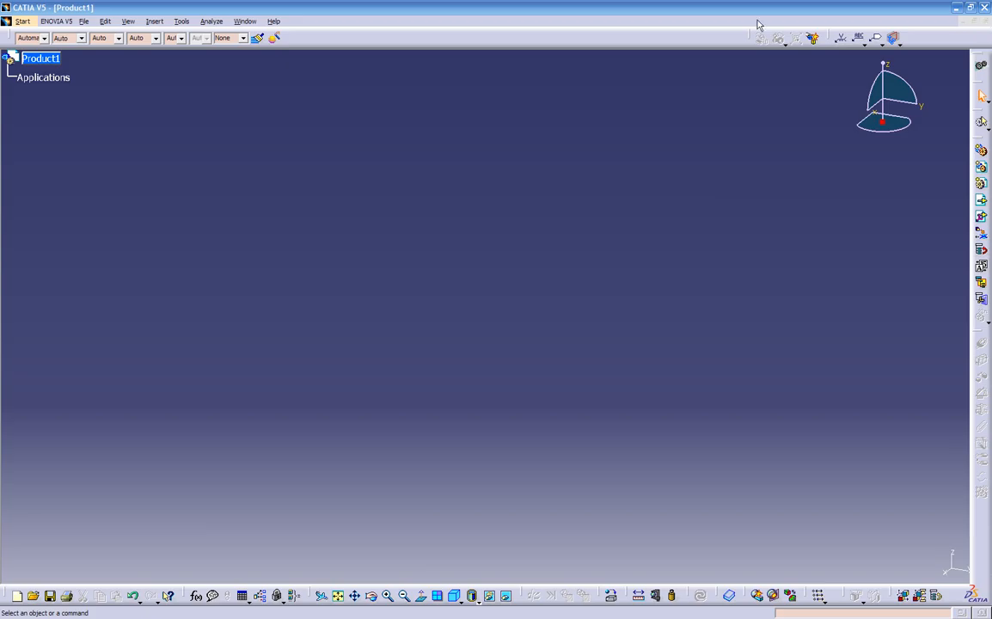
Step: Close the empty Product1 document
left_click(245, 22)
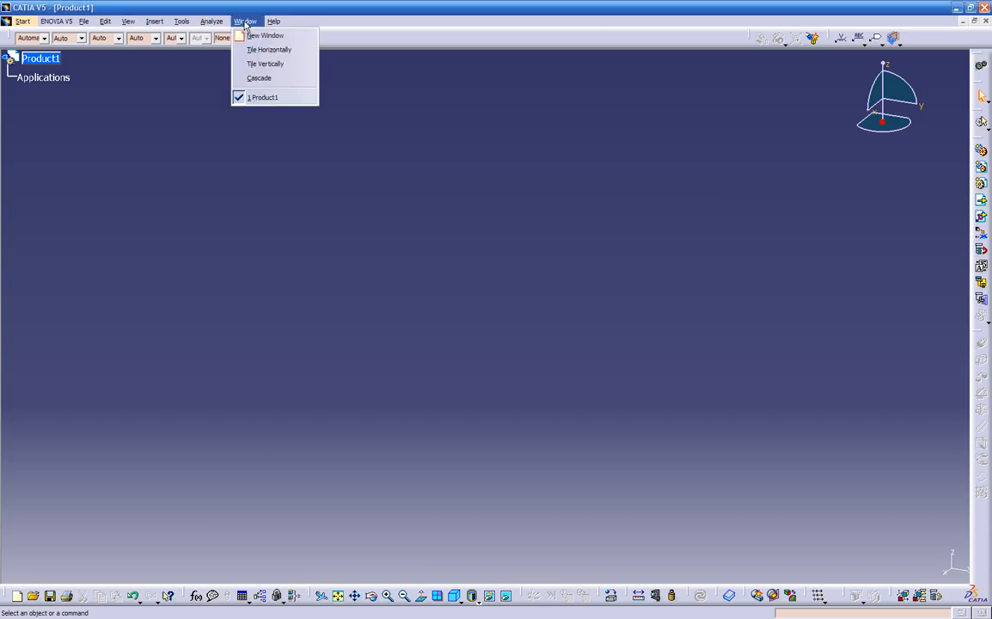
left_click(281, 101)
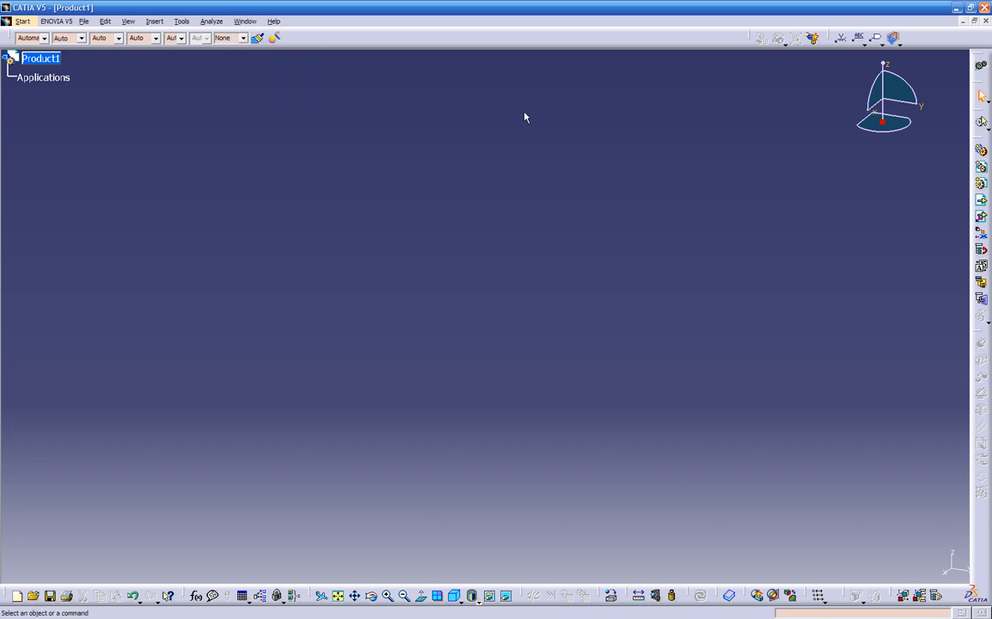
left_click(986, 21)
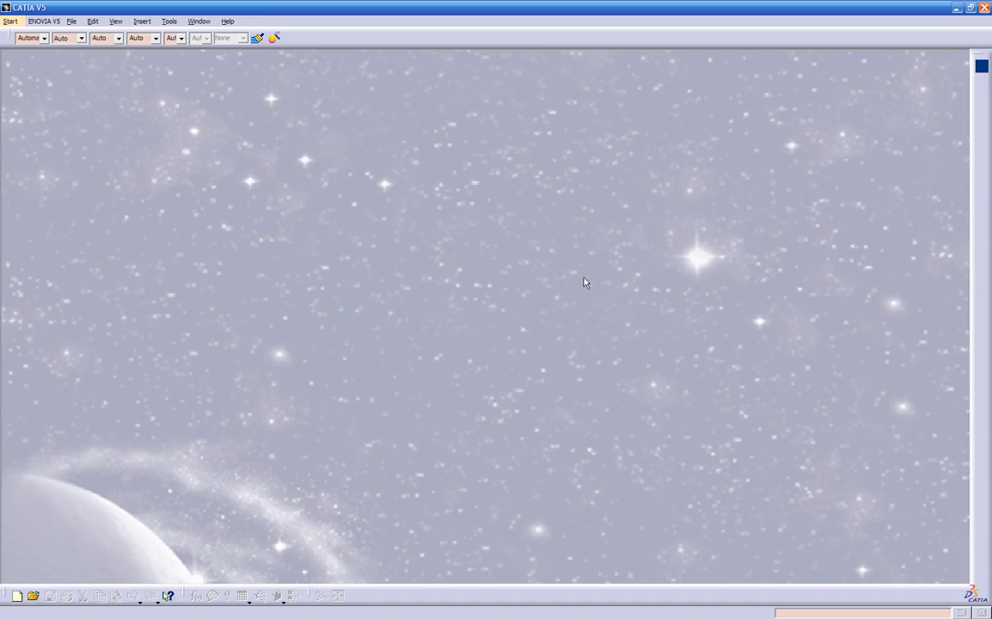
Step: Look over the workbenches offered in the Welcome to CATIA V5 dialog and close it
left_click(983, 67)
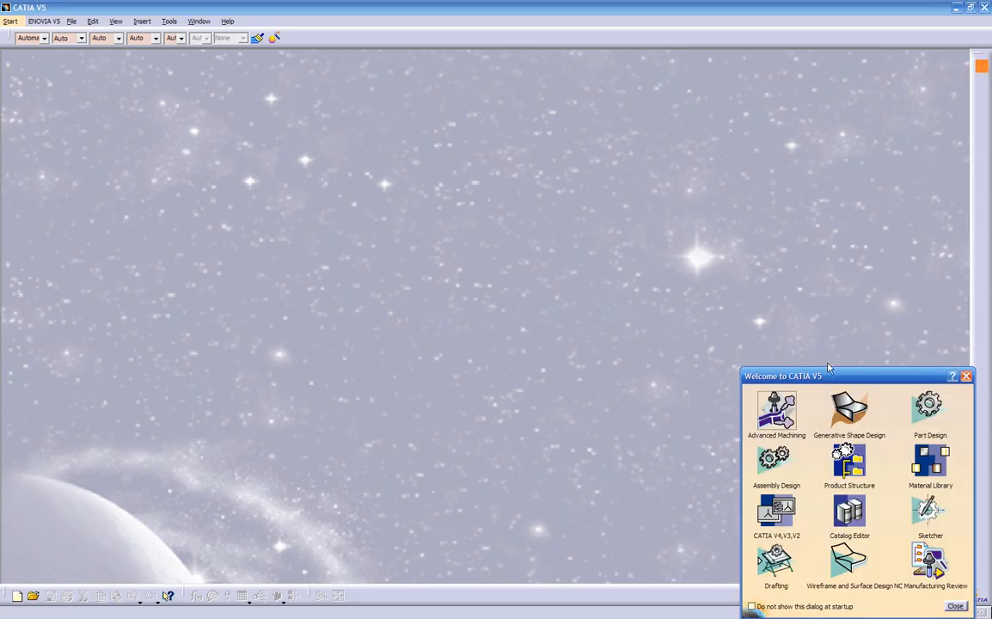
left_click_drag(828, 376, 817, 260)
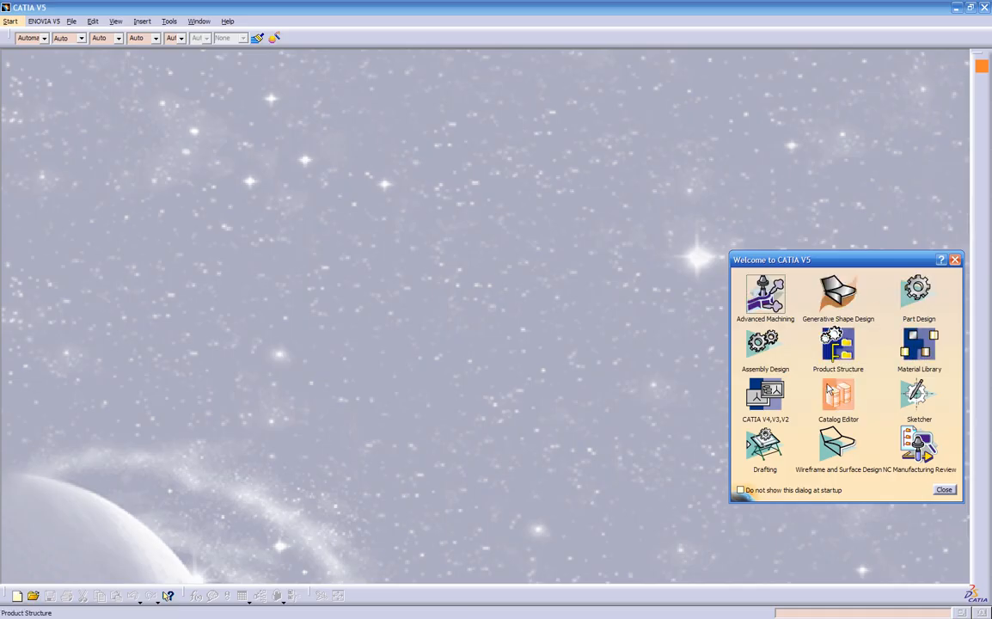
left_click(954, 261)
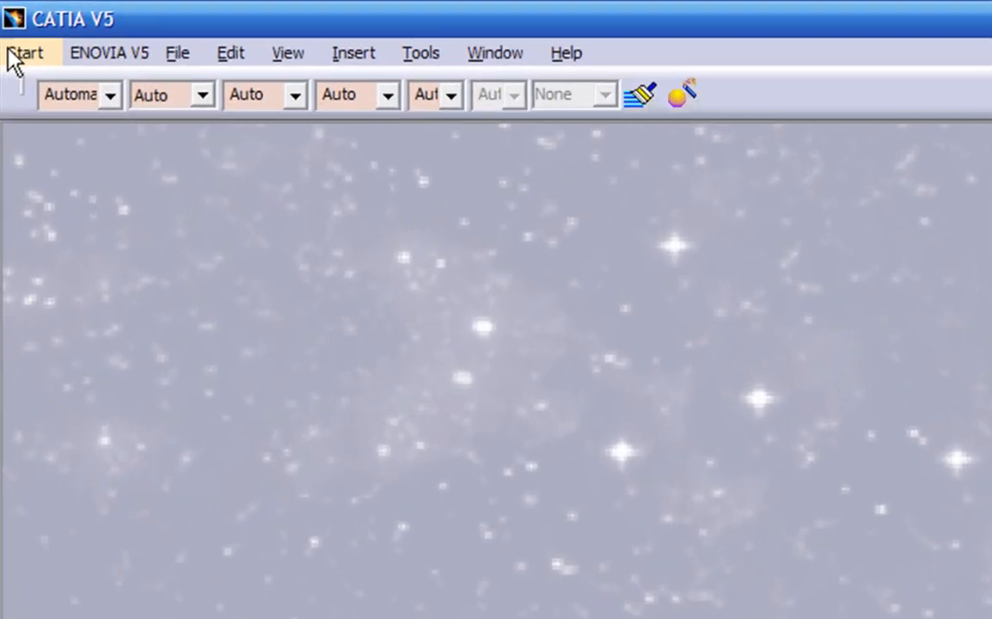
Step: Start a new part in the Part Design workbench
left_click(15, 50)
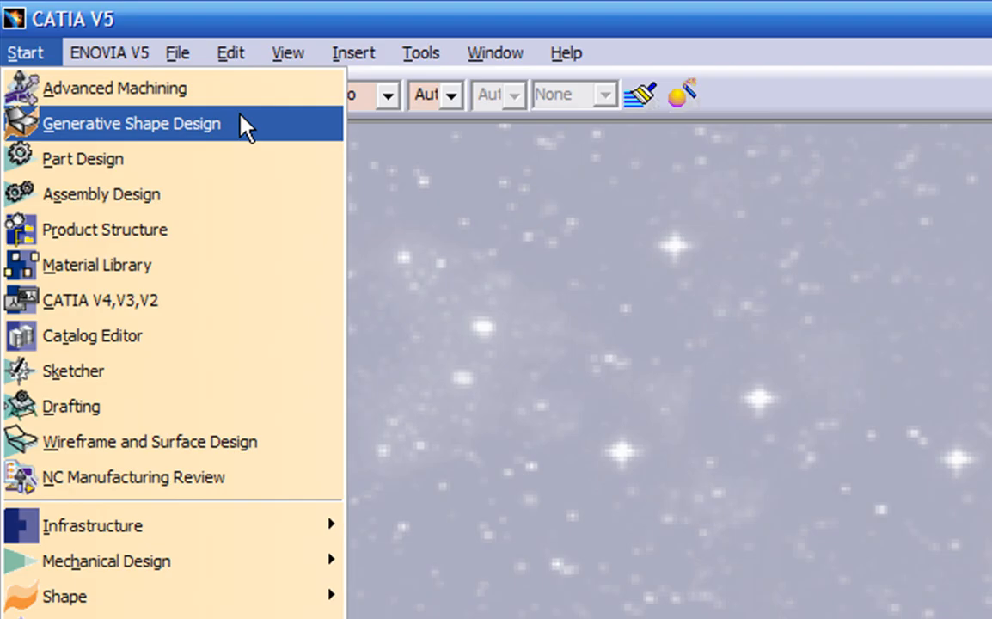
left_click(174, 157)
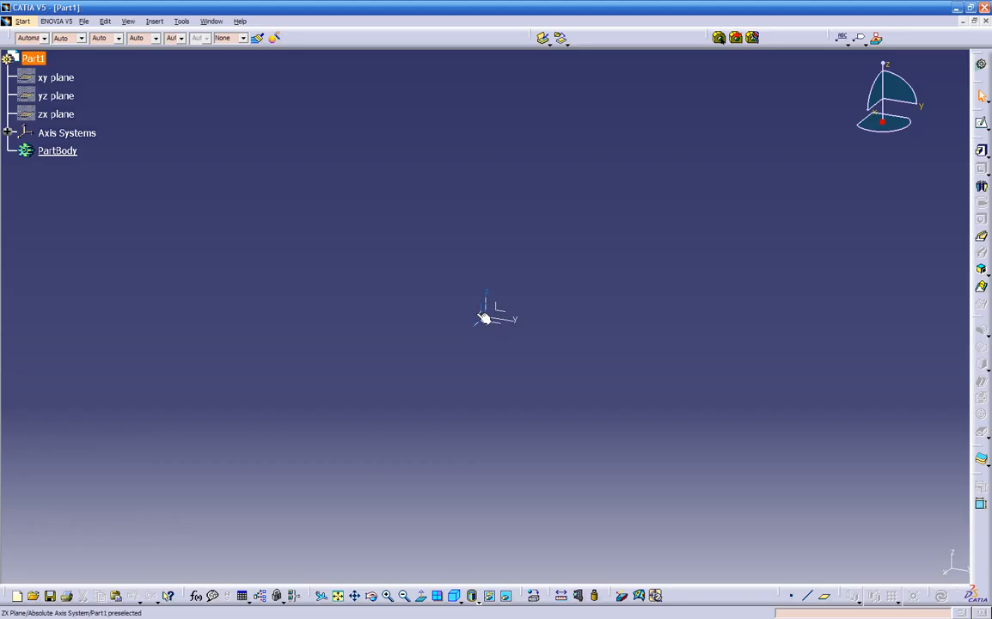
Step: Sketch a rectangle about 2.4 in wide and 1.9 in high on the xy plane beside the origin, and exit the sketch
middle_click(447, 312)
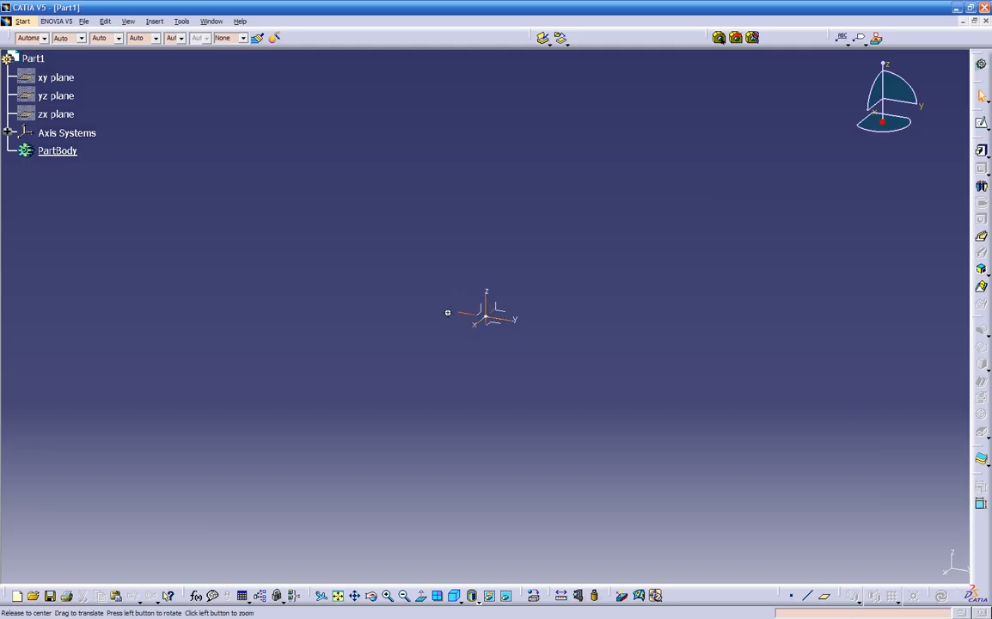
middle_click_drag(471, 306, 427, 288)
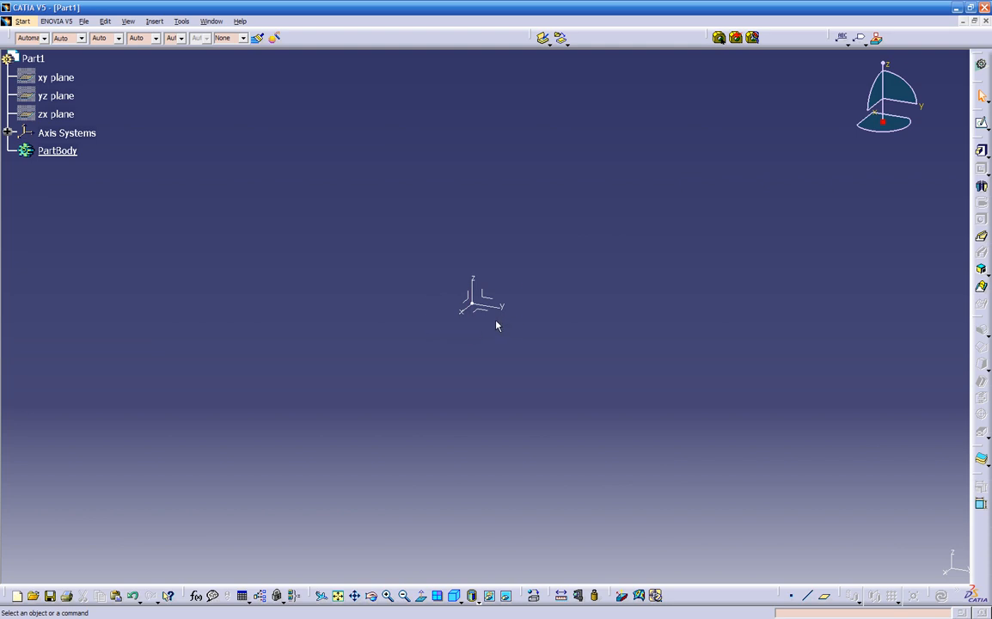
left_click(474, 311)
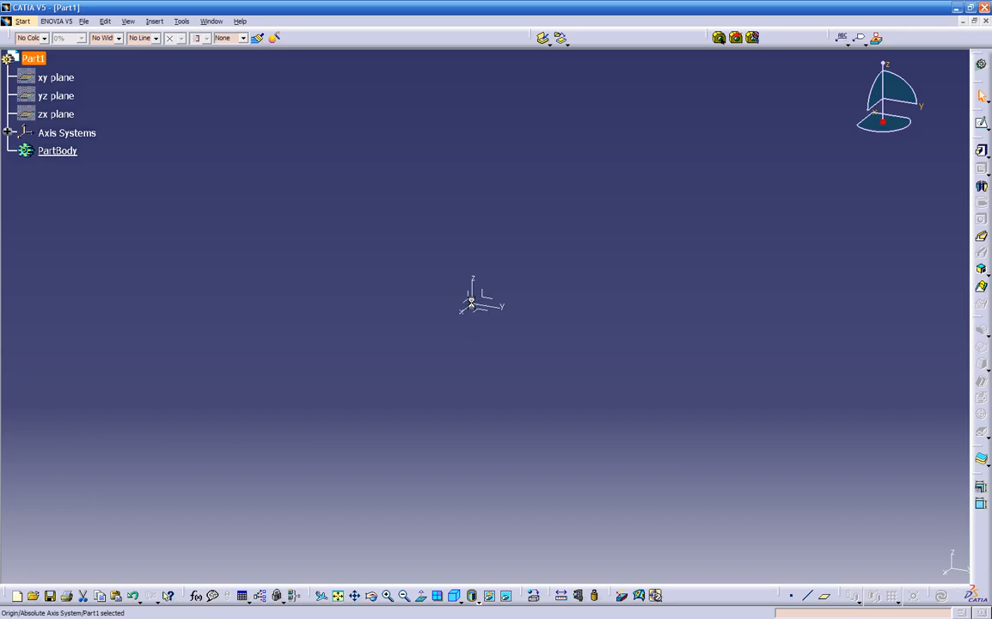
mouse_move(886, 67)
left_mouse_down()
mouse_move(881, 93)
mouse_move(893, 62)
mouse_move(880, 84)
mouse_move(926, 66)
mouse_move(908, 82)
mouse_move(881, 66)
left_mouse_up()
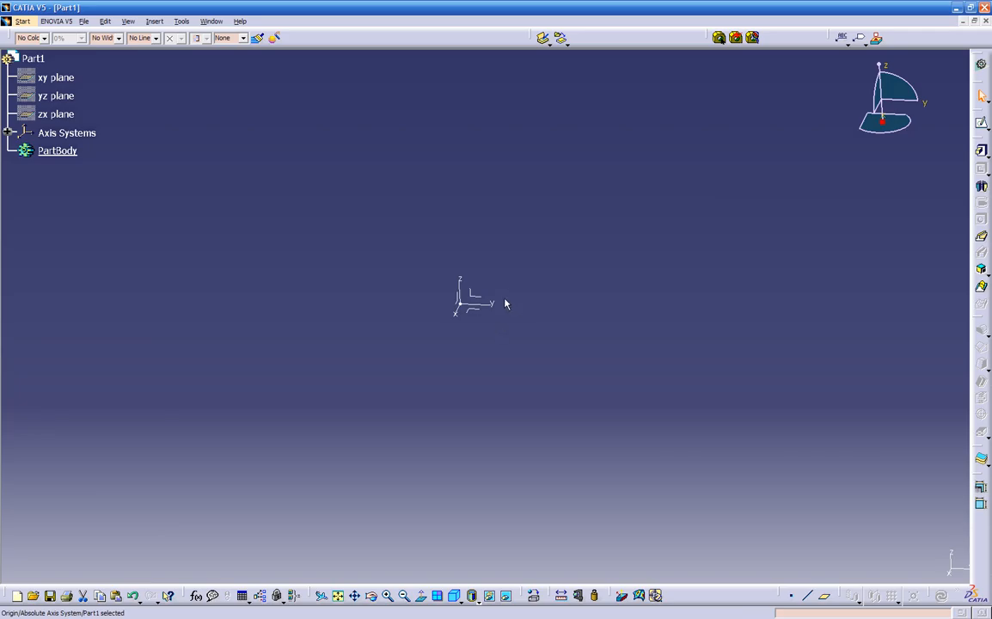
left_click(981, 123)
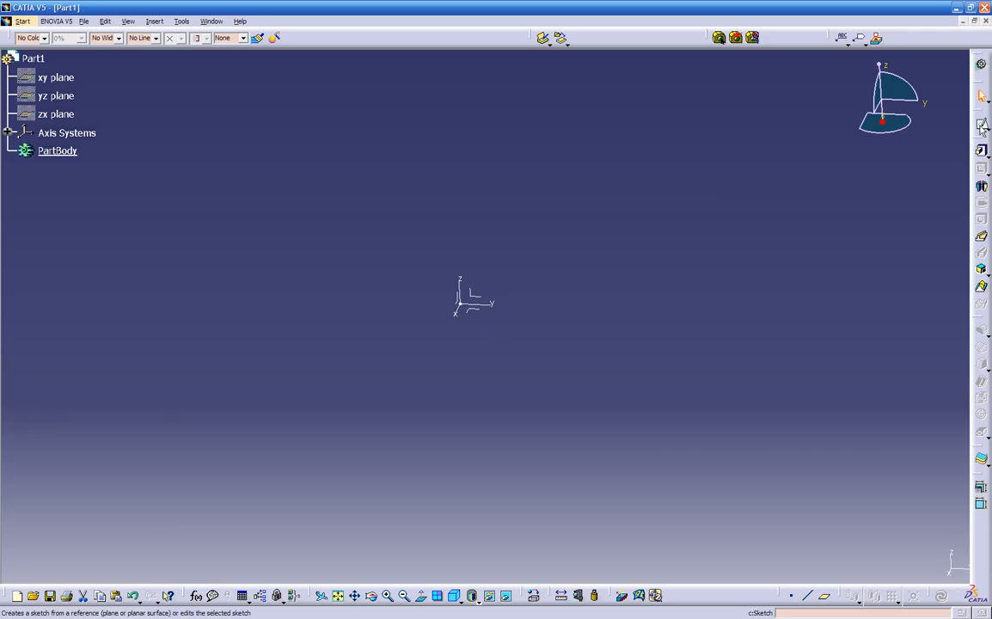
left_click(477, 315)
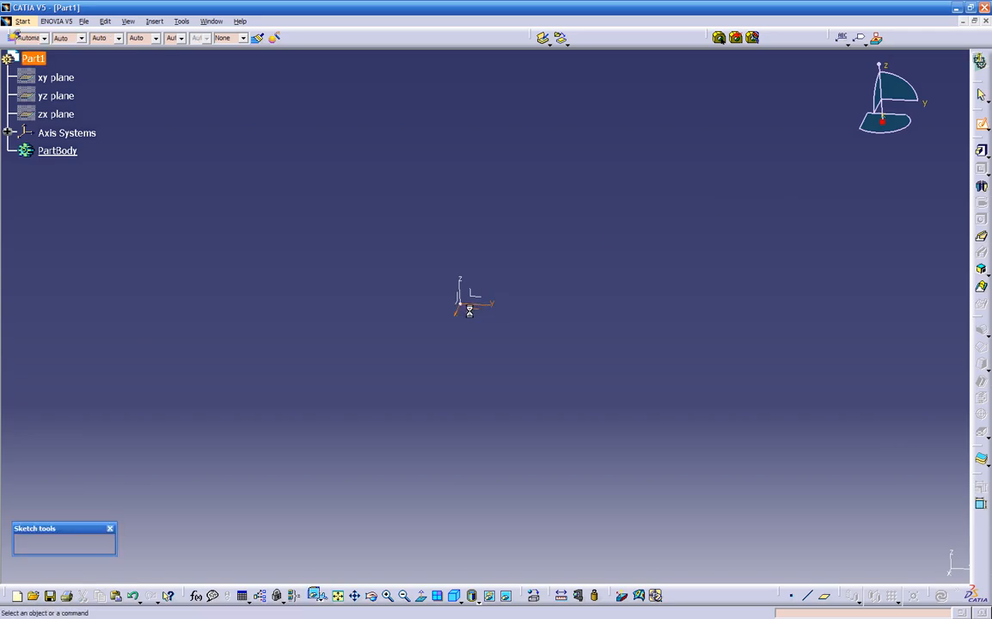
left_click(981, 250)
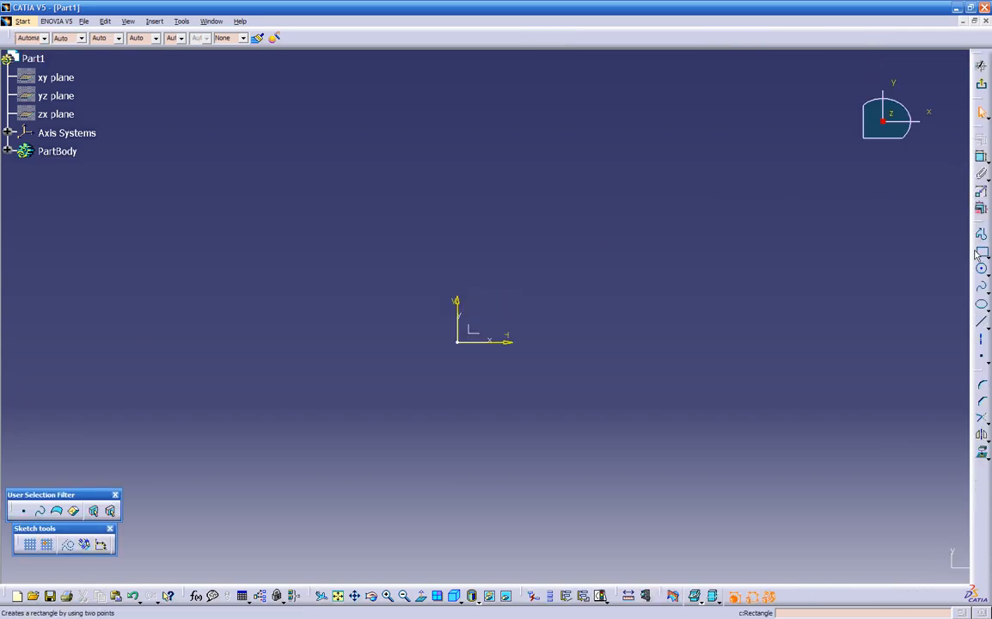
left_click(523, 217)
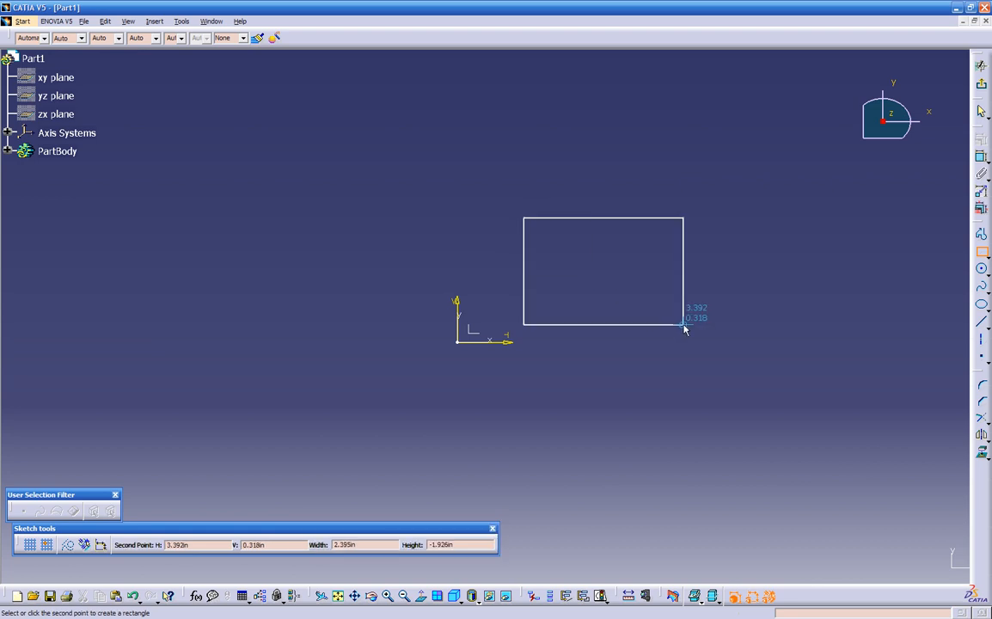
left_click(683, 324)
left_click(980, 113)
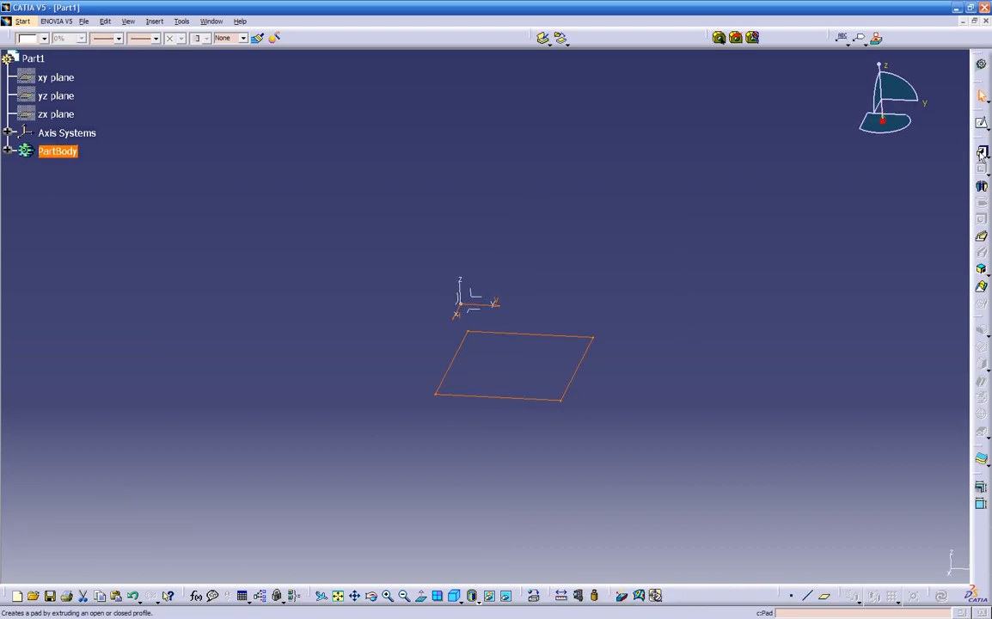
Step: Extrude the rectangle into a pad with a length of 0.787 in
left_click(982, 153)
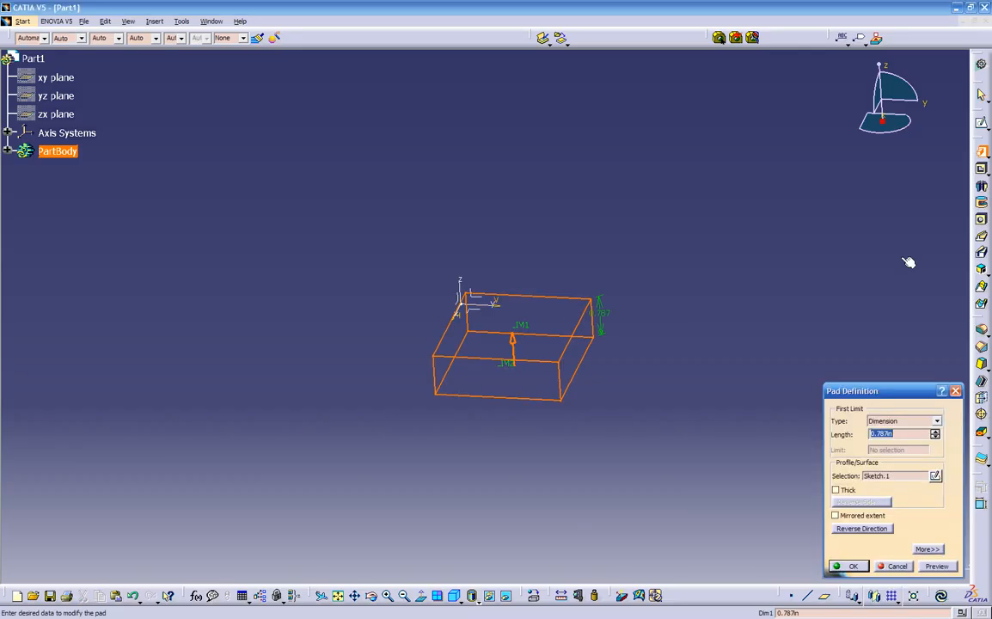
left_click(851, 567)
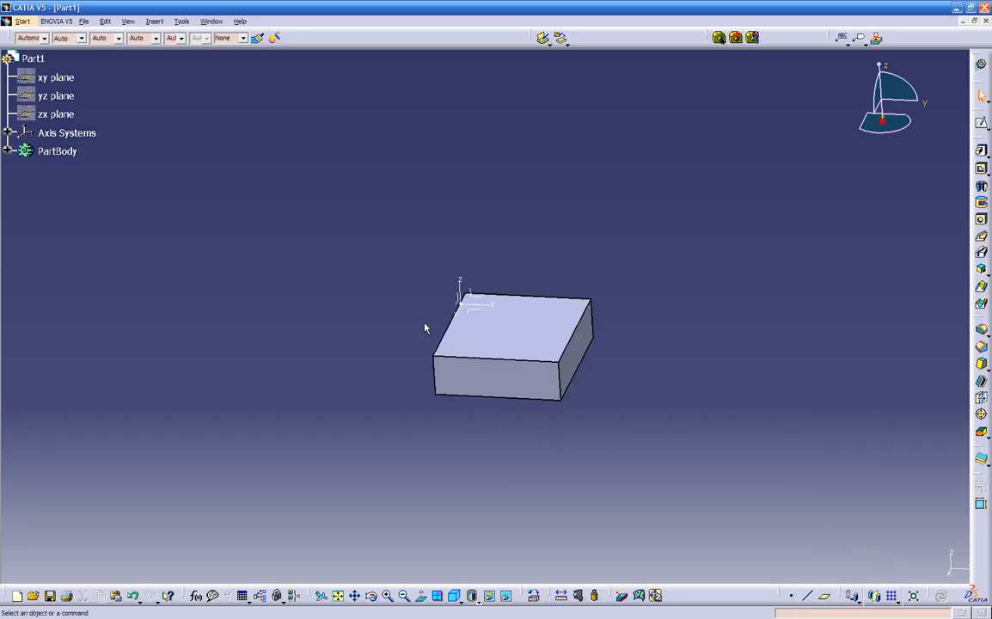
Step: Examine the rectangular block from several sides and distances by panning, rotating and zooming the view
middle_click_drag(431, 303, 425, 257)
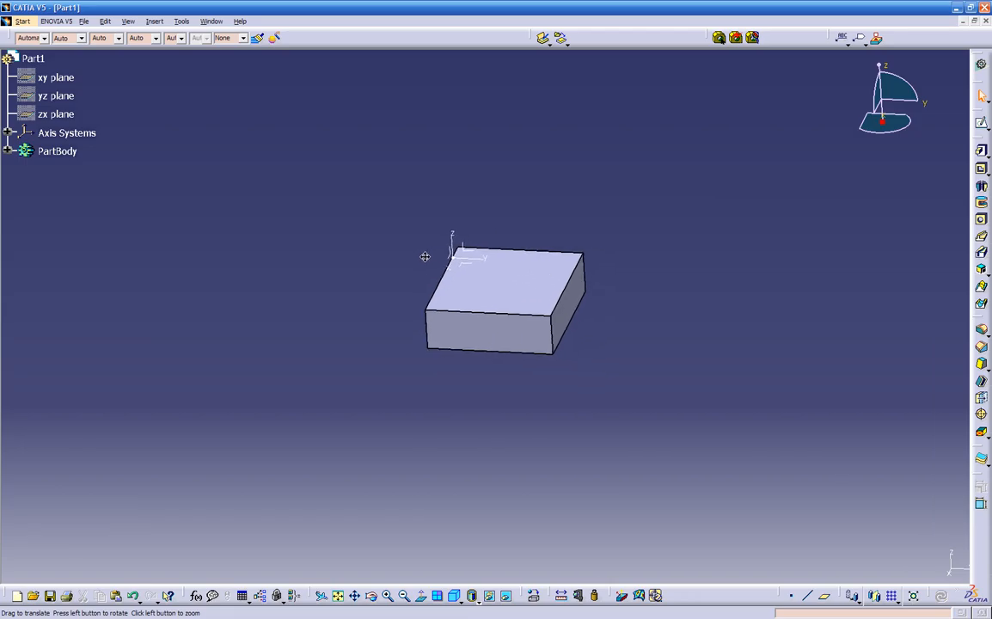
middle_click_drag(425, 256, 536, 332)
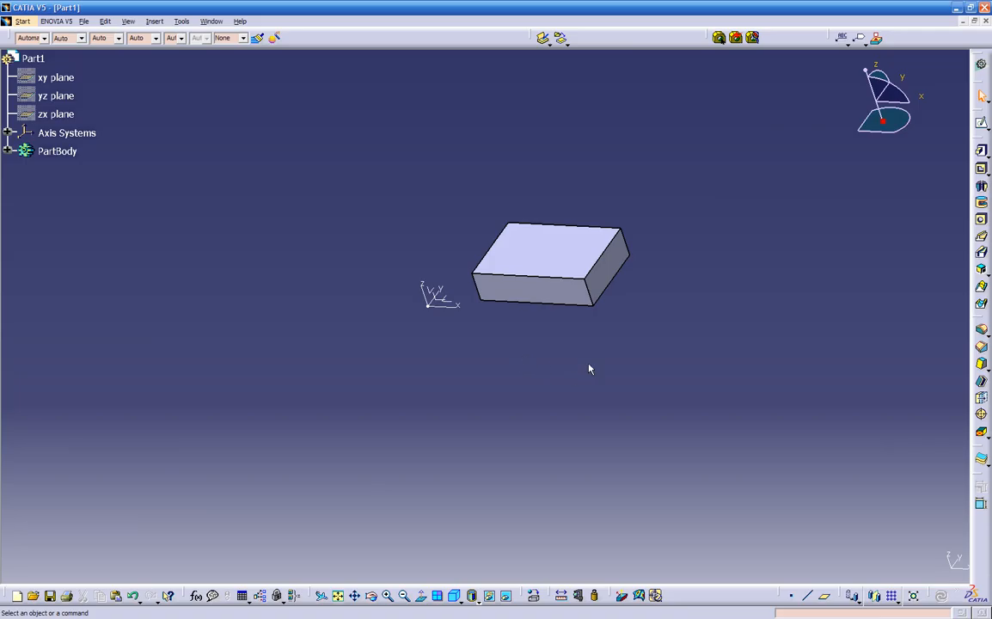
middle_click_drag(509, 403, 473, 343)
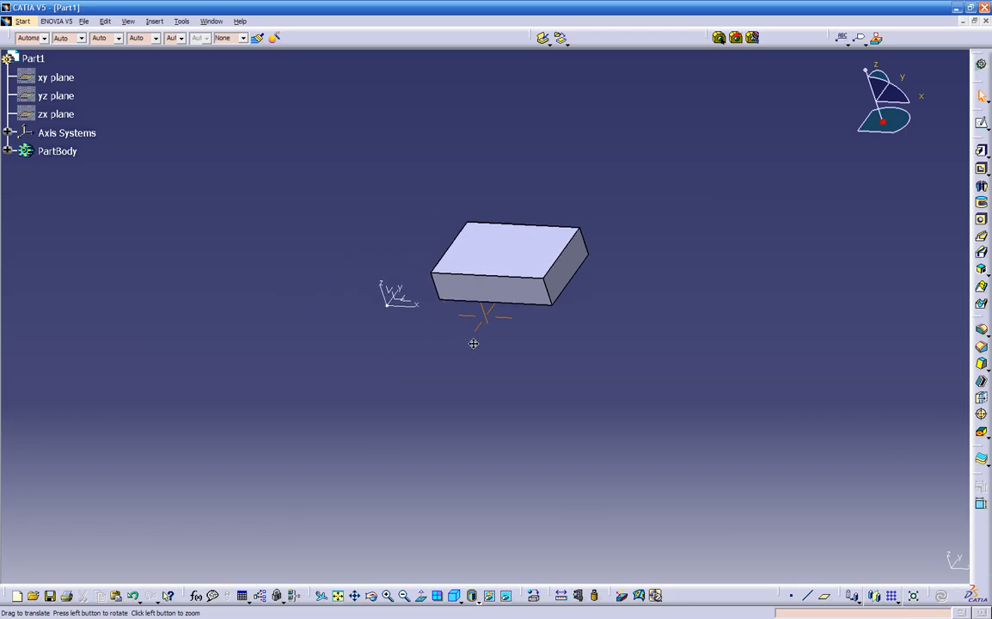
middle_click_drag(473, 343, 526, 153)
middle_click_drag(507, 258, 541, 295)
middle_click_drag(530, 344, 514, 394)
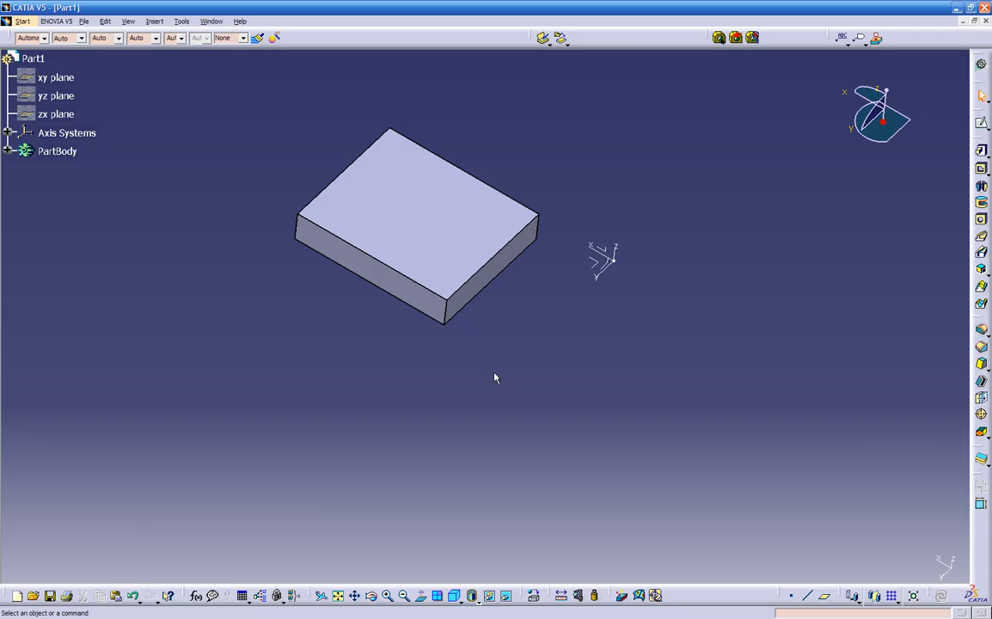
mouse_move(482, 359)
middle_mouse_down()
mouse_move(505, 372)
mouse_move(458, 320)
mouse_move(381, 394)
mouse_move(589, 460)
mouse_move(449, 334)
mouse_move(536, 343)
mouse_move(378, 390)
mouse_move(618, 441)
mouse_move(430, 378)
mouse_move(603, 366)
mouse_move(447, 370)
mouse_move(553, 397)
mouse_move(483, 367)
mouse_move(589, 395)
mouse_move(523, 388)
mouse_move(394, 443)
mouse_move(510, 352)
mouse_move(615, 330)
mouse_move(514, 358)
mouse_move(715, 400)
mouse_move(482, 338)
mouse_move(565, 317)
mouse_move(538, 332)
mouse_move(523, 380)
mouse_move(516, 159)
mouse_move(687, 368)
mouse_move(574, 253)
mouse_move(719, 225)
mouse_move(611, 201)
middle_mouse_up()
middle_click_drag(558, 439, 645, 288)
middle_click_drag(452, 374, 653, 392)
middle_click_drag(605, 421, 720, 338)
middle_click_drag(539, 394, 503, 430)
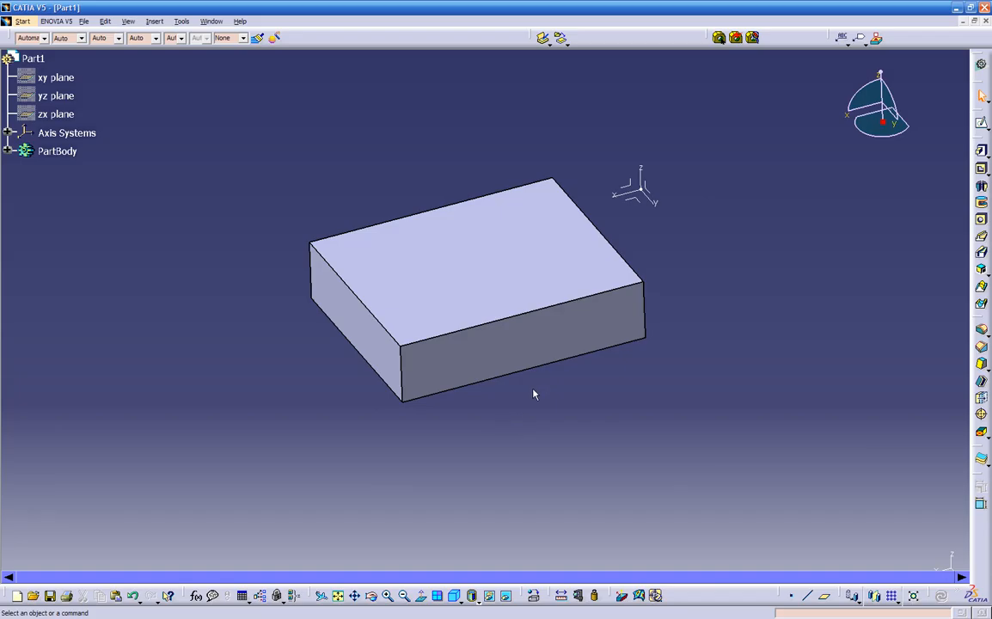
middle_click_drag(585, 388, 514, 405)
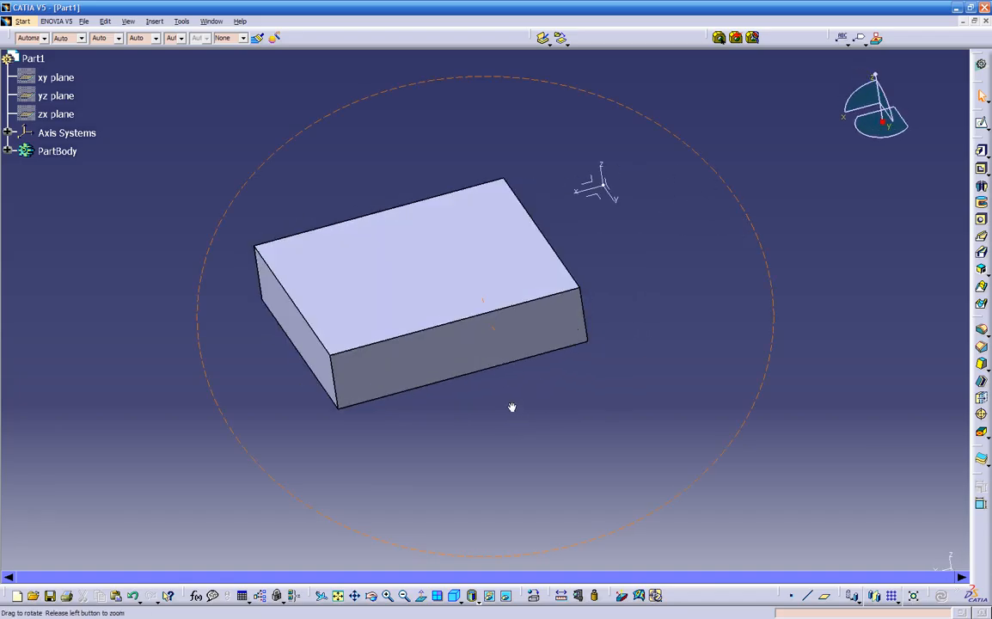
Step: Expand PartBody and try to delete the sketch that the pad is built on
left_click(7, 151)
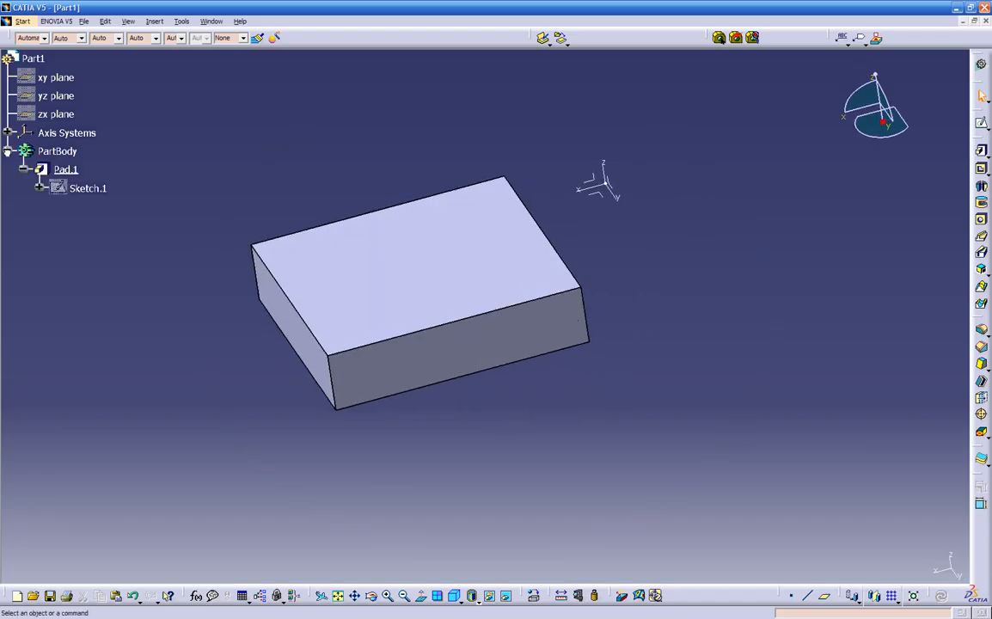
left_click(71, 190)
key("Delete")
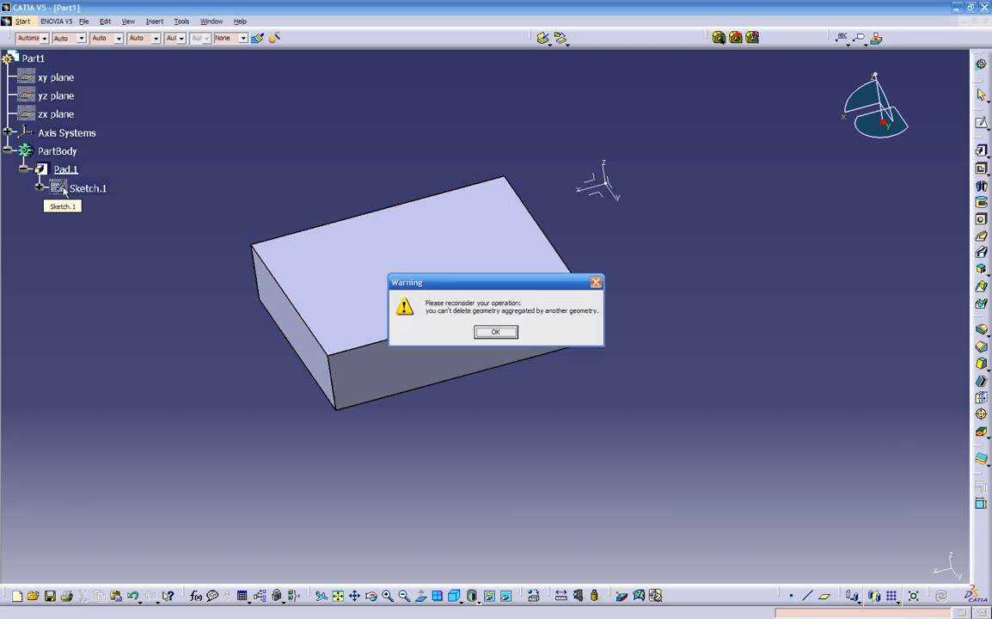
left_click(513, 333)
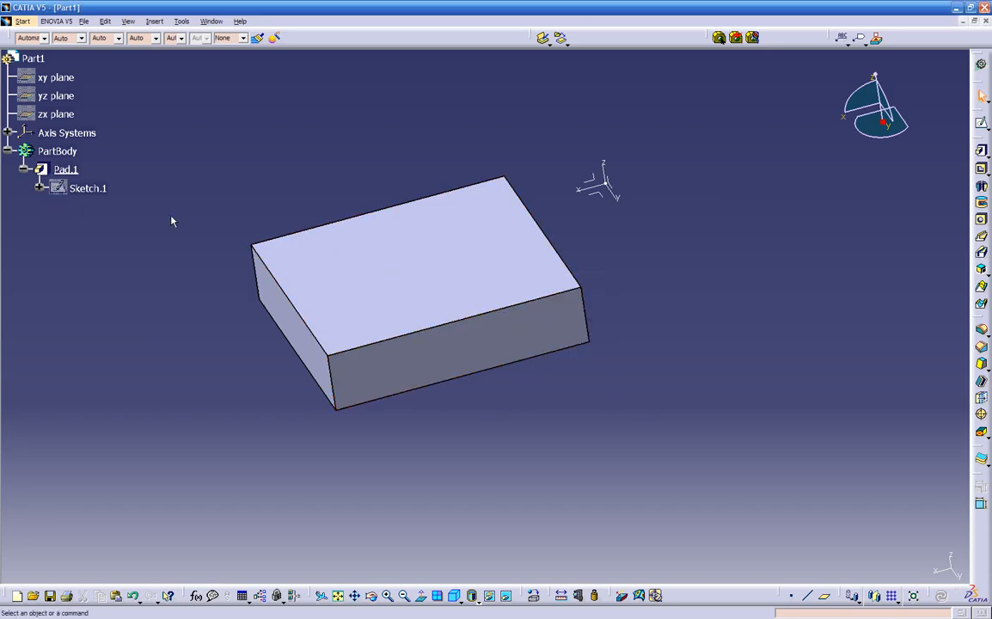
Step: Delete the pad together with its aggregated sketch
left_click(67, 170)
key("Delete")
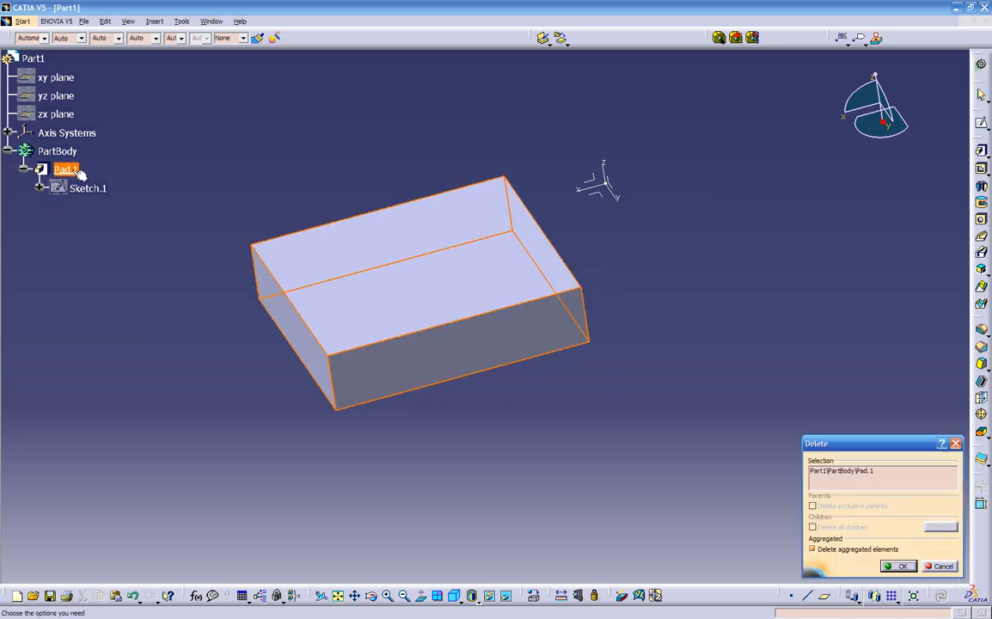
left_click(900, 567)
Step: Start the Sketch command and show the hidden xy, yz and zx reference planes around the origin
middle_click_drag(499, 269, 470, 434)
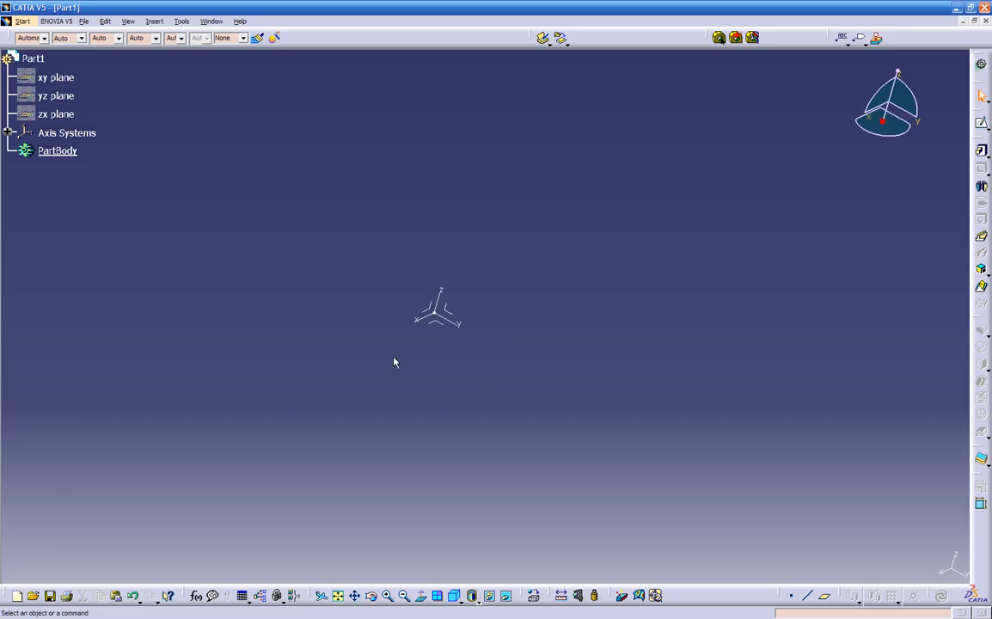
middle_click_drag(413, 377, 473, 432)
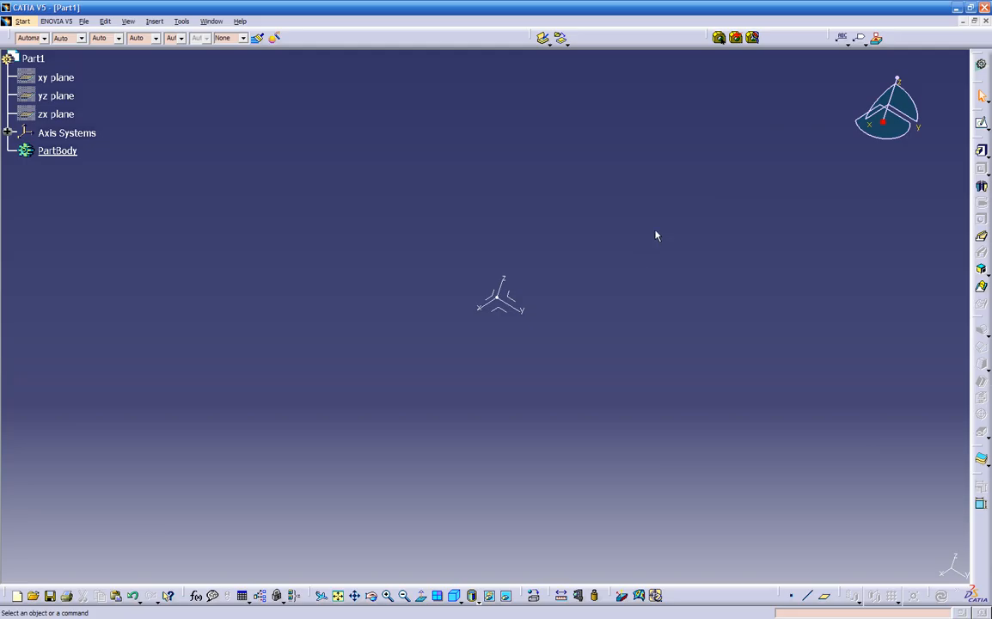
left_click(980, 125)
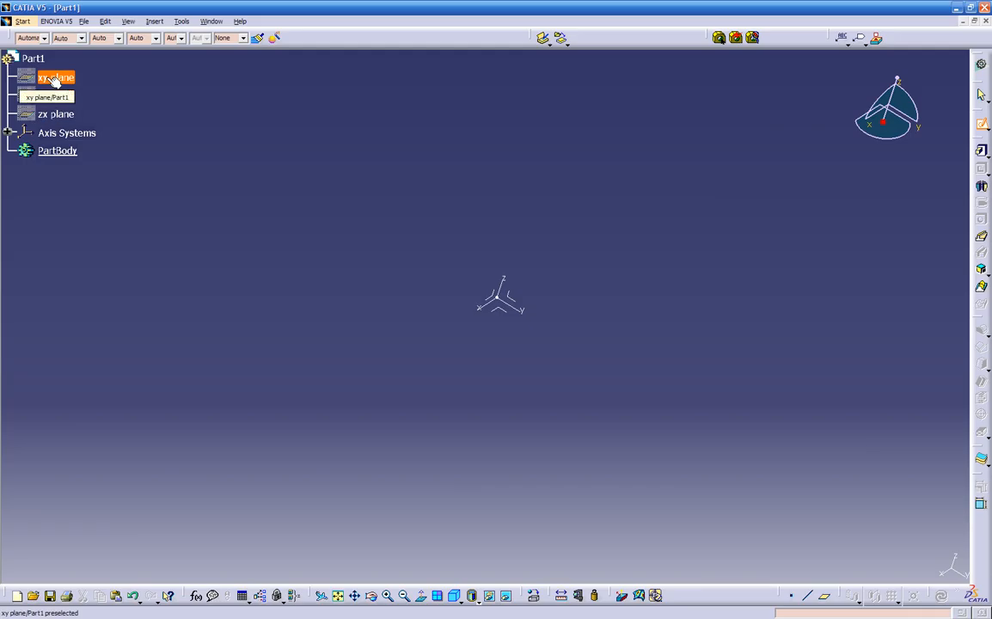
right_click(54, 79)
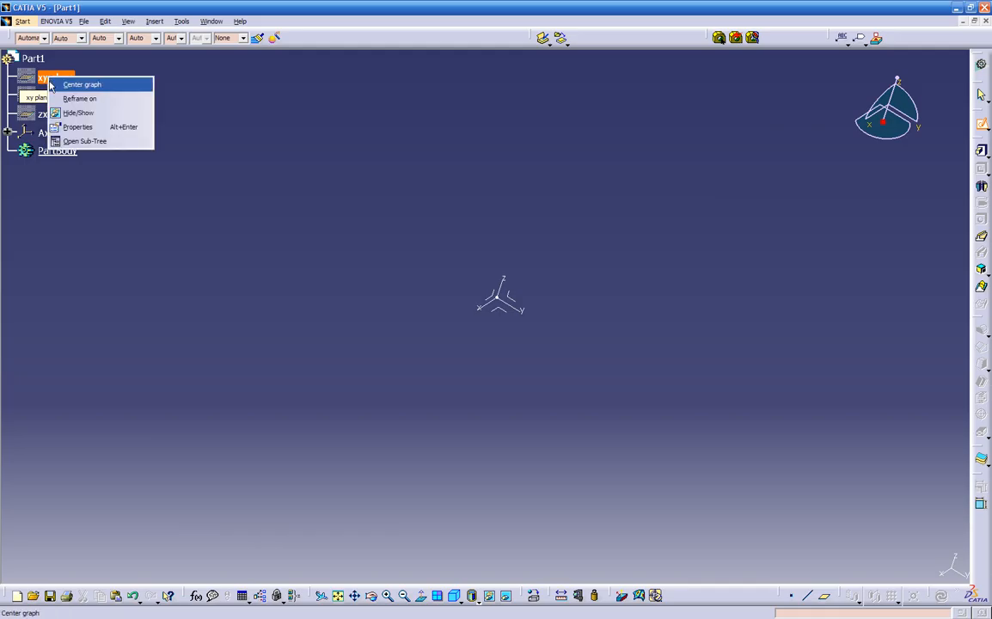
left_click(65, 114)
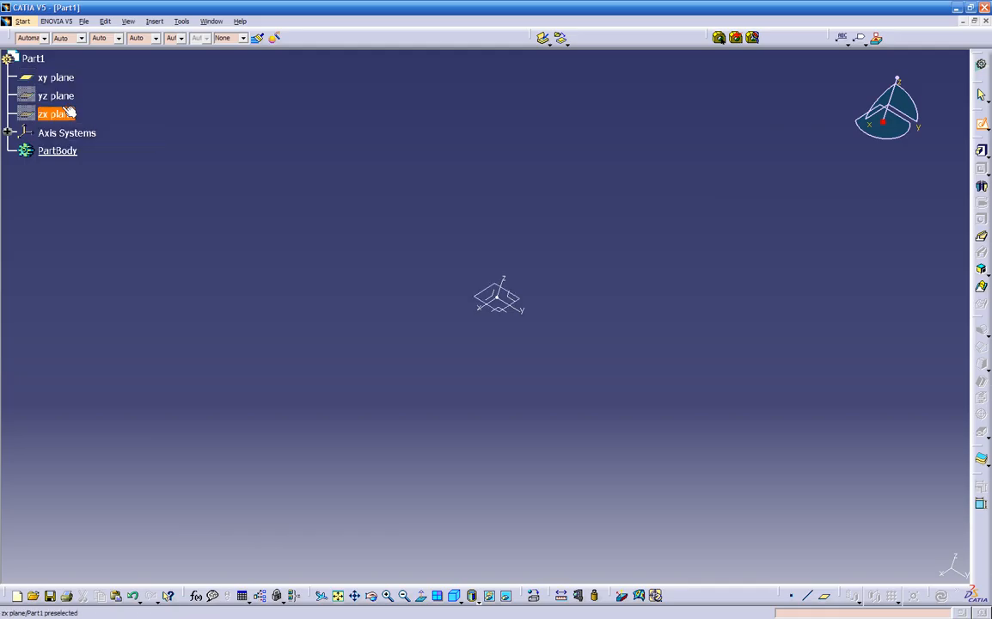
right_click(58, 101)
left_click(66, 129)
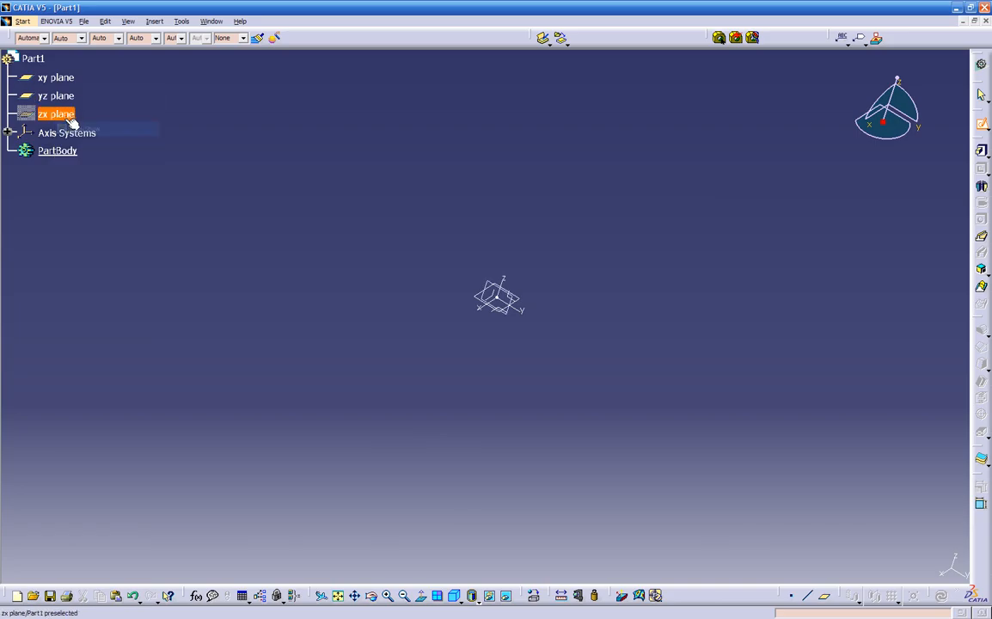
right_click(66, 118)
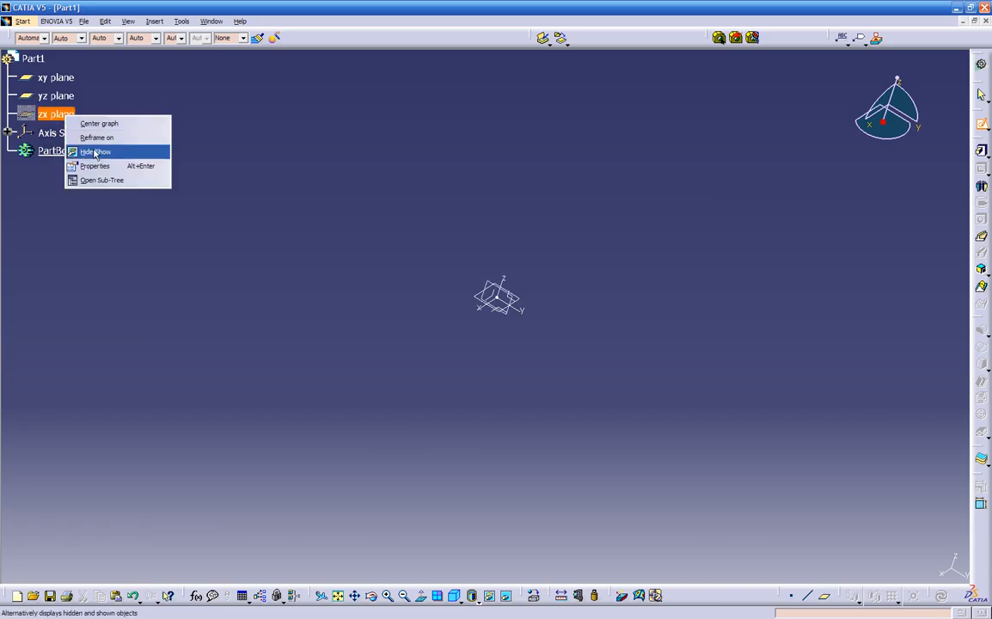
left_click(86, 152)
middle_click_drag(414, 379, 410, 297)
middle_click_drag(481, 329, 410, 239)
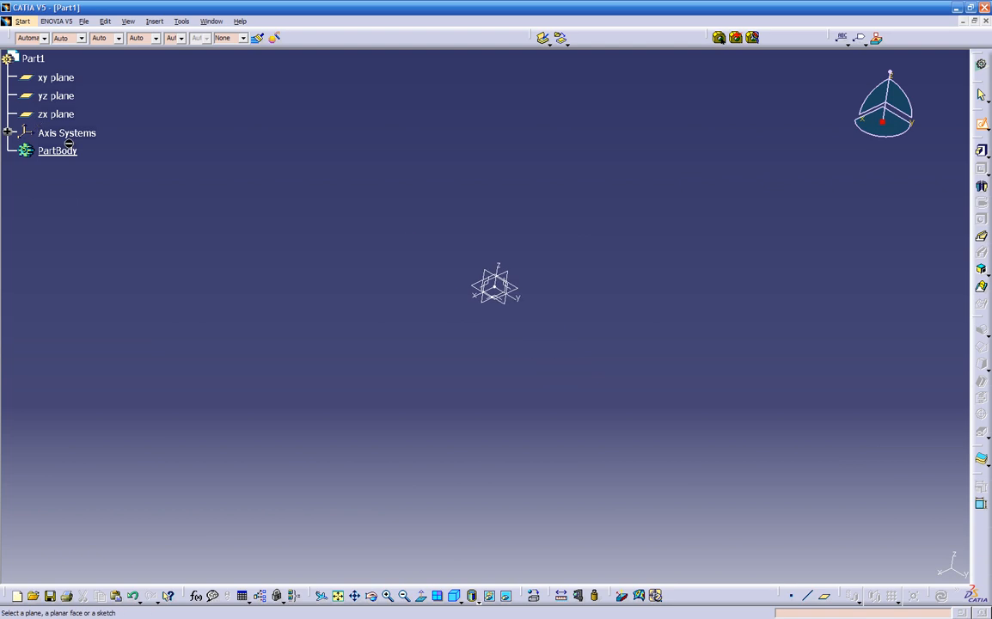
Step: Expand Axis Systems and hide the Absolute Axis System
left_click(8, 133)
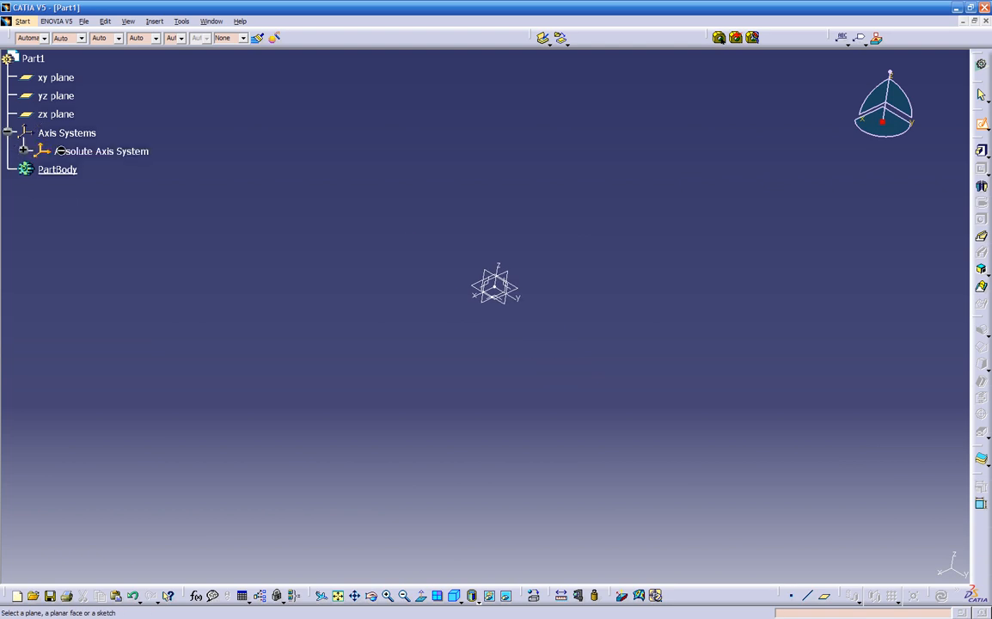
right_click(76, 152)
left_click(110, 190)
middle_click_drag(404, 318, 385, 308)
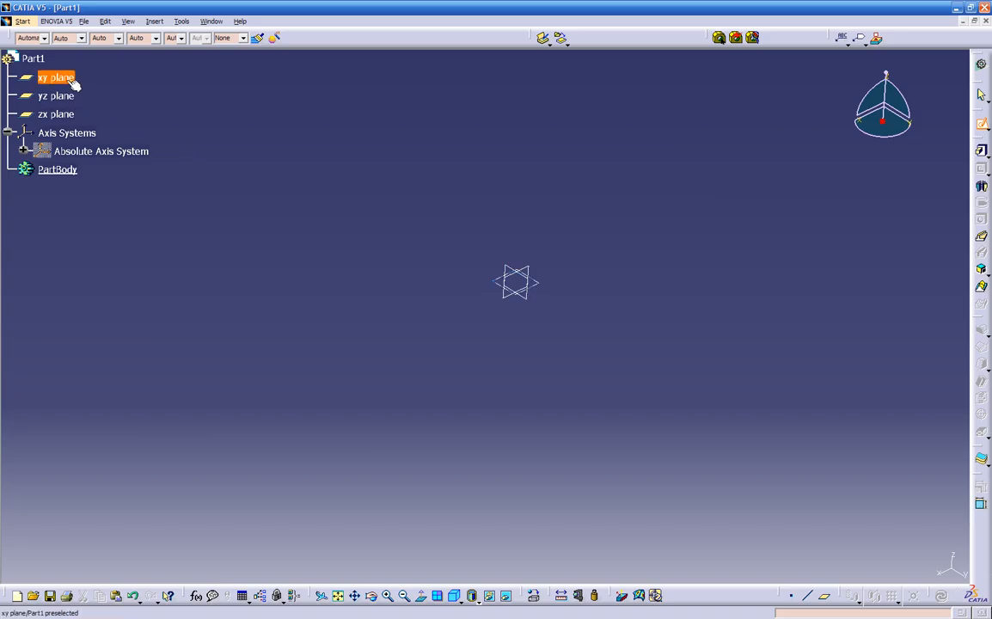
Step: Apply the standard top view and open a sketch on the xy plane
middle_click_drag(389, 318, 420, 342)
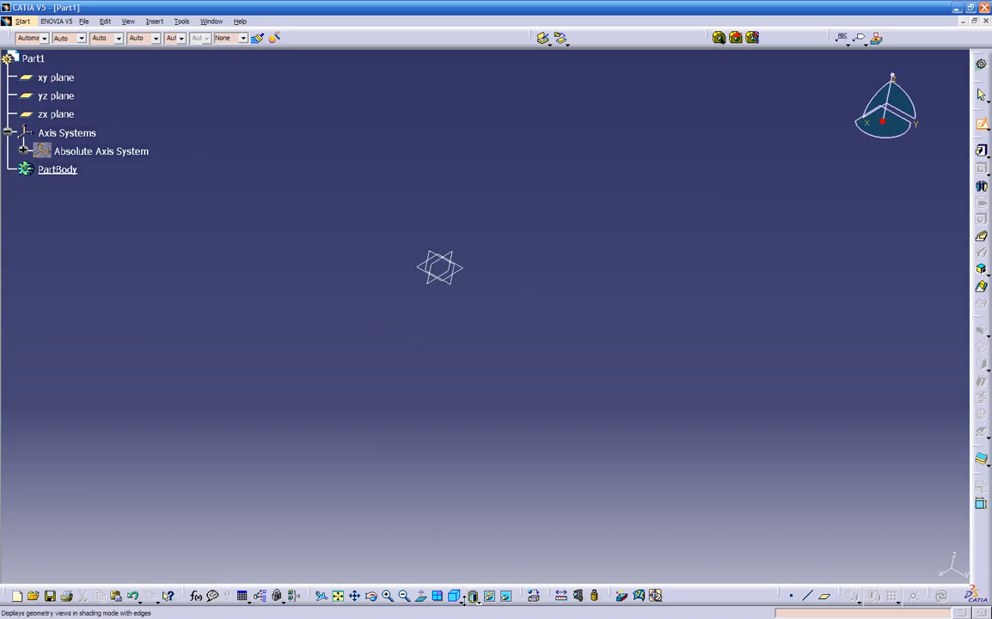
left_click(472, 601)
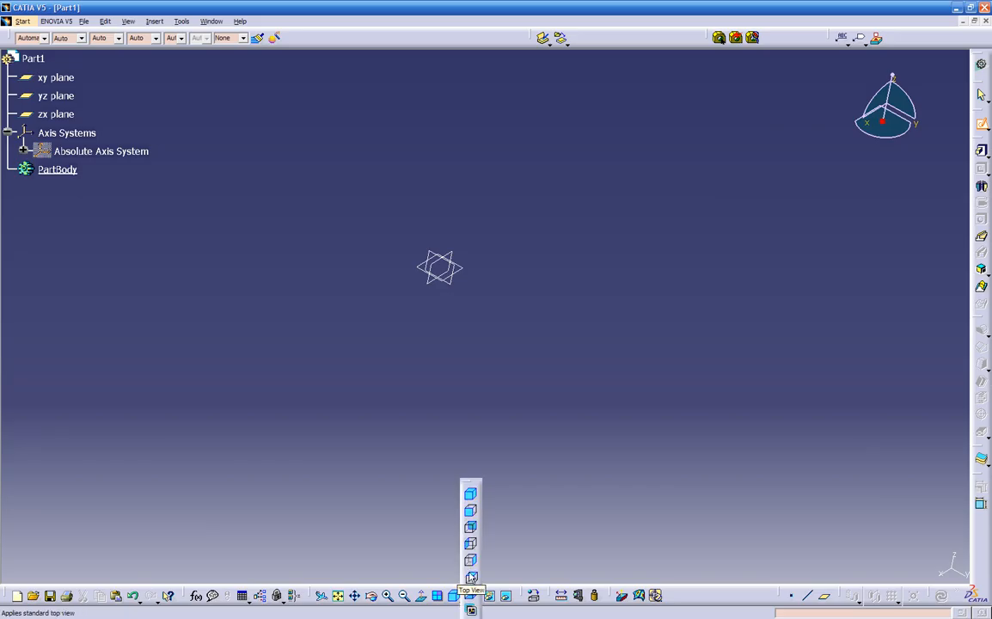
left_click(471, 578)
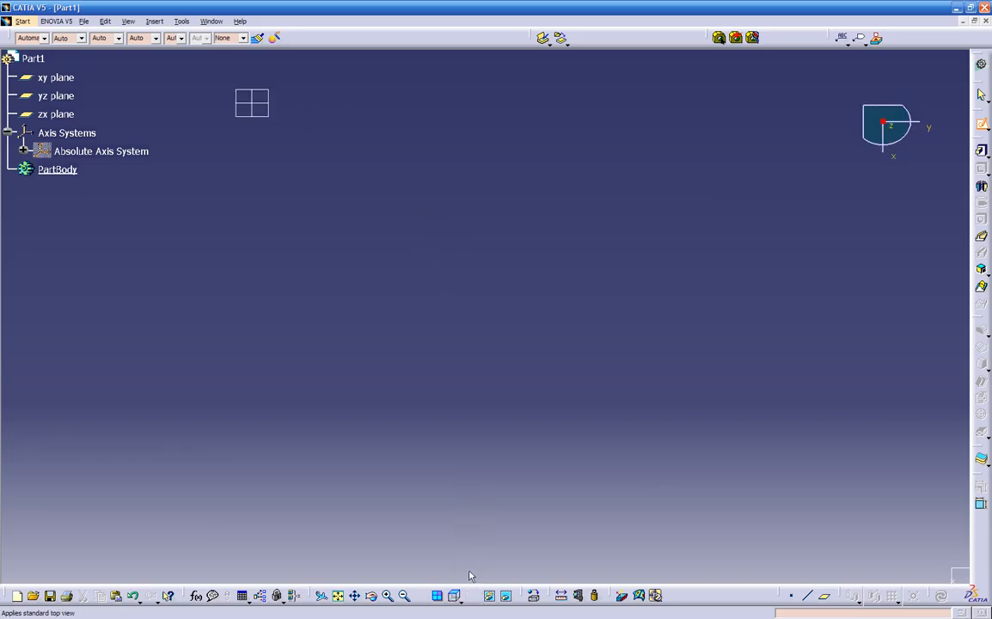
middle_click_drag(284, 191, 472, 328)
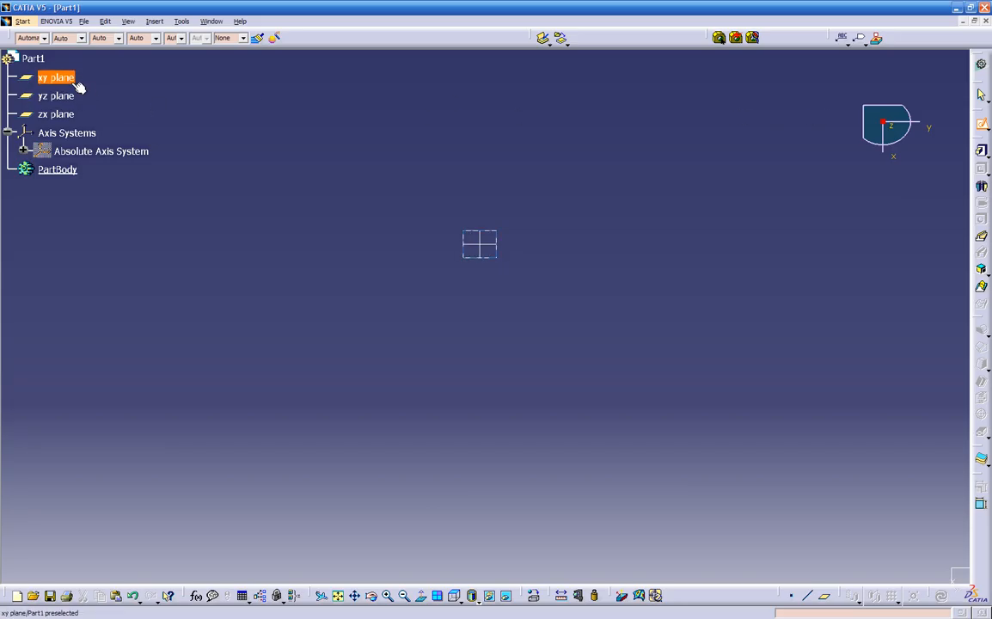
left_click(74, 83)
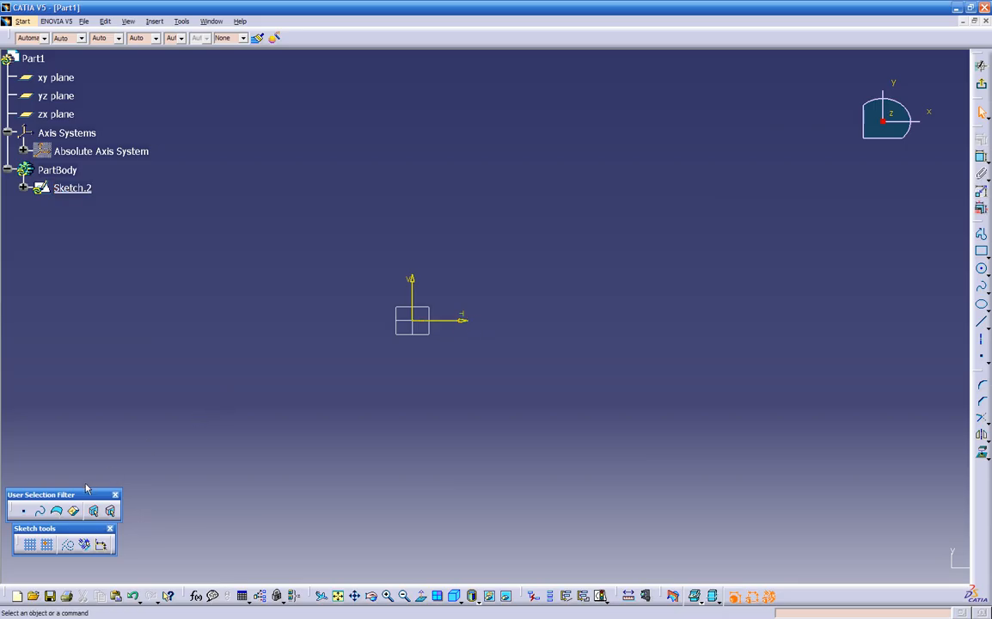
Step: Display the sketcher grid and move the floating Sketch tools slightly away from the User Selection Filter
left_click_drag(42, 528, 42, 537)
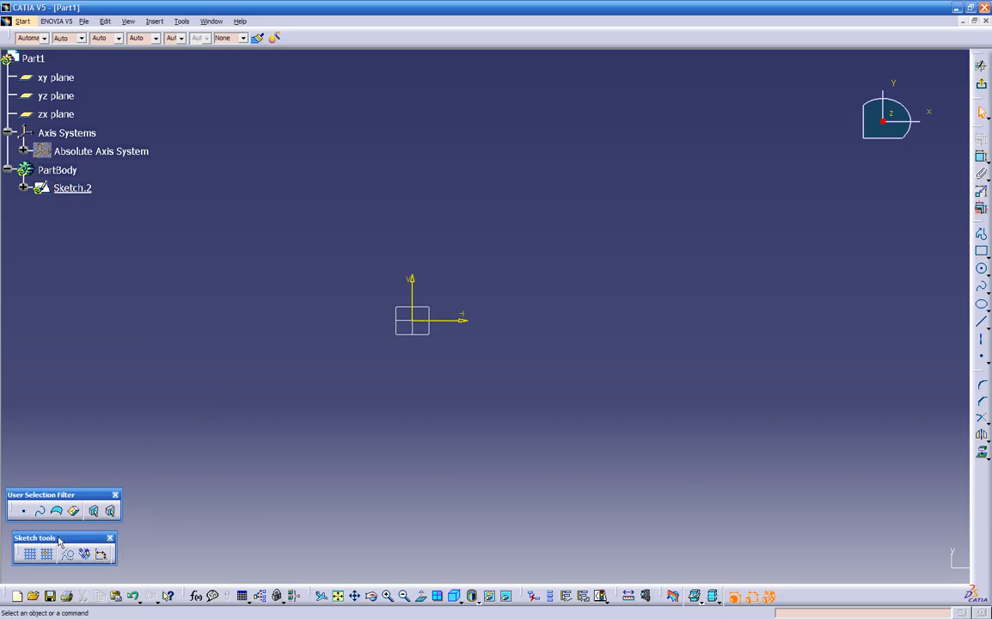
left_click(31, 554)
middle_click_drag(357, 299, 305, 454)
middle_click_drag(356, 316, 246, 369)
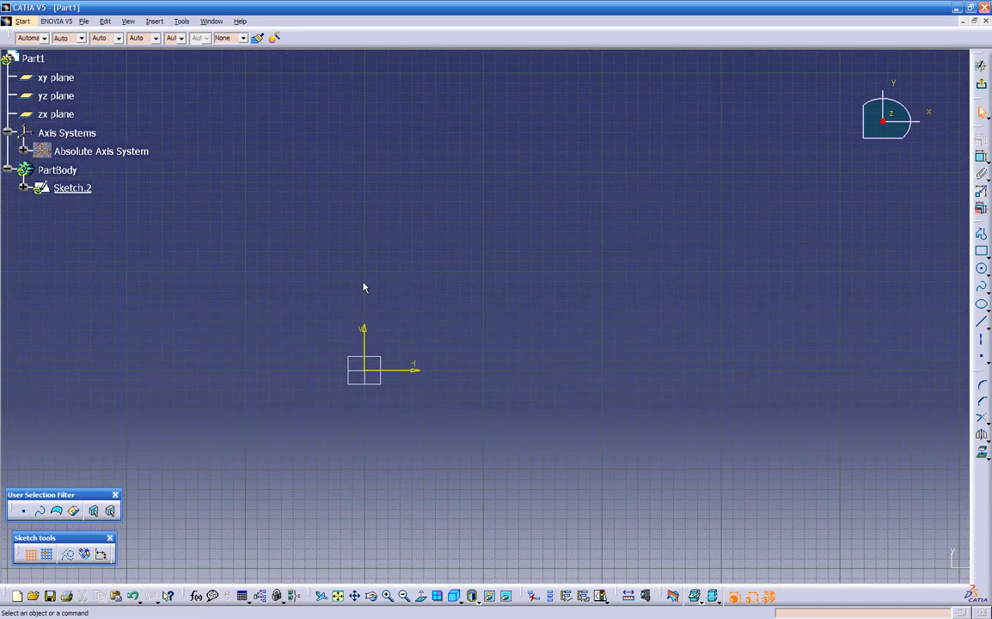
Step: Try Snap to Point while positioning a line's start point on the grid, and switch snapping off
left_click(49, 557)
left_click(982, 322)
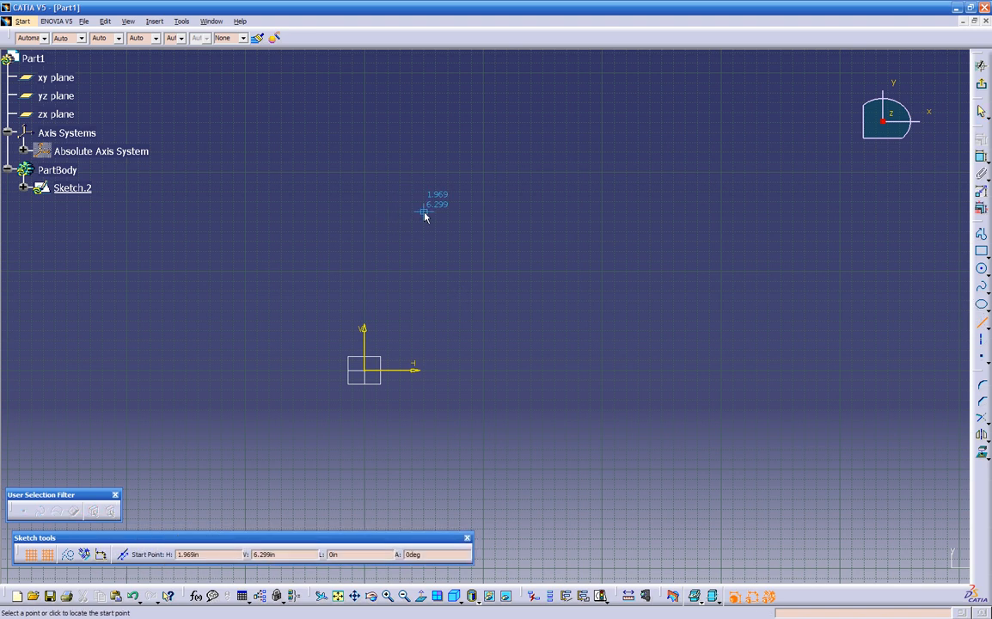
middle_click_drag(424, 212, 481, 150, "ctrl")
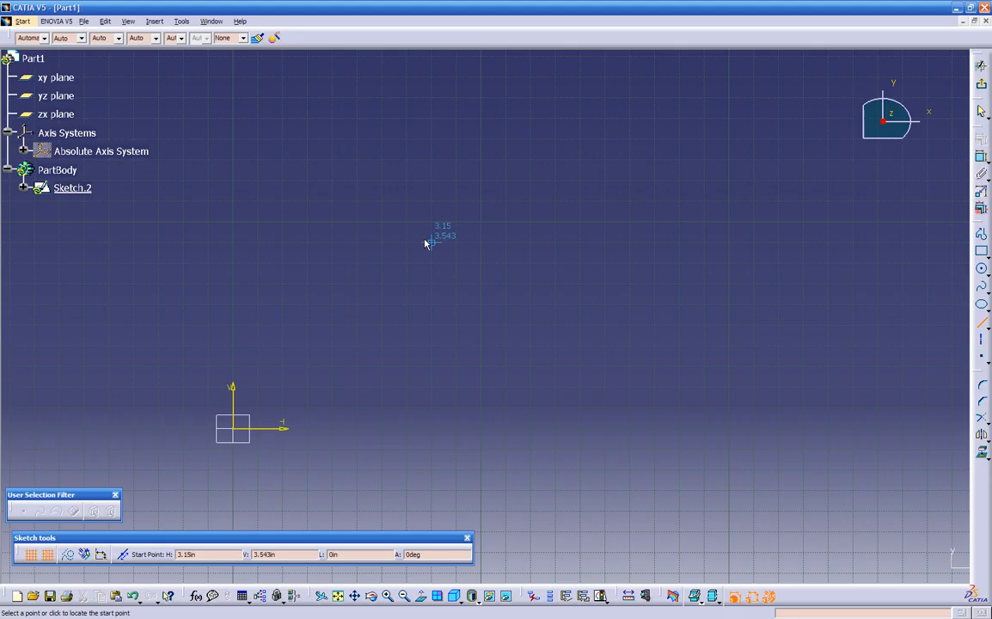
left_click(47, 556)
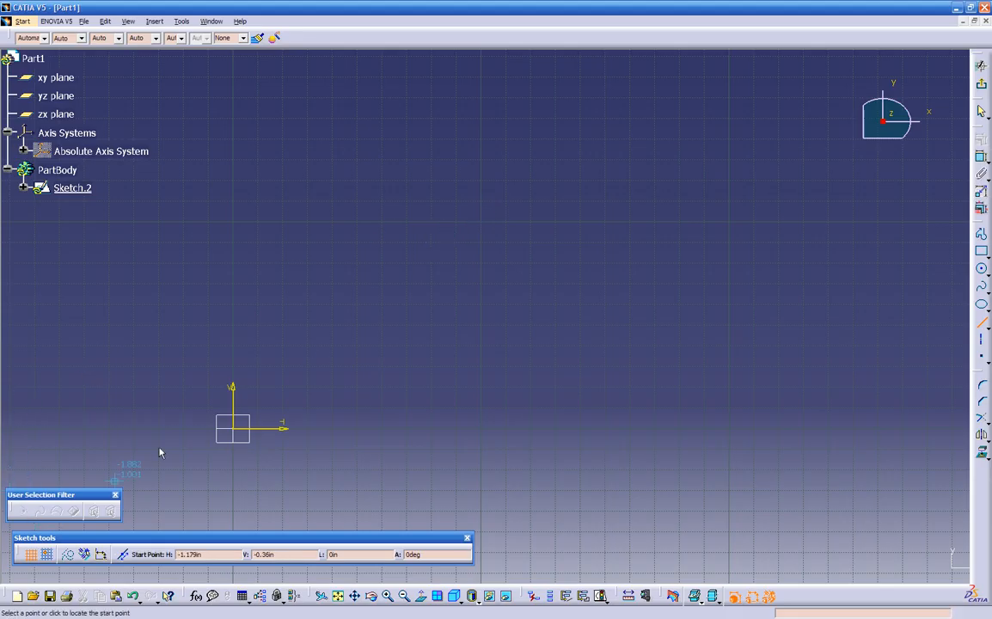
Step: Draw a nearly horizontal line above the sketch origin, hiding the sketcher grid before placing its end point
left_click(565, 152)
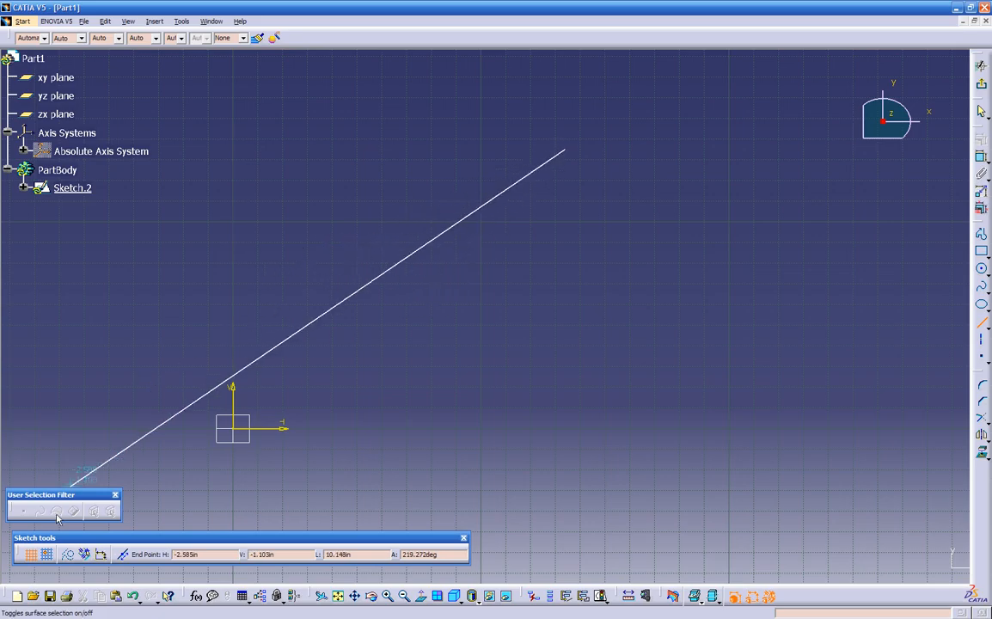
left_click(31, 555)
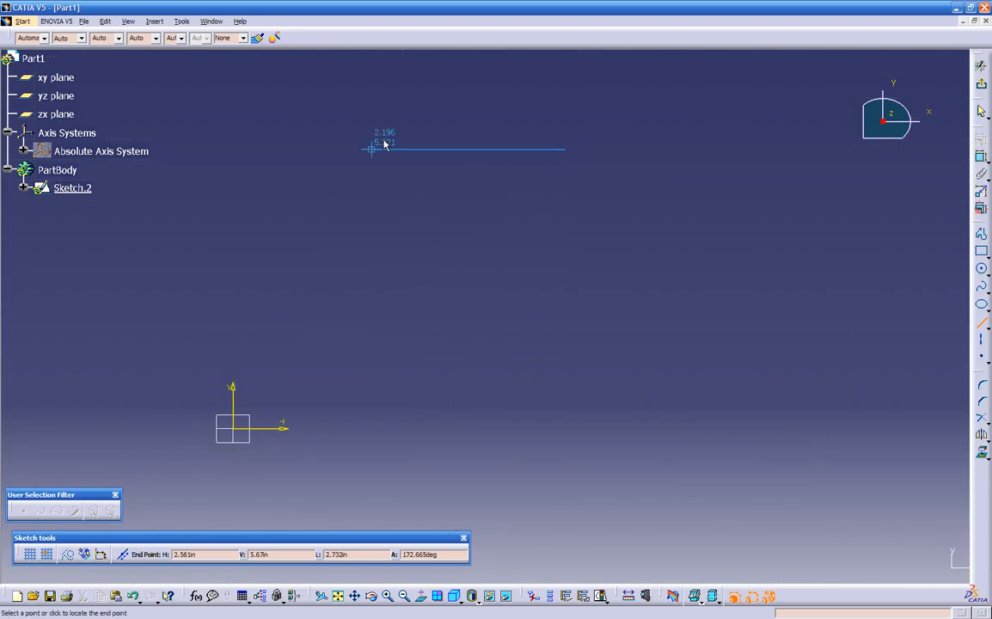
left_click(327, 155)
Step: Redisplay the sketcher grid, examine the line and sketch plane from several angles, and restore the view normal to the sketch
mouse_move(467, 290)
middle_mouse_down()
mouse_move(448, 353)
mouse_move(474, 326)
mouse_move(507, 224)
mouse_move(688, 341)
mouse_move(698, 276)
mouse_move(619, 334)
mouse_move(518, 321)
mouse_move(442, 229)
middle_mouse_up()
left_click(30, 554)
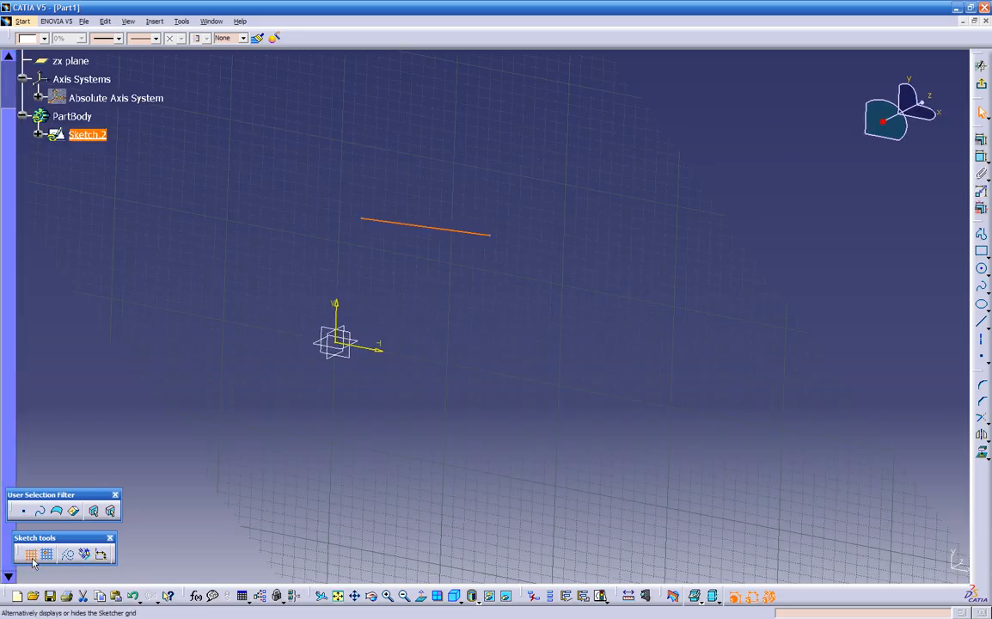
mouse_move(370, 475)
middle_mouse_down()
mouse_move(517, 428)
mouse_move(536, 204)
mouse_move(453, 335)
mouse_move(477, 467)
mouse_move(549, 367)
mouse_move(523, 363)
mouse_move(565, 253)
mouse_move(474, 319)
mouse_move(391, 401)
mouse_move(494, 259)
mouse_move(490, 293)
middle_mouse_up()
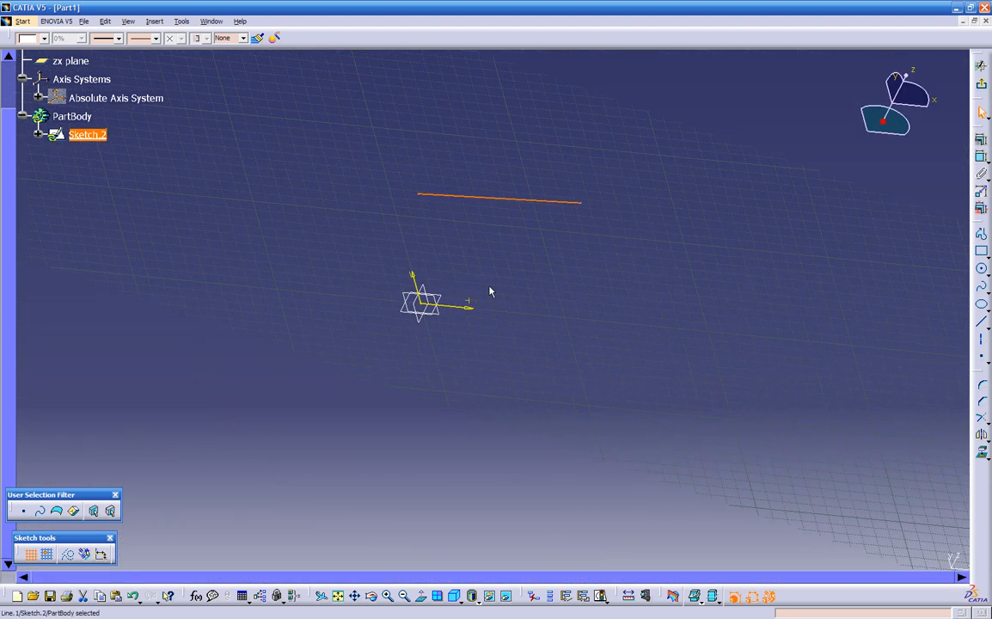
mouse_move(478, 455)
middle_mouse_down()
mouse_move(514, 393)
mouse_move(504, 301)
mouse_move(409, 376)
middle_mouse_up()
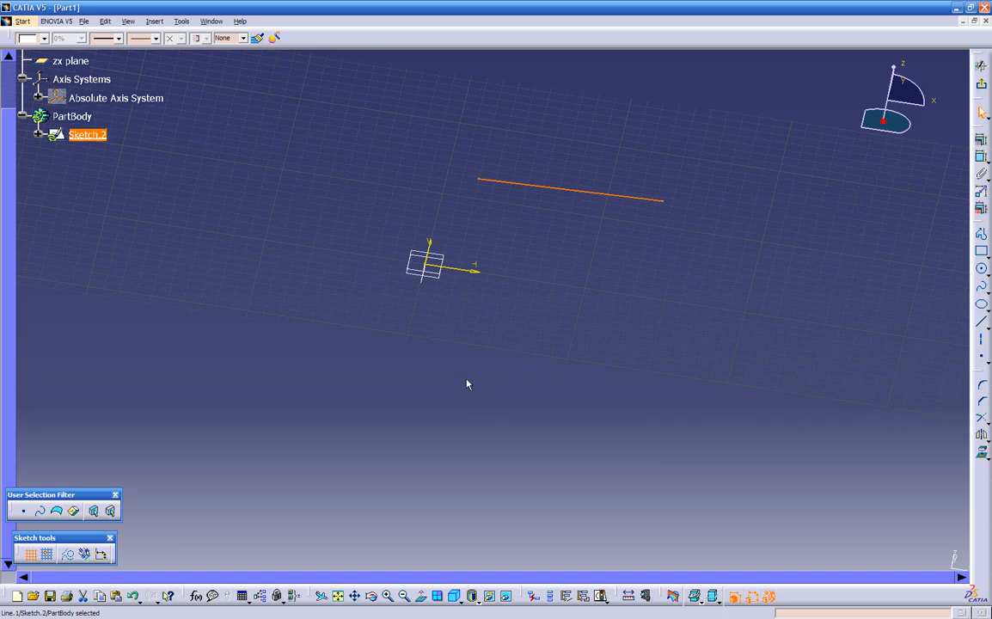
mouse_move(533, 243)
middle_mouse_down()
mouse_move(514, 458)
mouse_move(502, 429)
mouse_move(492, 446)
mouse_move(512, 412)
mouse_move(534, 402)
mouse_move(568, 342)
middle_mouse_up()
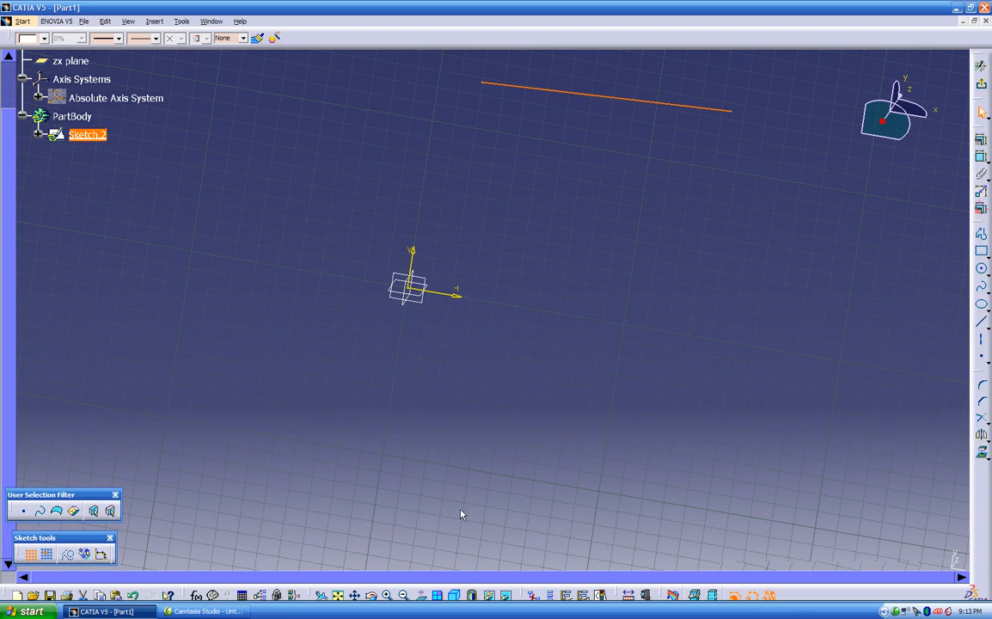
left_click(474, 468)
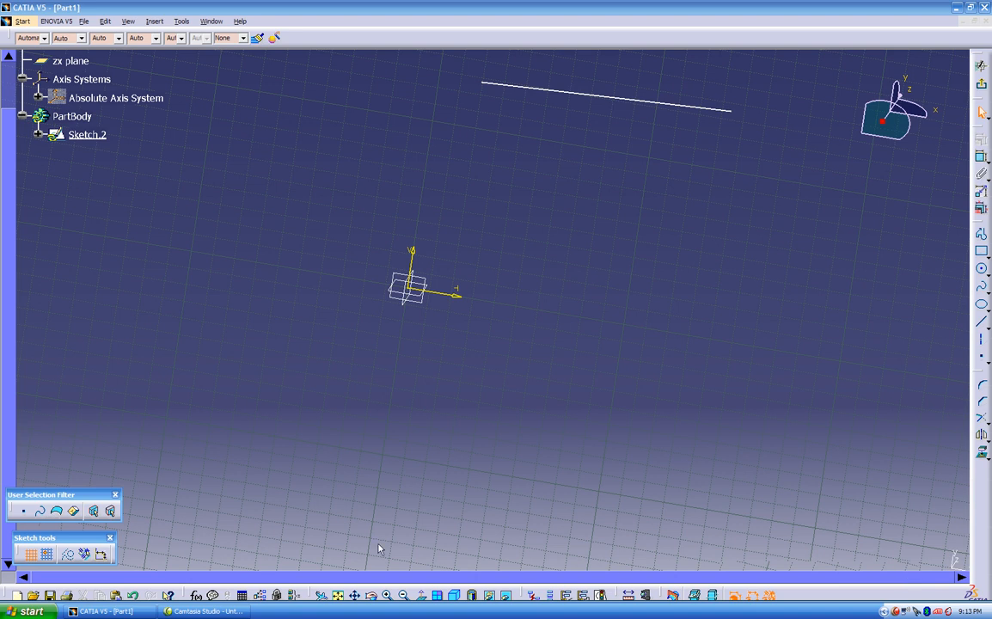
left_click(422, 596)
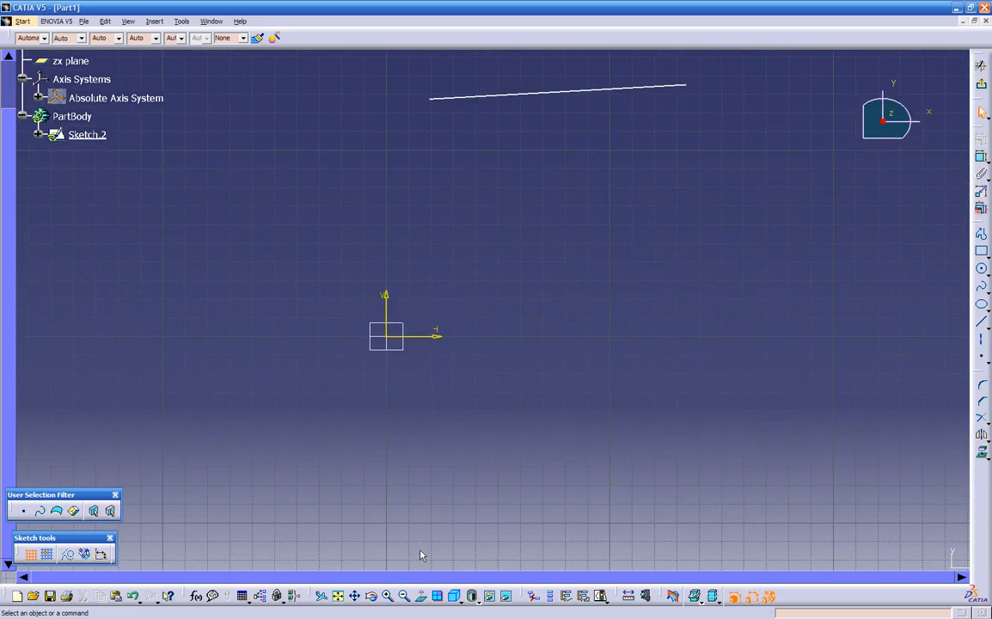
mouse_move(412, 428)
middle_mouse_down()
mouse_move(480, 277)
mouse_move(493, 443)
mouse_move(529, 359)
mouse_move(509, 284)
mouse_move(486, 303)
mouse_move(337, 334)
mouse_move(432, 427)
mouse_move(443, 301)
middle_mouse_up()
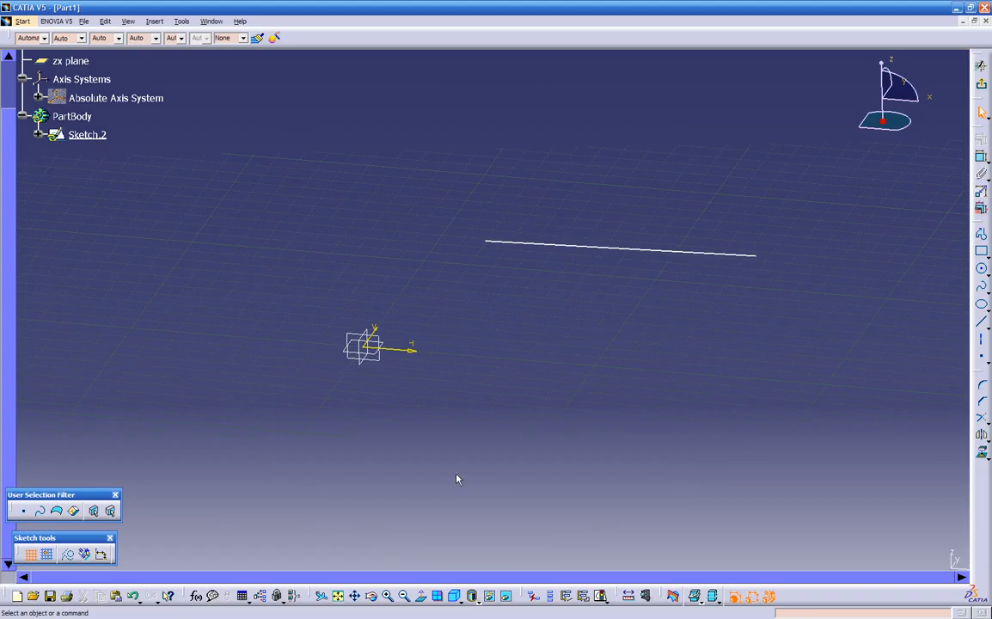
left_click(422, 596)
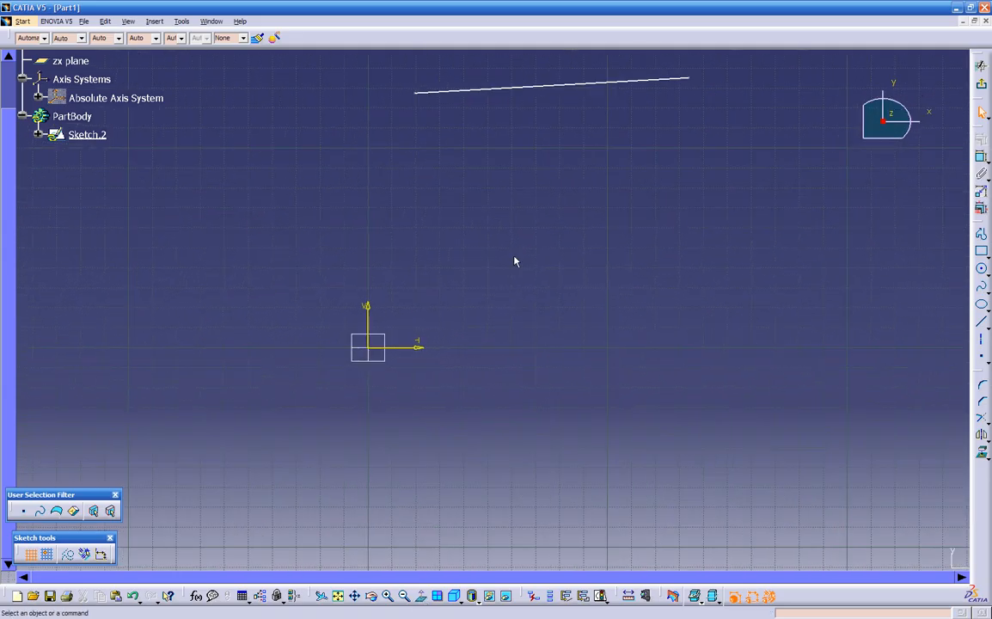
Step: Delete the practice line from the sketch
left_click(544, 87)
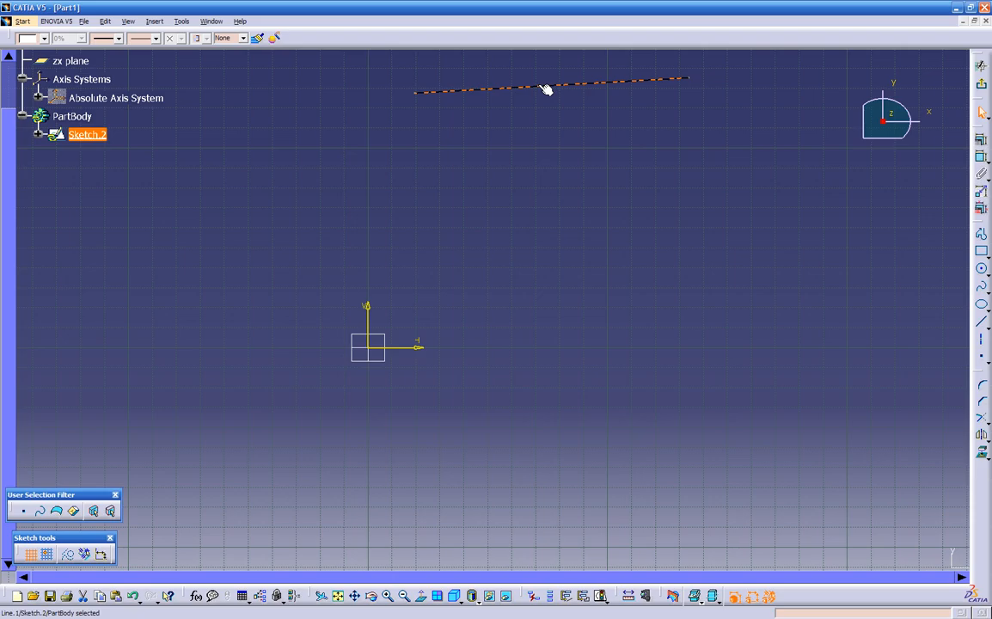
key("Delete")
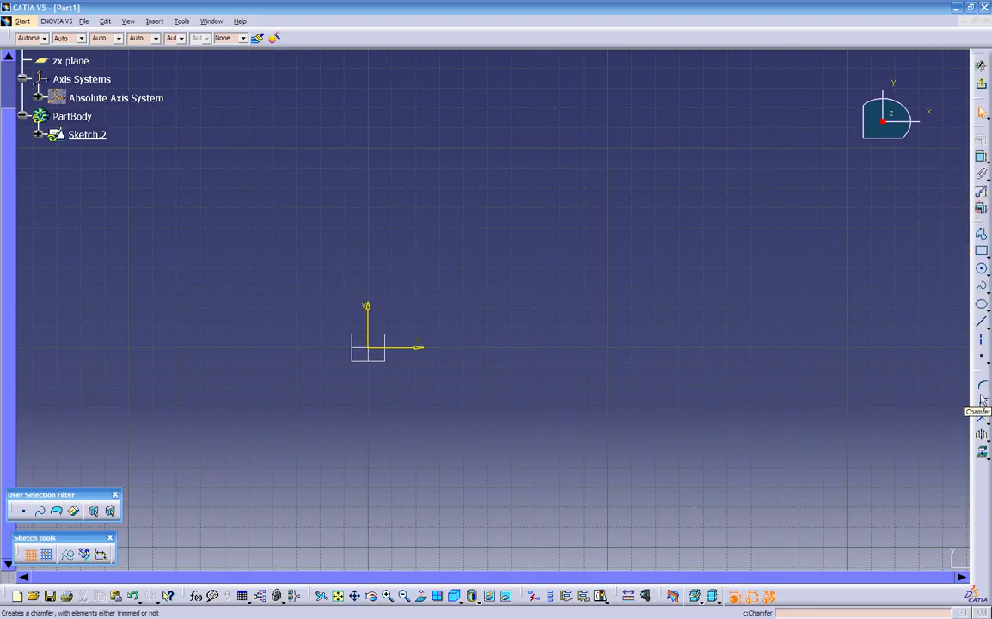
Step: Draw an open profile of straight segments above the sketch origin, starting far out to the right and turning back beneath at its left end
left_click(982, 238)
left_click(891, 208)
left_click(765, 141)
left_click(626, 118)
left_click(436, 119)
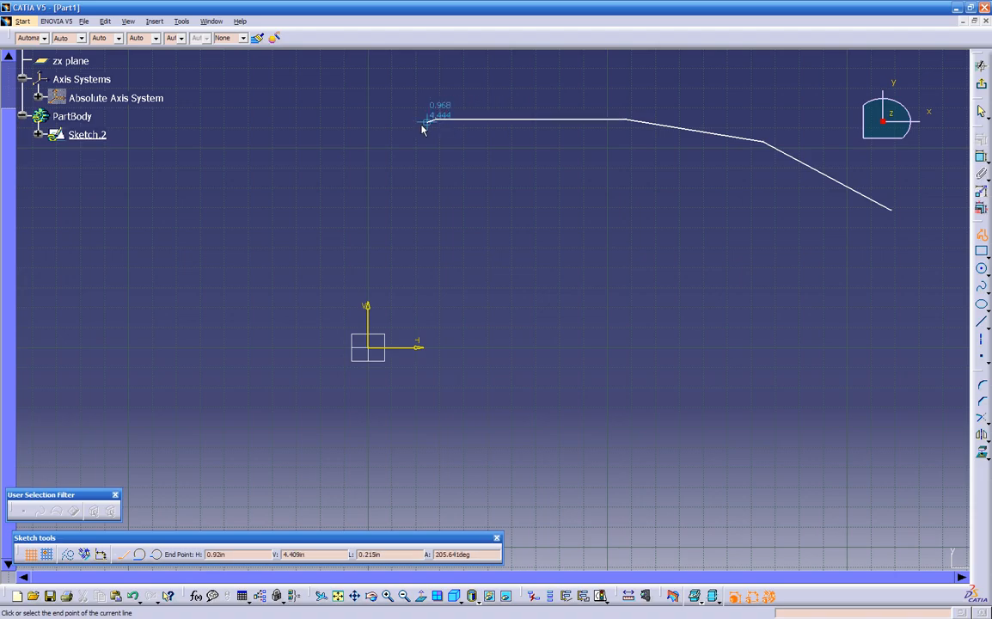
left_click(377, 142)
left_click(294, 149)
left_click(277, 184)
double_click(376, 204)
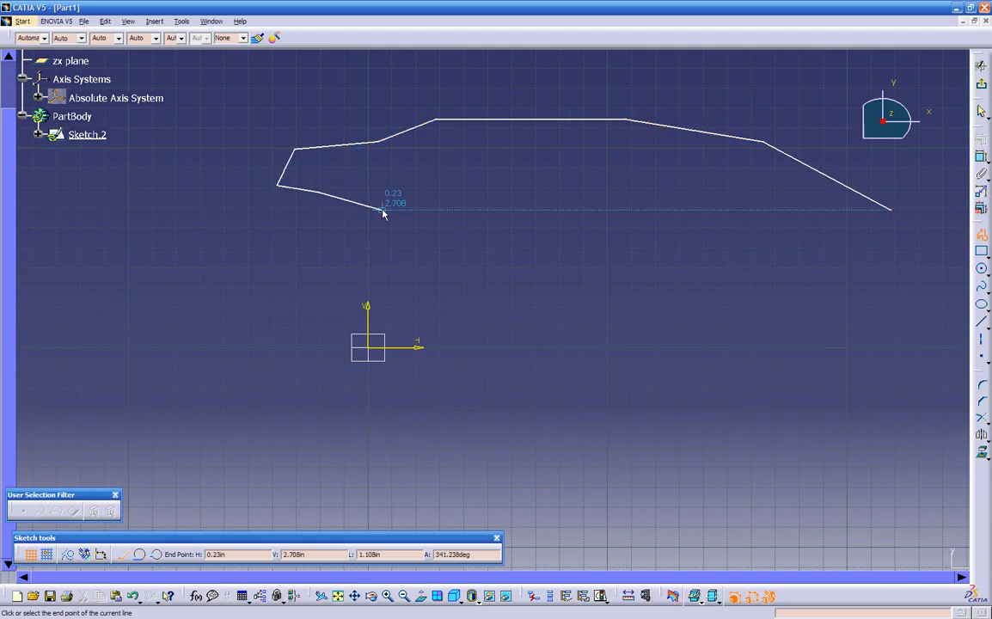
Step: Extend the profile with two consecutive tangent arcs, a run of five straight segments, and another tangent arc curling back underneath
mouse_move(403, 209)
left_mouse_down()
mouse_move(417, 236)
mouse_move(469, 272)
left_mouse_up()
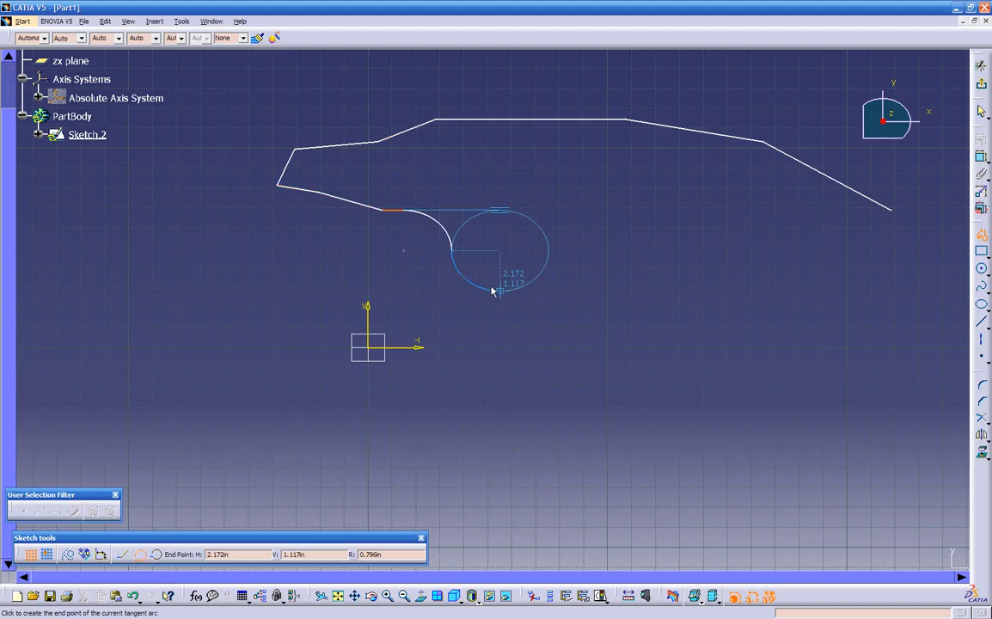
left_click(543, 269)
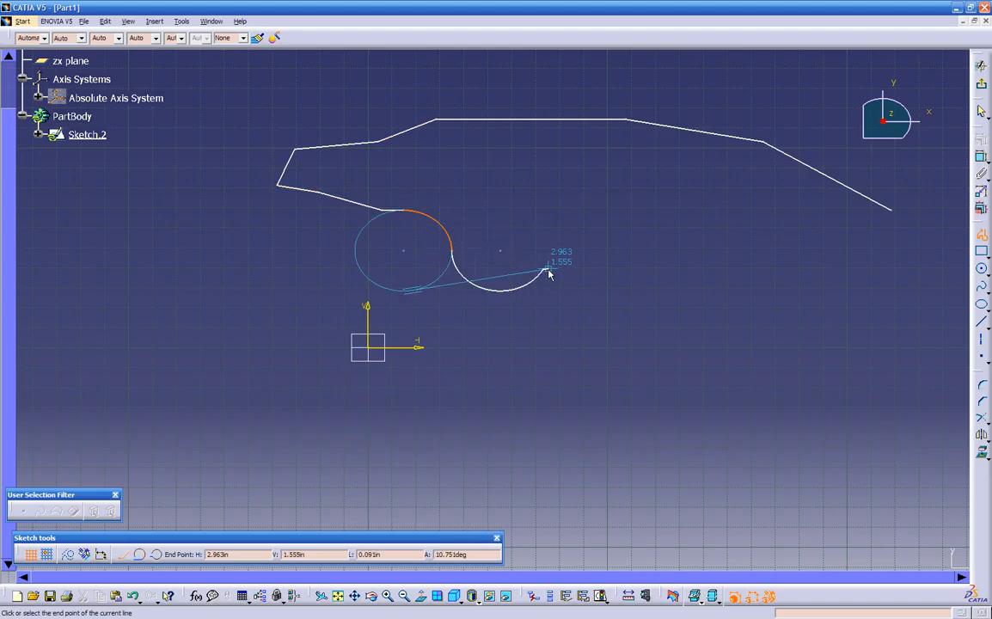
left_click(654, 264)
left_click(744, 248)
left_click(823, 280)
left_click(871, 324)
left_click_drag(877, 367, 842, 410)
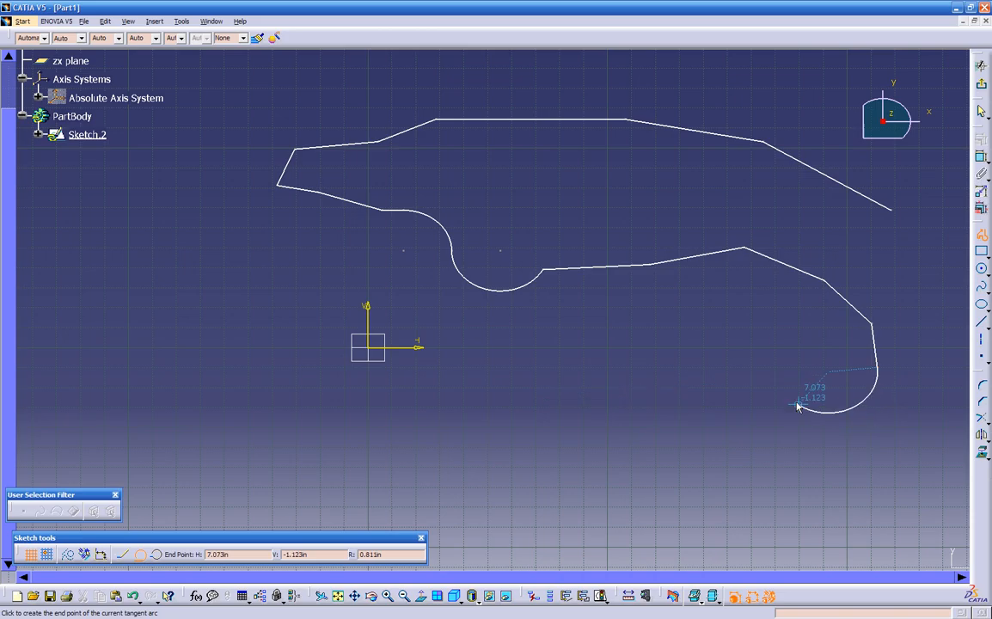
left_click(757, 376)
Step: Continue the profile with straight segments, a rounded tangent-arc end, and straight segments heading back up toward the earlier arcs
left_click(758, 337)
left_click(684, 319)
left_click(595, 324)
left_click(567, 370)
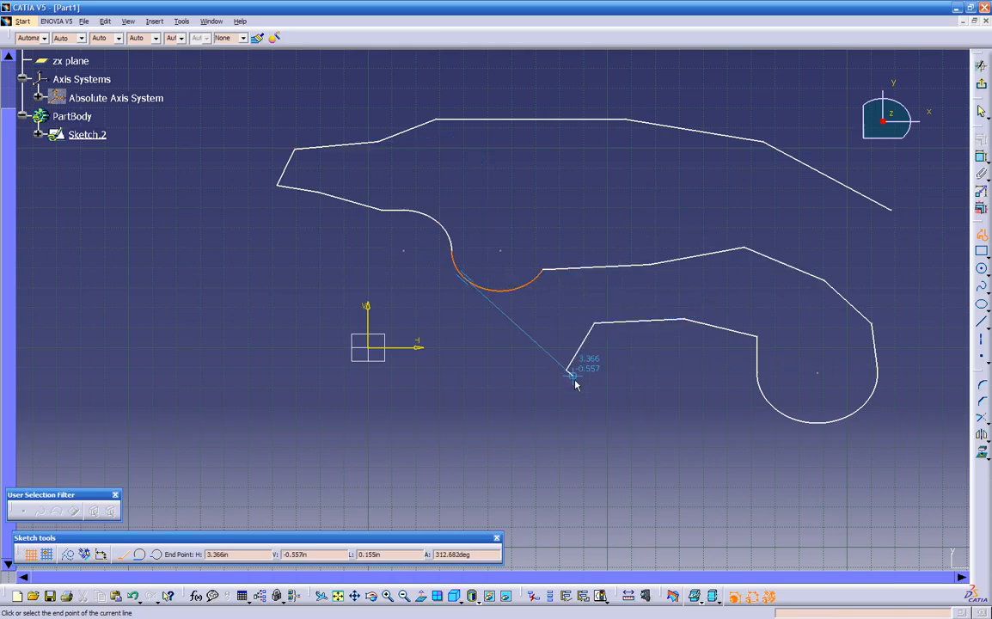
left_click(643, 439)
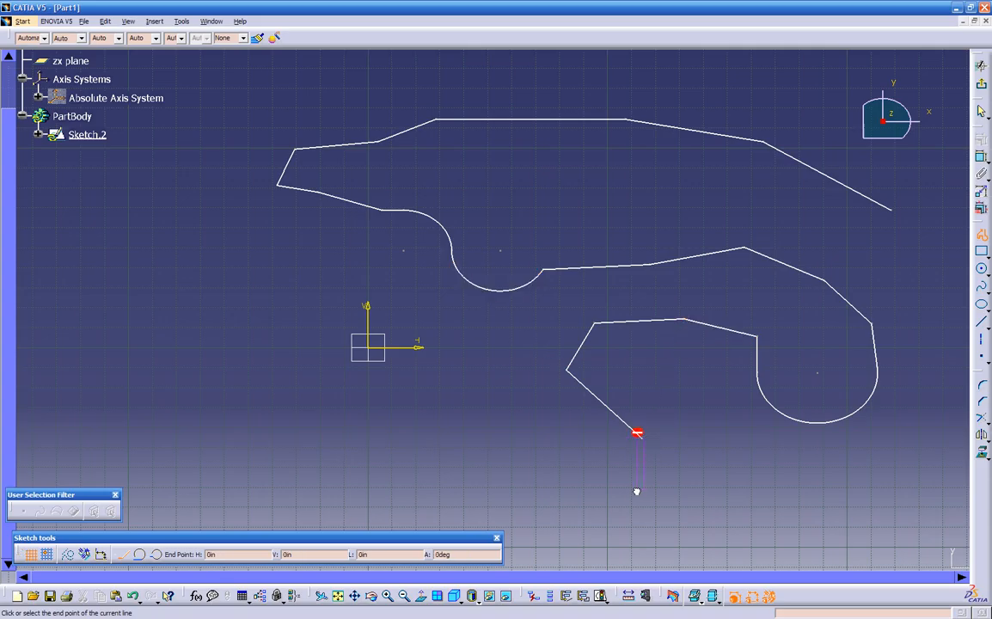
left_click_drag(623, 491, 620, 493)
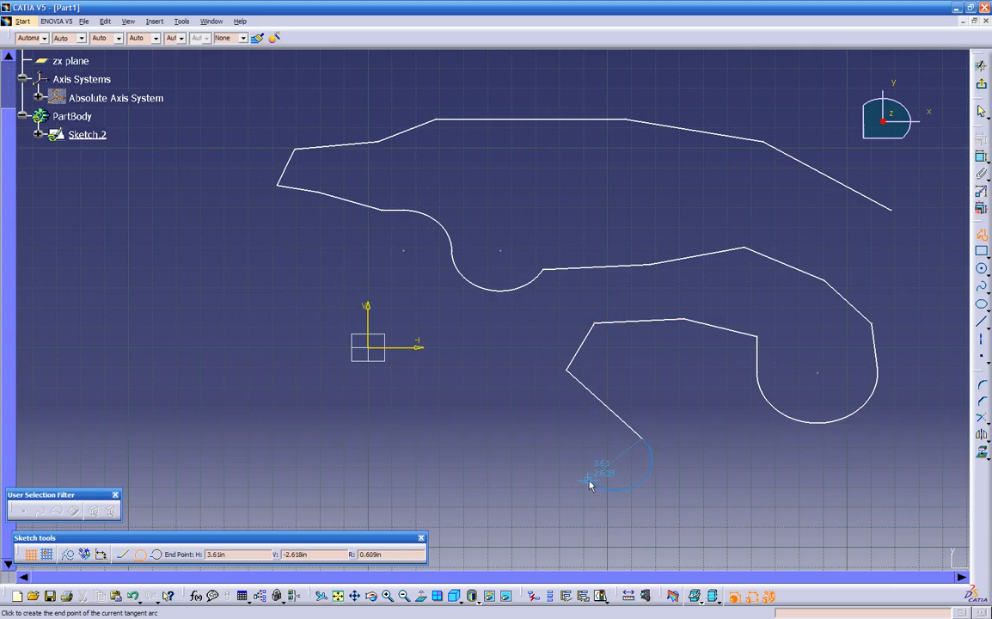
left_click(587, 480)
left_click(536, 434)
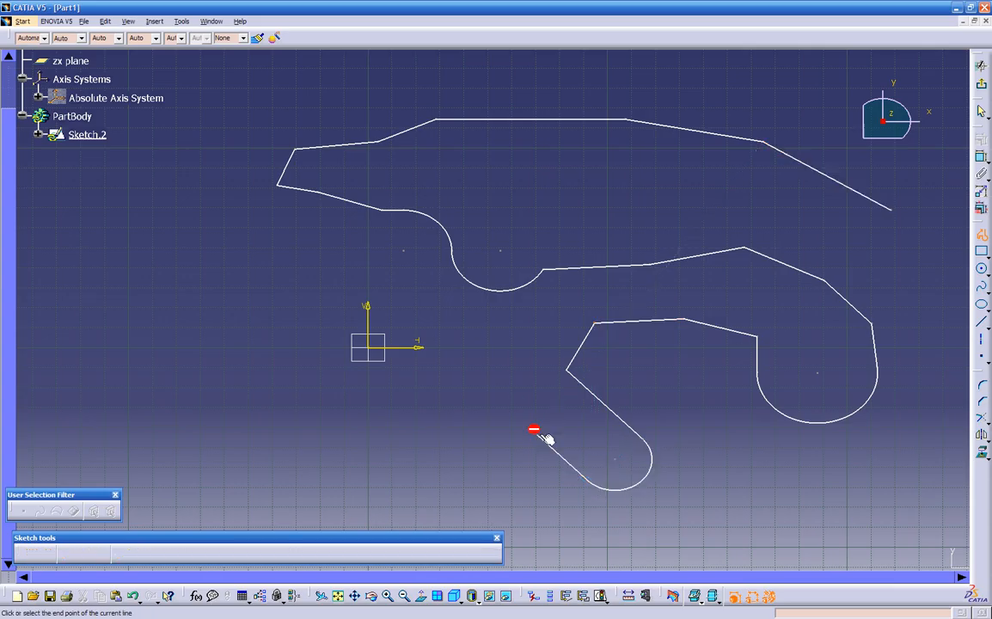
left_click(523, 379)
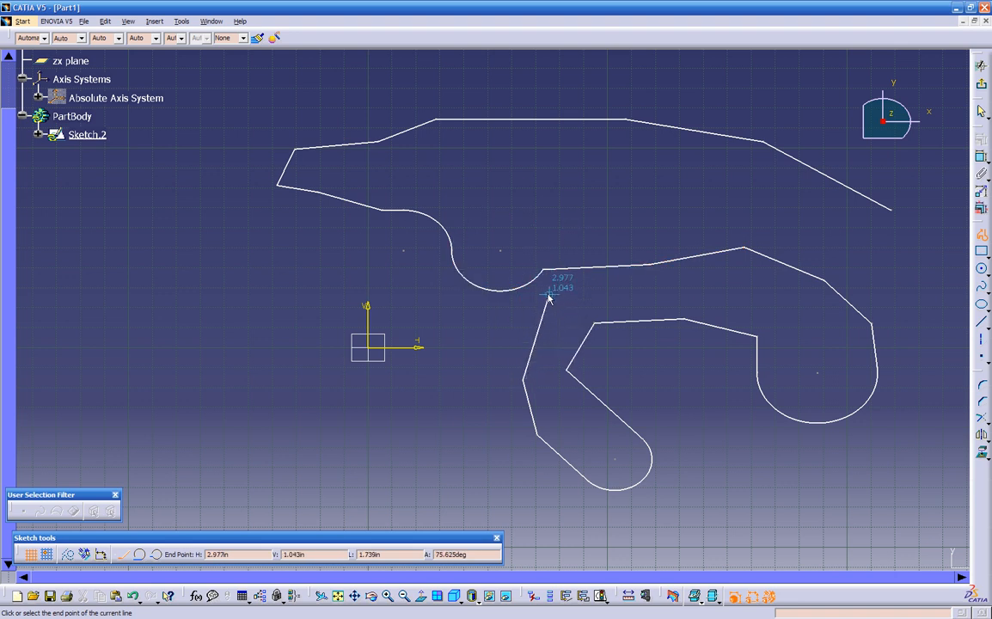
Step: End the profile while it is still open and delete all of its elements from the sketch
key("Escape")
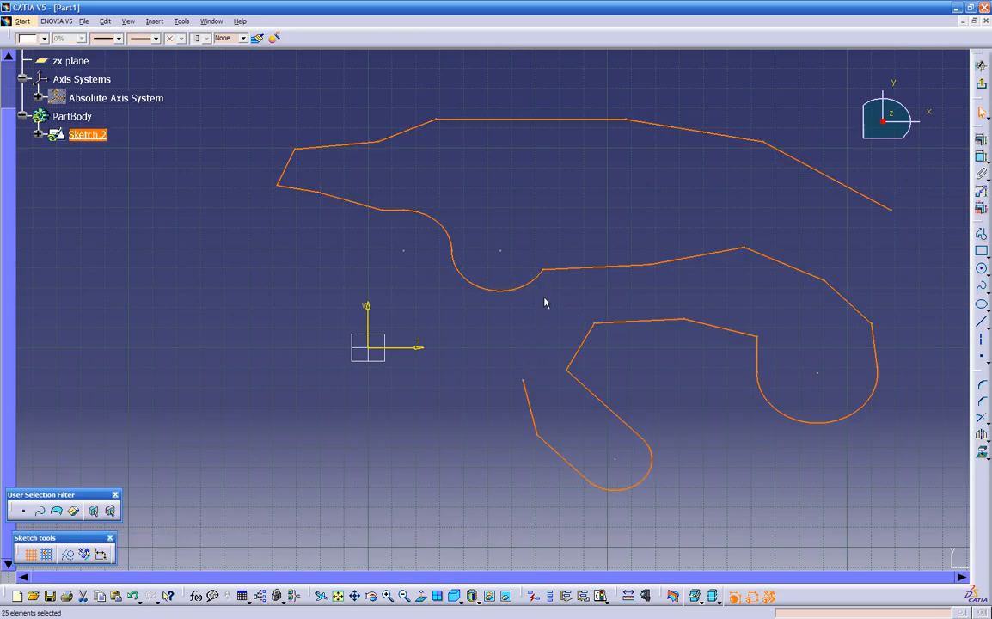
key("Delete")
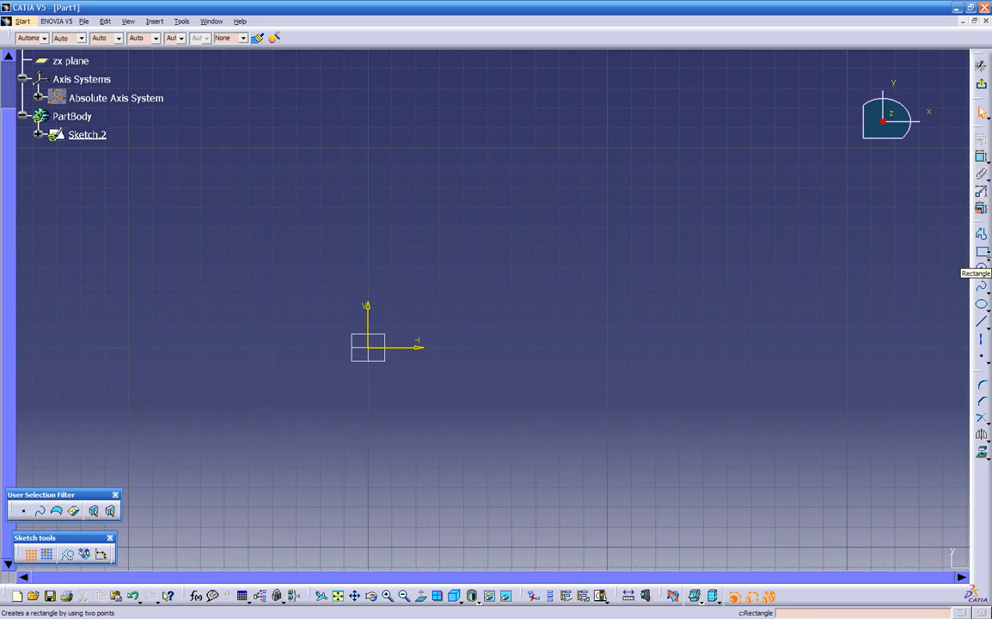
Step: Draw a two-point rectangle about 4.8 by 3.4 in, above and to the right of the sketch origin
left_click(988, 258)
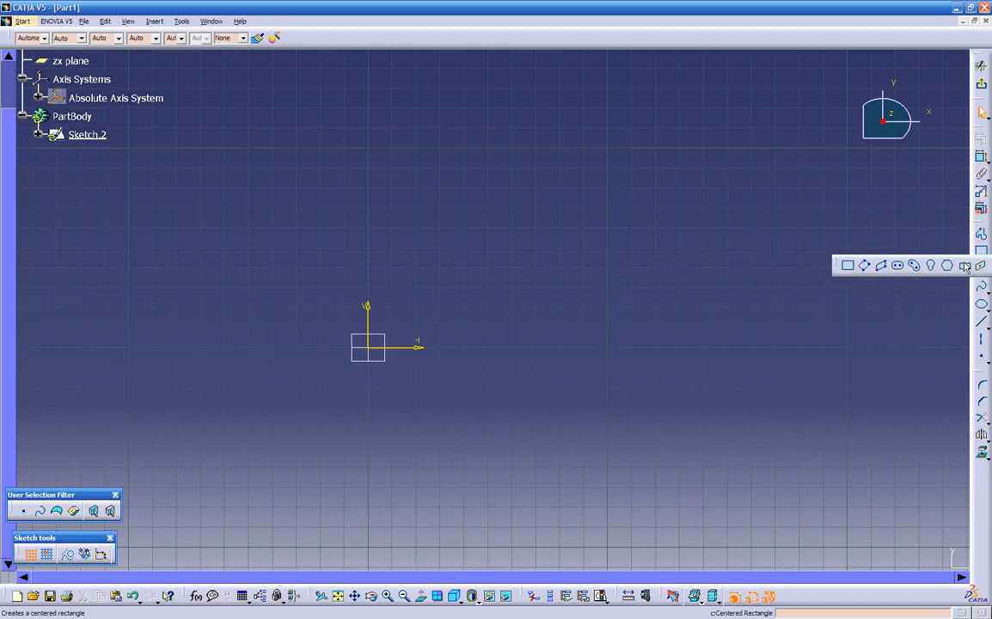
left_click(849, 268)
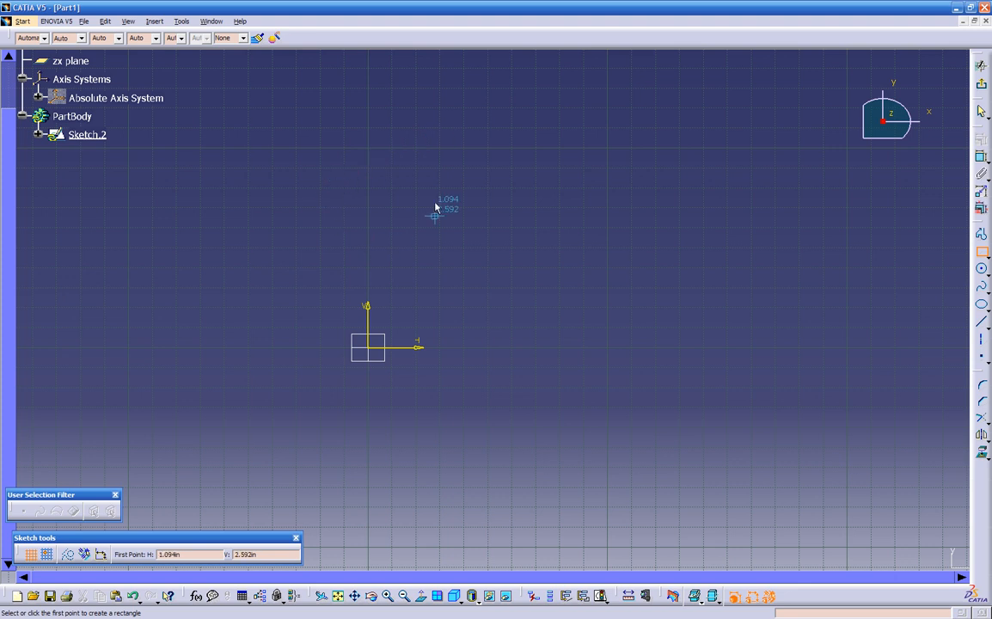
left_click(427, 148)
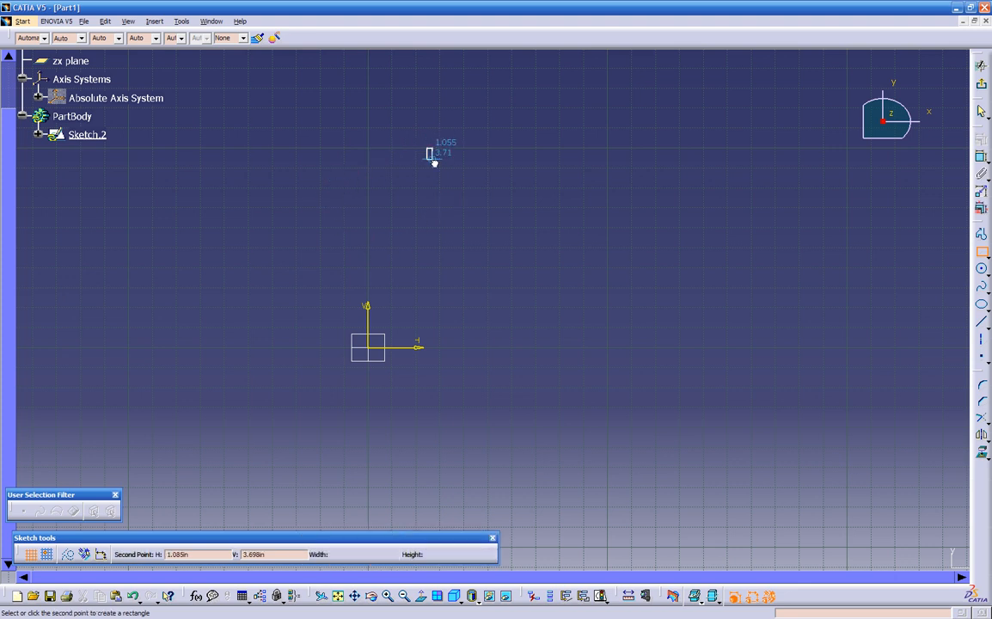
left_click(721, 321)
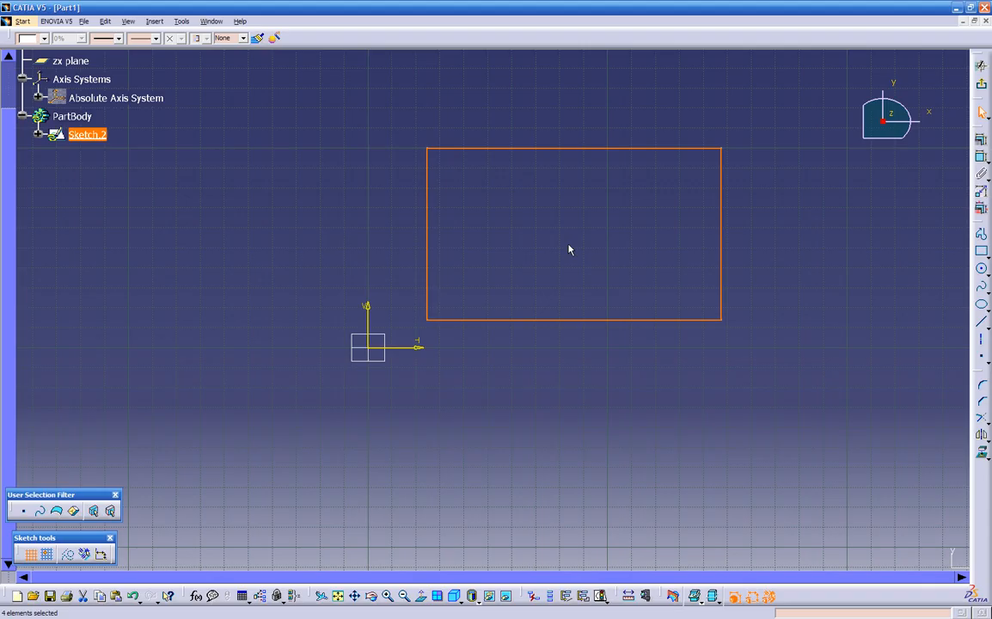
left_click(660, 229)
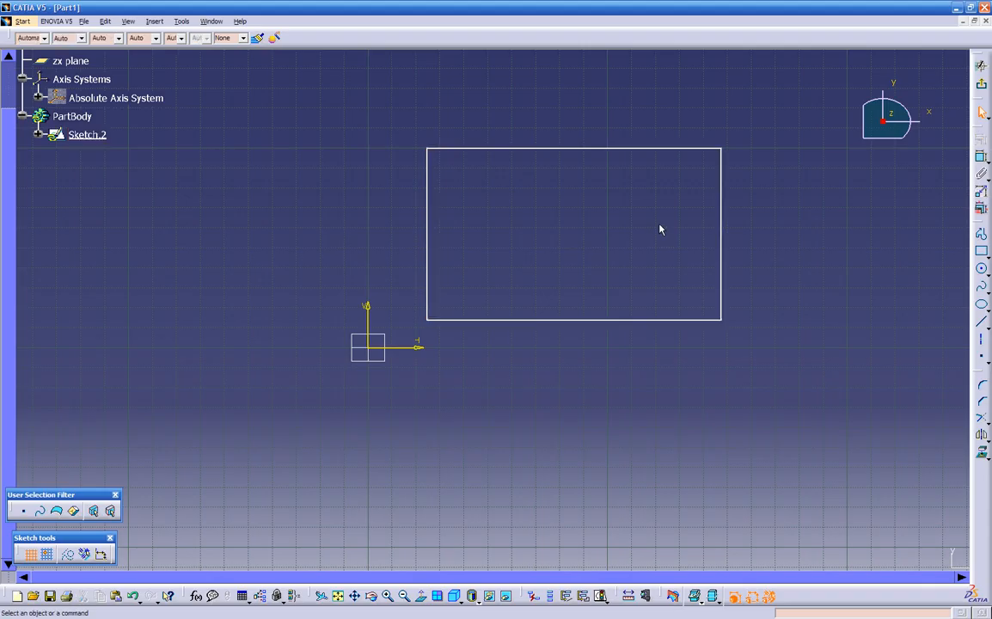
Step: Dimension the rectangle's height between its top and bottom edges, placing the dimension outside the right edge
left_click(543, 320)
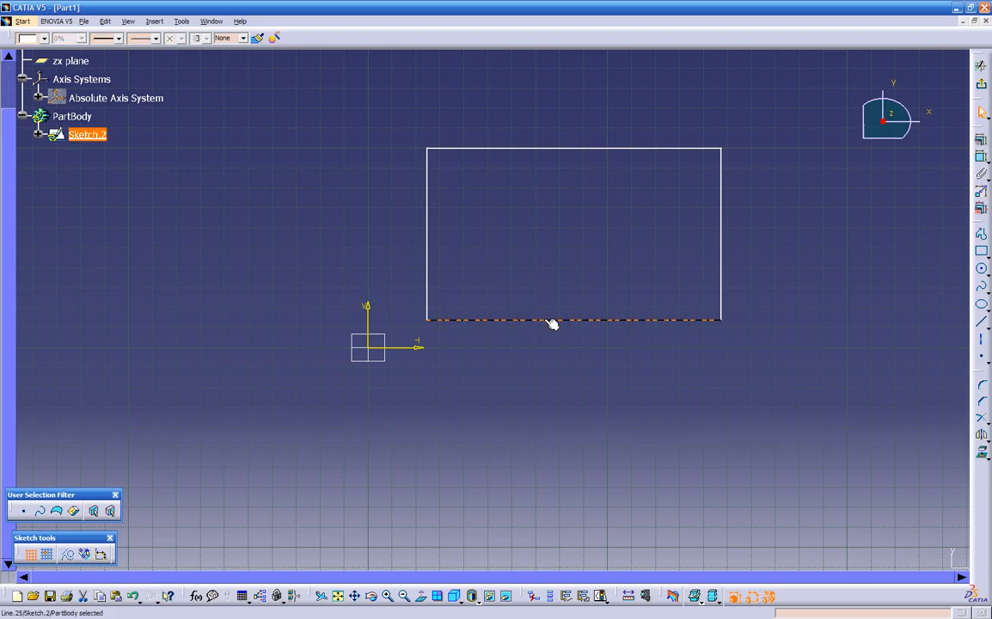
left_click(723, 295)
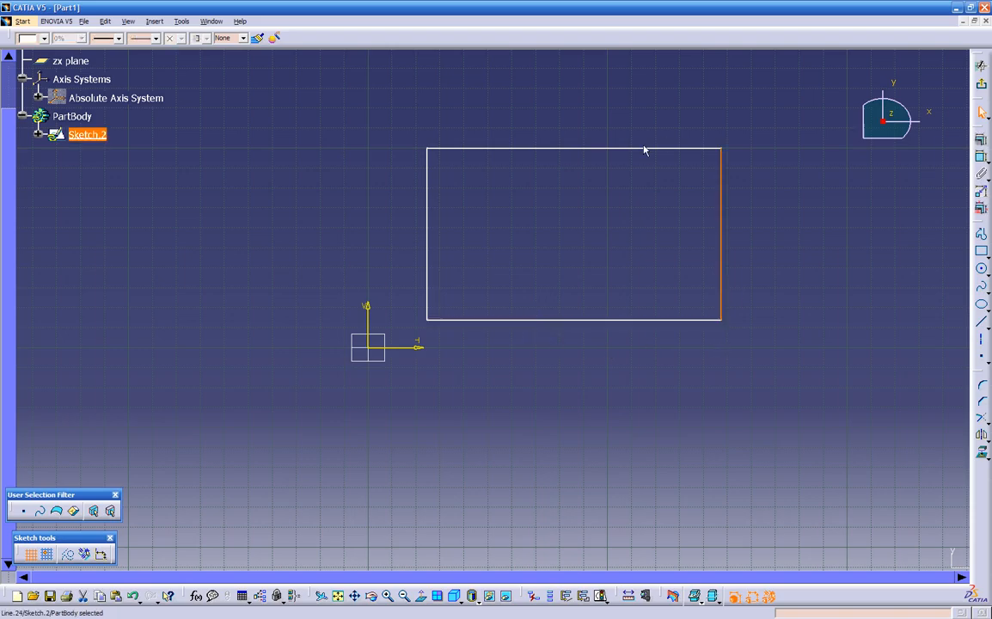
left_click(640, 147)
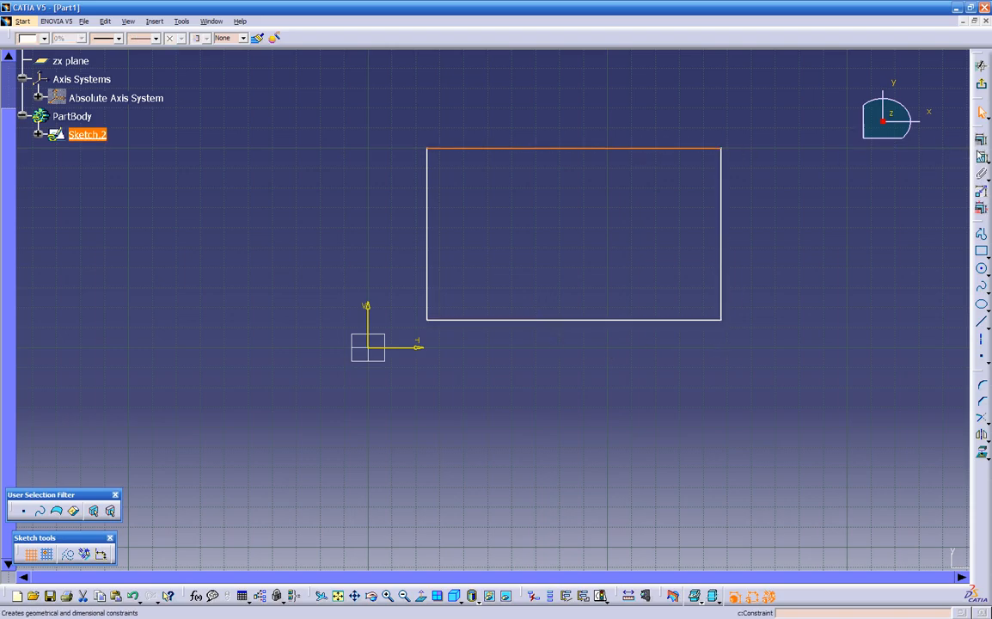
left_click(981, 156)
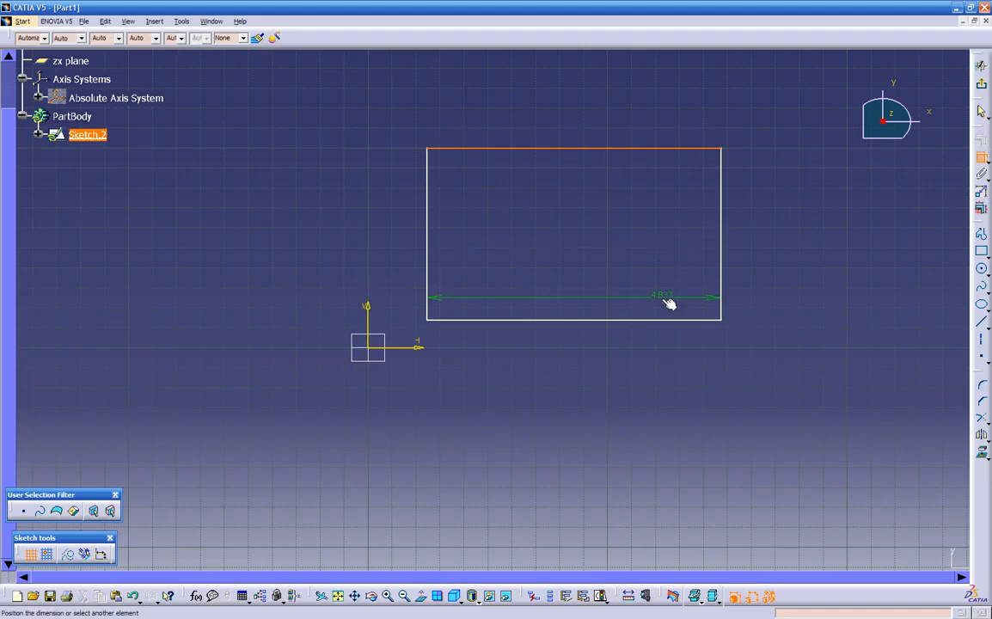
left_click(674, 319)
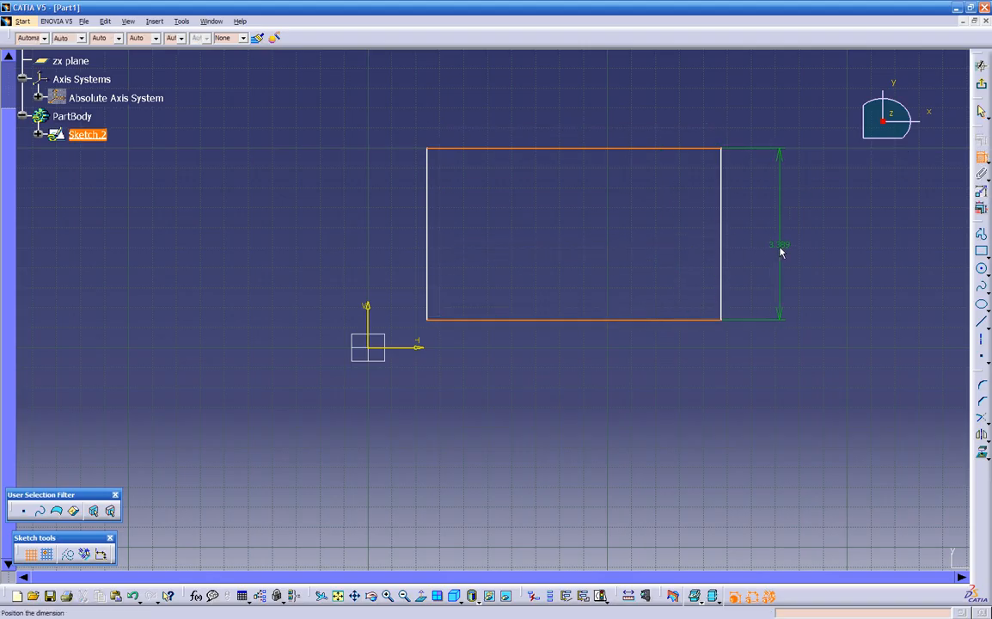
left_click(796, 230)
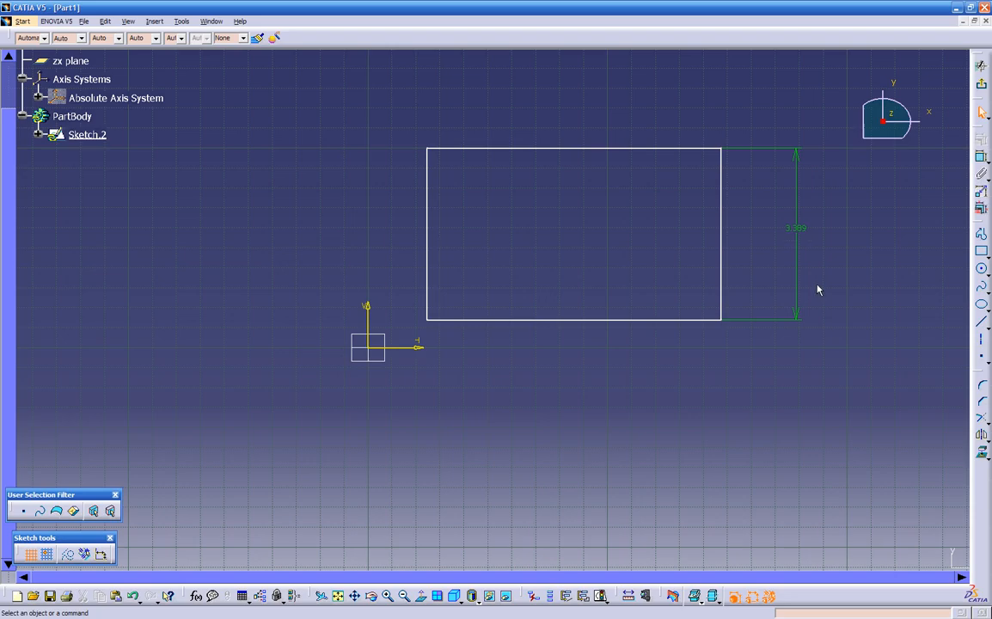
Step: Dimension the rectangle's width between its two vertical edges, placing the dimension inside the rectangle
left_click(981, 159)
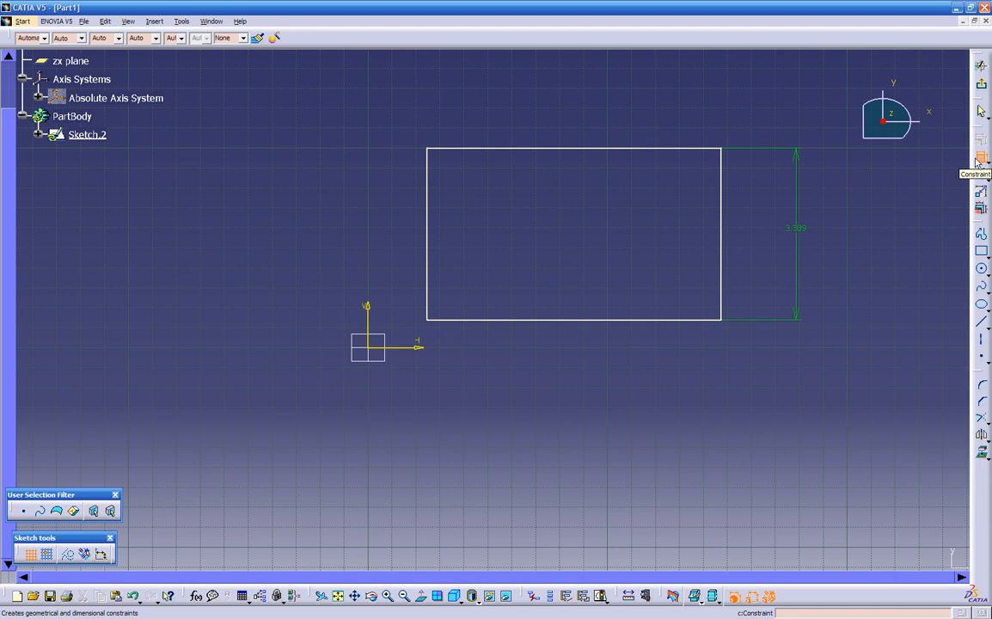
left_click(722, 199)
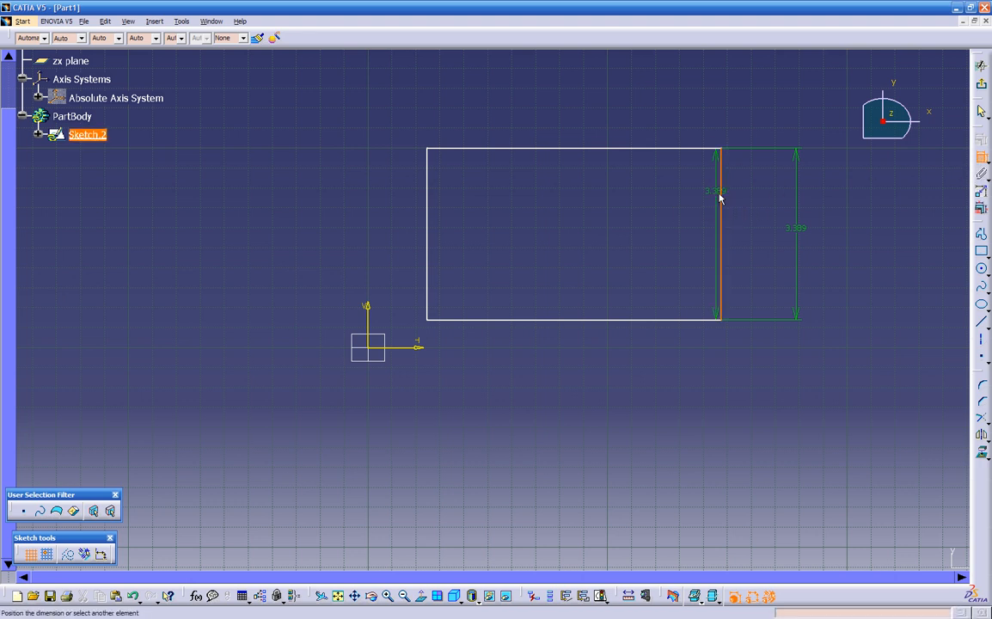
left_click(434, 198)
left_click(576, 198)
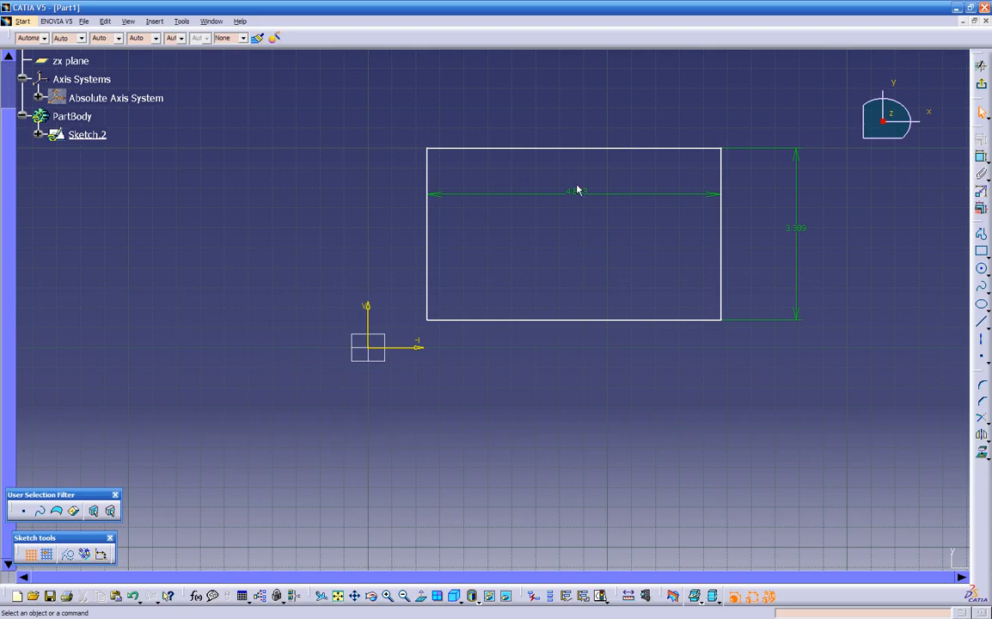
Step: Set the rectangle's width dimension to 5.0 in, and reopen its constraint definition to check the value
double_click(578, 195)
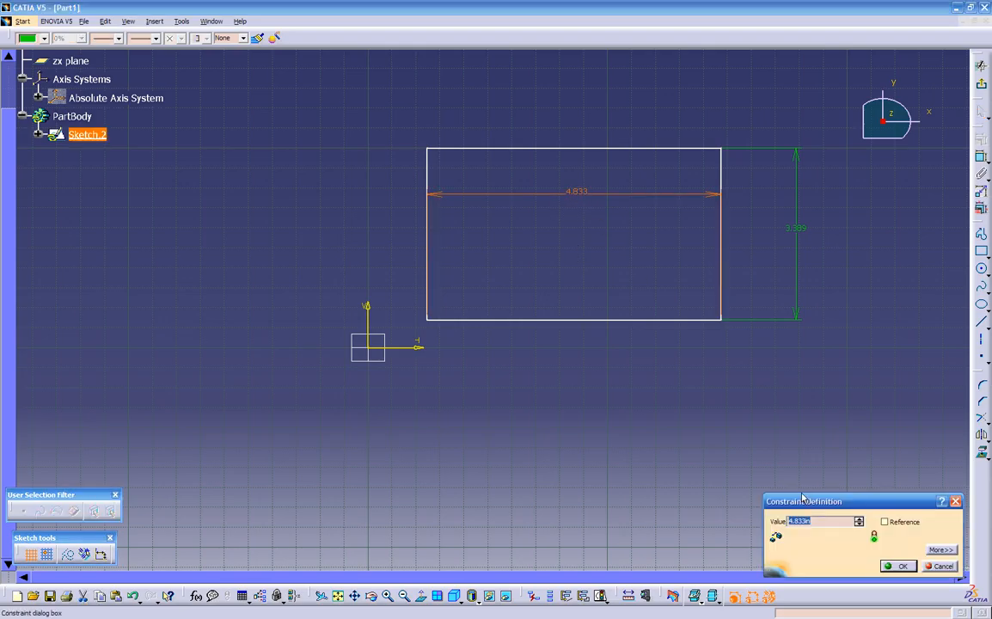
left_click_drag(806, 506, 704, 362)
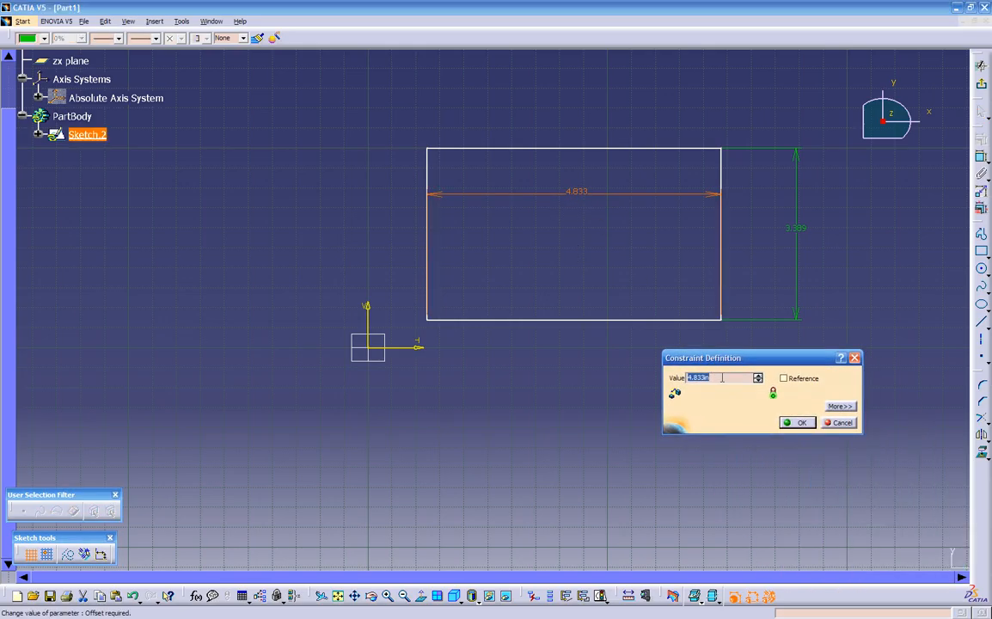
mouse_move(723, 377)
type("5")
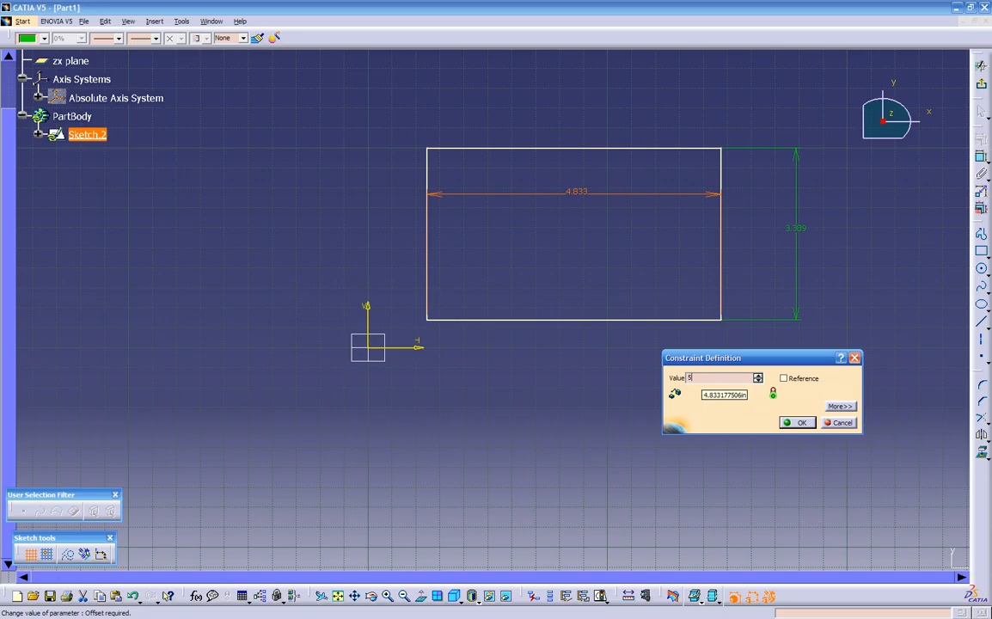
type(".0")
key("Return")
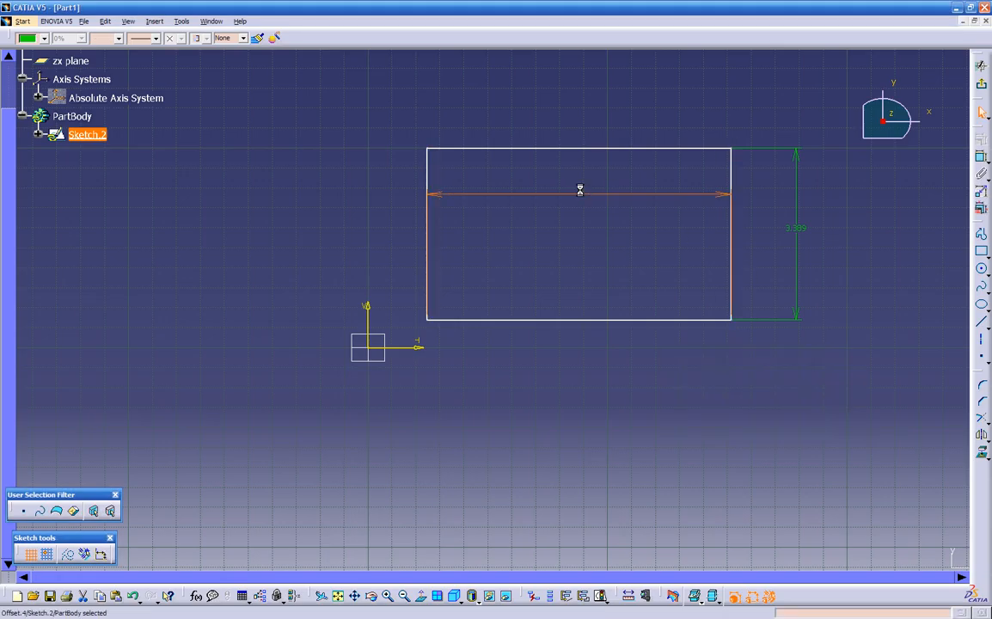
double_click(579, 190)
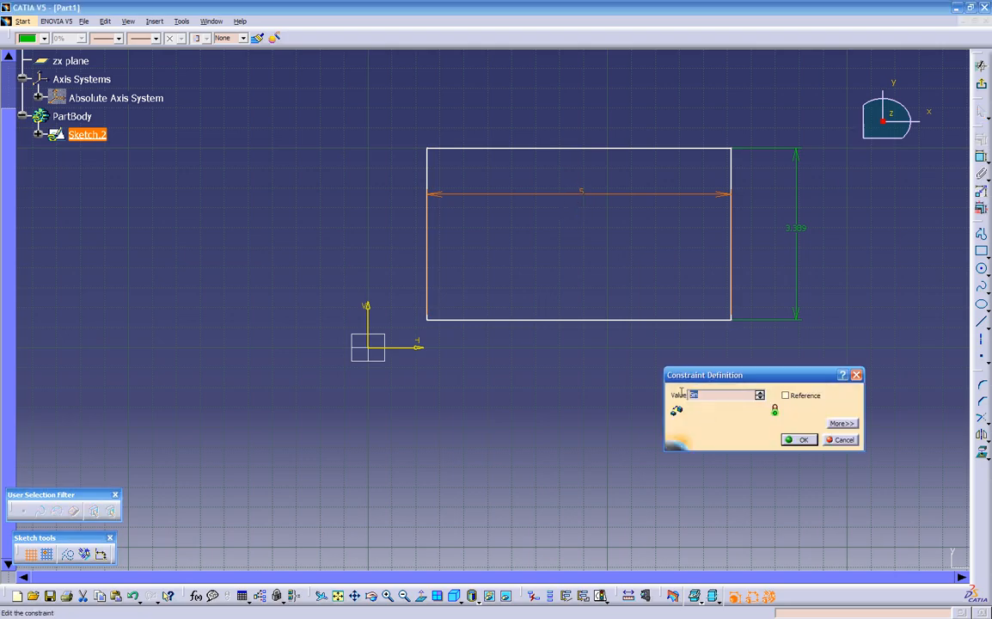
left_click(796, 441)
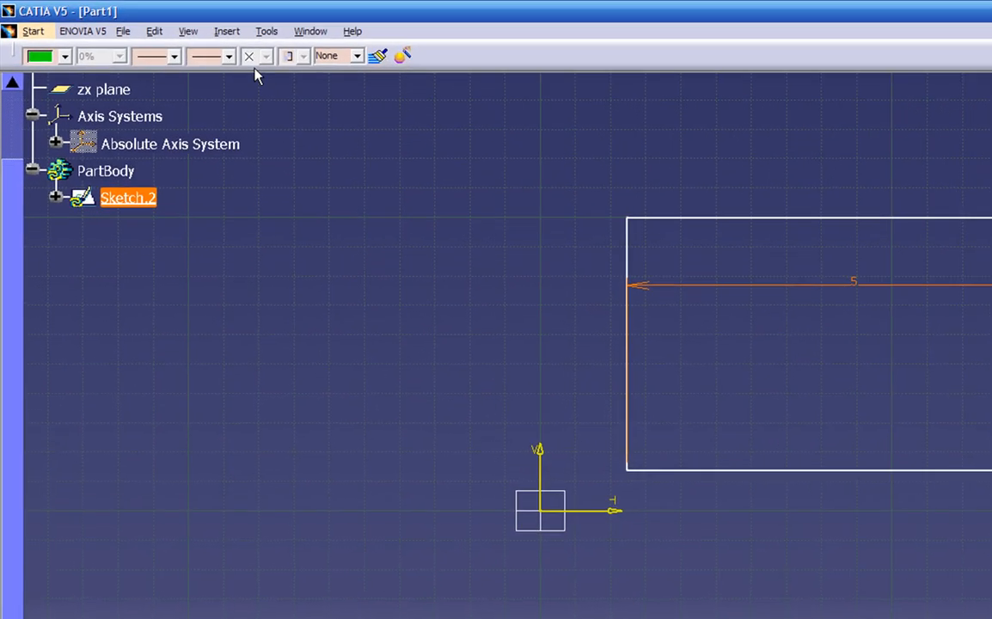
Step: Set the length unit to Millimeter (mm) in the Parameters and Measure options and apply it
left_click(259, 30)
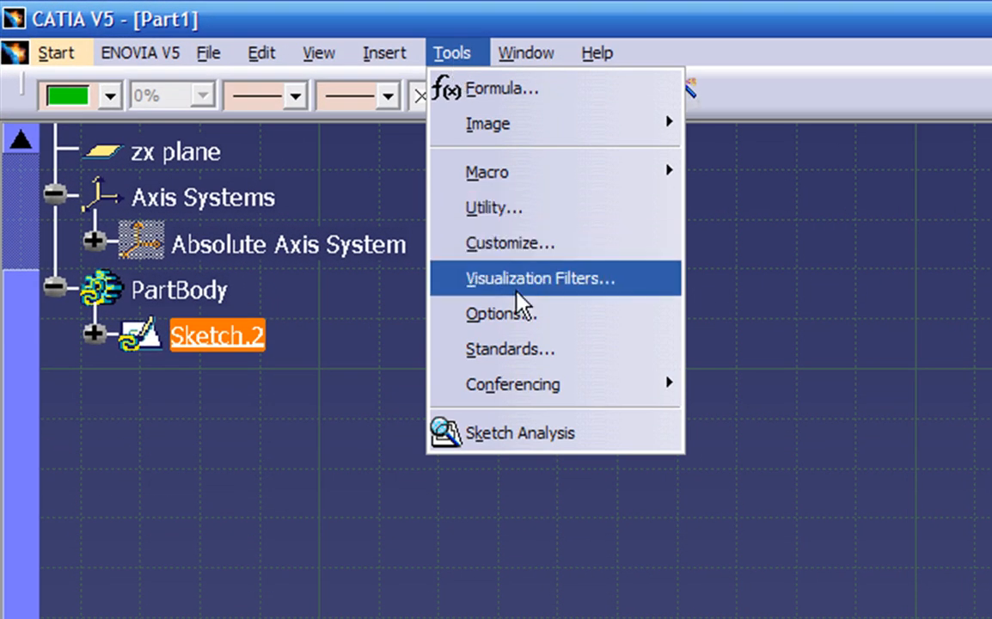
left_click(523, 315)
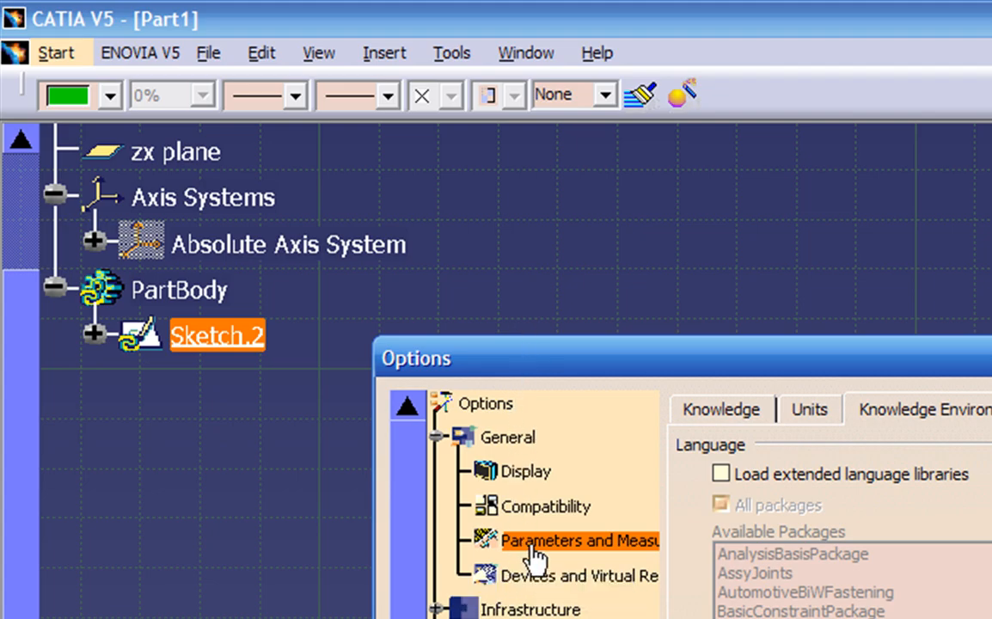
left_click(529, 483)
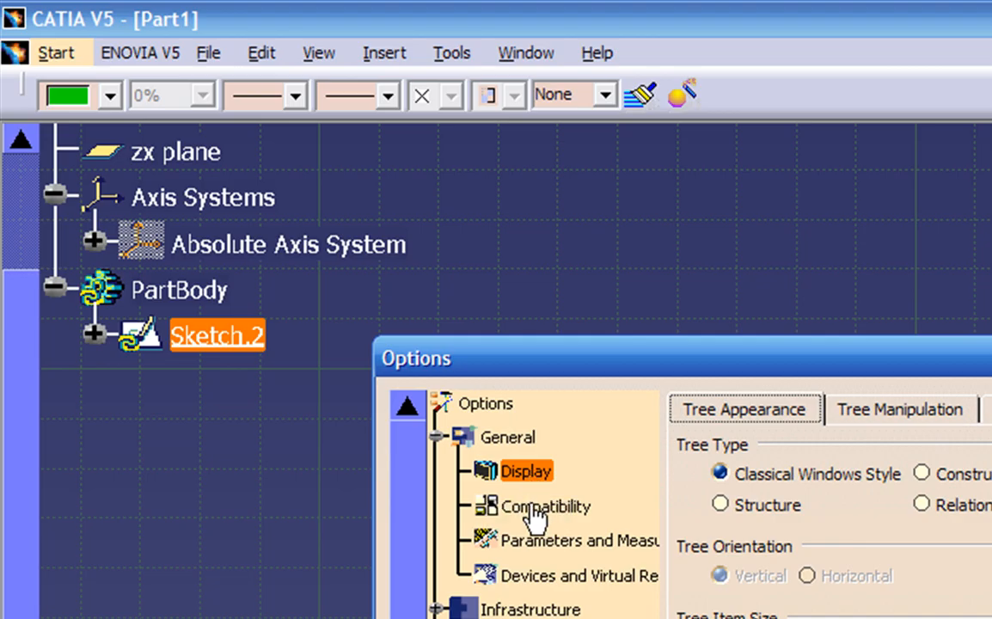
left_click(531, 506)
left_click(526, 539)
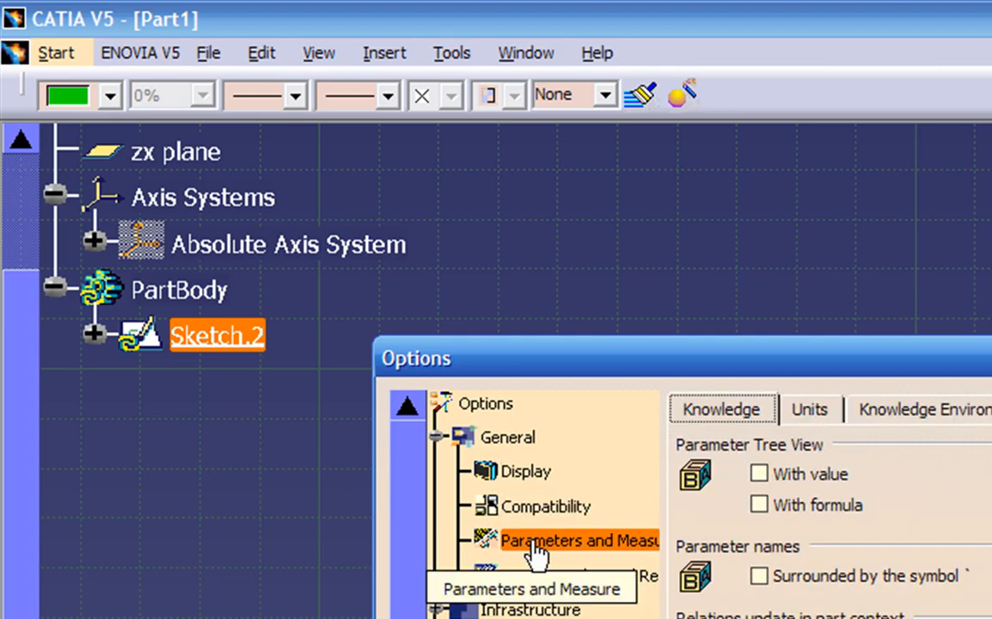
left_click(798, 413)
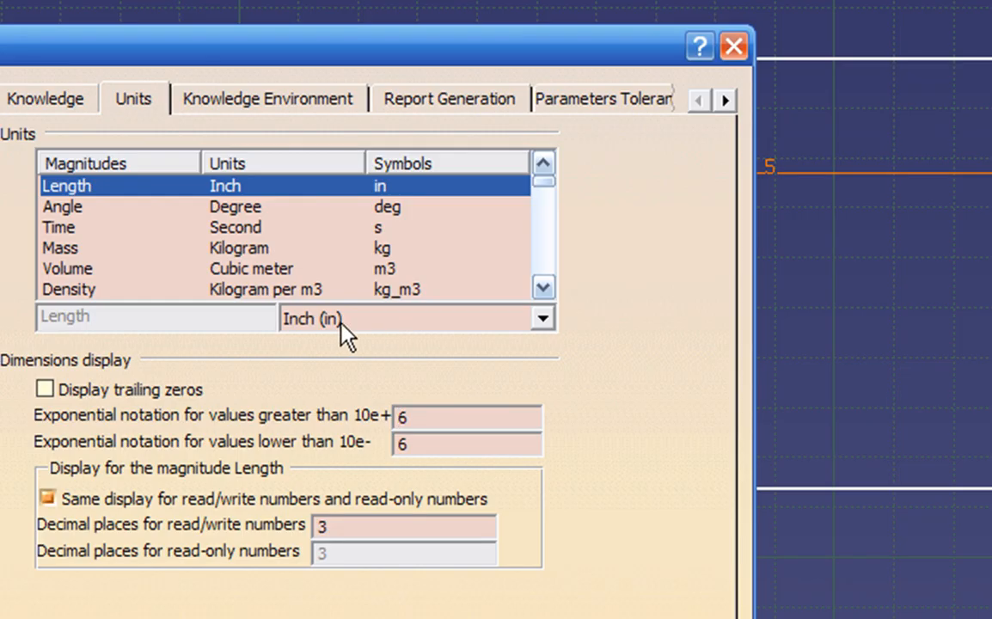
left_click(408, 325)
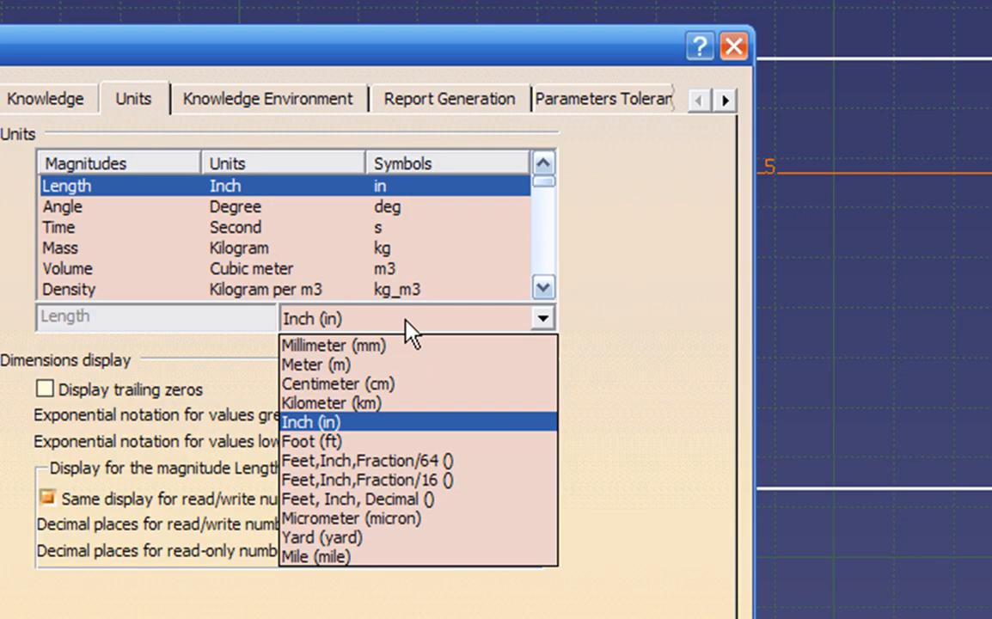
left_click(399, 345)
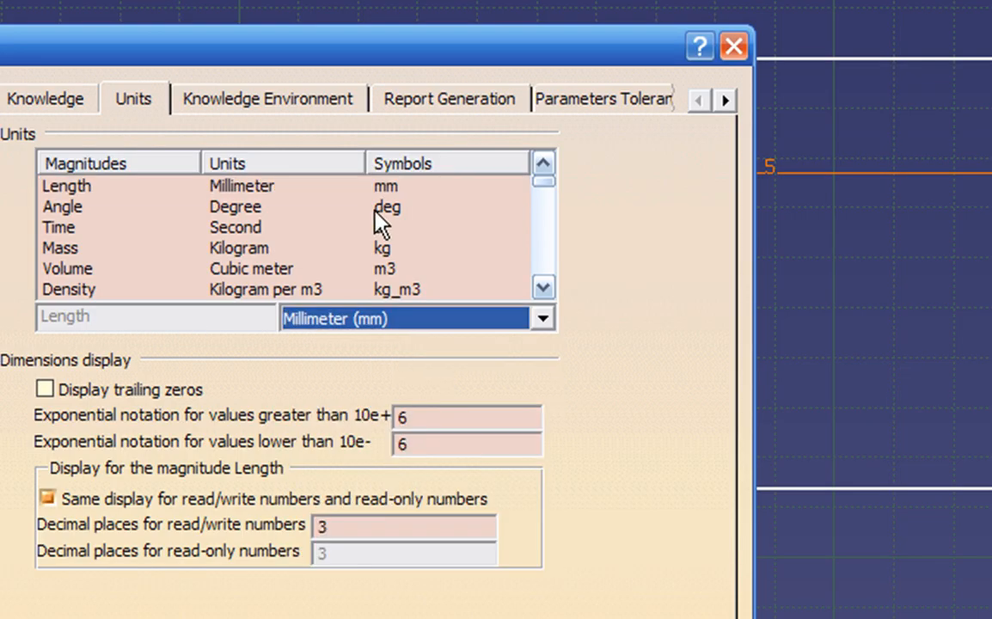
key("Return")
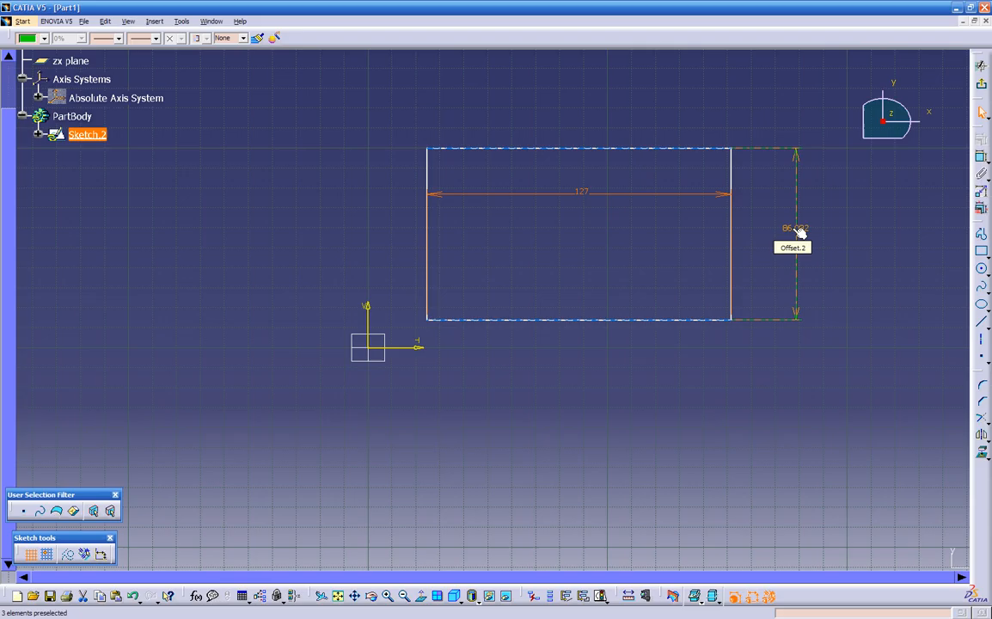
Step: Set the rectangle's height dimension to 80 mm
double_click(817, 236)
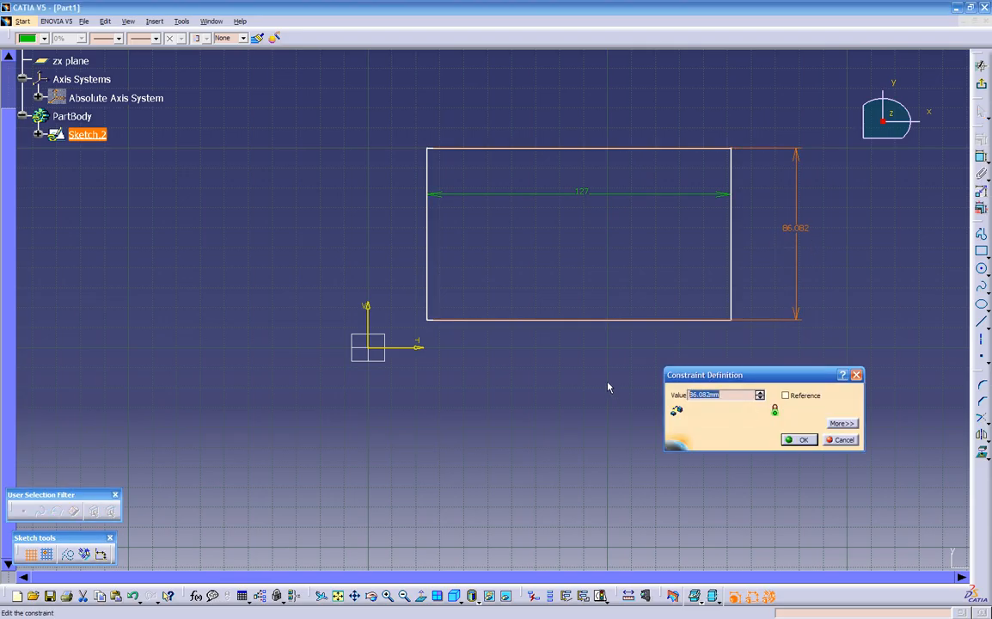
type("80")
key("Return")
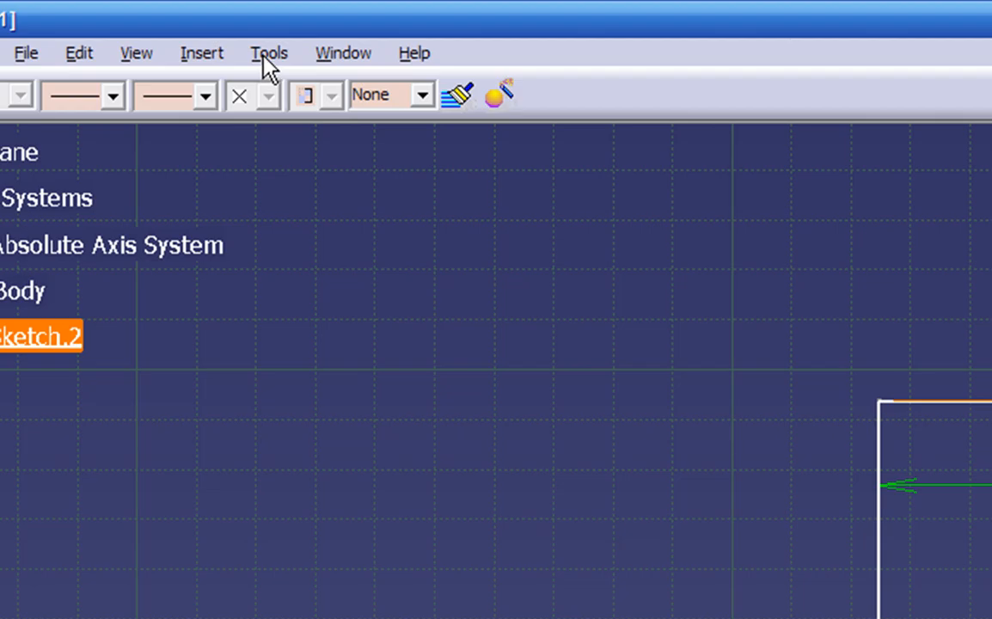
Step: Set the length unit back to Inch (in) in the Parameters and Measure options
left_click(181, 21)
left_click(333, 314)
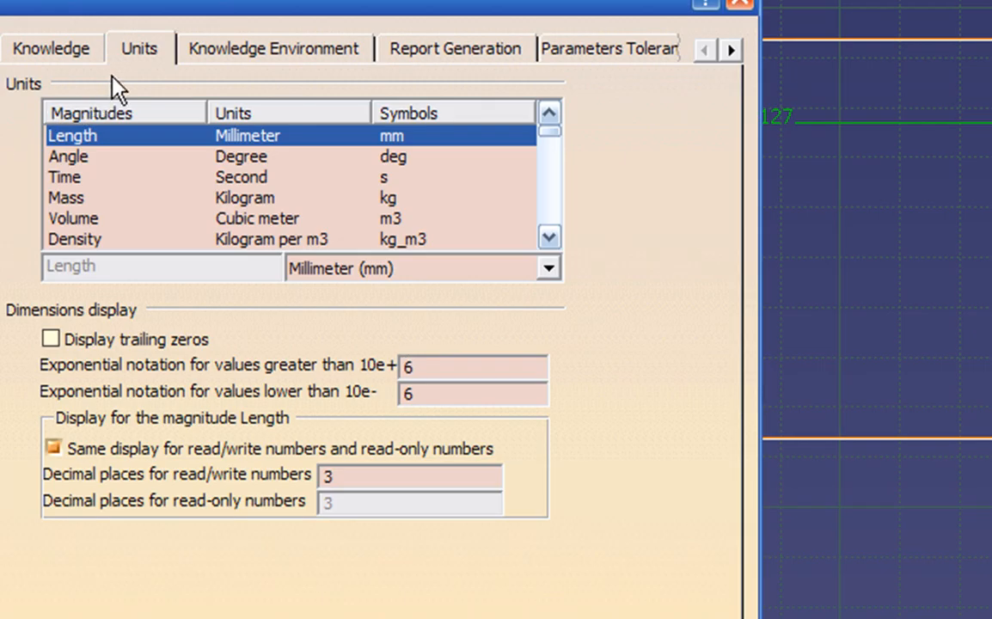
key("Down")
left_click(196, 50)
left_click(134, 50)
left_click(418, 276)
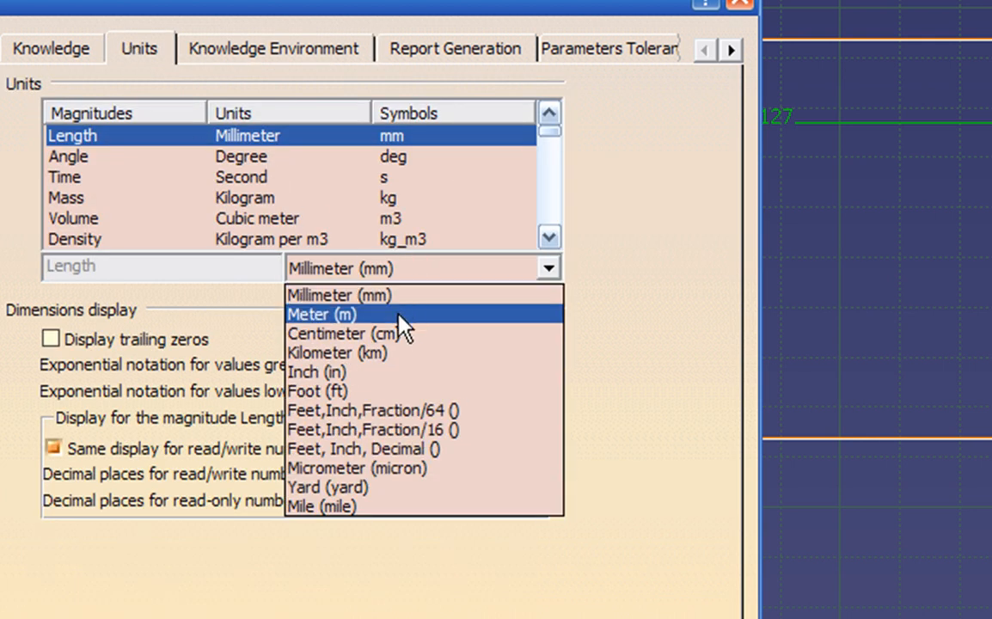
left_click(355, 372)
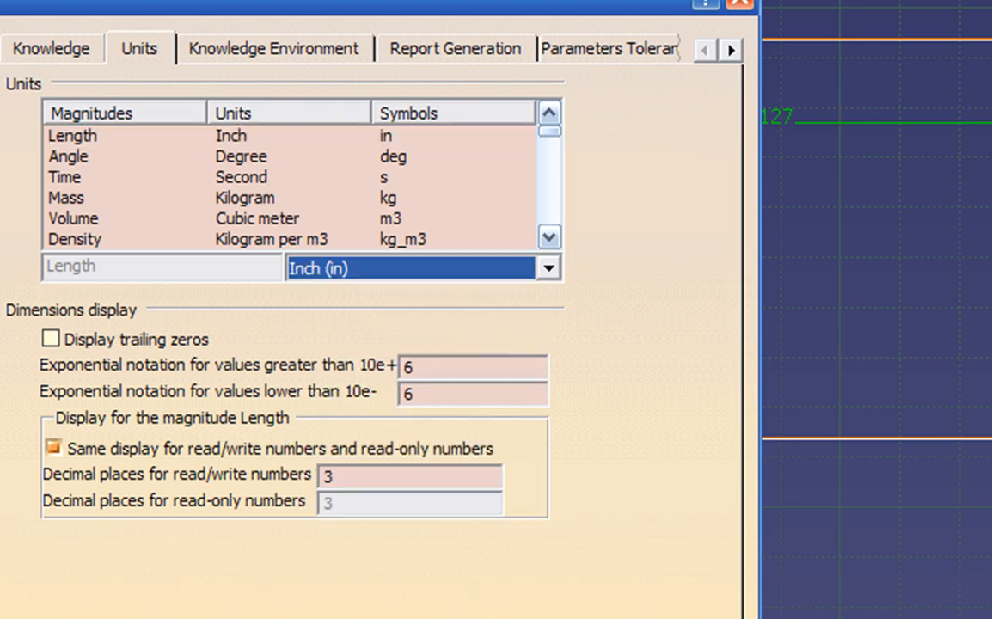
left_click(508, 443)
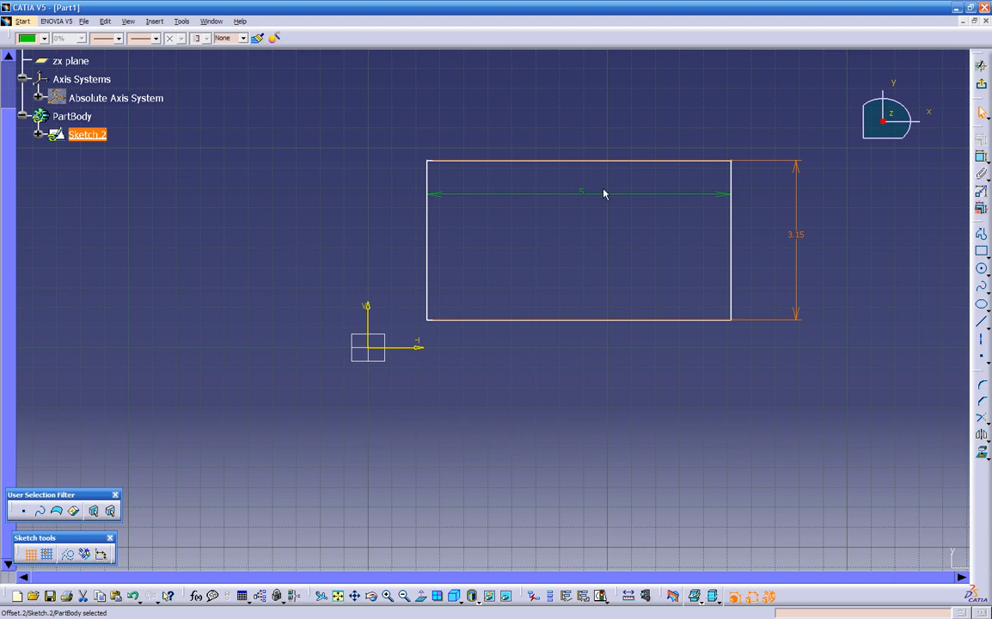
Step: Set the rectangle's height dimension to 3 in and clear the selection
double_click(800, 233)
type("3")
key("Return")
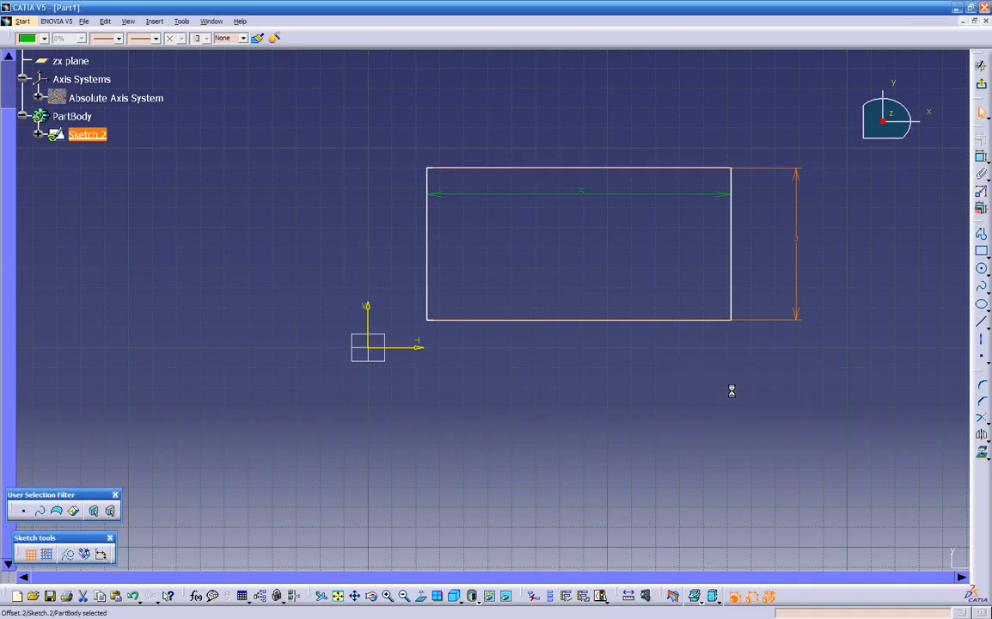
left_click(732, 394)
Step: Delete the whole rectangle together with its dimensions, leaving the sketch empty
mouse_move(410, 134)
left_mouse_down()
mouse_move(432, 161)
mouse_move(755, 334)
left_mouse_up()
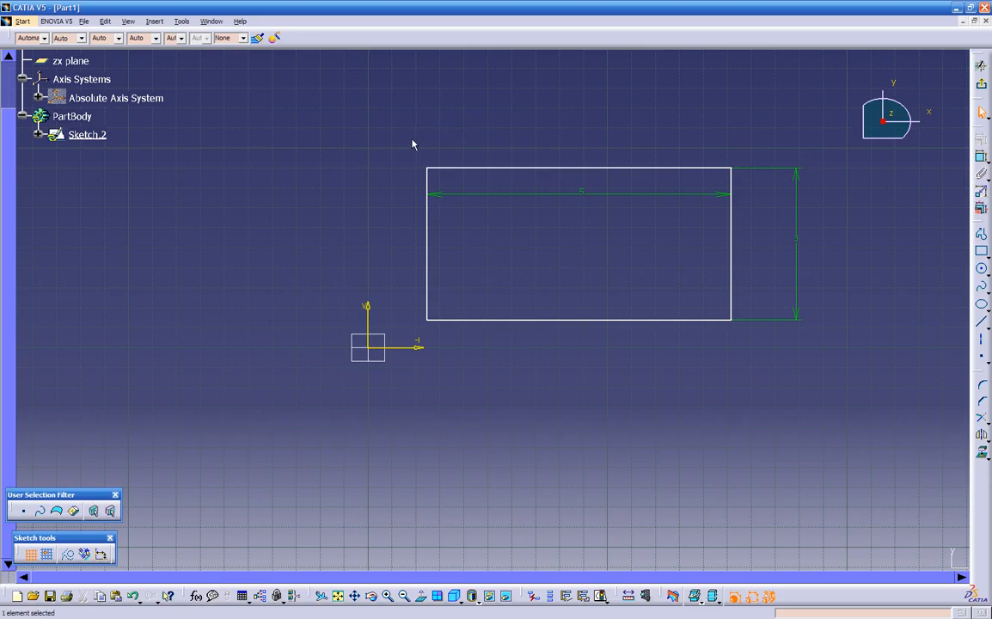
left_click_drag(411, 138, 751, 340)
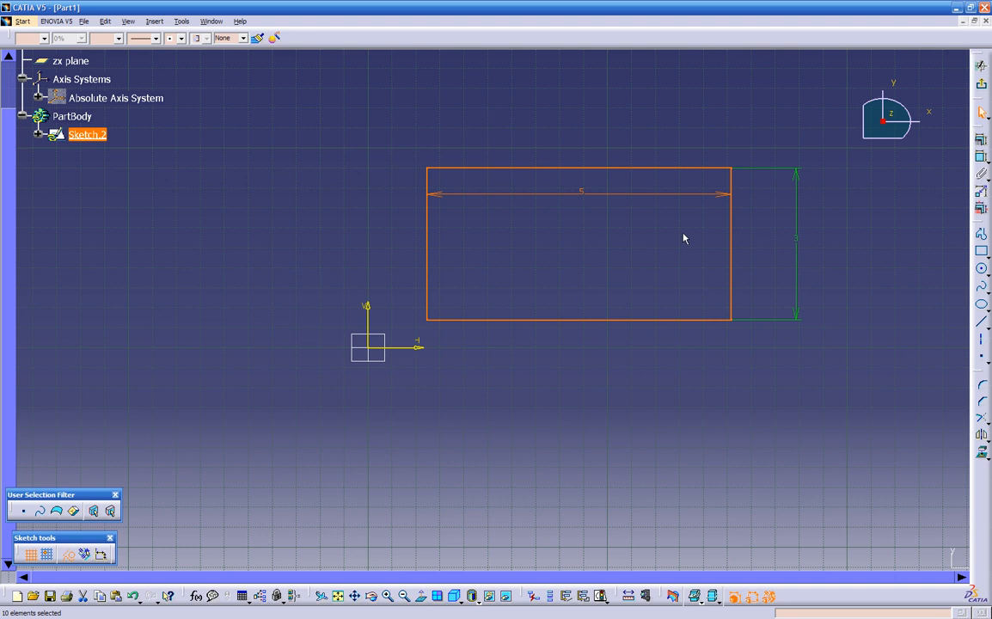
key("Delete")
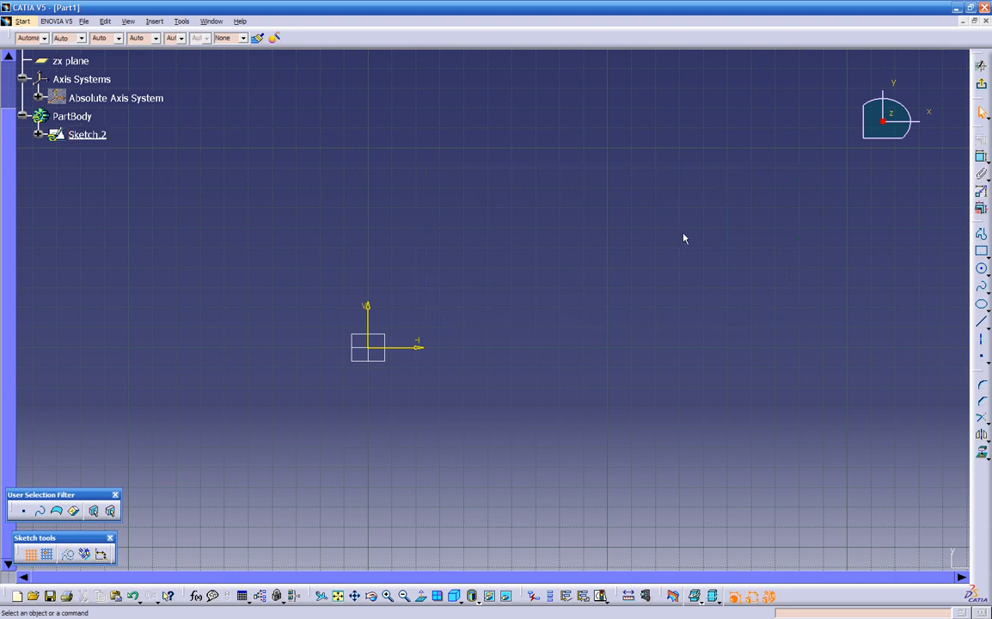
Step: Draw a tilted three-point oriented rectangle about 4.1 by 2.8 in, above and to the right of the sketch origin
left_click(981, 251)
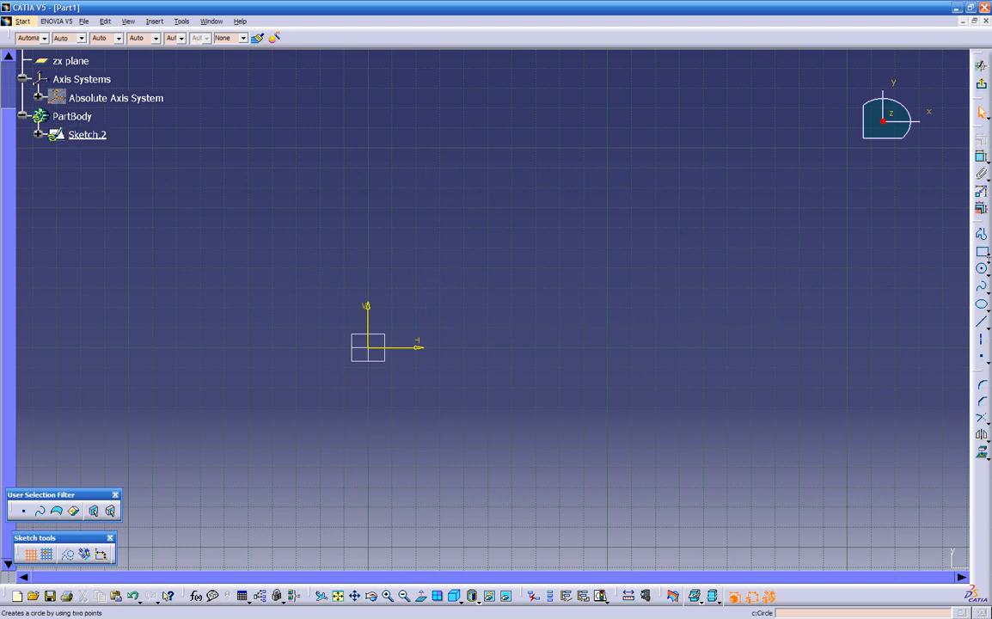
left_click(988, 255)
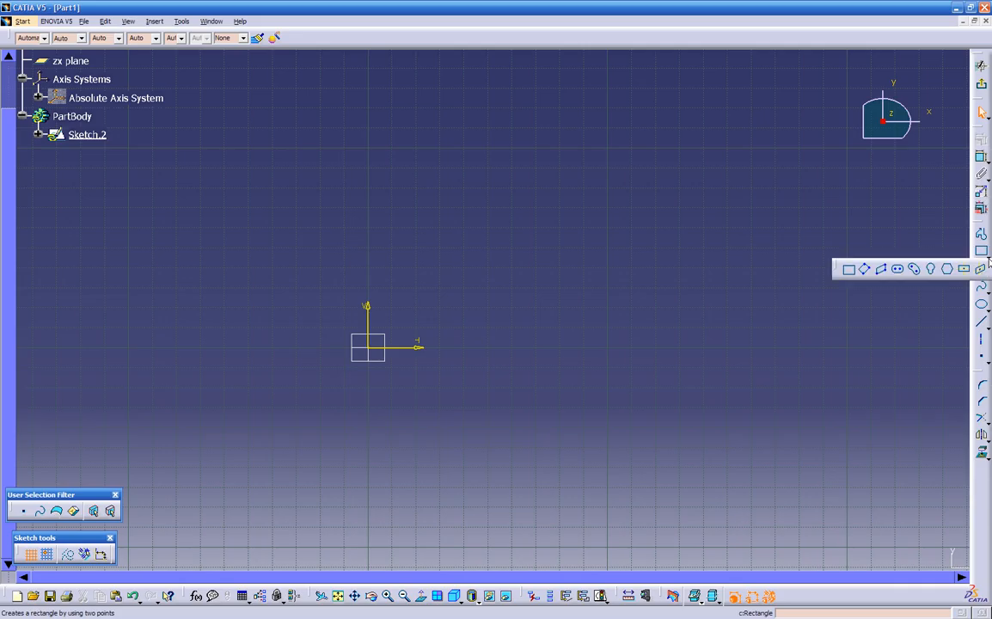
left_click(865, 270)
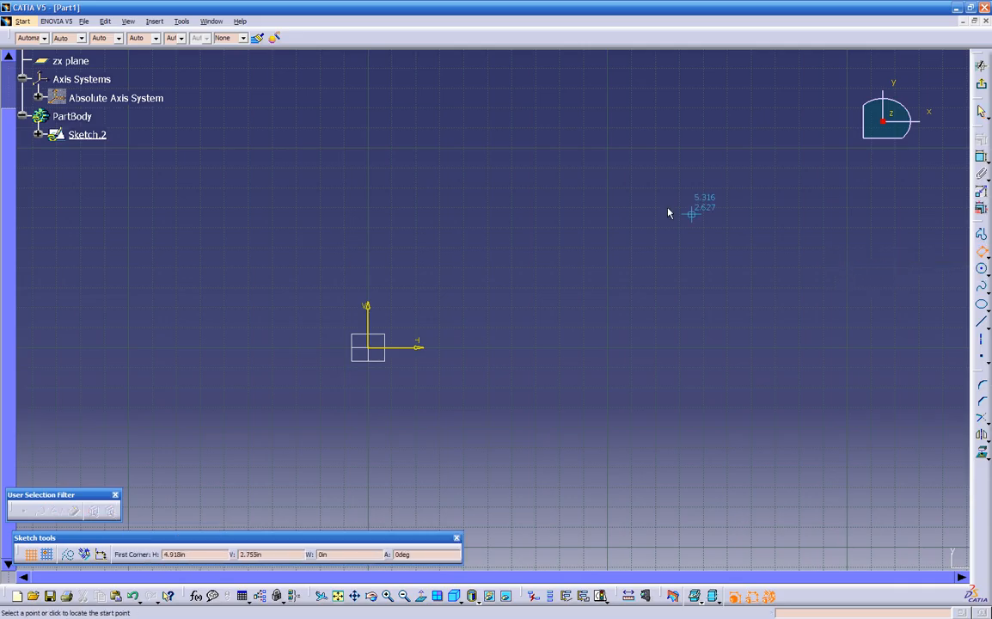
left_click(469, 149)
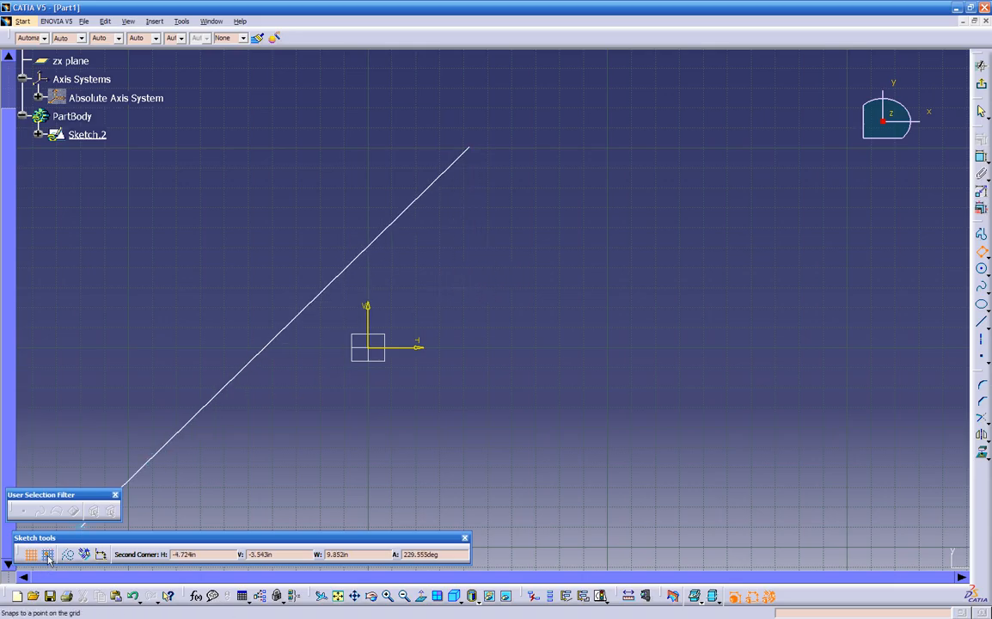
left_click(530, 276)
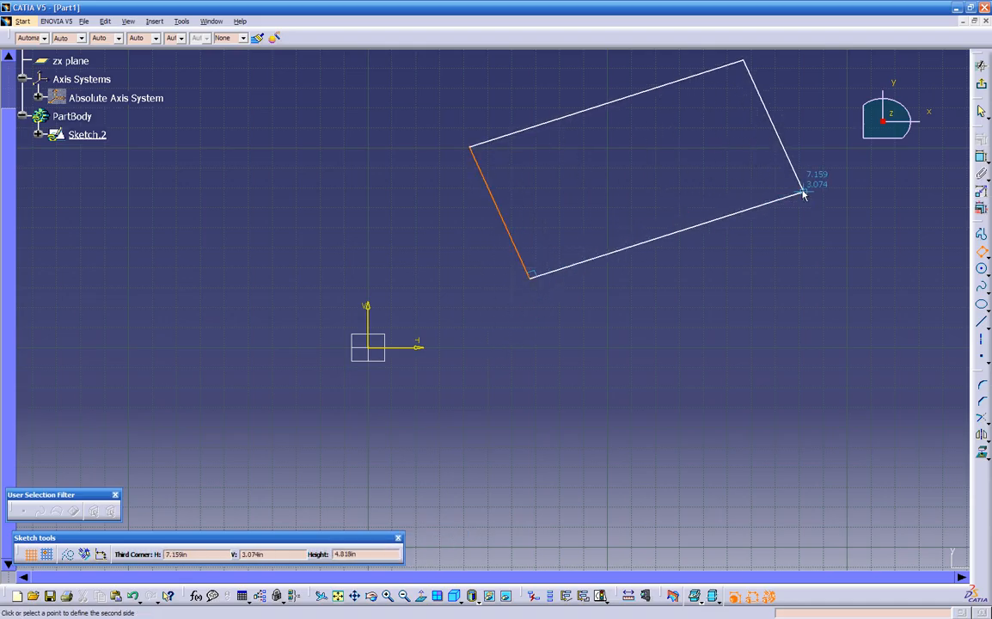
left_click(762, 205)
middle_click_drag(665, 316, 629, 407)
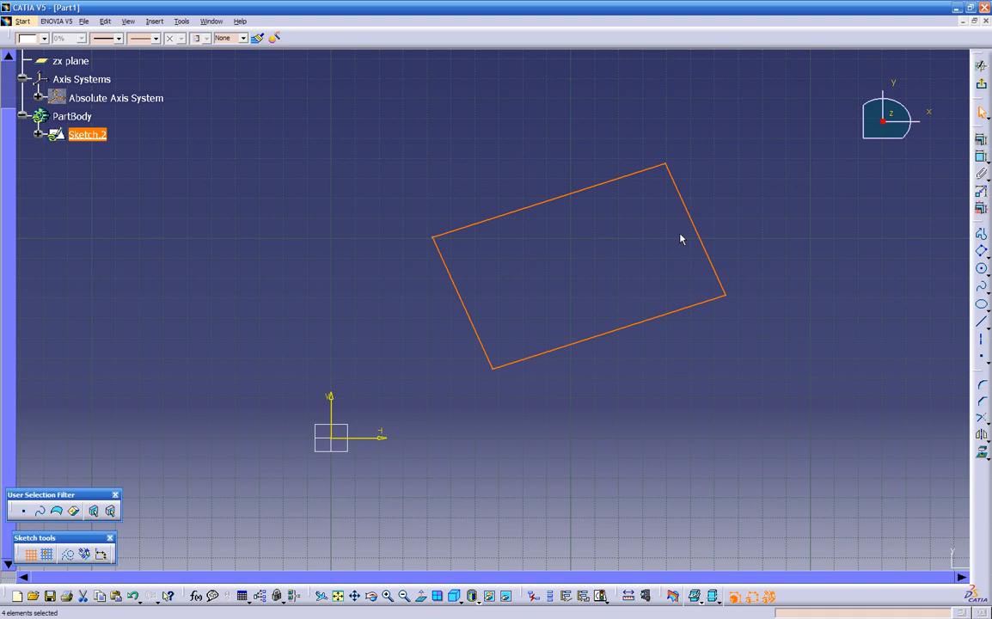
left_click(689, 365)
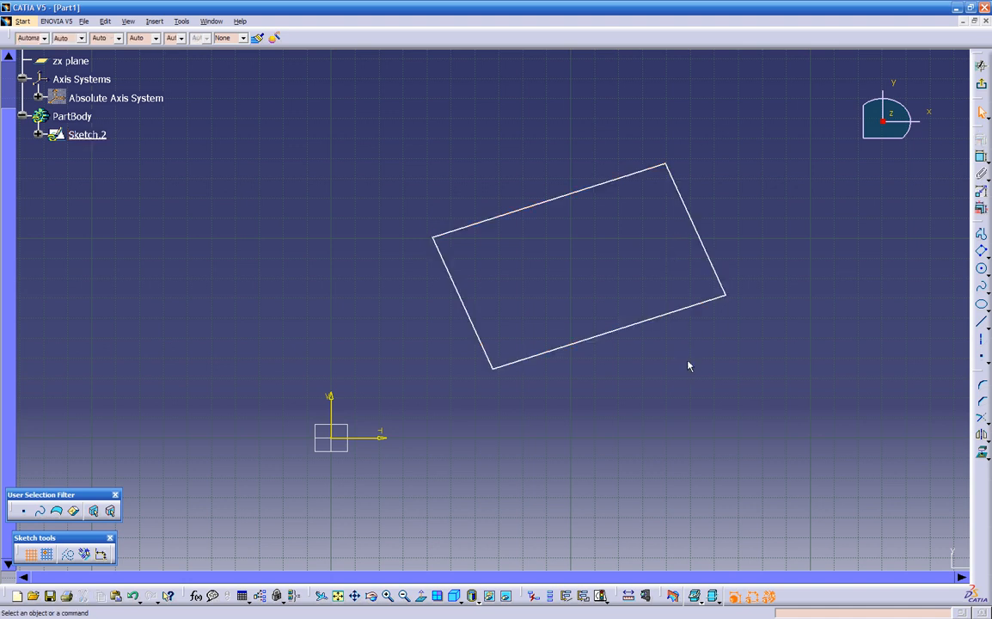
Step: Dimension the distance between the tilted rectangle's two long edges, placing the dimension inside the rectangle
left_click(495, 220)
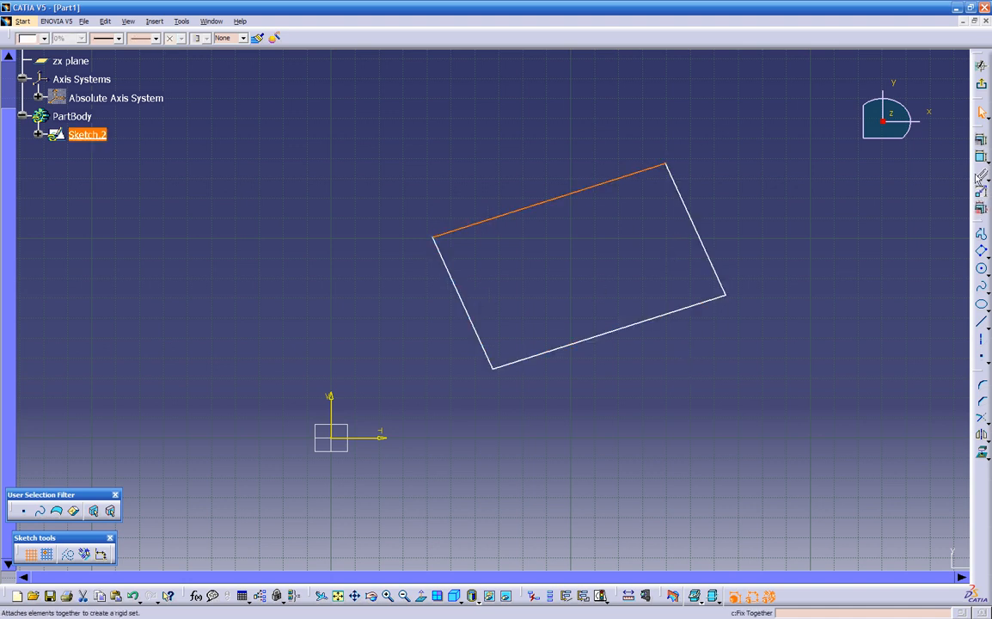
left_click(911, 194)
left_click(981, 159)
left_click(658, 324)
left_click(623, 184)
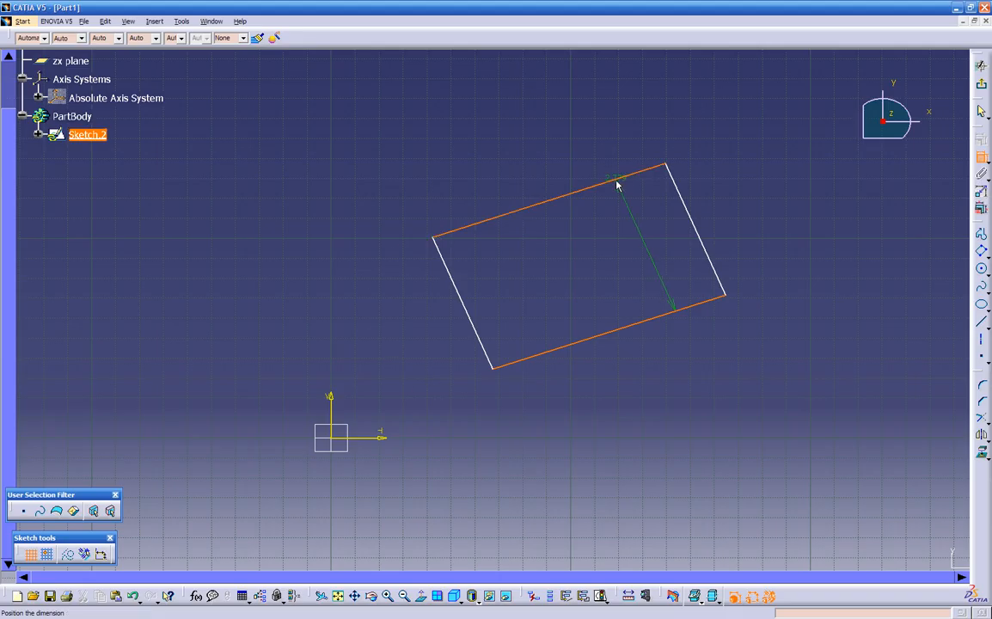
left_click(642, 257)
Step: Dimension the length of the tilted rectangle's lower long edge, placing the dimension below it
left_click(981, 158)
left_click(660, 318)
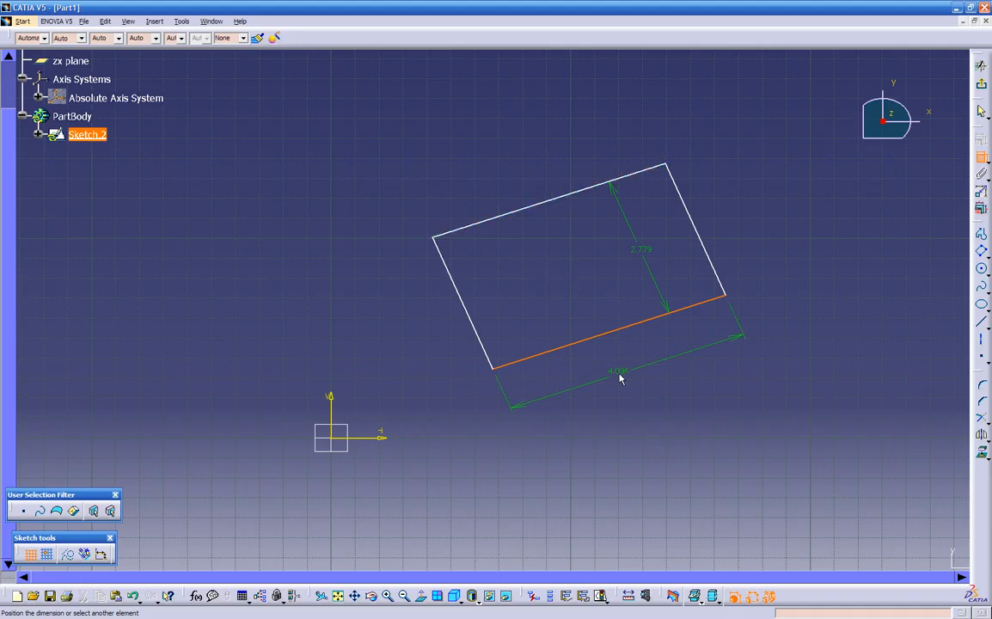
left_click(631, 384)
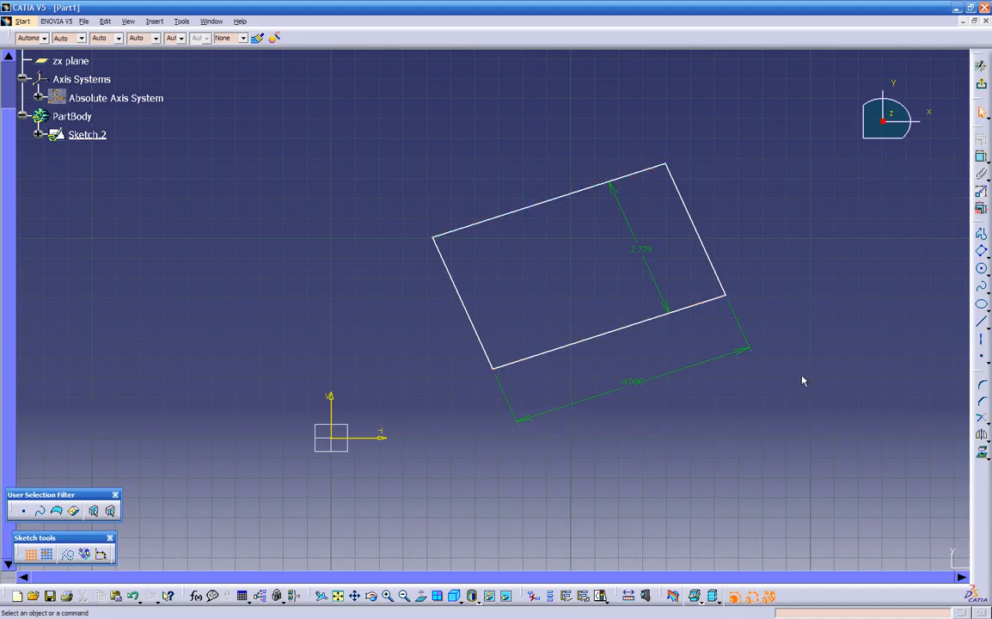
Step: Replace the lower edge's length dimension with one between the two short edges, placed below the rectangle
left_click(643, 383)
key("Delete")
left_click(980, 160)
left_click(695, 224)
left_click(471, 308)
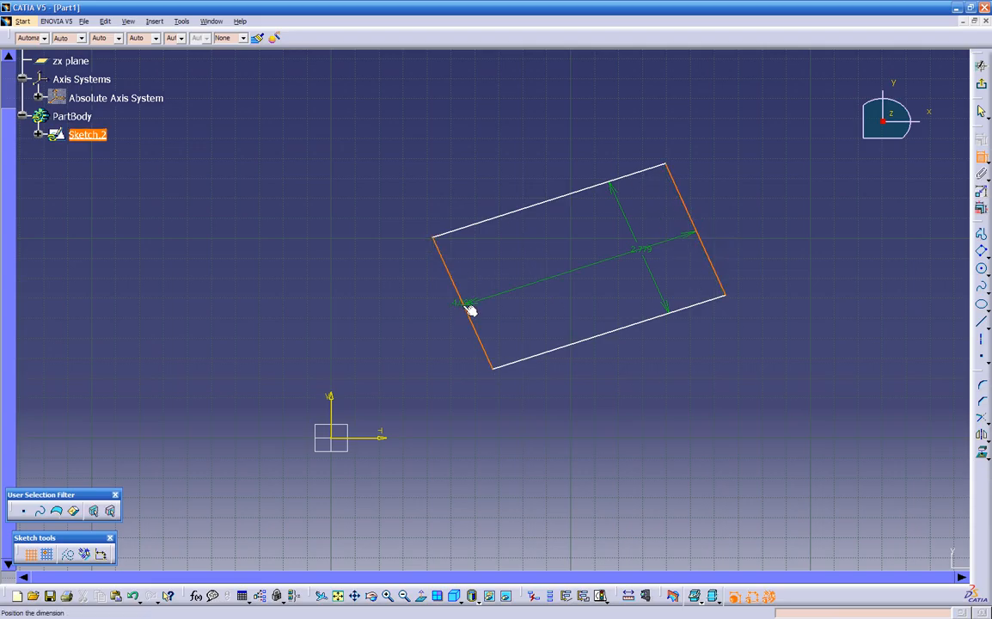
left_click(621, 362)
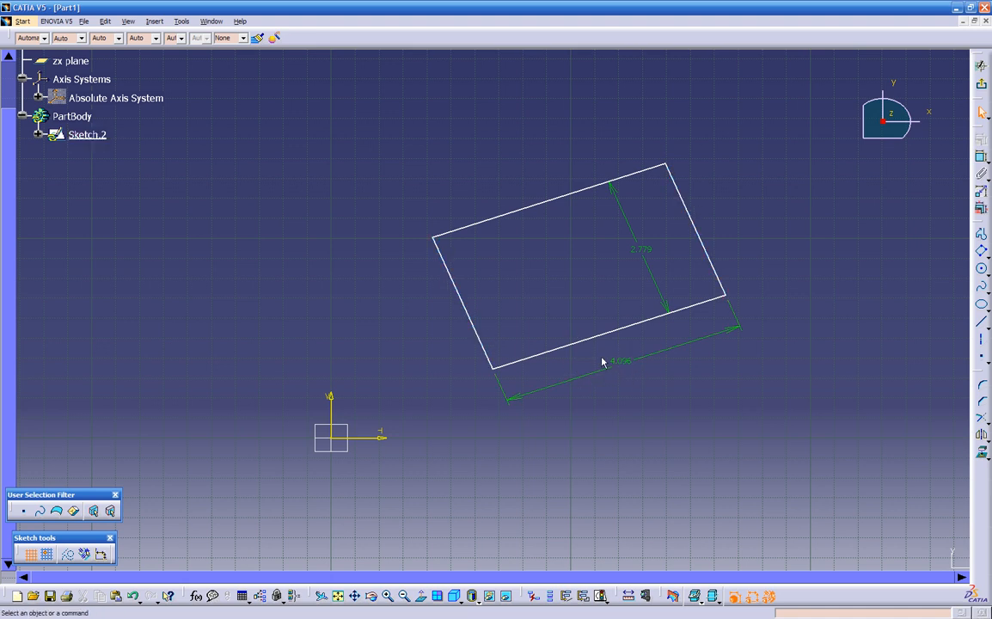
Step: Delete the tilted rectangle together with both of its dimensions
mouse_move(391, 110)
left_mouse_down()
mouse_move(857, 417)
mouse_move(849, 409)
left_mouse_up()
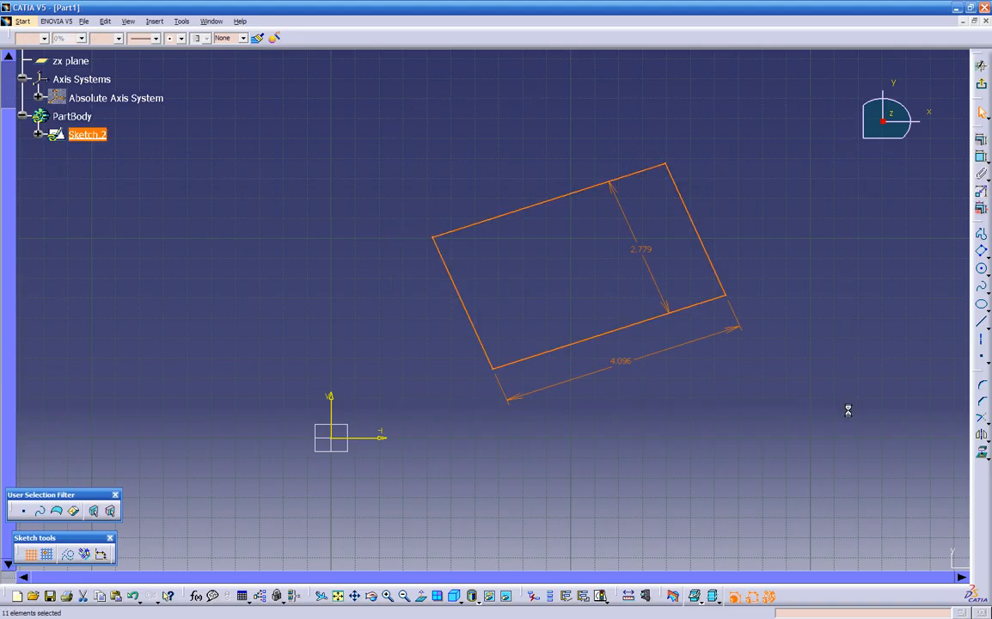
key("Delete")
Step: Draw a circle of about 2.54 in radius, centred above and to the right of the origin
left_click(982, 251)
left_click(985, 252)
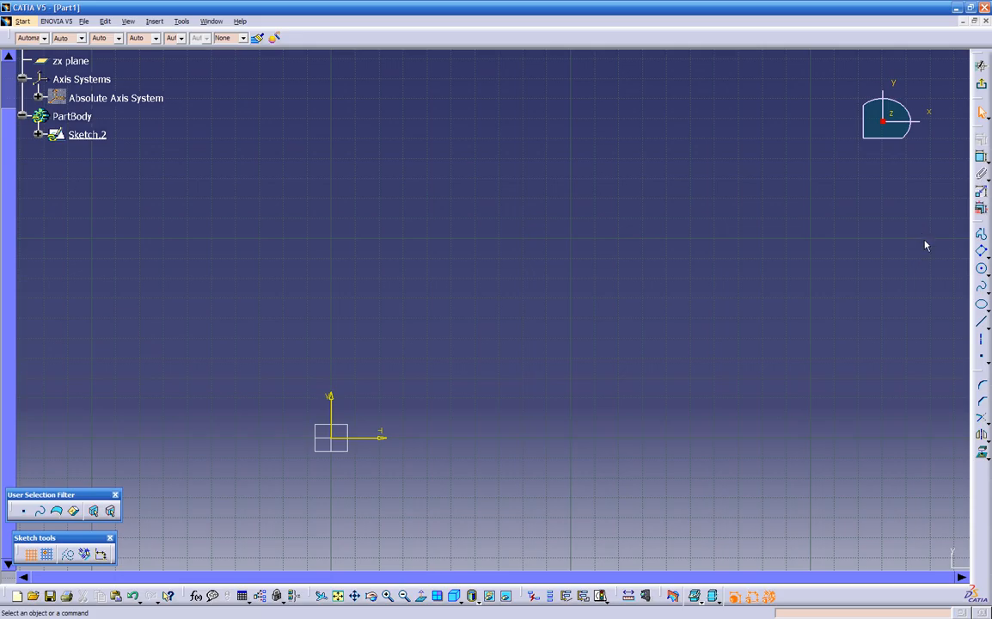
left_click(989, 276)
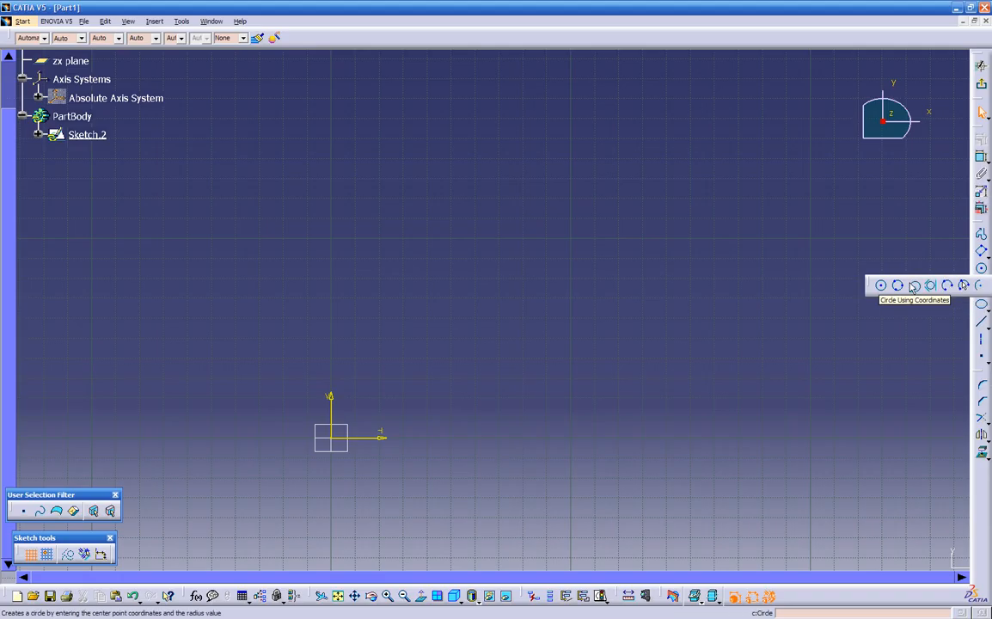
left_click(882, 287)
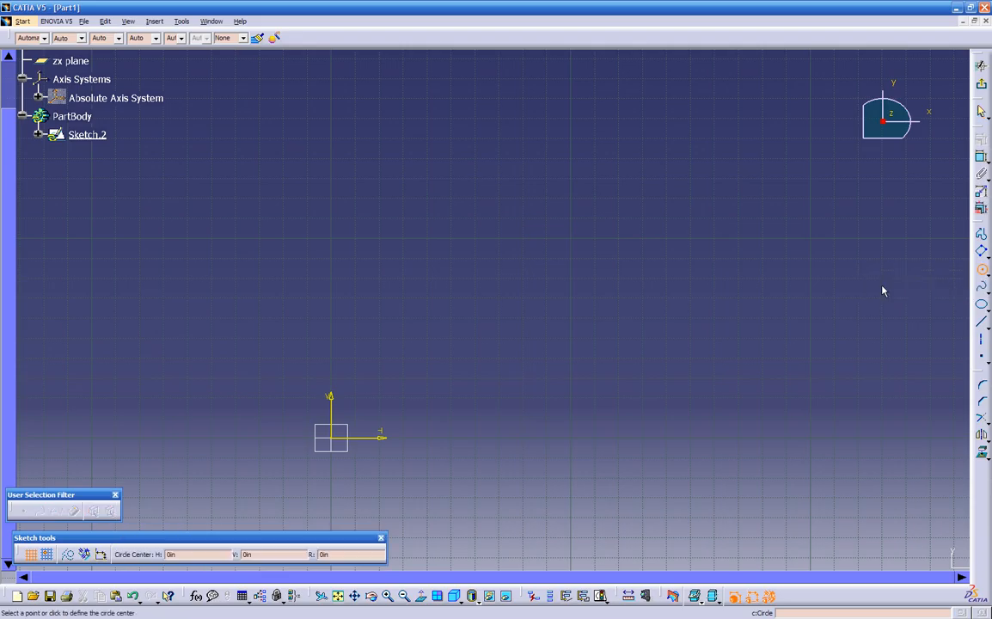
left_click(624, 226)
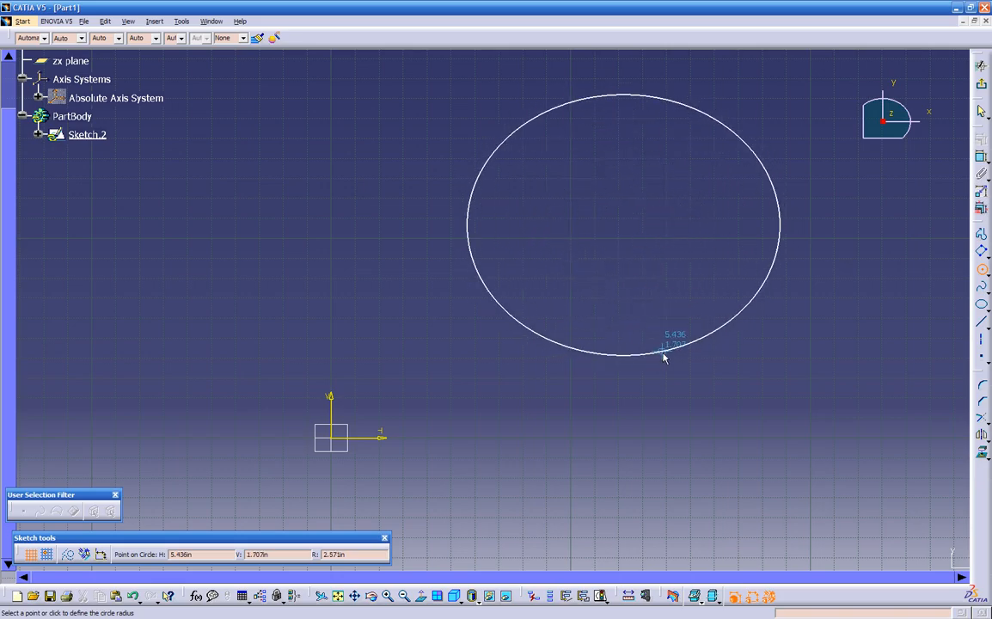
left_click(683, 344)
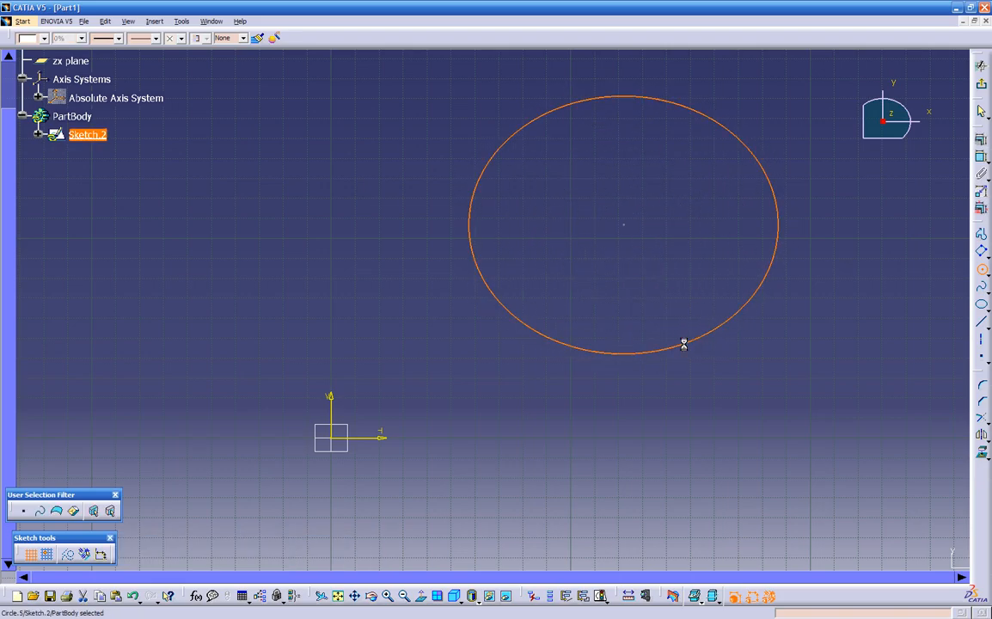
Step: Enlarge the circle by entering a larger radius in its definition, and delete the circle
double_click(744, 318)
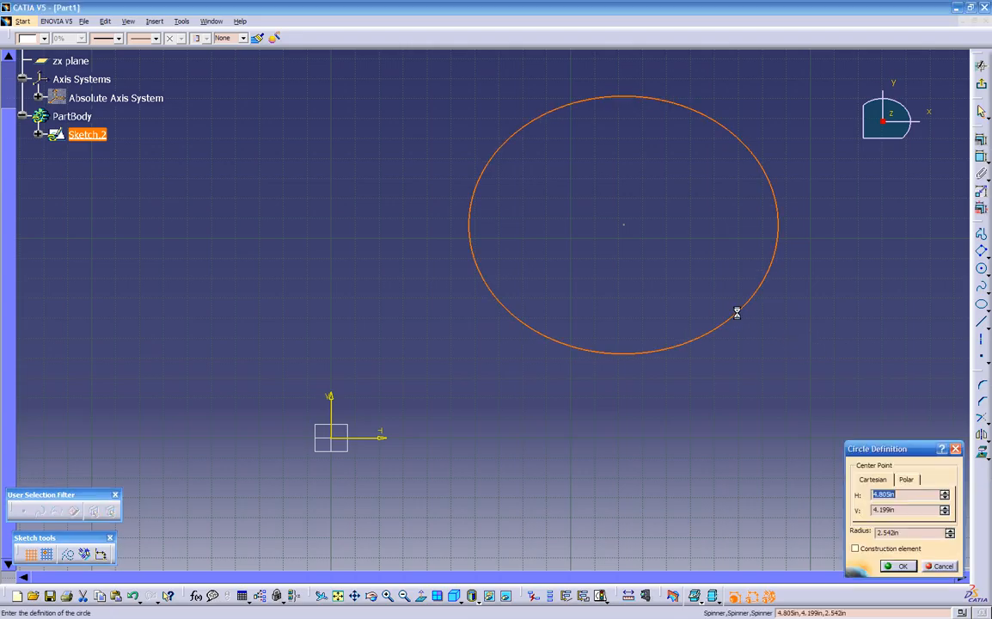
left_click_drag(910, 532, 866, 537)
left_click(897, 566)
left_click(814, 424)
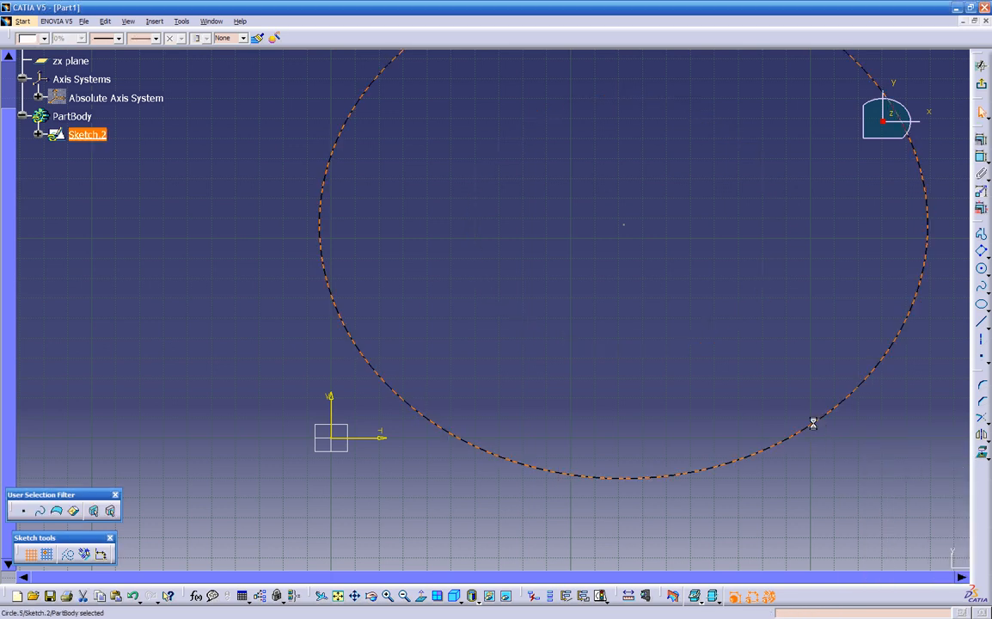
key("Delete")
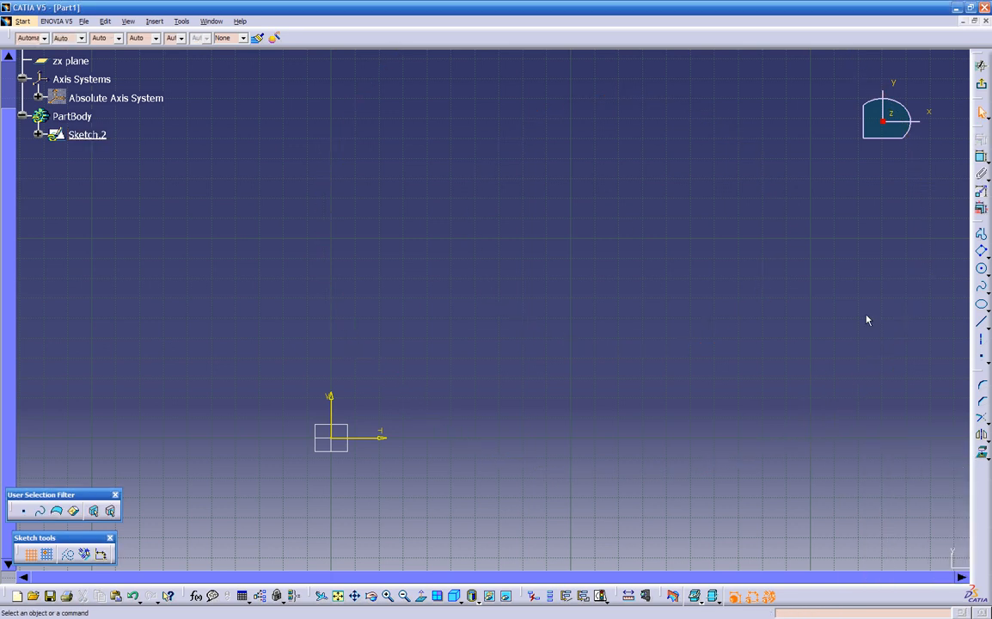
Step: Draw a circle centred above and to the right of the origin, entering its radius as a numeric value
left_click(981, 268)
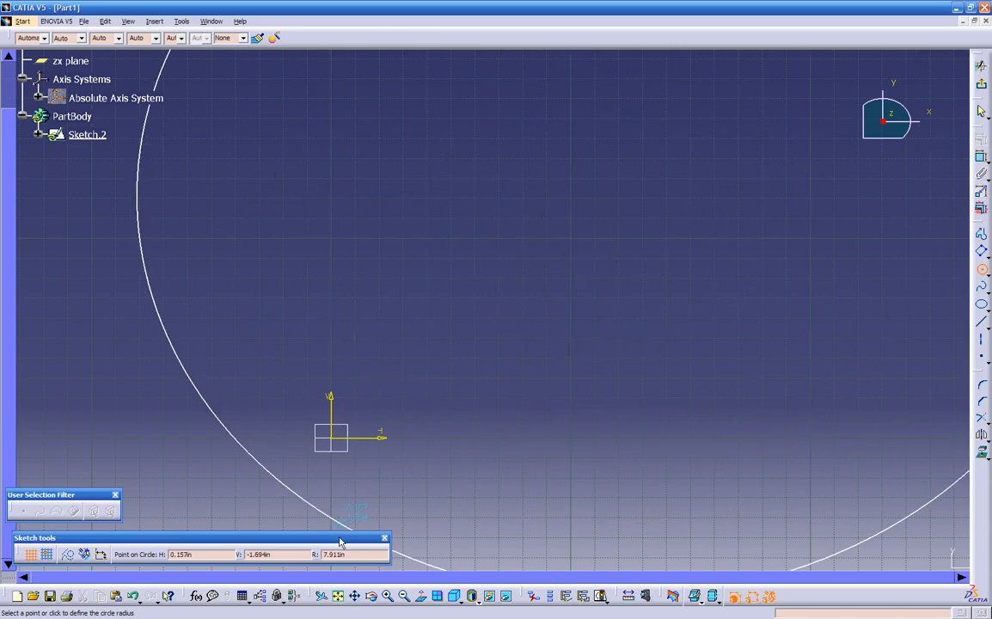
mouse_move(343, 538)
left_mouse_down()
mouse_move(336, 525)
mouse_move(381, 330)
mouse_move(377, 303)
left_mouse_up()
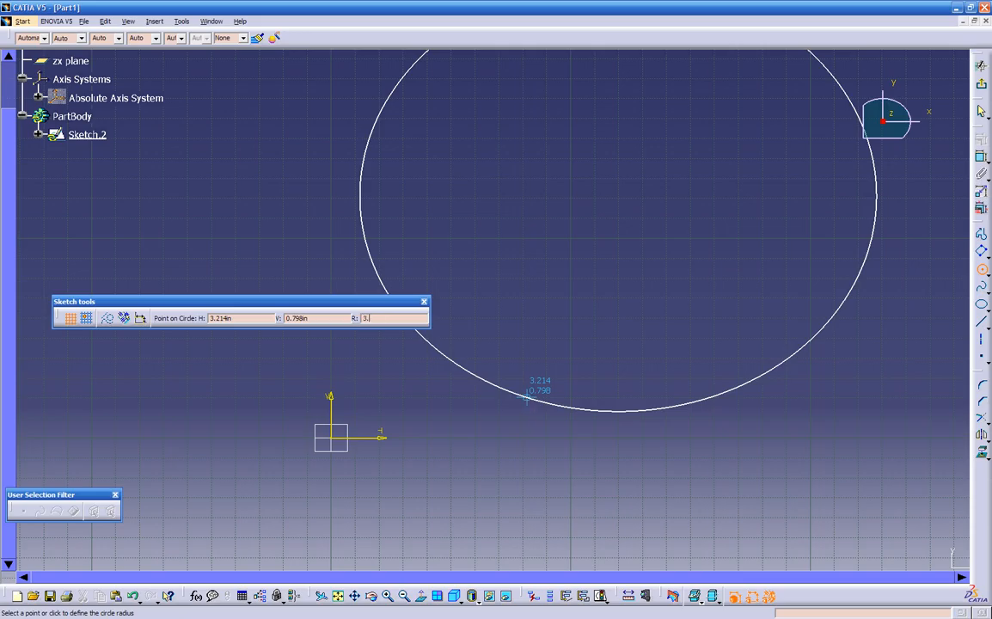
key("Return")
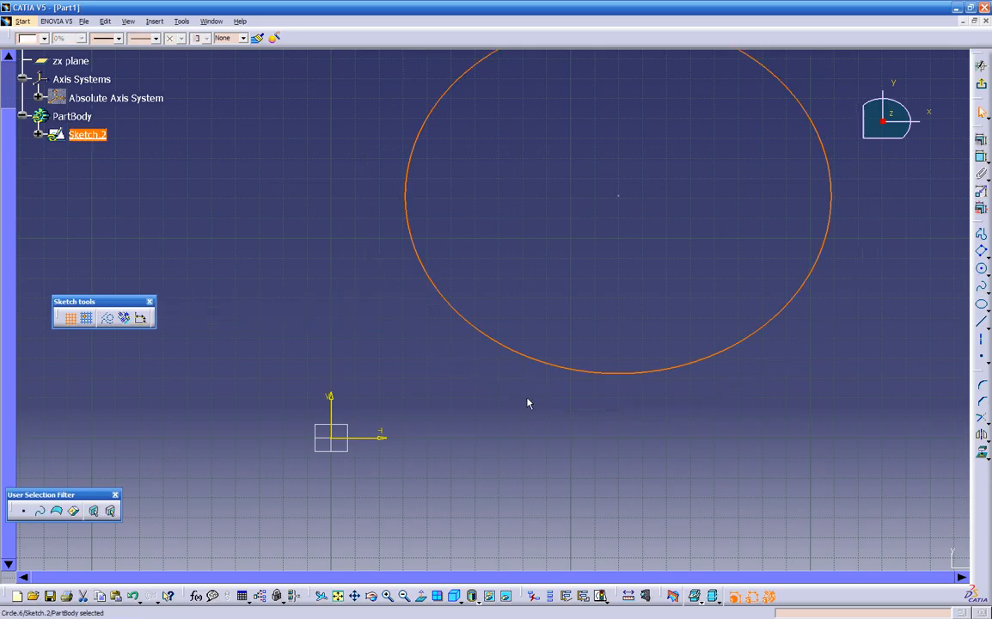
mouse_move(127, 308)
left_mouse_down()
mouse_move(78, 531)
mouse_move(89, 540)
left_mouse_up()
Step: Delete the circle drawn with the numeric radius
left_click(408, 283)
mouse_move(607, 233)
middle_mouse_down("ctrl")
mouse_move(587, 316)
mouse_move(585, 272)
mouse_move(582, 295)
mouse_move(561, 257)
mouse_move(602, 100)
mouse_move(554, 288)
mouse_move(381, 332)
mouse_move(514, 286)
mouse_move(613, 232)
mouse_move(626, 204)
middle_mouse_up("ctrl")
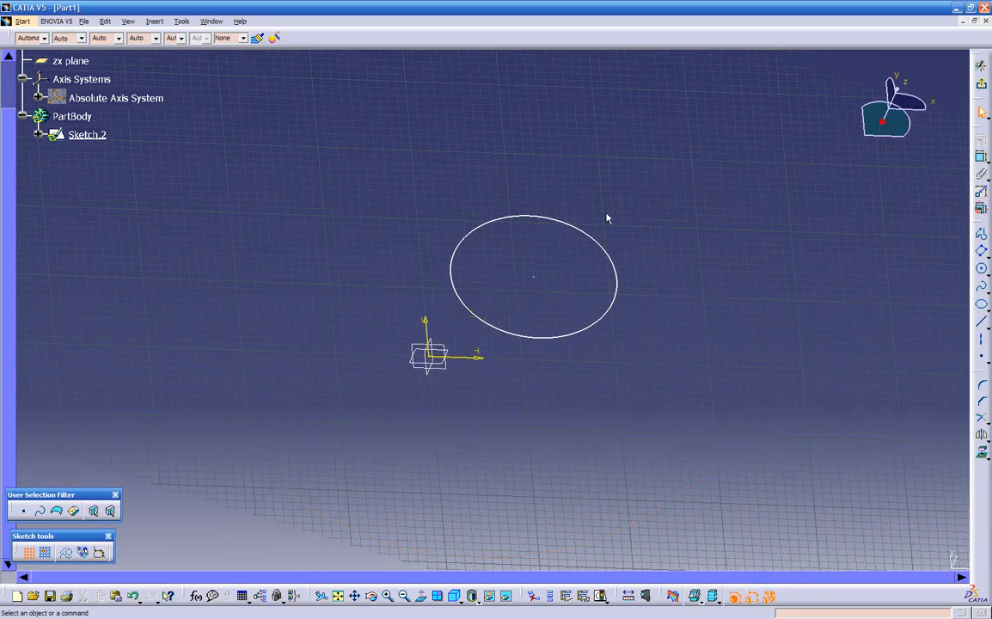
left_click(422, 603)
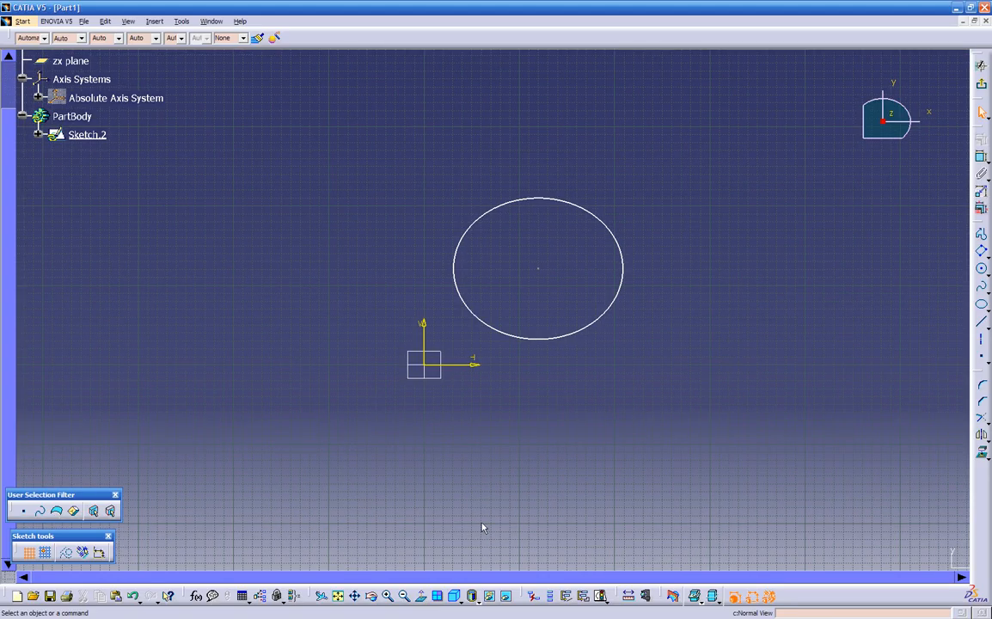
mouse_move(553, 390)
middle_mouse_down()
mouse_move(529, 440)
mouse_move(549, 403)
middle_mouse_up()
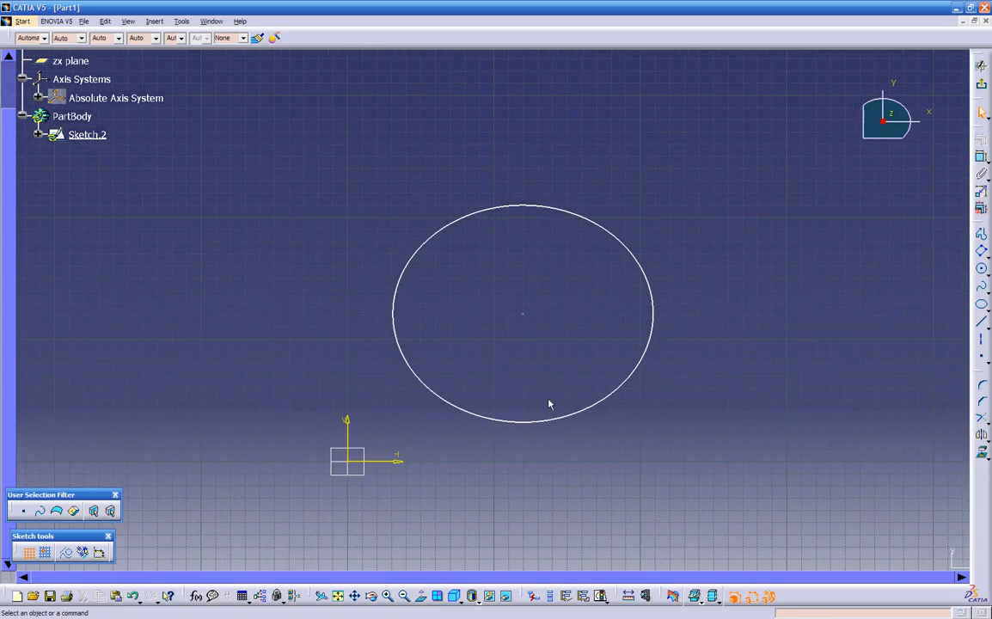
left_click(594, 411)
key("Delete")
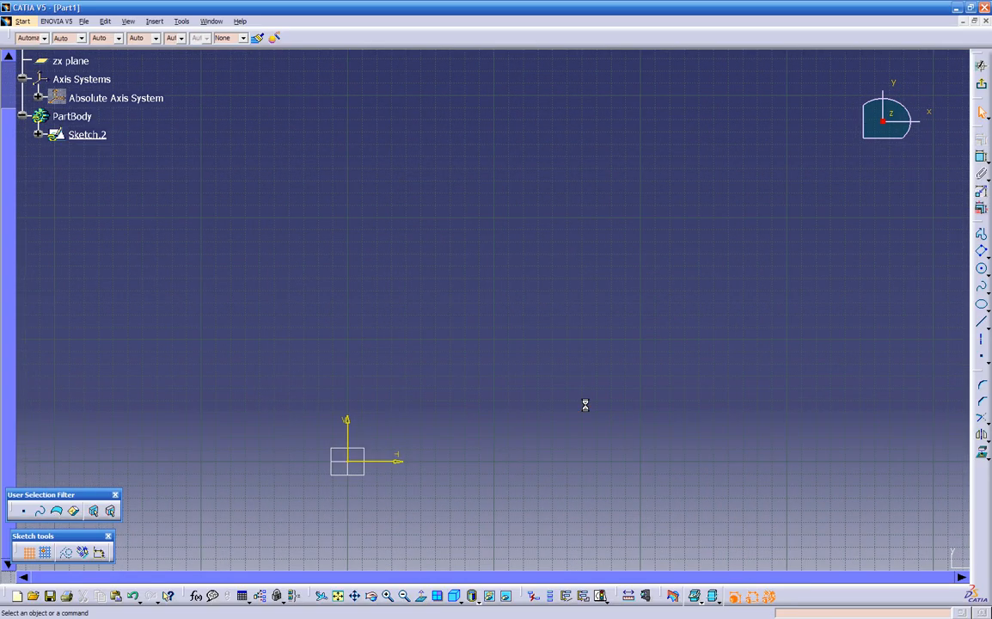
Step: Draw a Three Point Circle above and to the right of the origin, and delete it
left_click(988, 272)
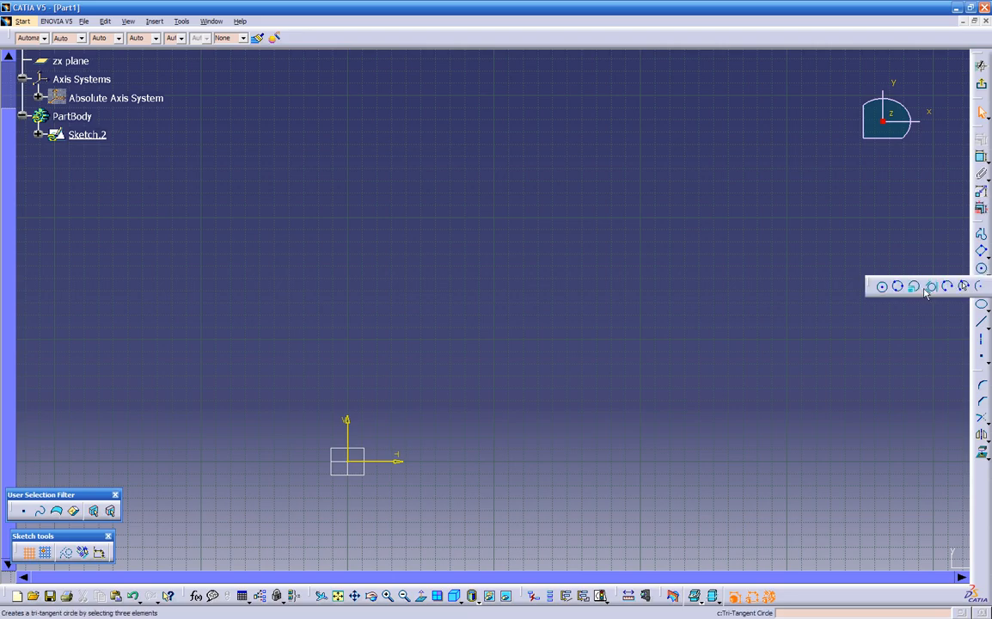
left_click(898, 287)
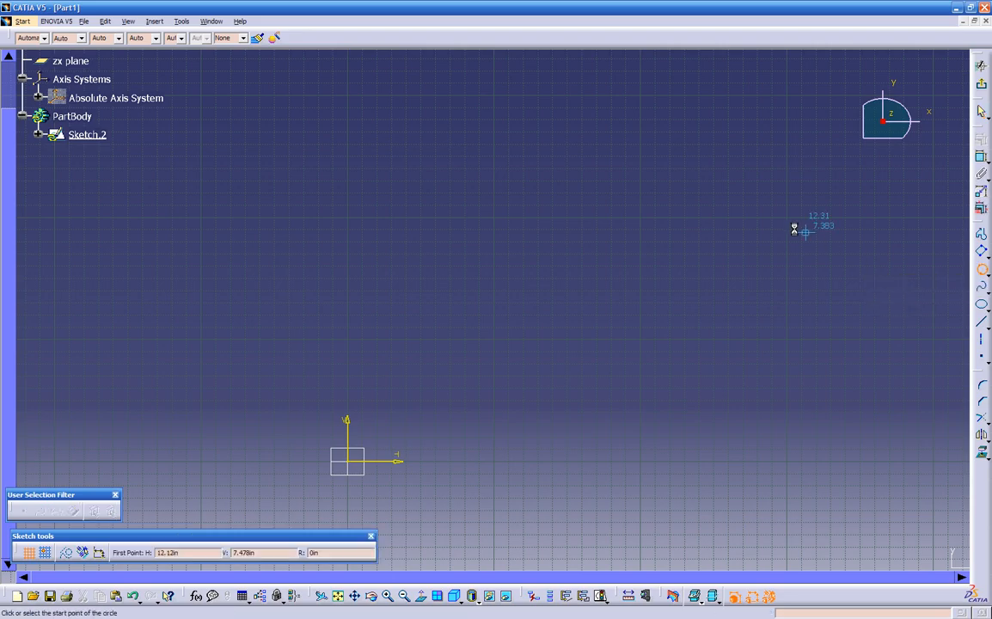
left_click(691, 196)
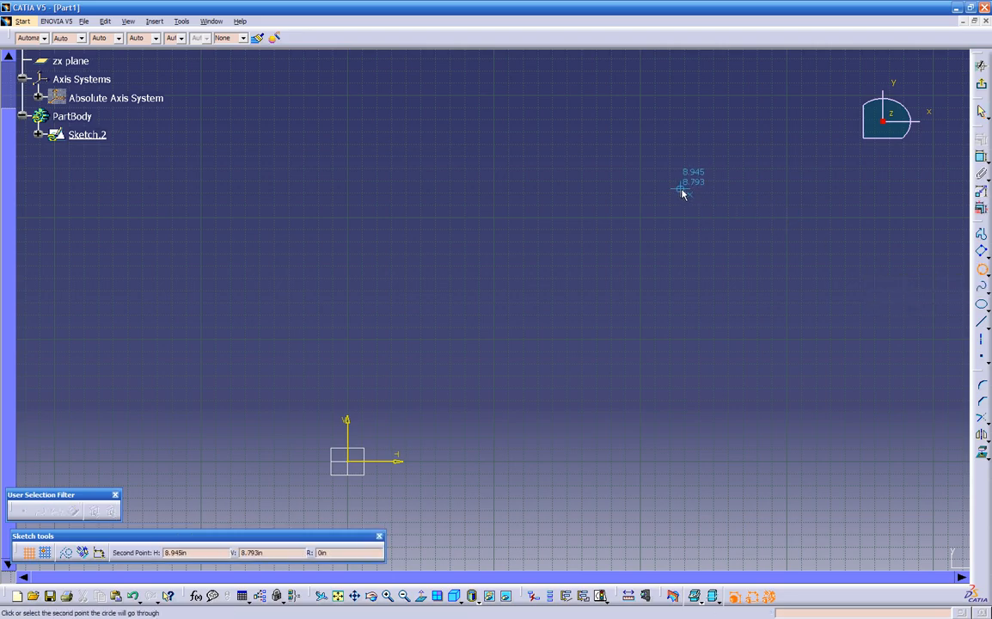
left_click(431, 141)
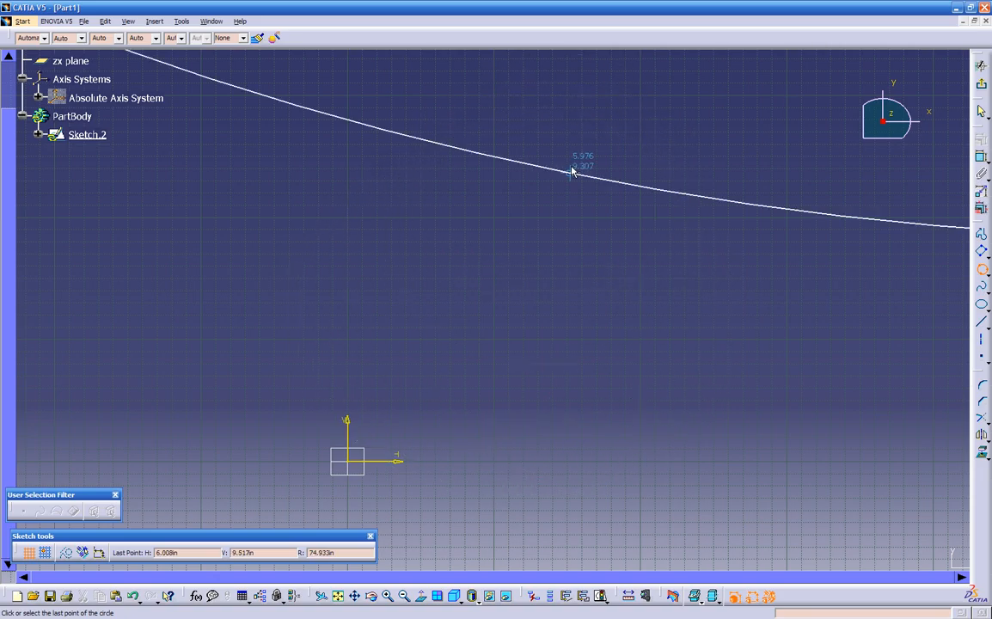
left_click(563, 390)
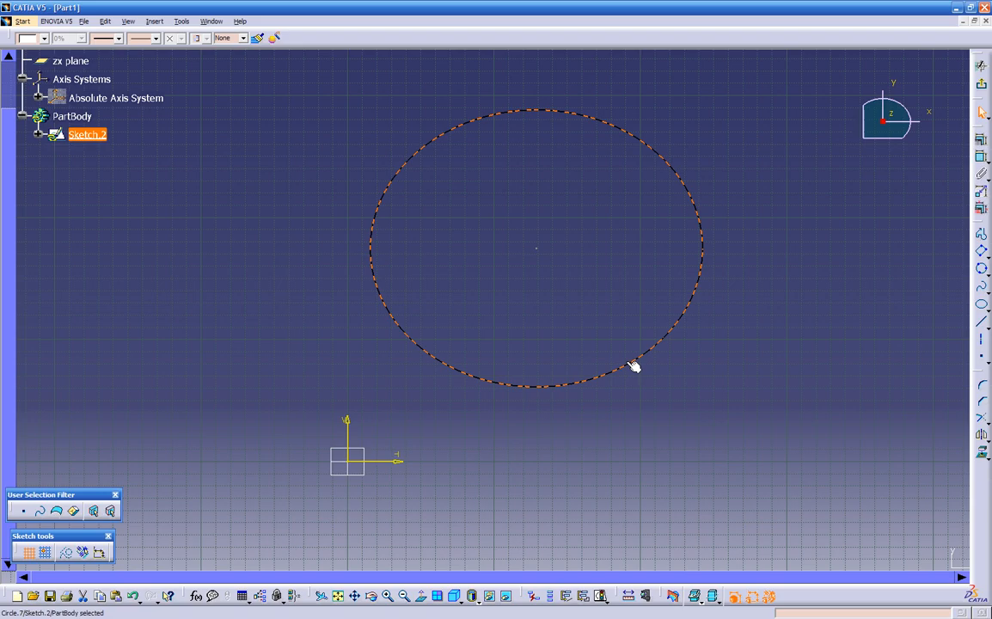
key("Delete")
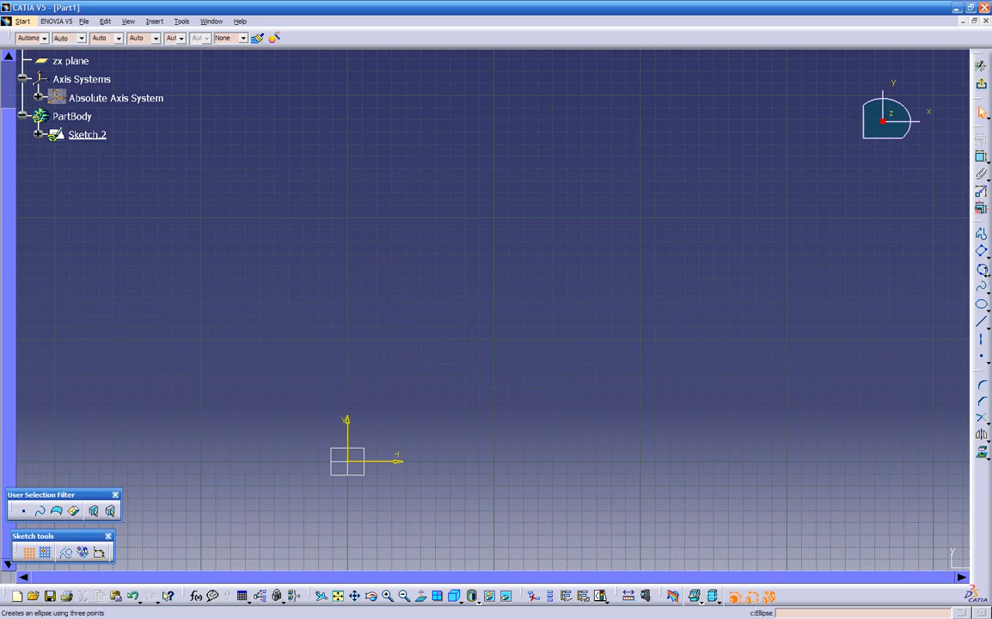
Step: Draw three separate slanted lines enclosing an open area: one above the origin, one far to its right and one to its lower right
left_click(985, 273)
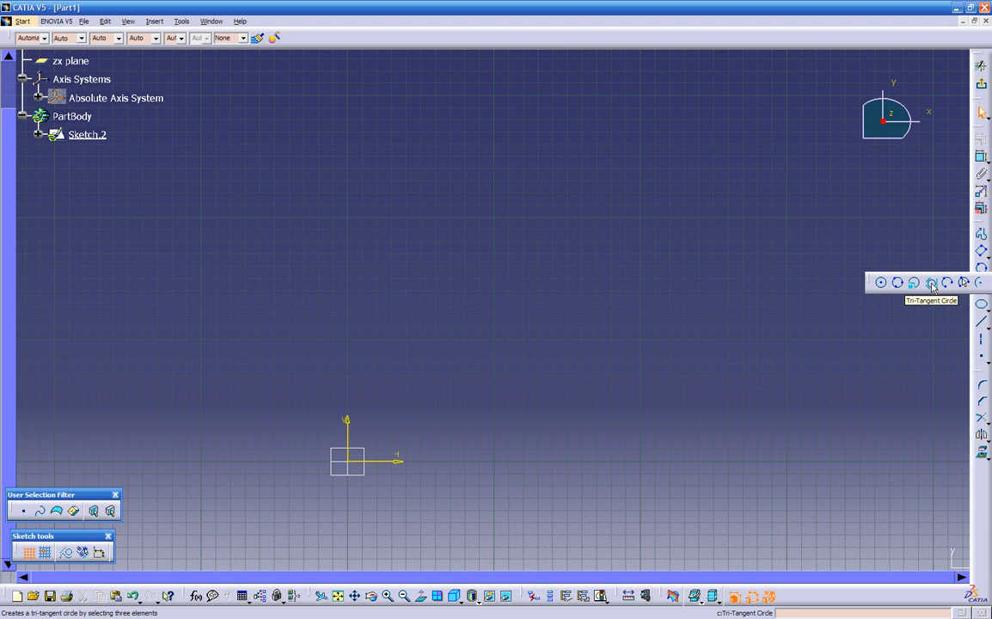
left_click(982, 324)
left_click(347, 272)
left_click(533, 110)
left_click(740, 160)
left_click(887, 401)
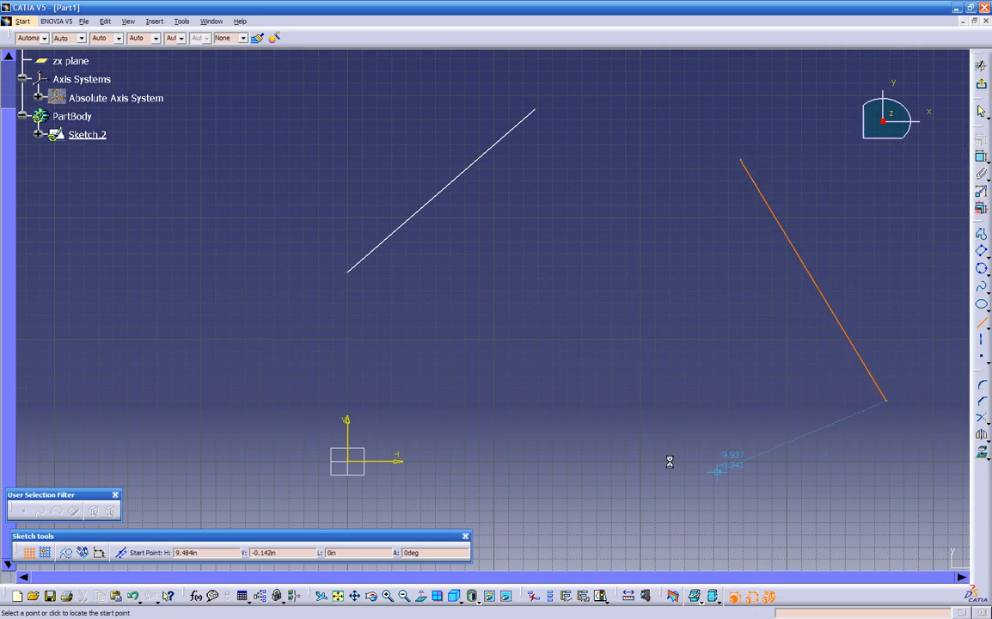
left_click(444, 410)
left_click(732, 547)
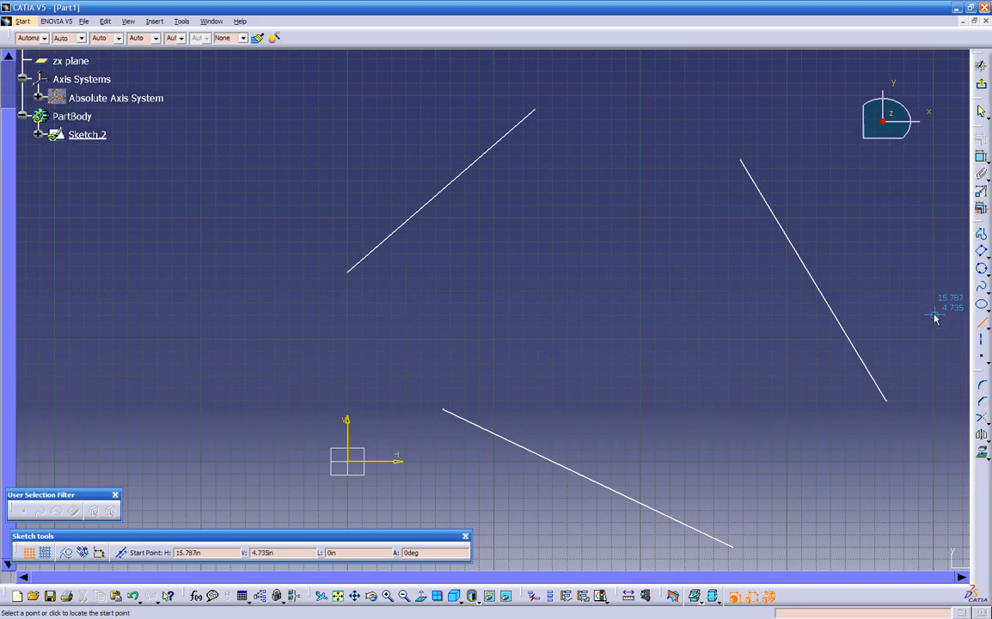
key("Escape")
Step: Create a Tri-Tangent Circle touching the three slanted lines
left_click(982, 270)
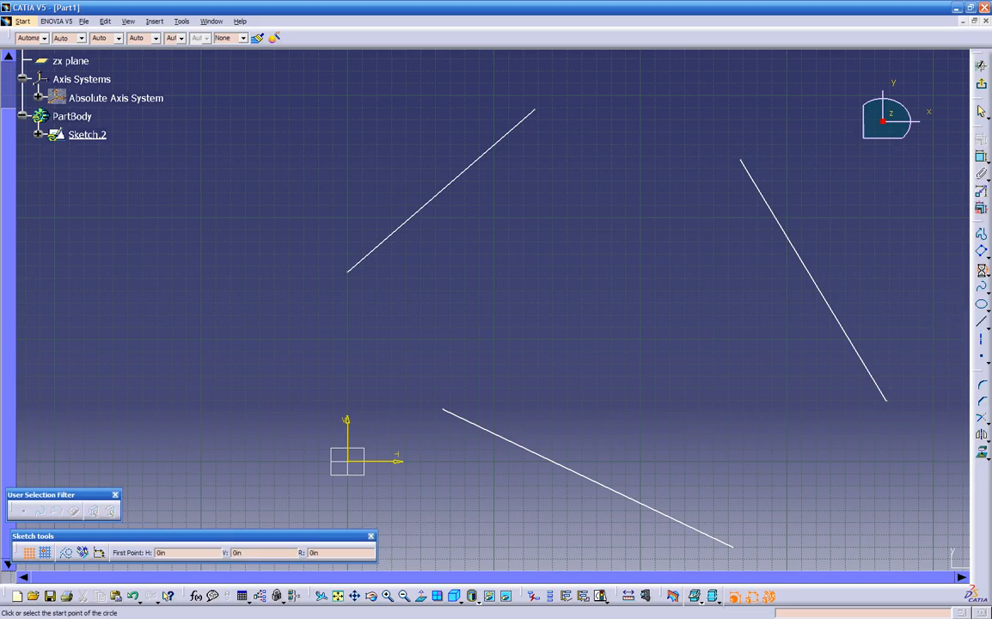
left_click(987, 275)
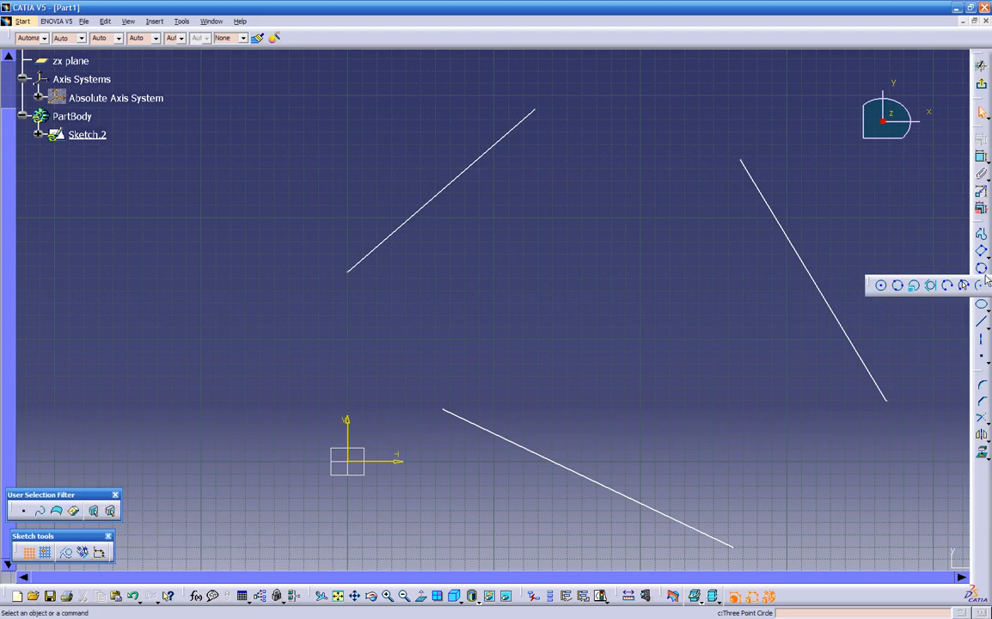
left_click(939, 286)
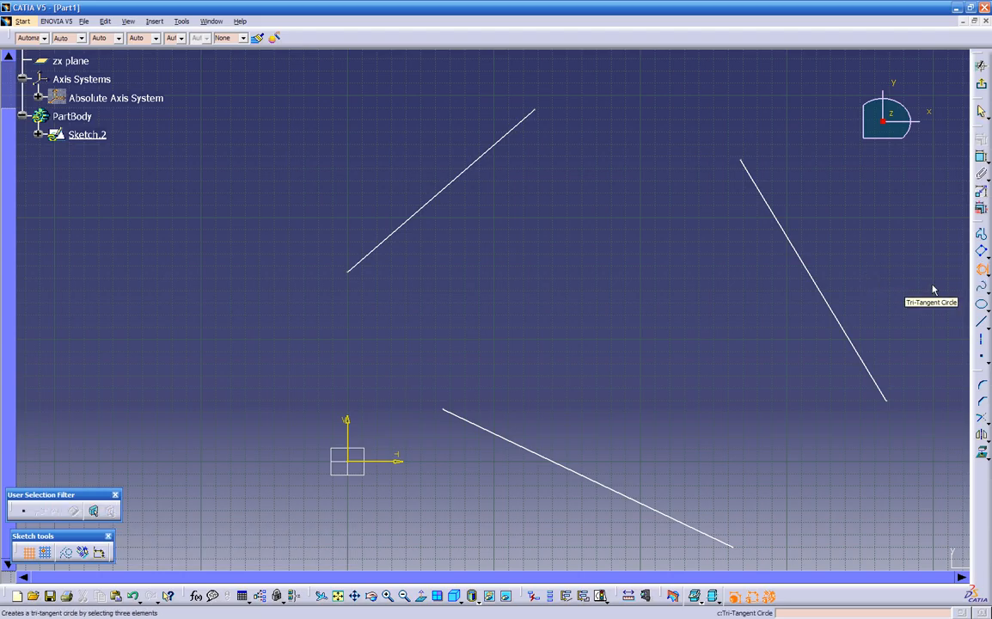
left_click(800, 257)
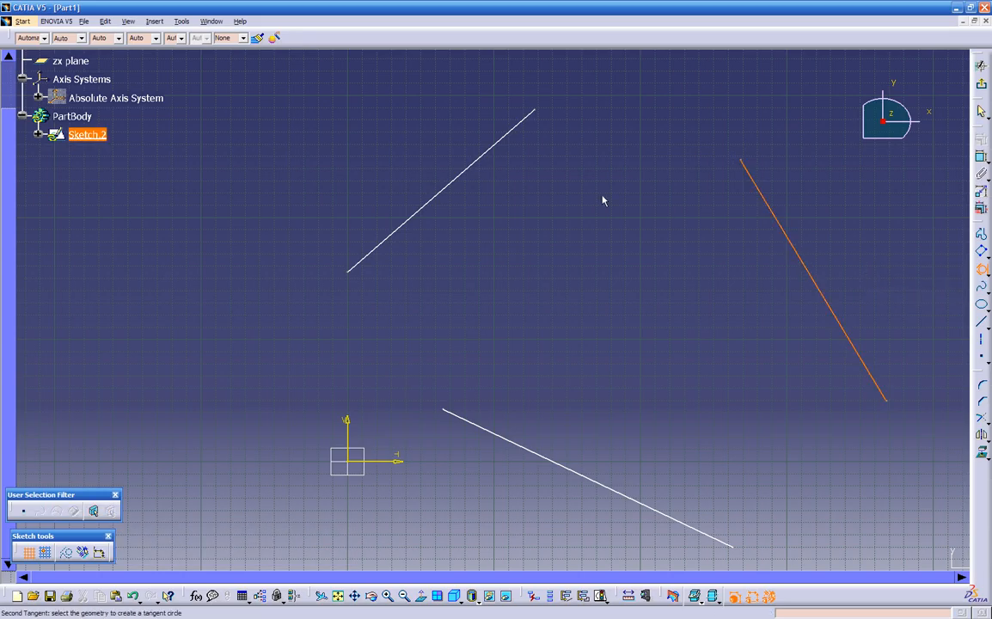
left_click(478, 155)
left_click(525, 445)
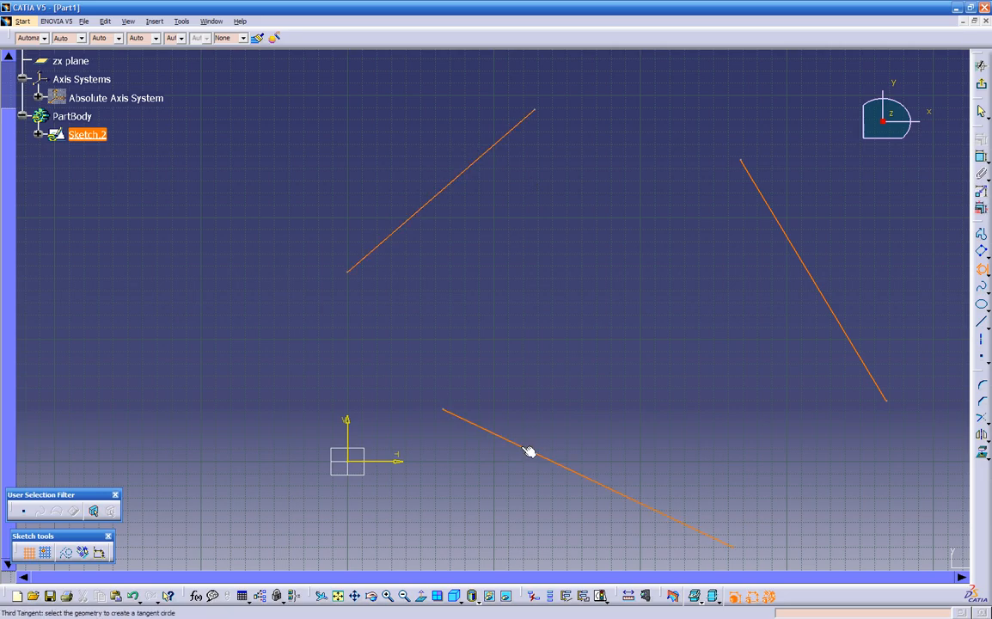
mouse_move(639, 338)
middle_mouse_down("ctrl")
mouse_move(607, 412)
mouse_move(651, 313)
mouse_move(578, 328)
mouse_move(570, 383)
middle_mouse_up("ctrl")
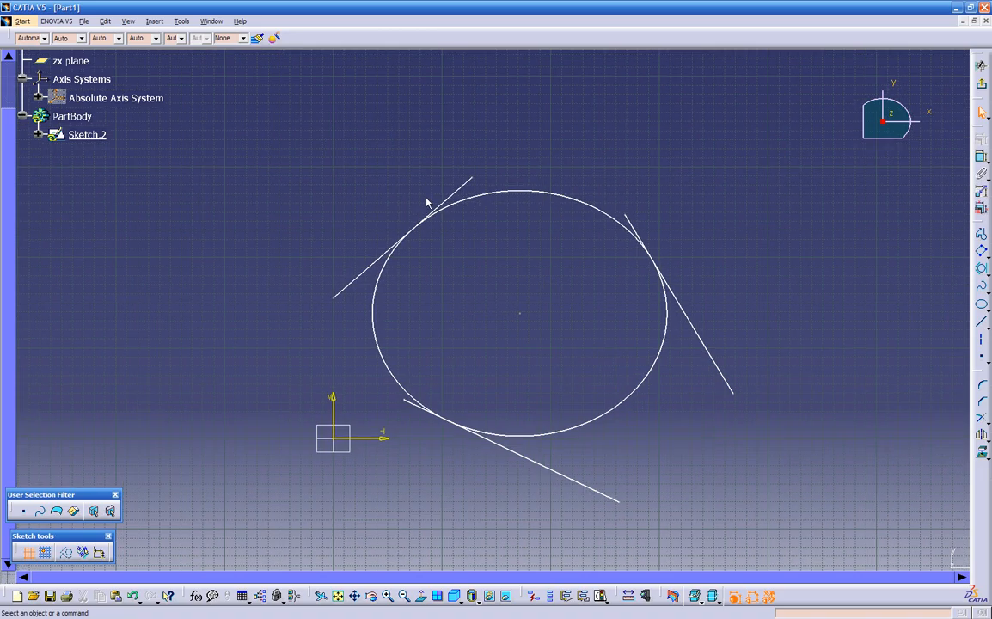
Step: Delete the three slanted lines and the circle tangent to them
mouse_move(410, 151)
left_mouse_down()
mouse_move(660, 491)
mouse_move(765, 518)
left_mouse_up()
key("Delete")
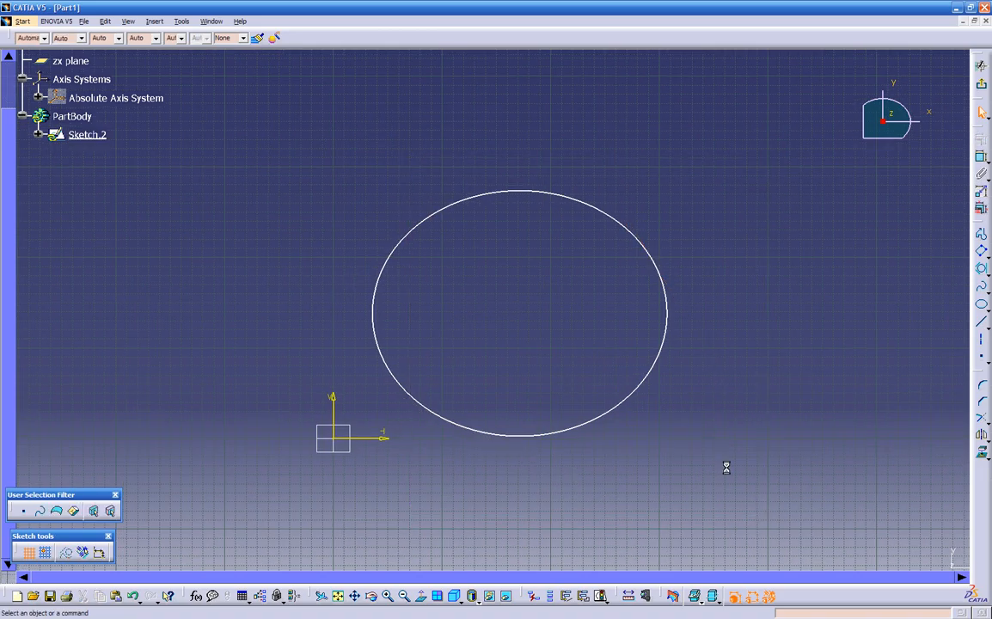
left_click(643, 389)
key("Delete")
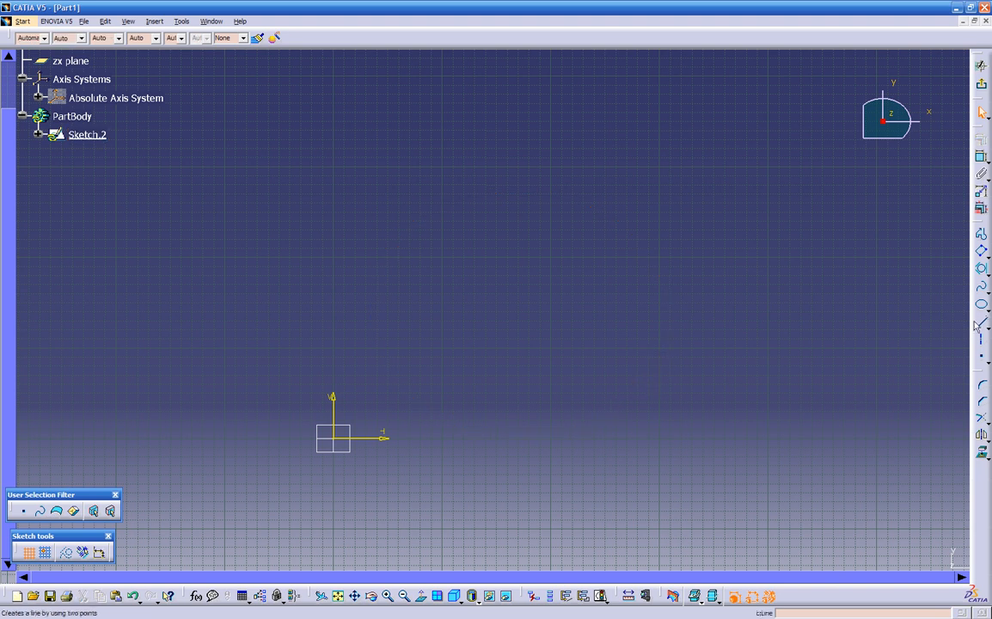
Step: Draw a Three Point Arc bulging upward above and to the right of the origin, and delete it
left_click(986, 273)
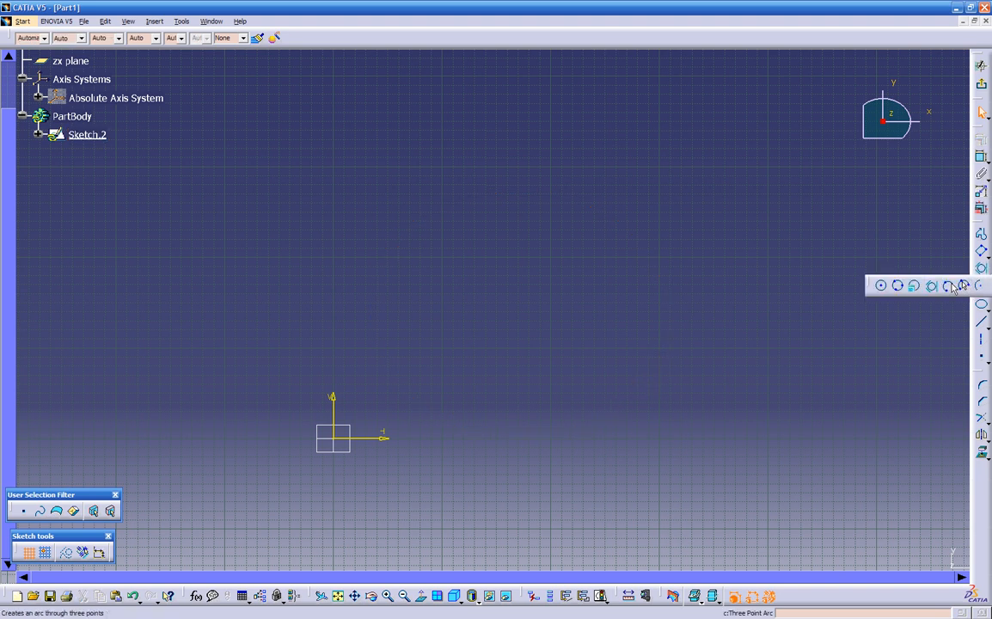
left_click(946, 284)
left_click(802, 243)
left_click(589, 114)
left_click(412, 286)
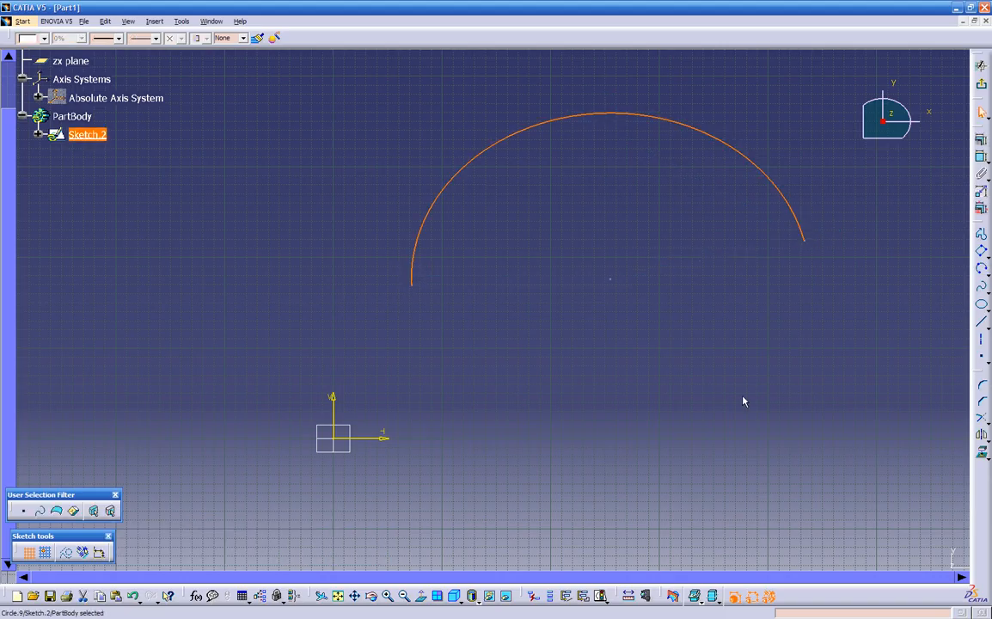
key("Delete")
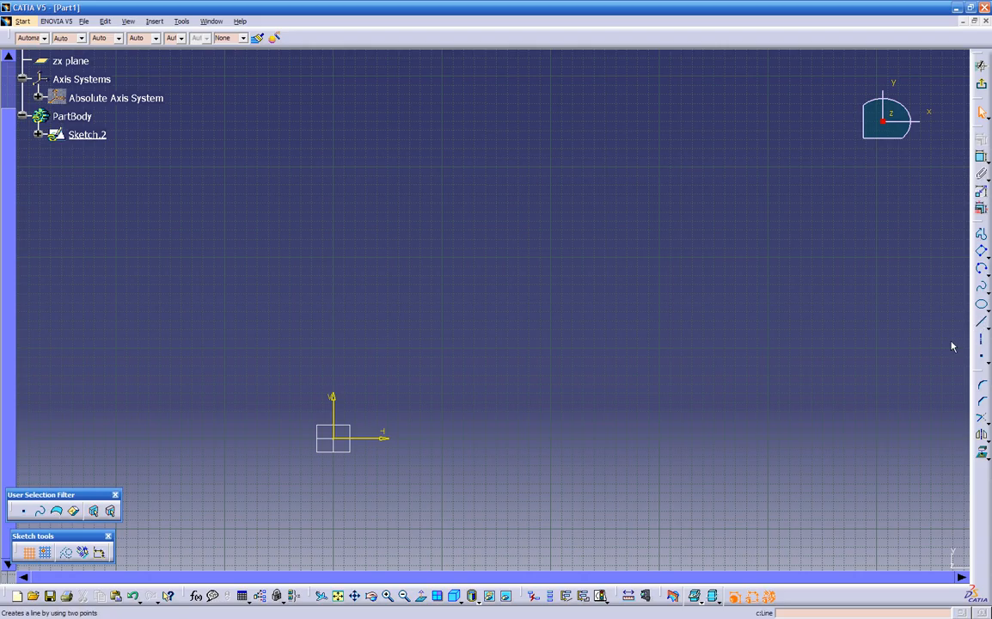
Step: Draw a single long slanted line above and to the right of the origin with the Line tool
left_click(983, 325)
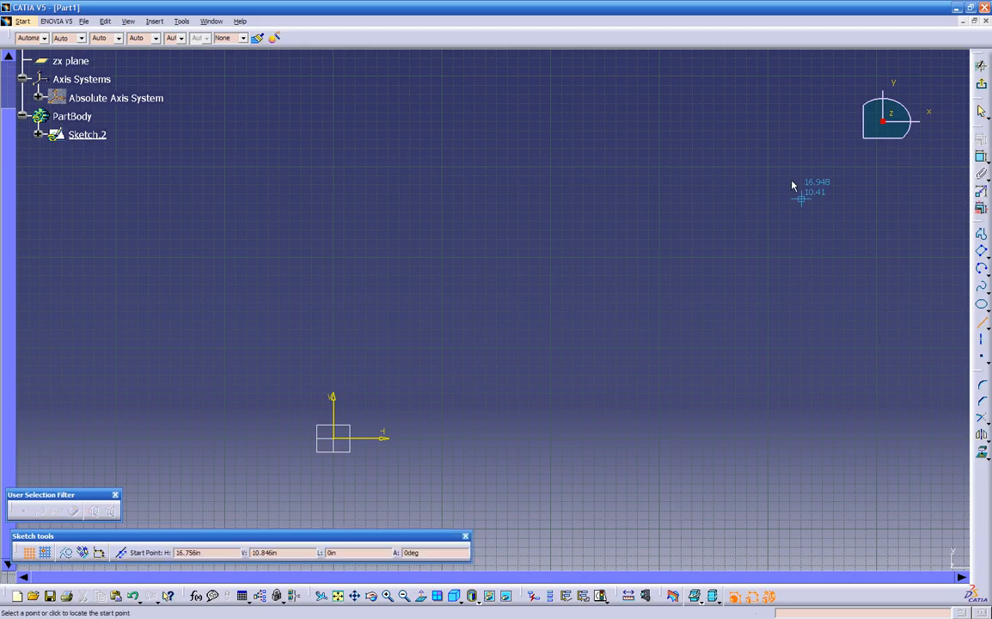
left_click(737, 125)
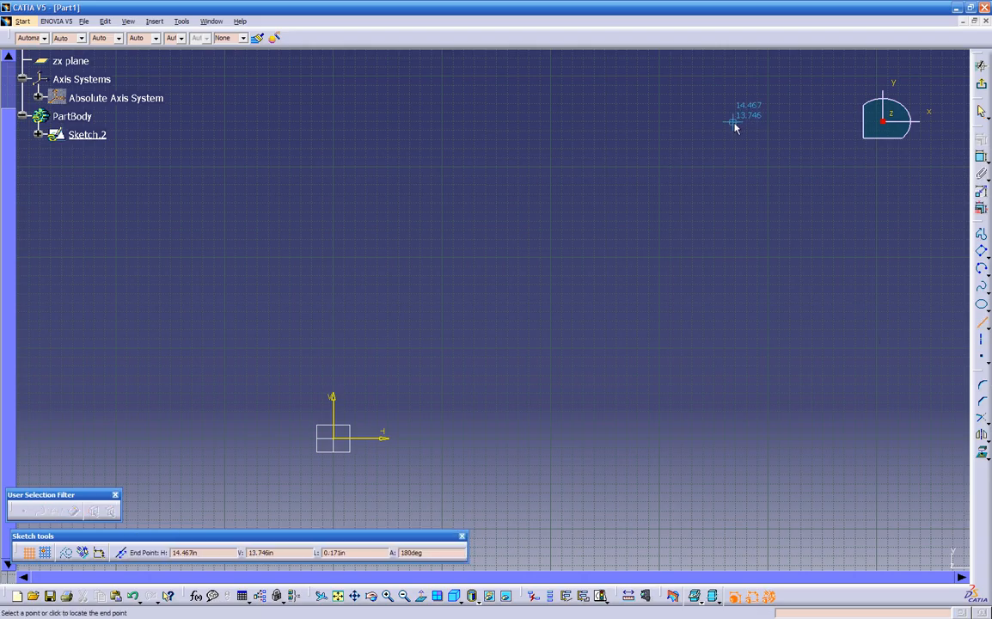
left_click(540, 328)
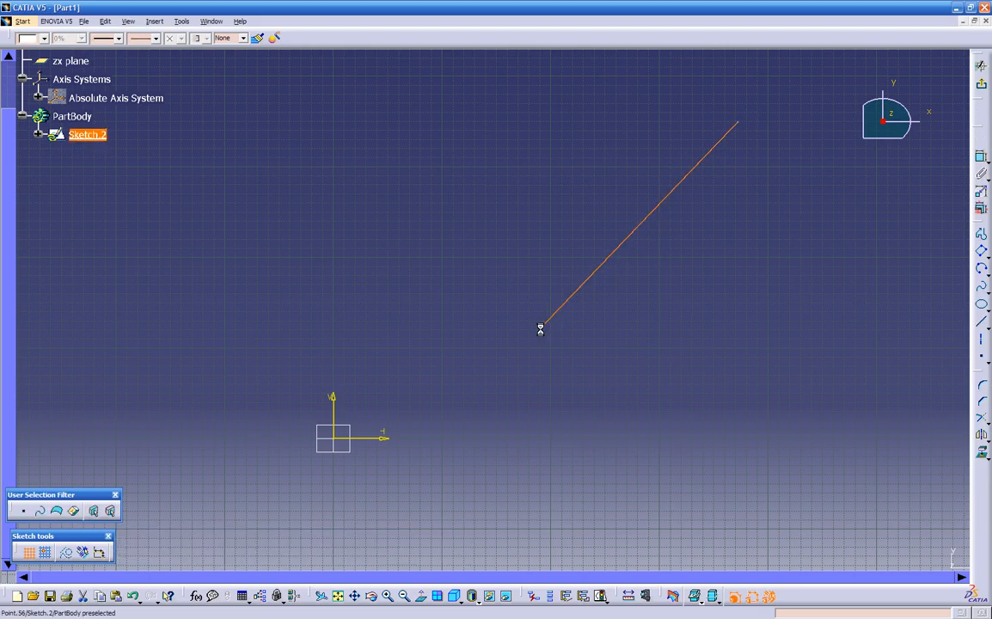
left_click(756, 350)
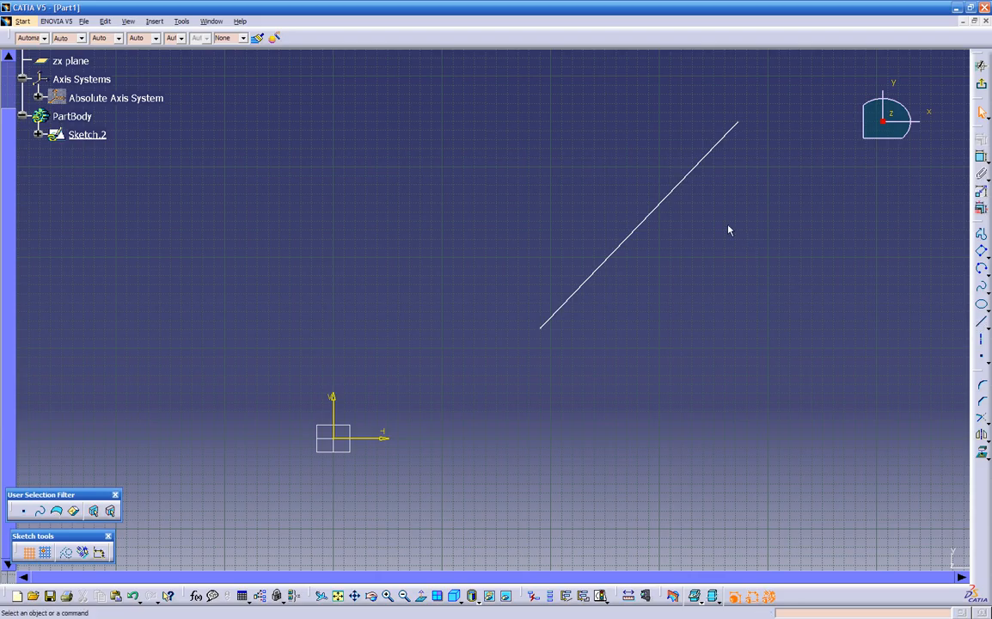
Step: Draw four more separate lines in one continuous Line command: a vertical one far right, a slanted one beside it, and two slanted ones near the origin
left_click(983, 325)
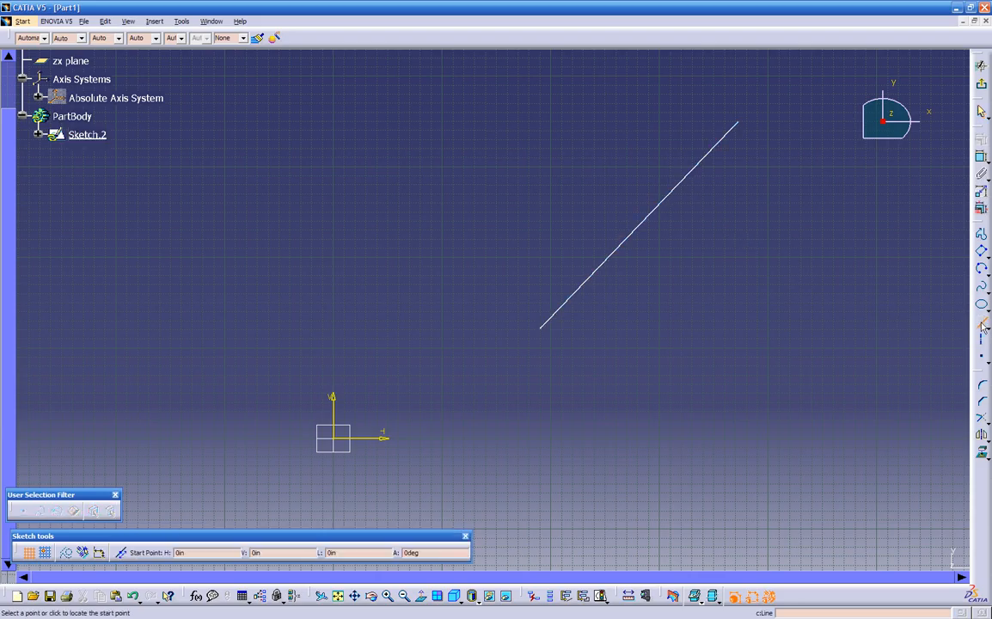
left_click(878, 286)
left_click(878, 421)
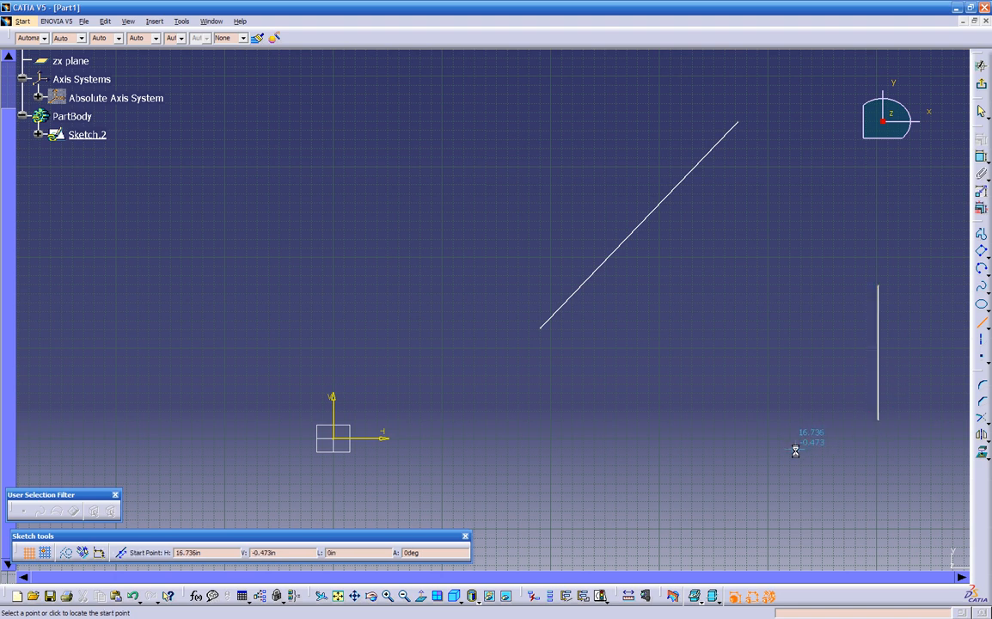
left_click(765, 308)
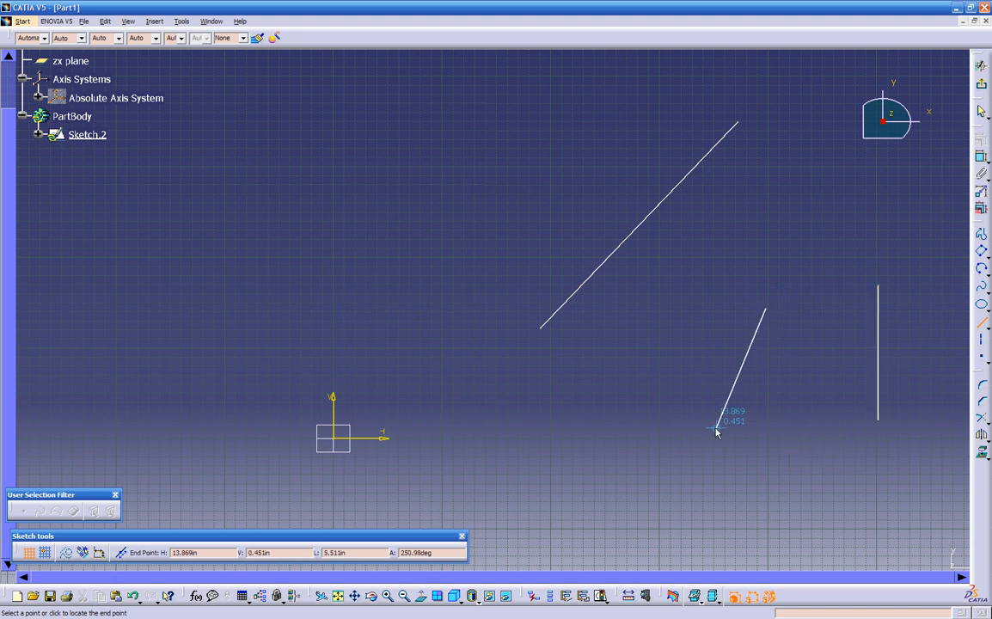
left_click(687, 426)
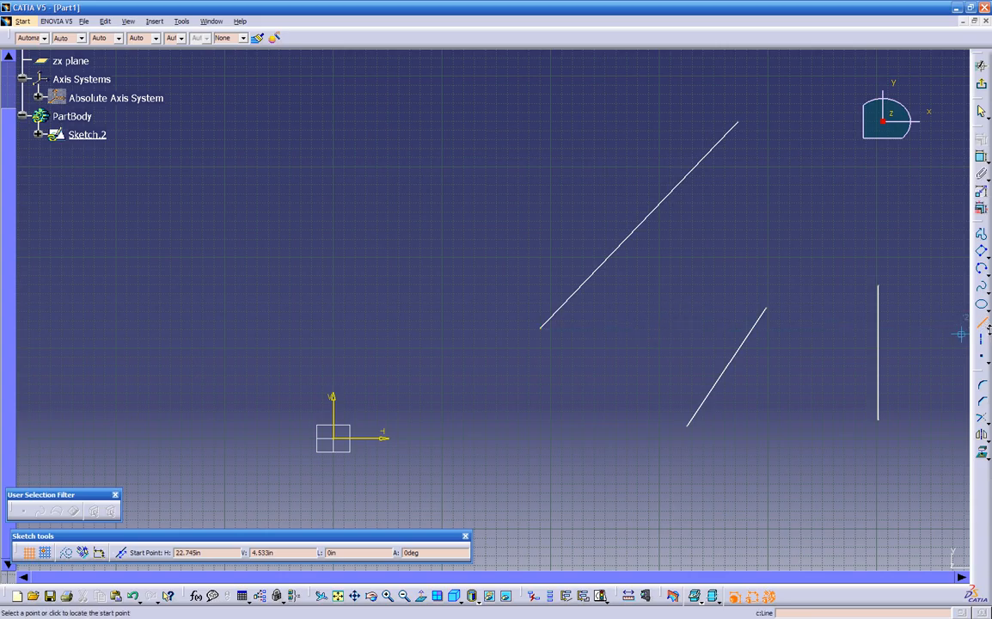
left_click(447, 160)
left_click(305, 242)
left_click(366, 336)
left_click(486, 465)
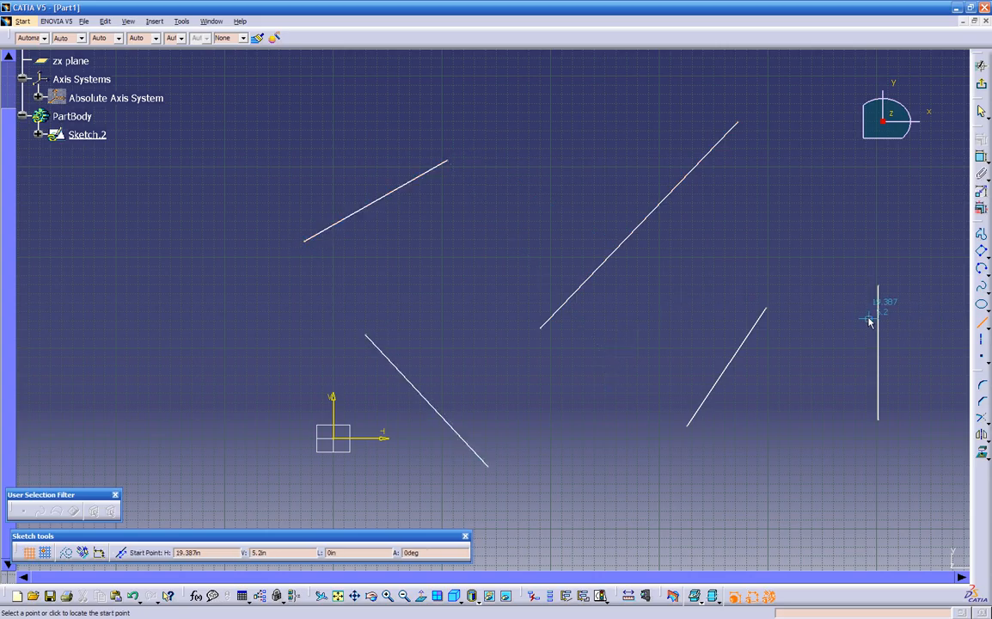
key("Escape")
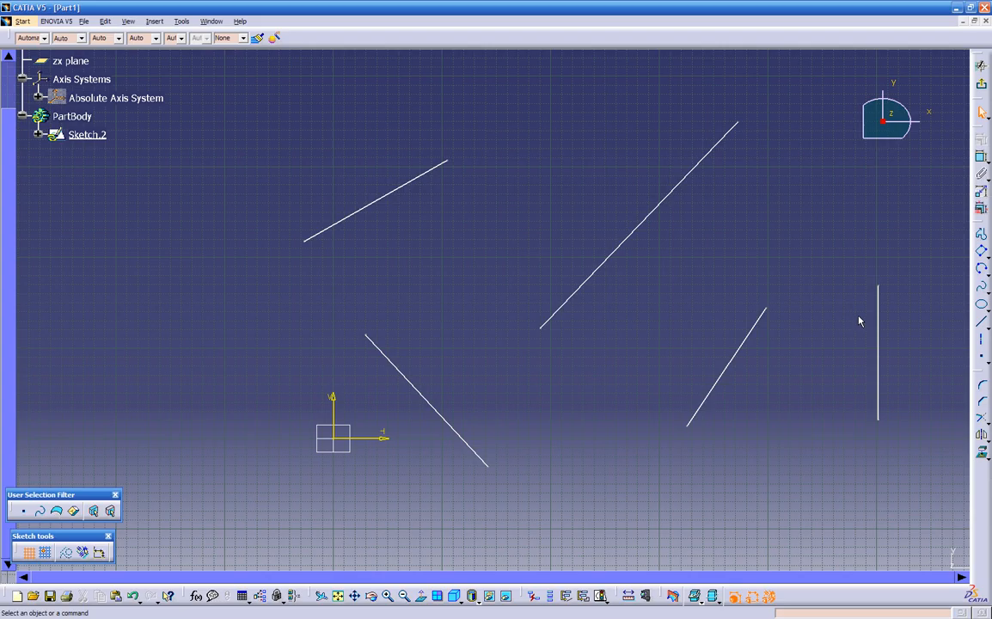
Step: Draw two separate rising lines, one above the other, to the lower right of the origin, restarting the Line tool for each
left_click(980, 323)
left_click(618, 546)
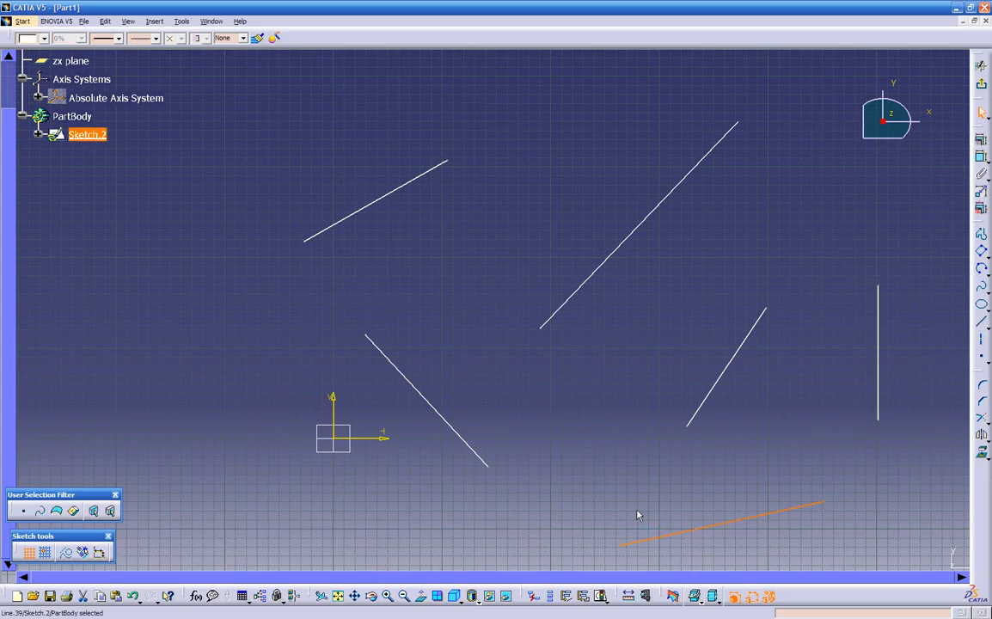
left_click(980, 323)
middle_click_drag(683, 446, 645, 185)
left_click(806, 296)
left_click(562, 424)
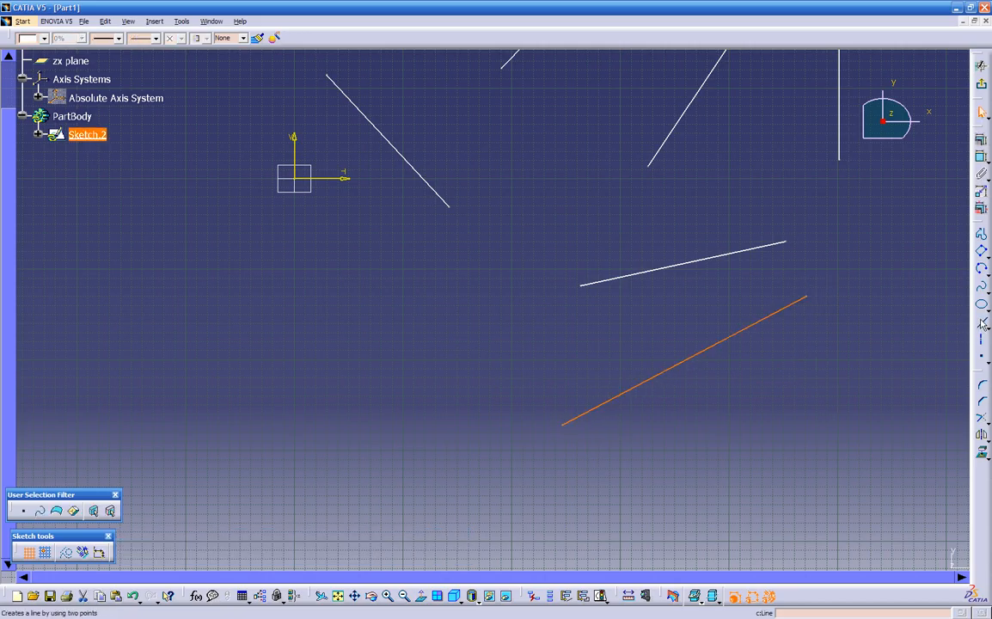
Step: Draw three more lines below the existing ones in one continuous Line command: a rising one, a falling one crossing a neighbour, and a separate falling one
left_click(979, 324)
left_click(906, 349)
left_click(785, 446)
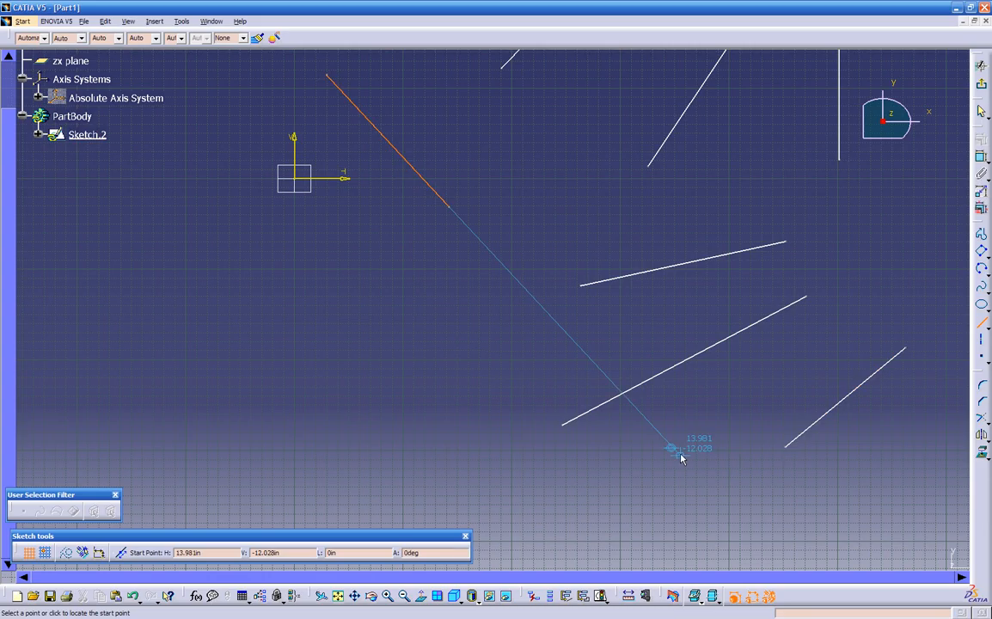
left_click(674, 424)
left_click(520, 319)
left_click(496, 395)
left_click(594, 516)
middle_click_drag(689, 464, 649, 538)
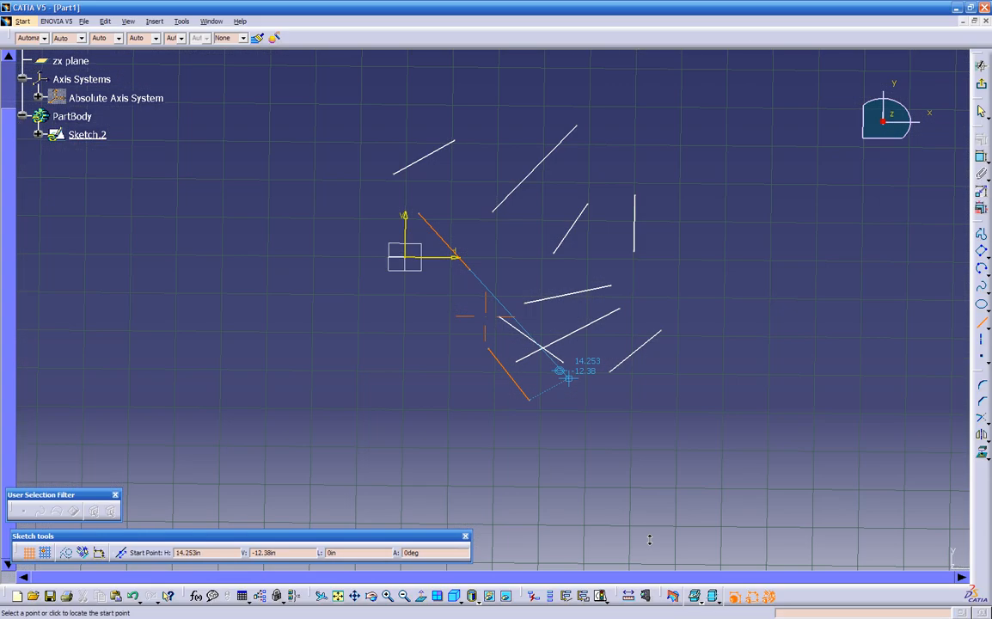
key("Escape")
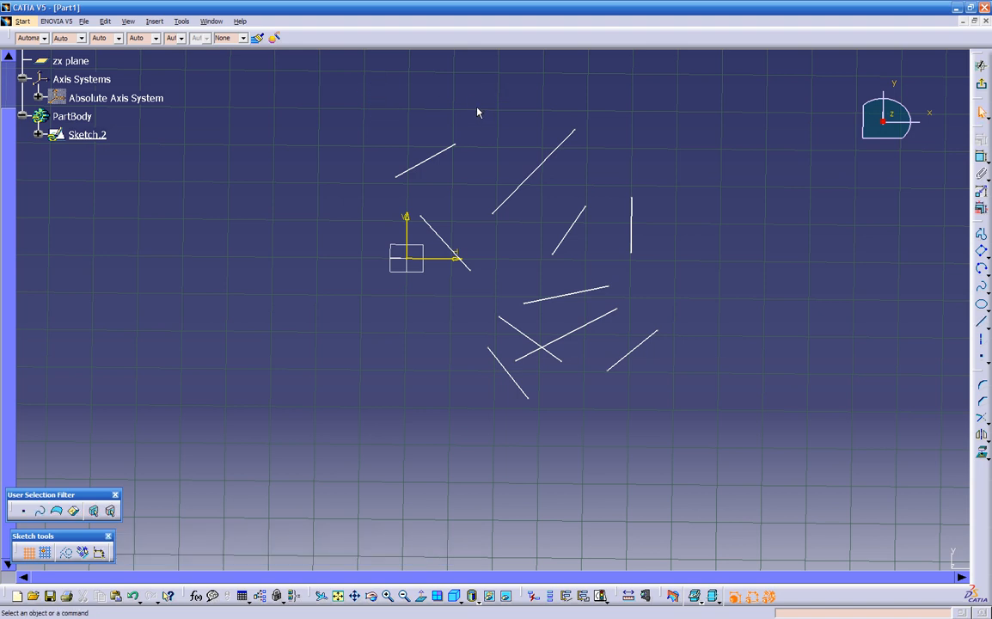
Step: Delete all ten lines from the sketch
left_click_drag(501, 167, 753, 480)
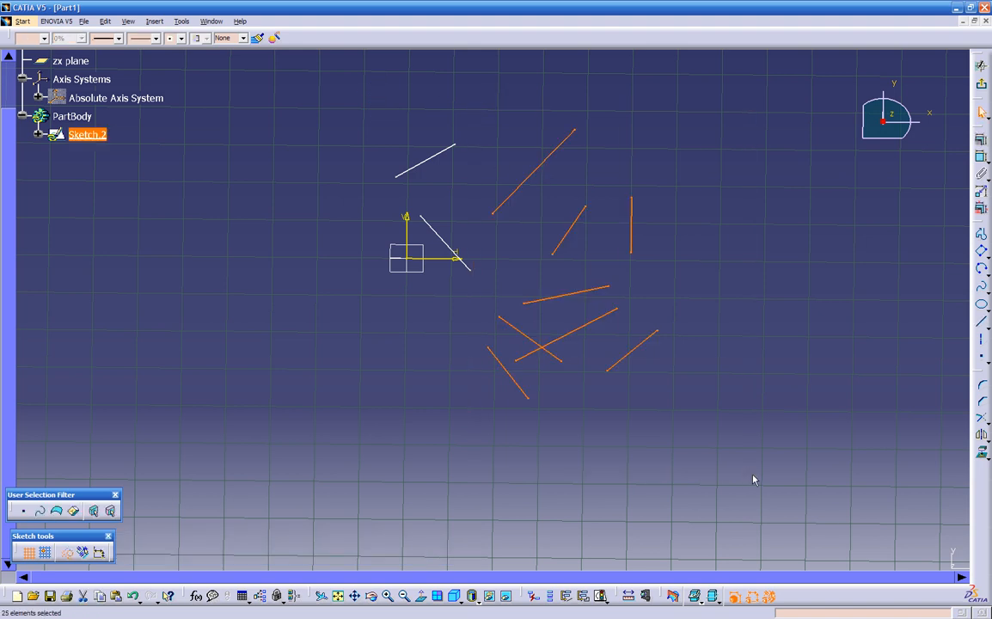
key("Delete")
left_click(425, 162)
key("Delete")
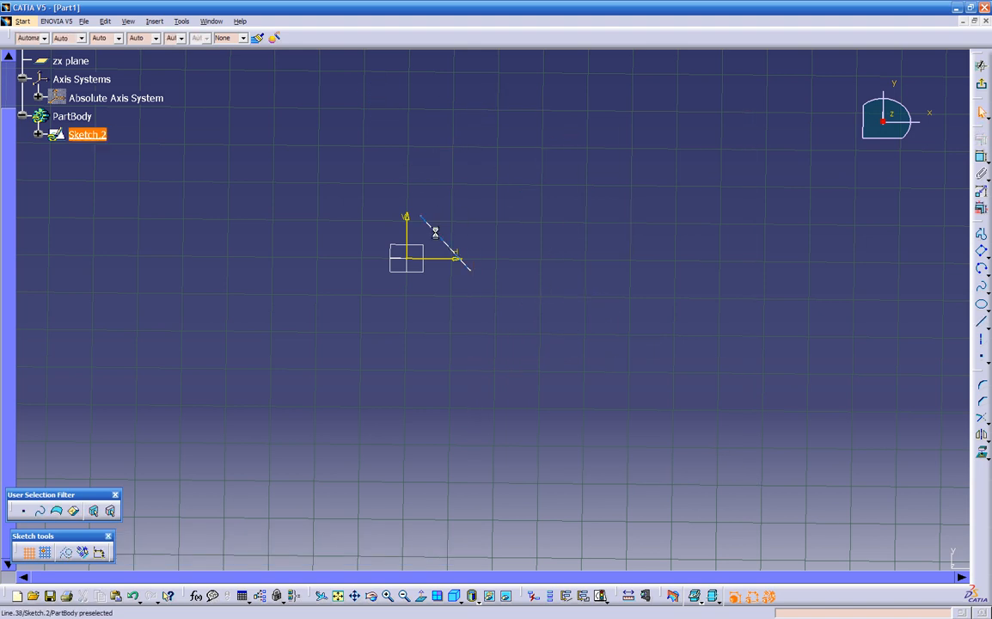
key("Delete")
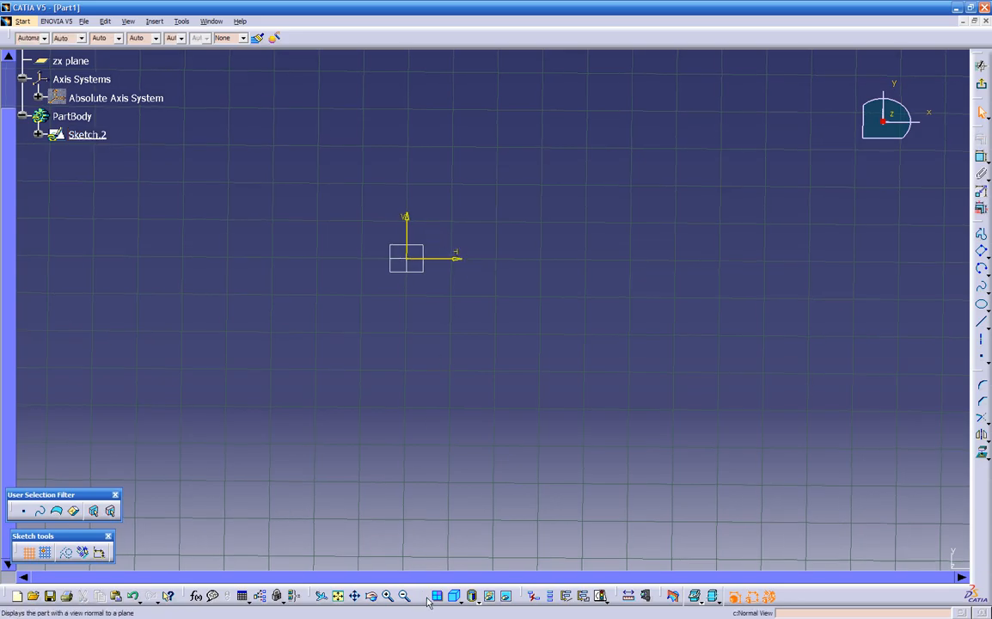
Step: Draw a single rising slanted line directly above the origin in the emptied sketch
mouse_move(485, 401)
middle_mouse_down()
mouse_move(564, 284)
mouse_move(540, 431)
mouse_move(558, 488)
mouse_move(599, 431)
middle_mouse_up()
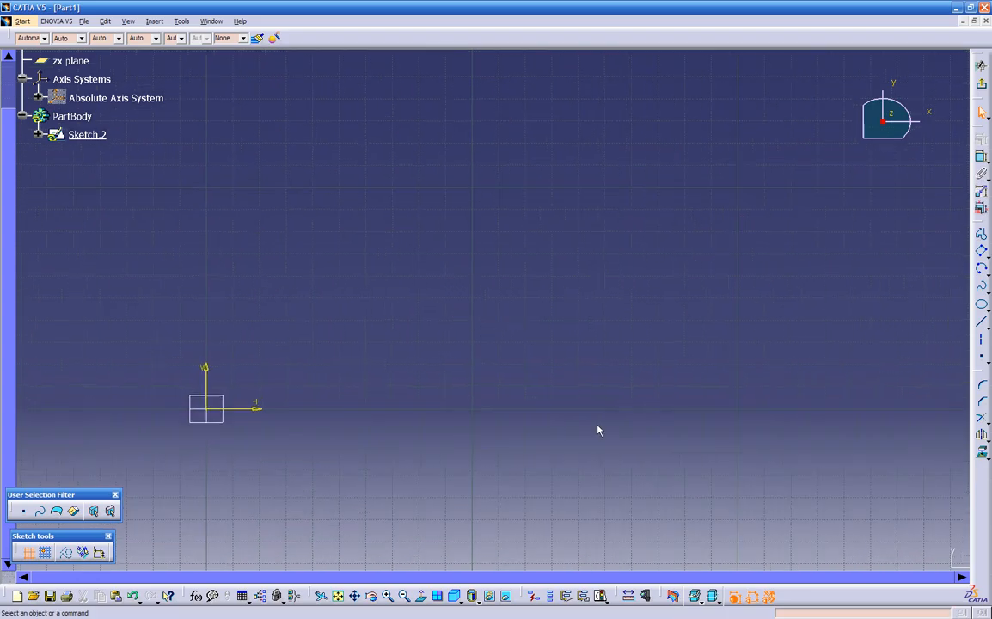
left_click(983, 324)
left_click(370, 101)
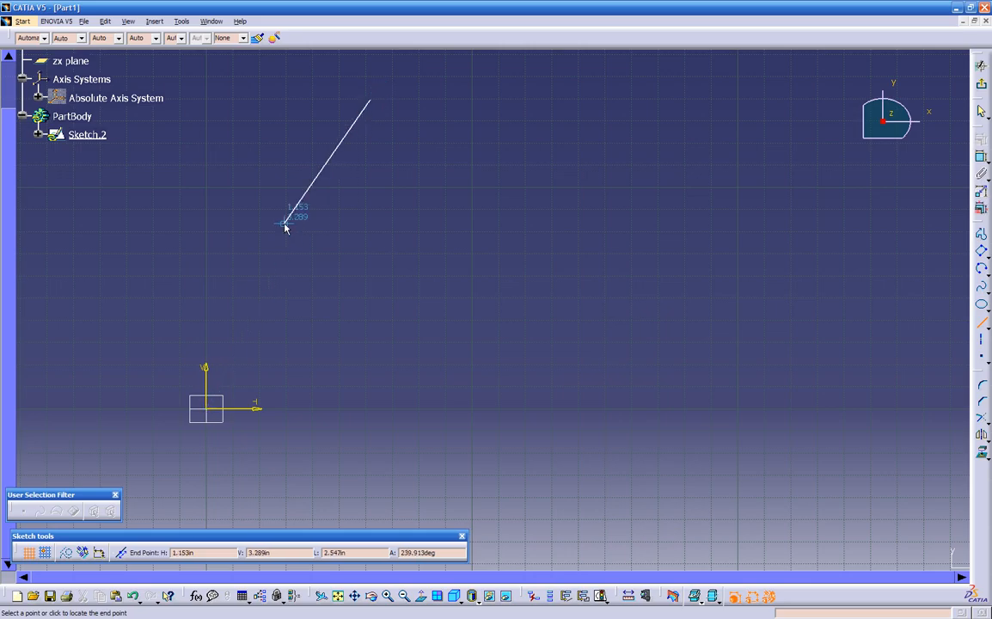
left_click(203, 243)
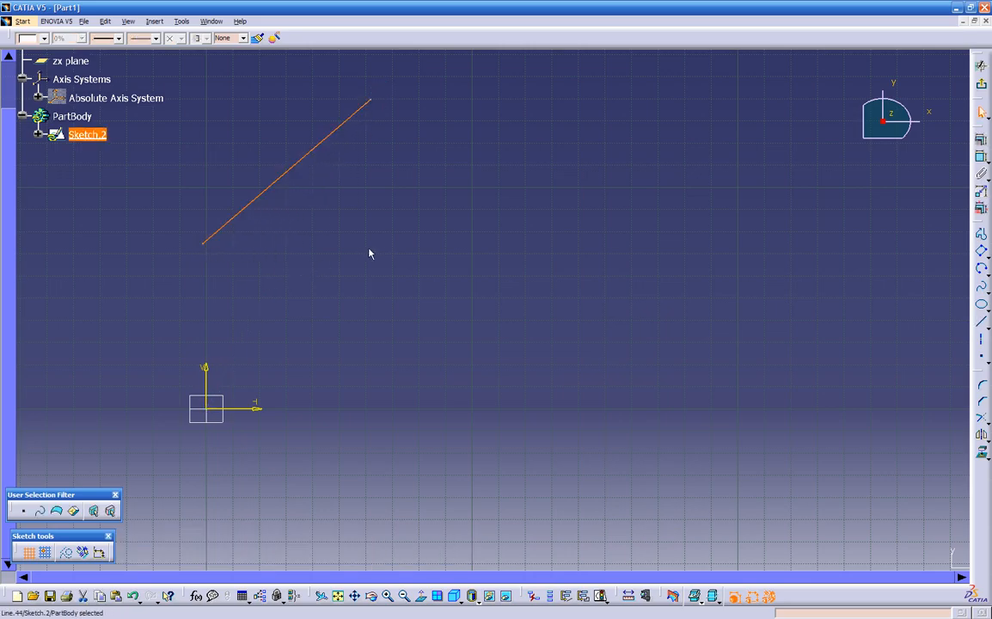
left_click(982, 324)
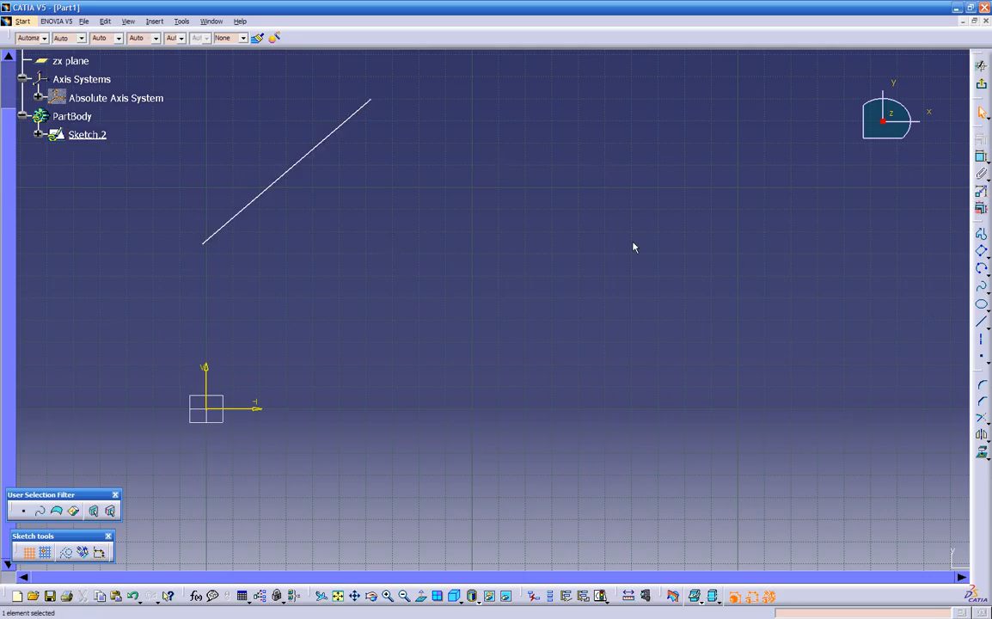
Step: Draw two more rising lines beside the first one, roughly parallel to it, to its right
left_click(983, 324)
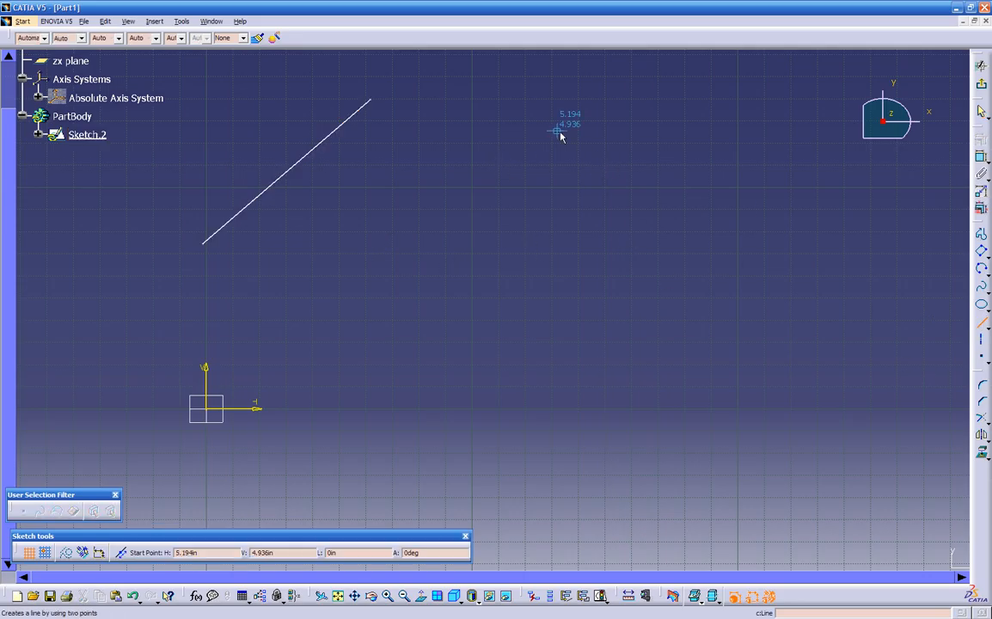
left_click(306, 229)
left_click(695, 279)
left_click(982, 321)
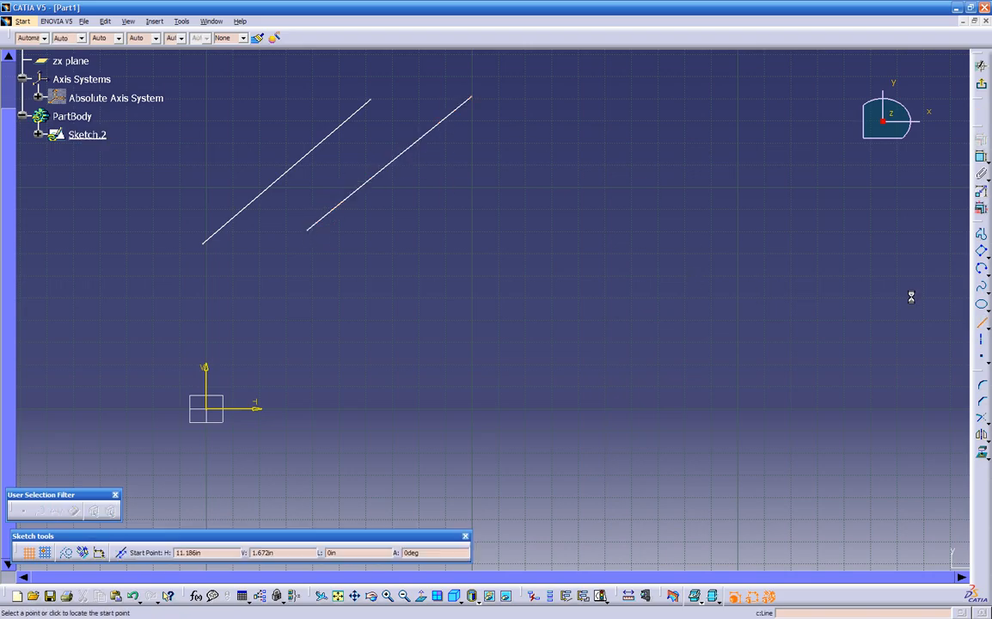
left_click(531, 92)
left_click(384, 217)
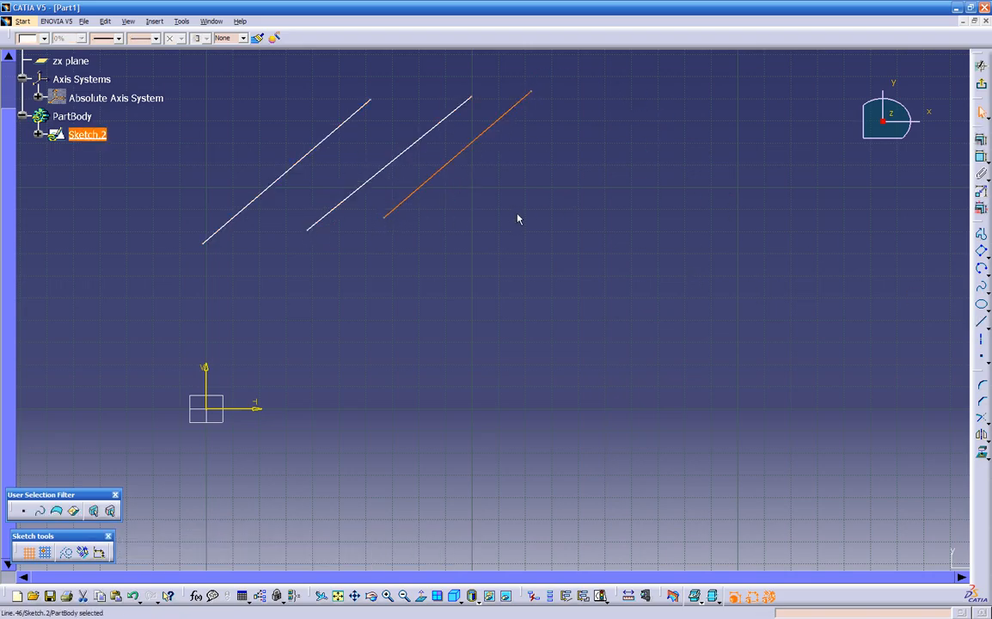
left_click(416, 285)
Step: Draw three separate lines in one continuous Line command: a gently rising one, a short falling one below it, and a steep one far right
left_click(981, 320)
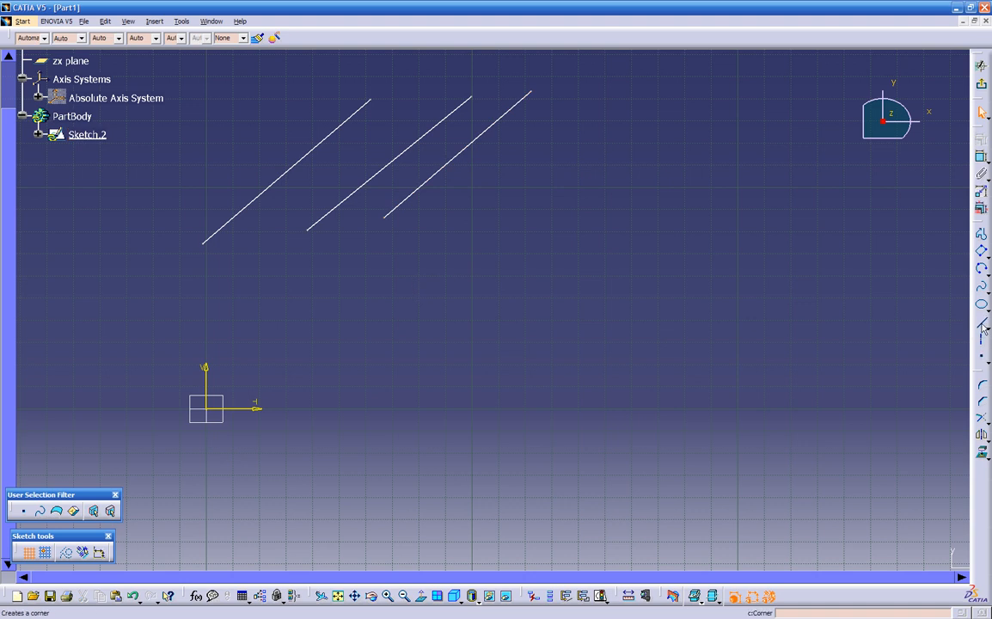
left_click(712, 153)
left_click(506, 226)
left_click(452, 319)
left_click(535, 403)
left_click(783, 353)
left_click(823, 194)
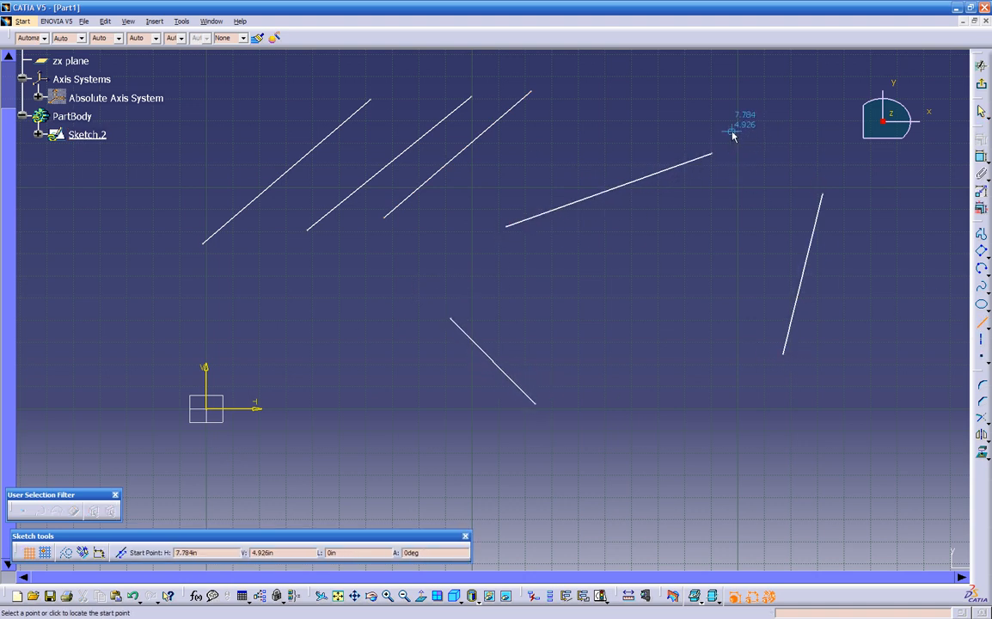
key("Escape")
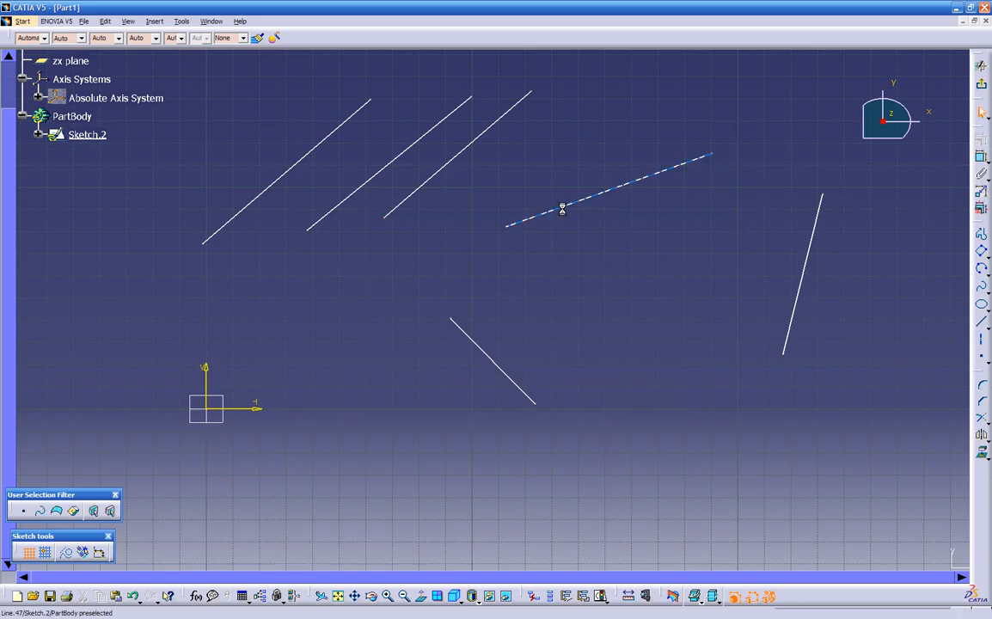
Step: Delete all six lines to leave the sketch empty
middle_click_drag(373, 108, 368, 128, "ctrl")
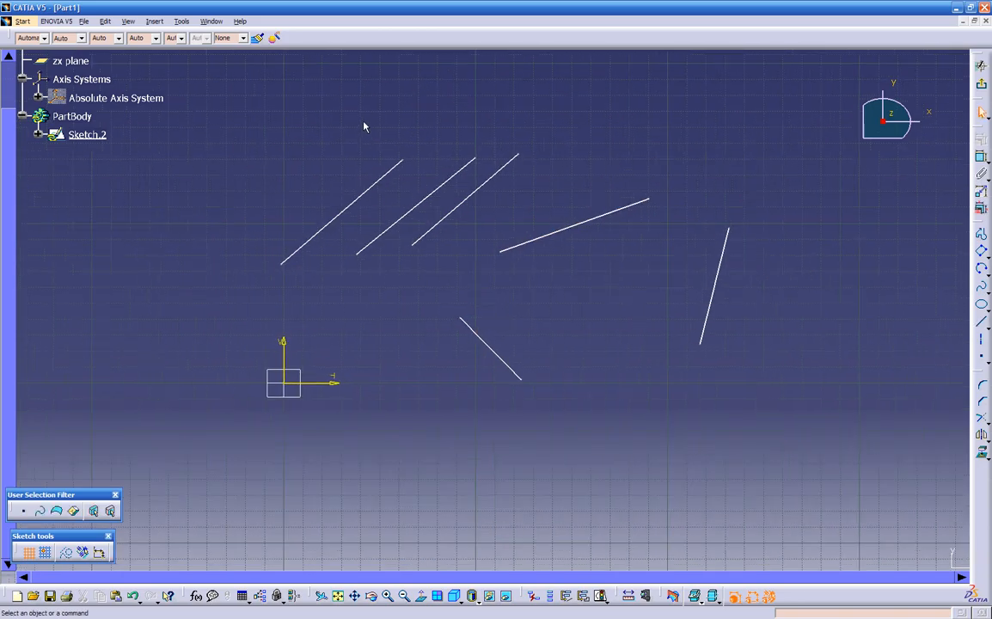
left_click_drag(239, 109, 713, 295)
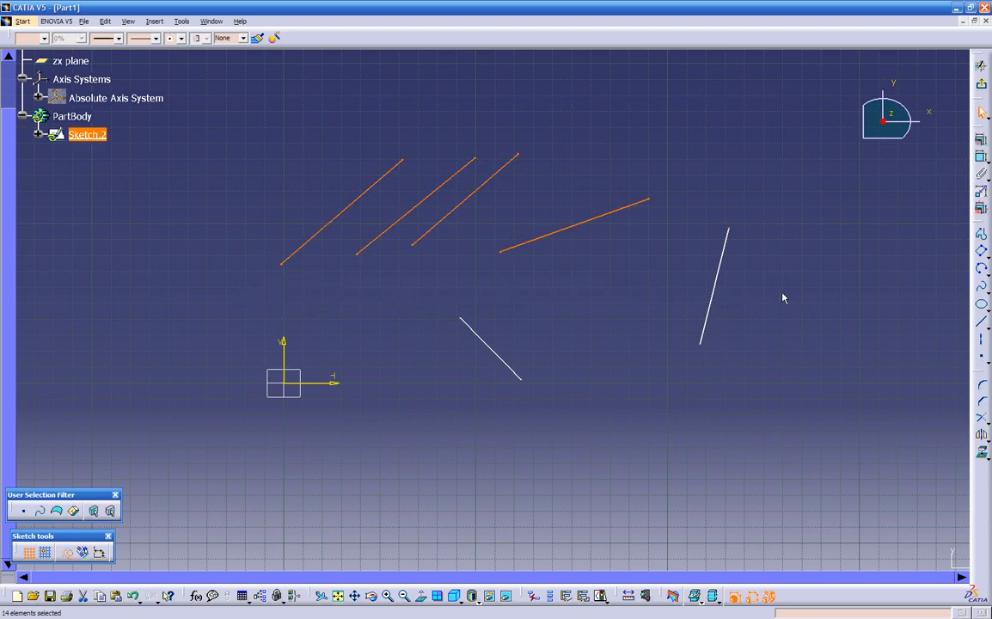
key("Delete")
left_click(499, 350)
key("Delete")
mouse_move(549, 334)
middle_mouse_down()
mouse_move(612, 394)
mouse_move(649, 347)
middle_mouse_up()
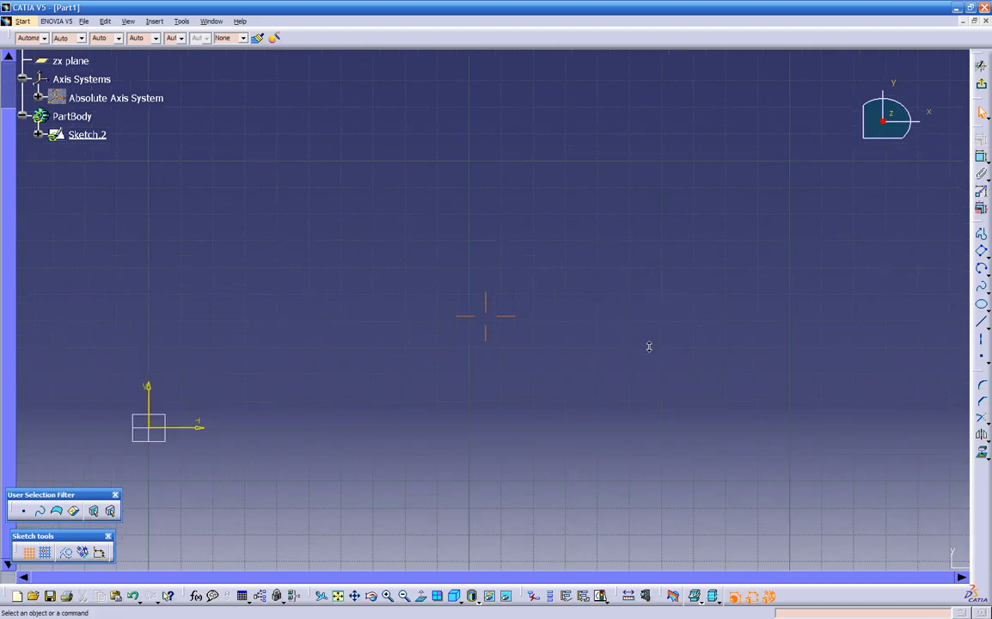
Step: Draw a vertical Axis to the right of the origin, and delete it
left_click(982, 343)
left_click(517, 115)
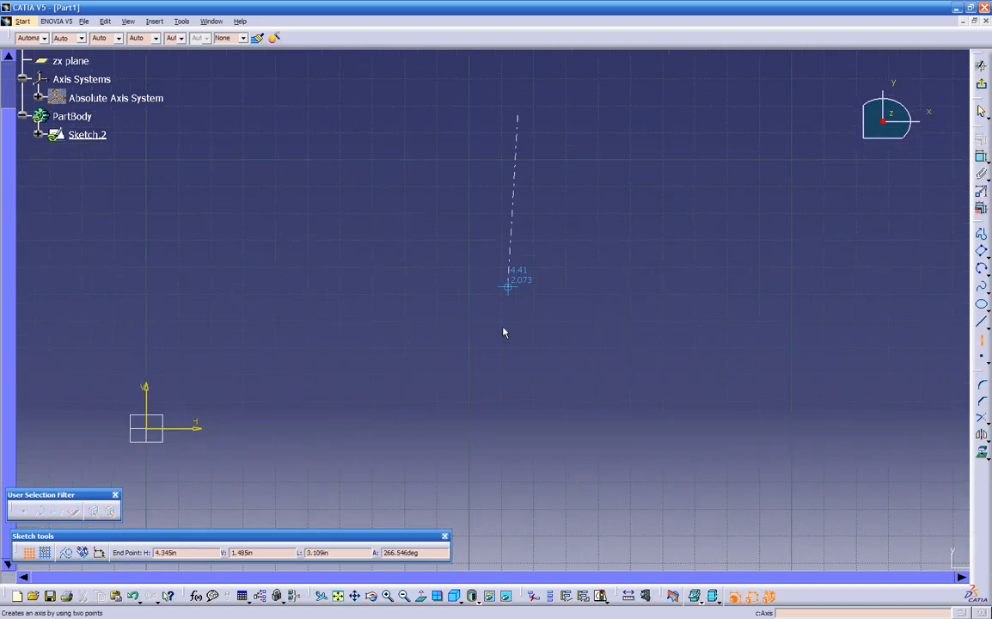
left_click(516, 435)
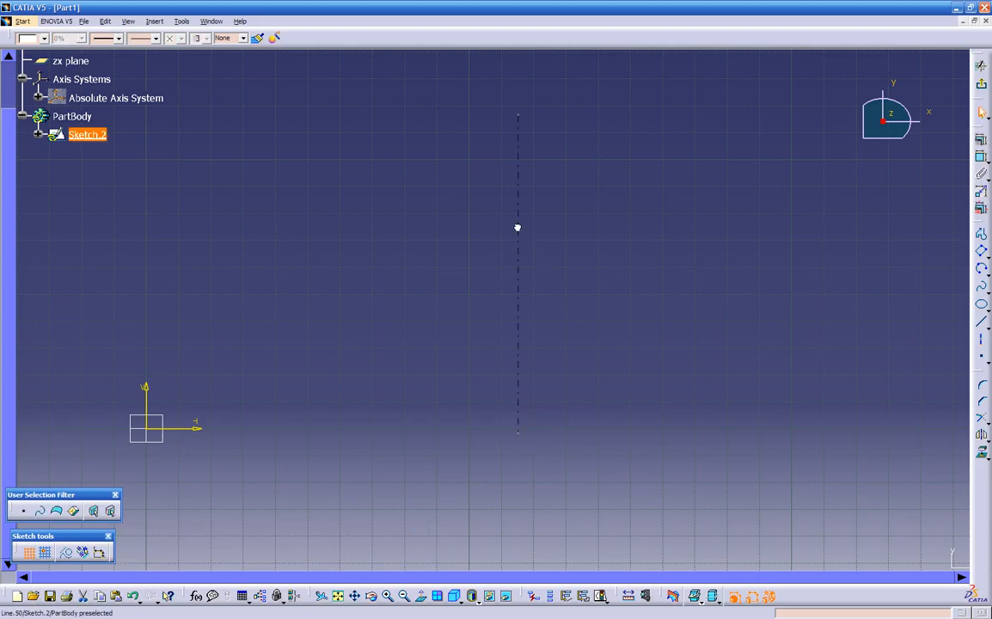
key("Delete")
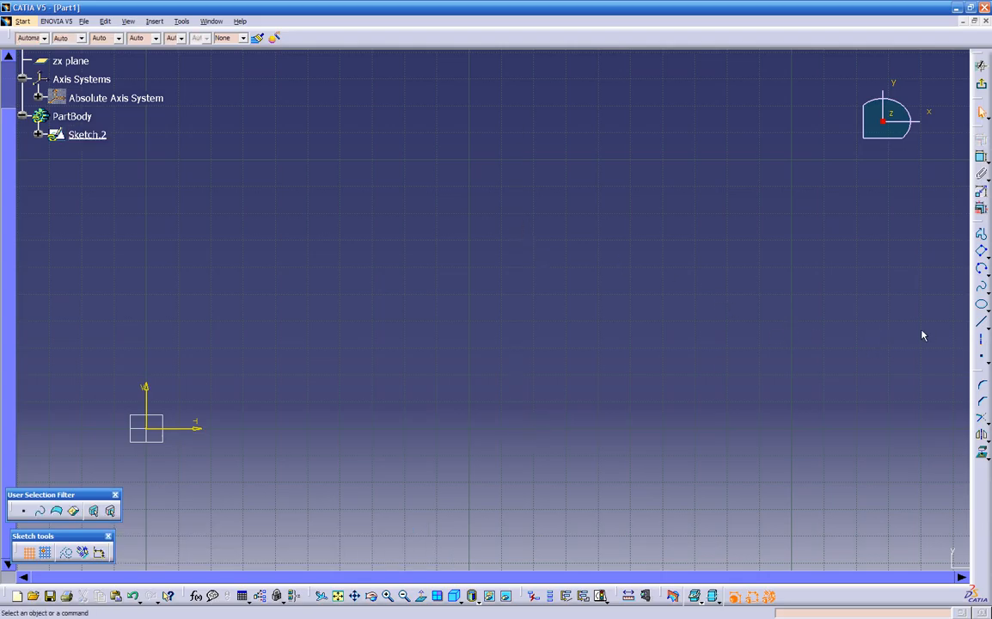
left_click(983, 357)
left_click(986, 361)
left_click(950, 417)
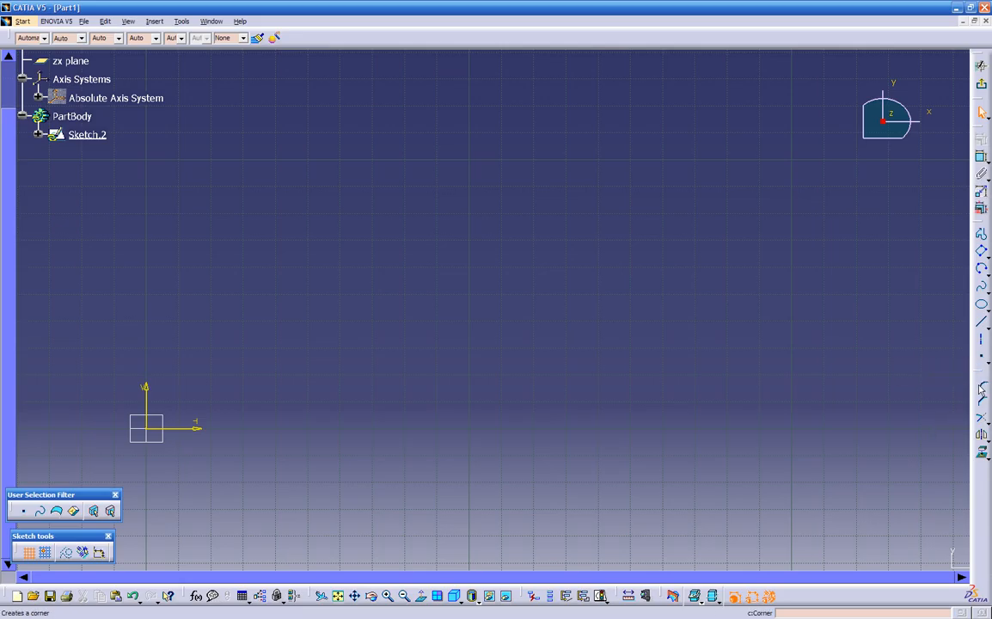
Step: Draw two separate lines: one rising toward the upper middle, and a steep falling one to its right
left_click(985, 325)
left_click(550, 134)
left_click(307, 310)
left_click(635, 182)
left_click(711, 464)
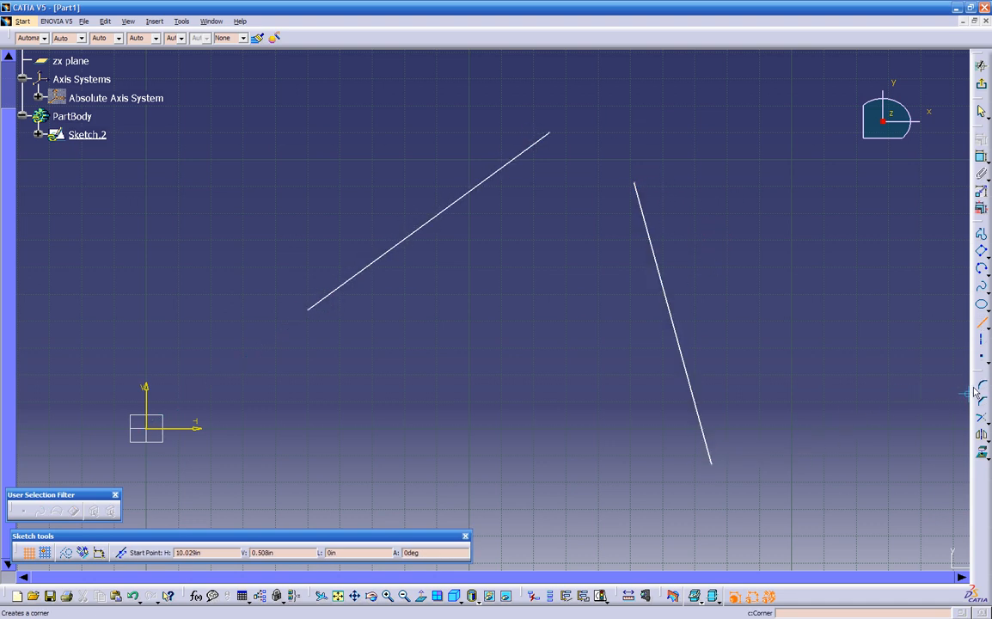
key("Escape")
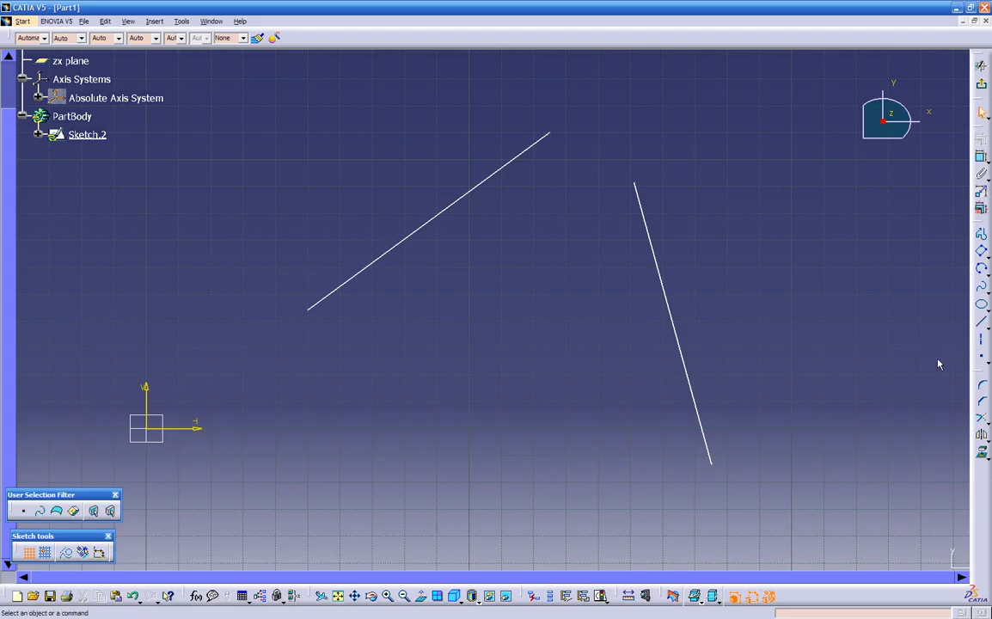
Step: Try a Corner with a 0.25 in radius between the steep line and the rising line, and undo it
left_click(983, 389)
left_click(665, 292)
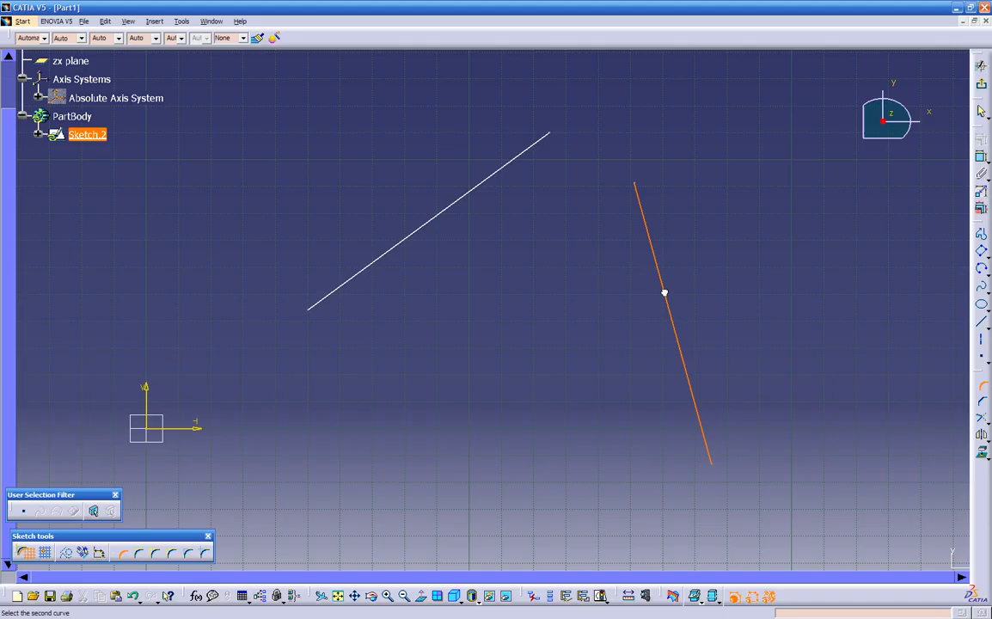
left_click(526, 159)
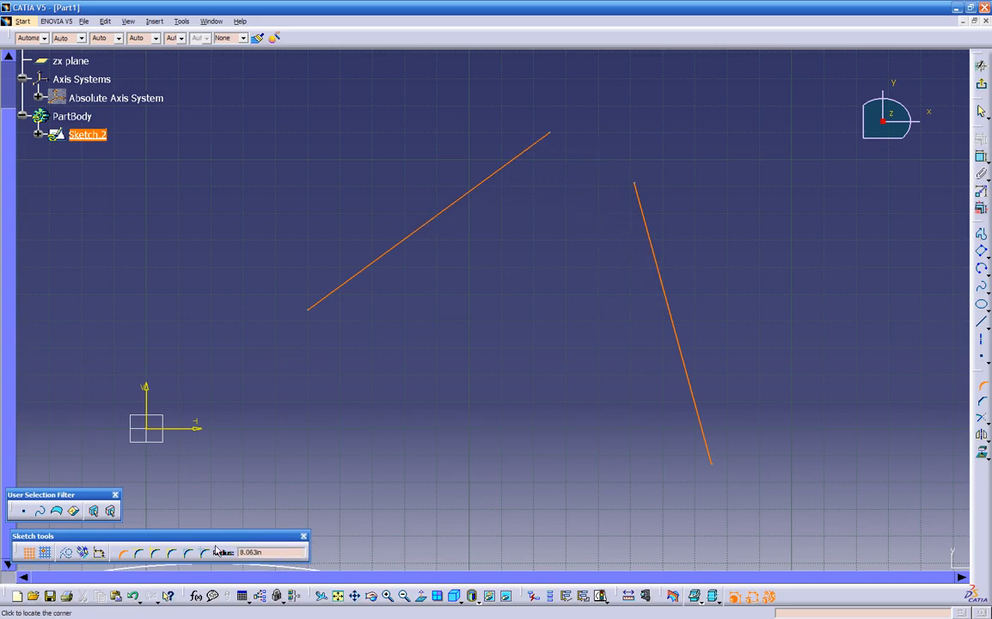
mouse_move(222, 541)
left_mouse_down()
mouse_move(259, 525)
mouse_move(463, 306)
left_mouse_up()
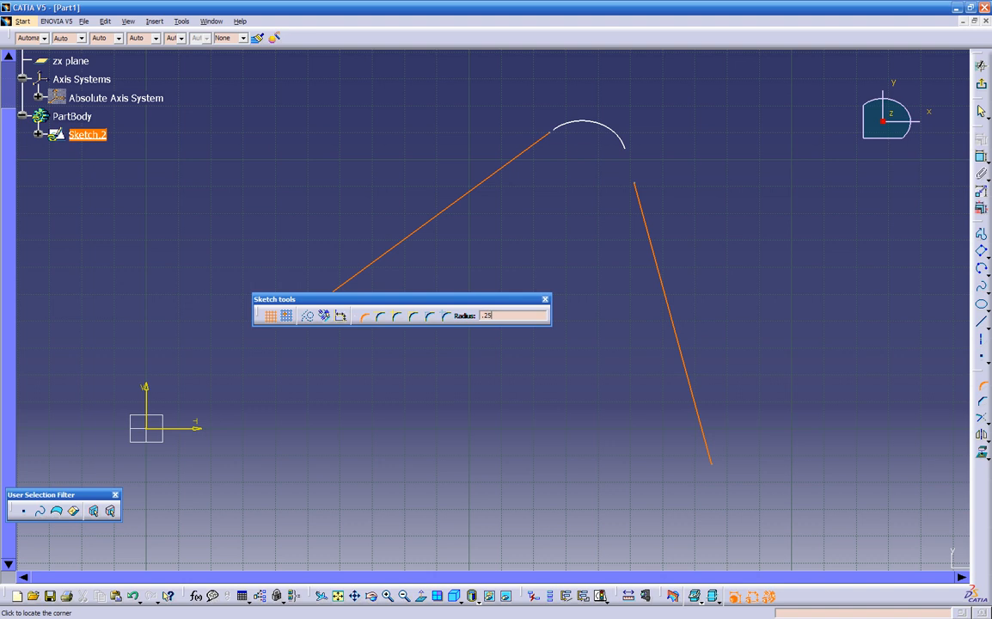
key("Return")
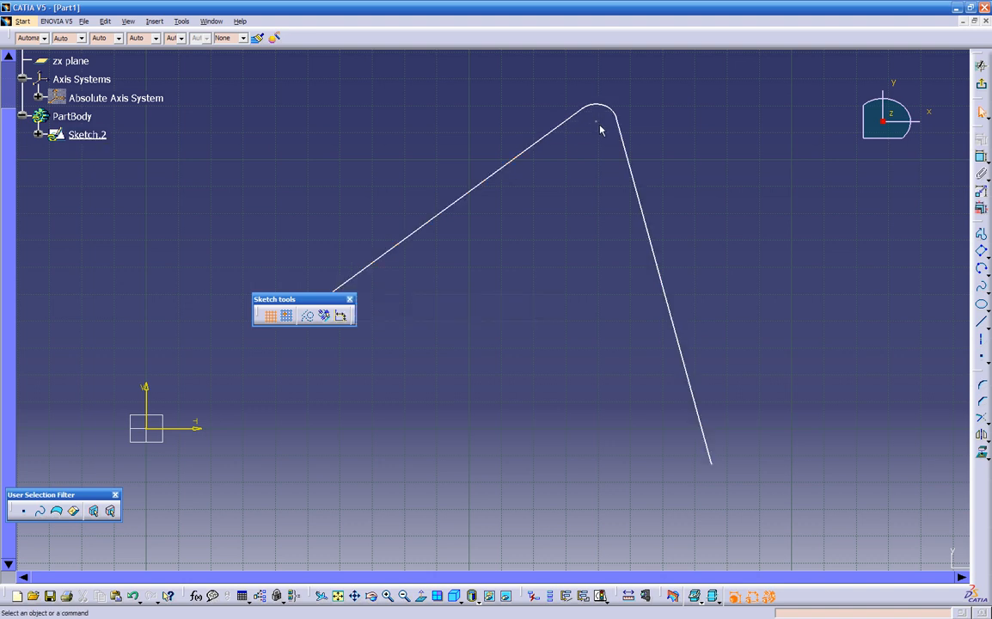
key("ctrl+z")
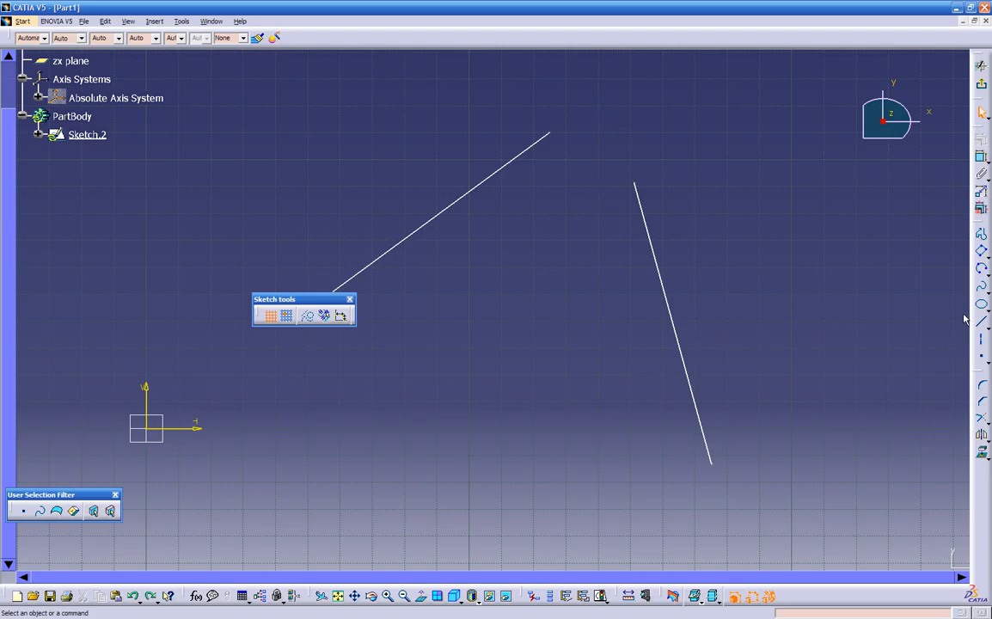
Step: Create a freehand Corner with a radius of about 1.9 in between the two lines, trimming both
left_click(982, 388)
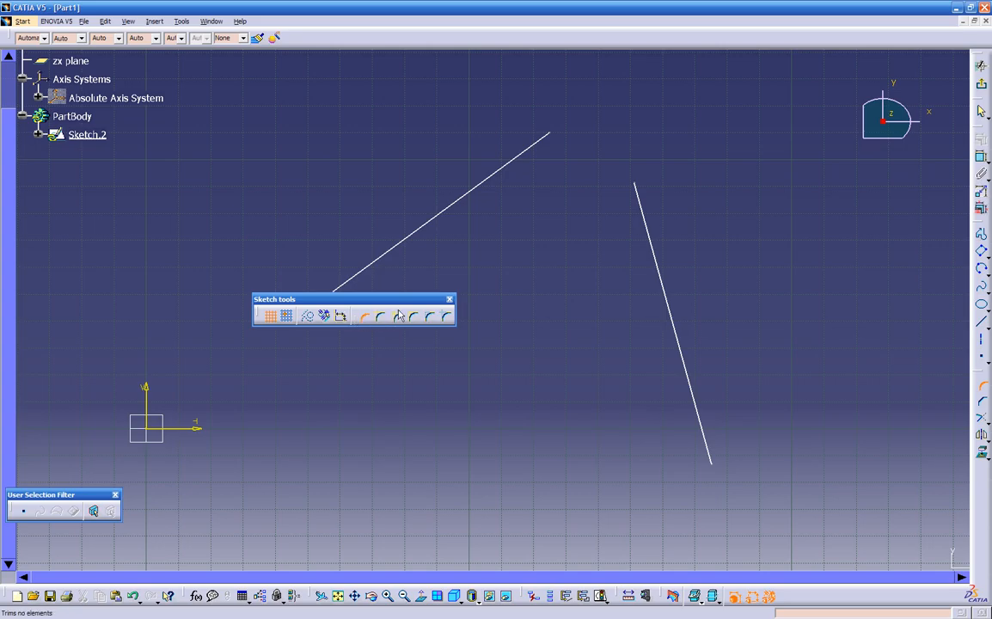
left_click(643, 198)
left_click(535, 147)
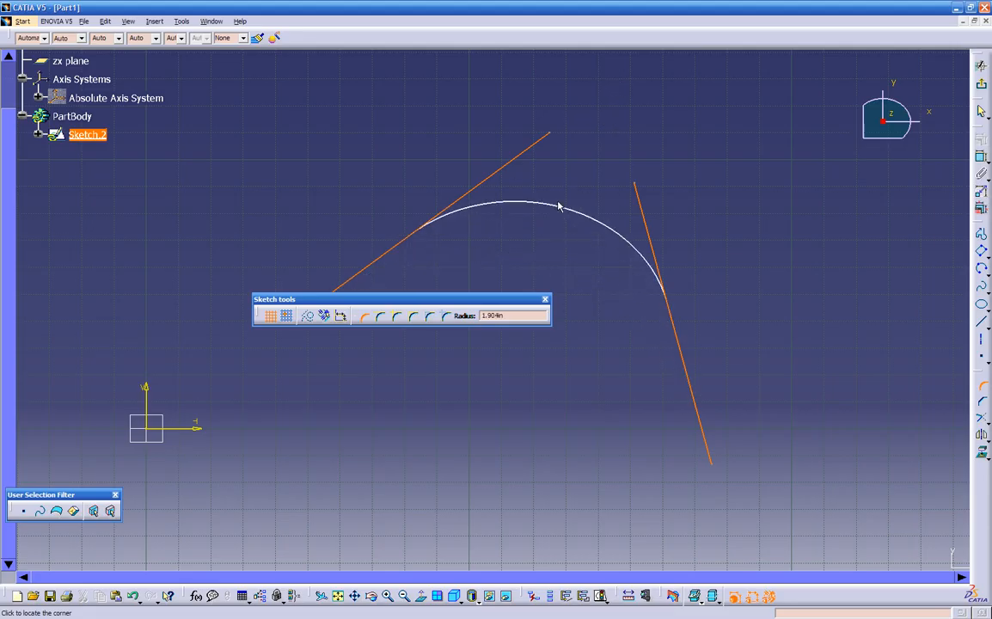
left_click(557, 202)
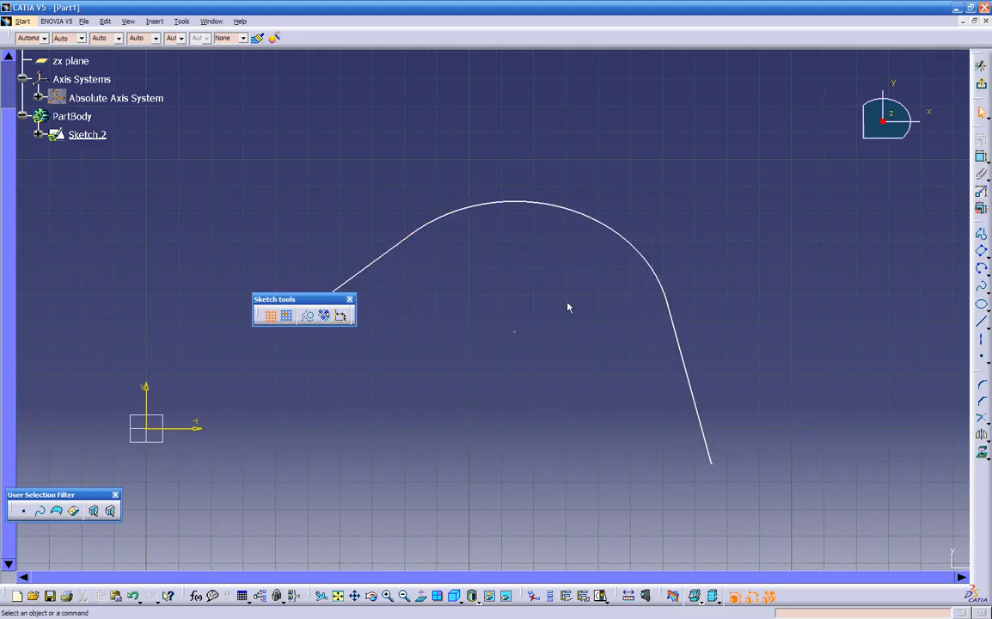
Step: Try a much smaller radius in the corner arc's definition, and undo the change
double_click(581, 215)
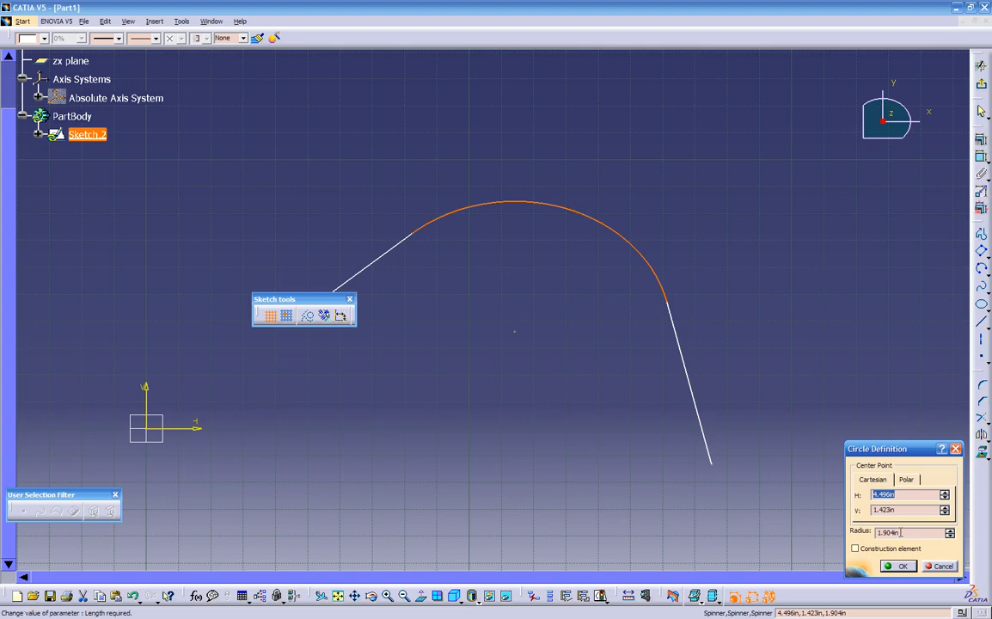
double_click(895, 533)
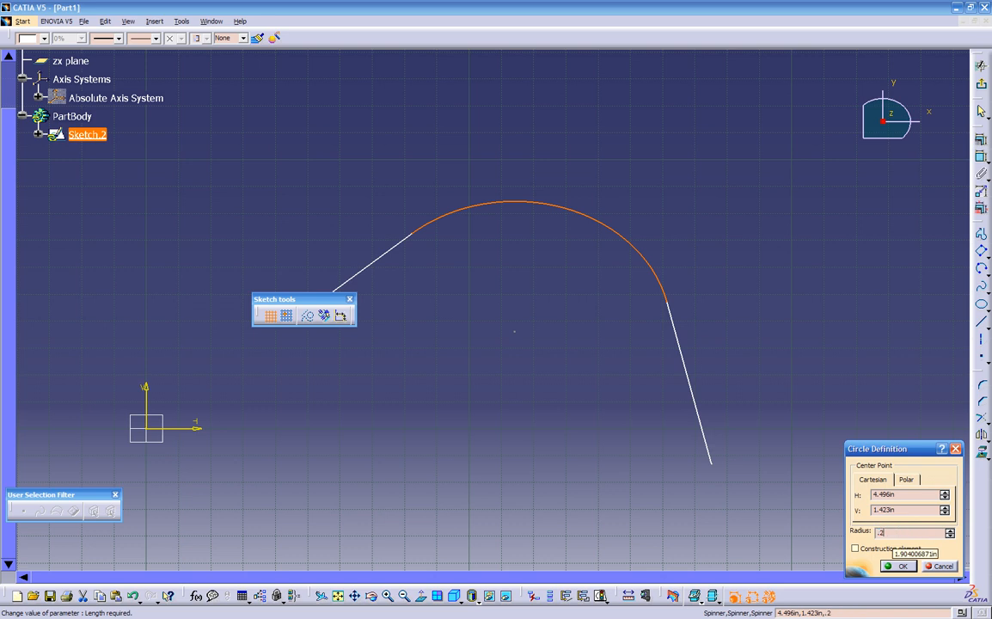
key("Return")
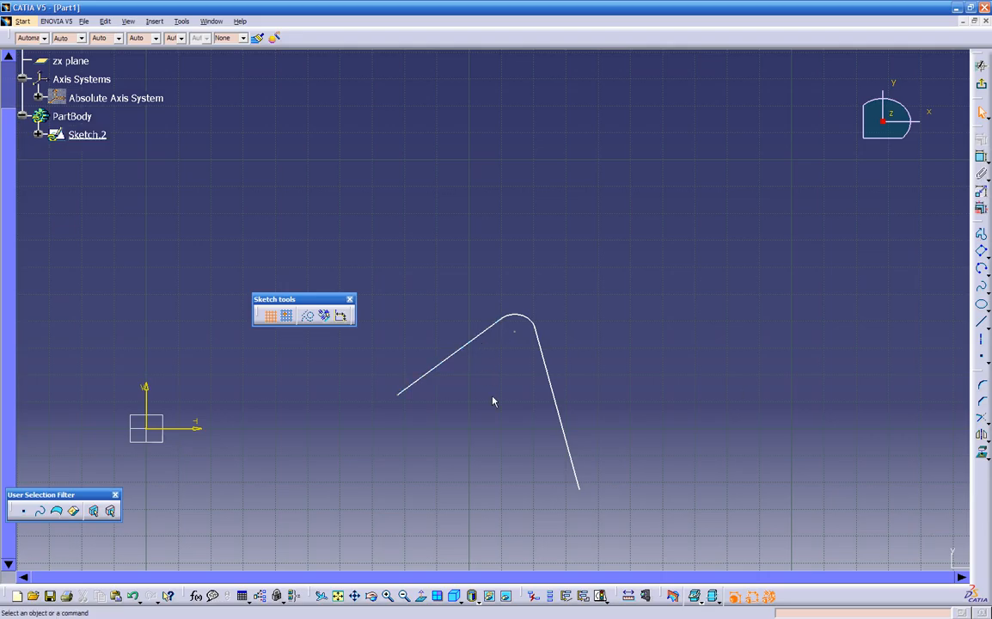
key("ctrl+z")
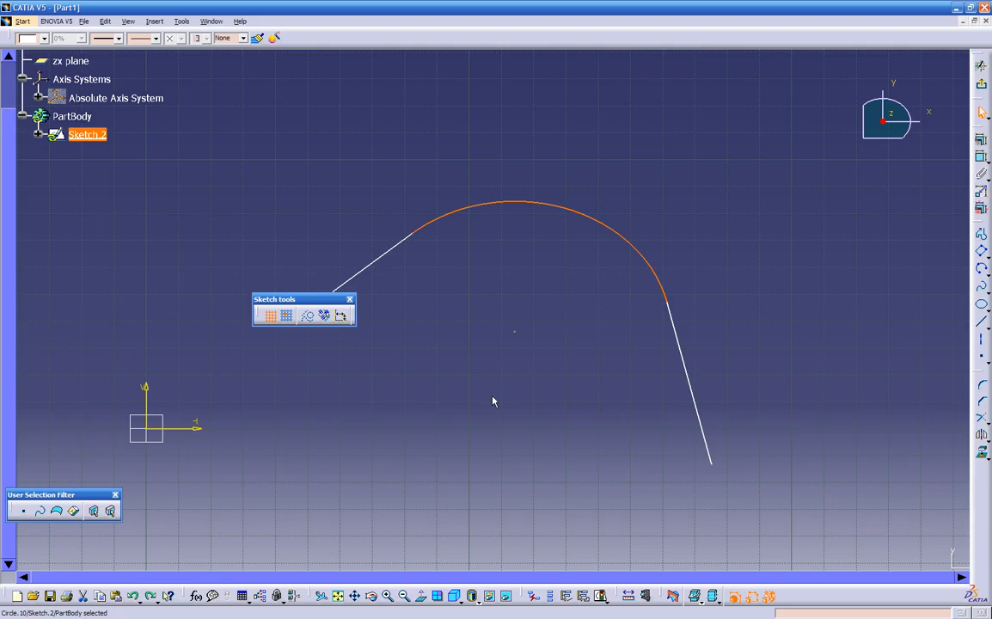
Step: Apply a Fix constraint to each of the two lines adjoining the corner arc
left_click(399, 276)
left_click(387, 258)
right_click(387, 258)
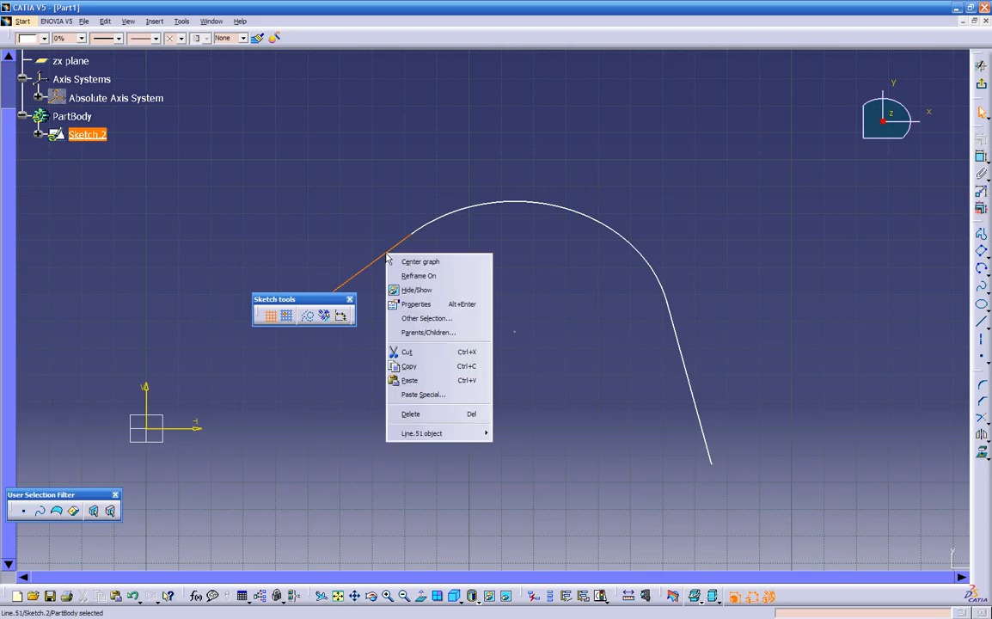
mouse_move(431, 437)
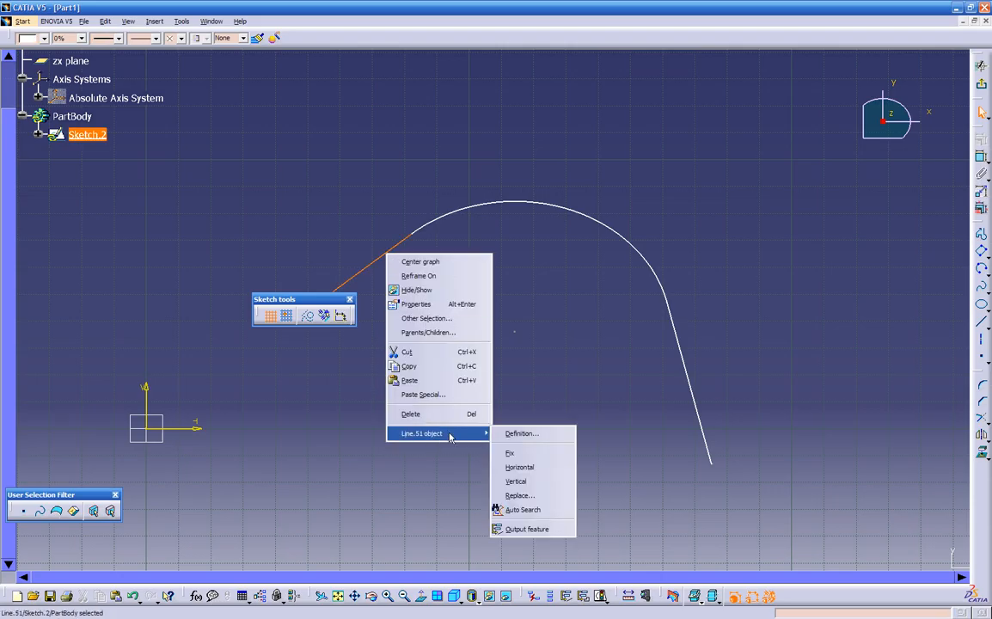
left_click(511, 452)
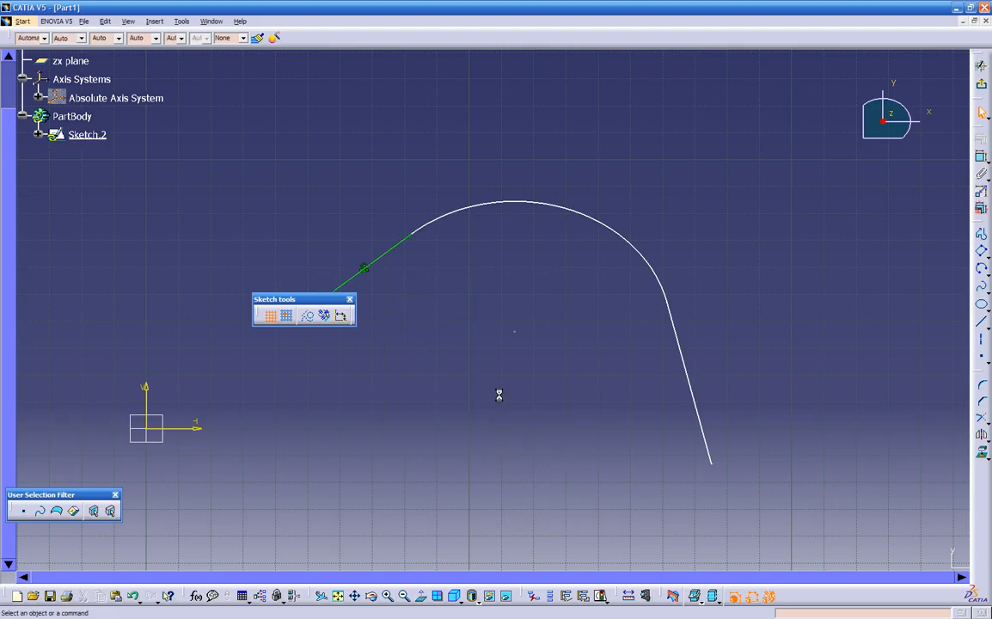
left_click(684, 362)
right_click(684, 364)
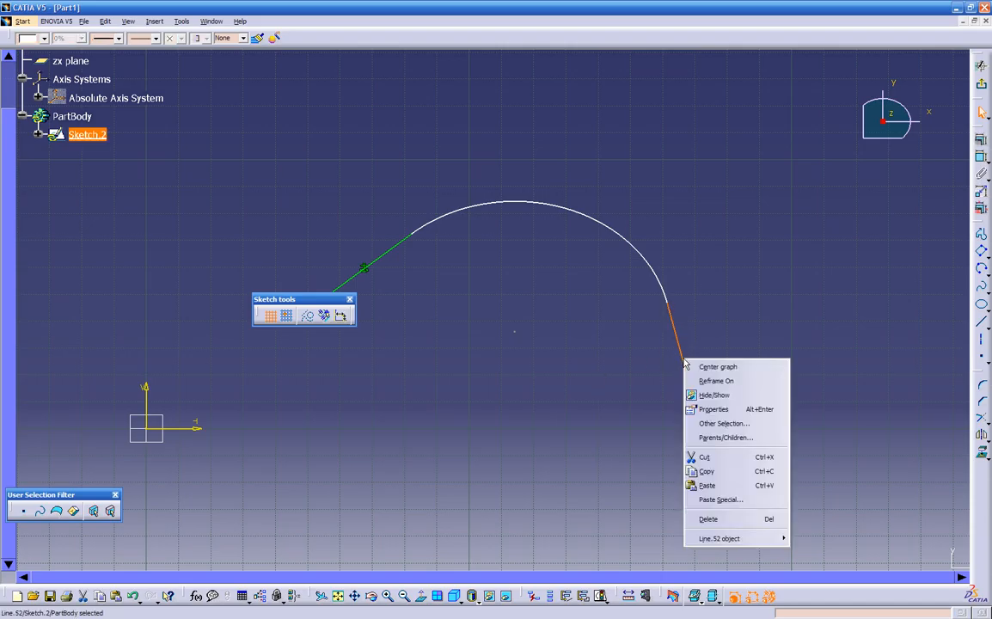
mouse_move(713, 539)
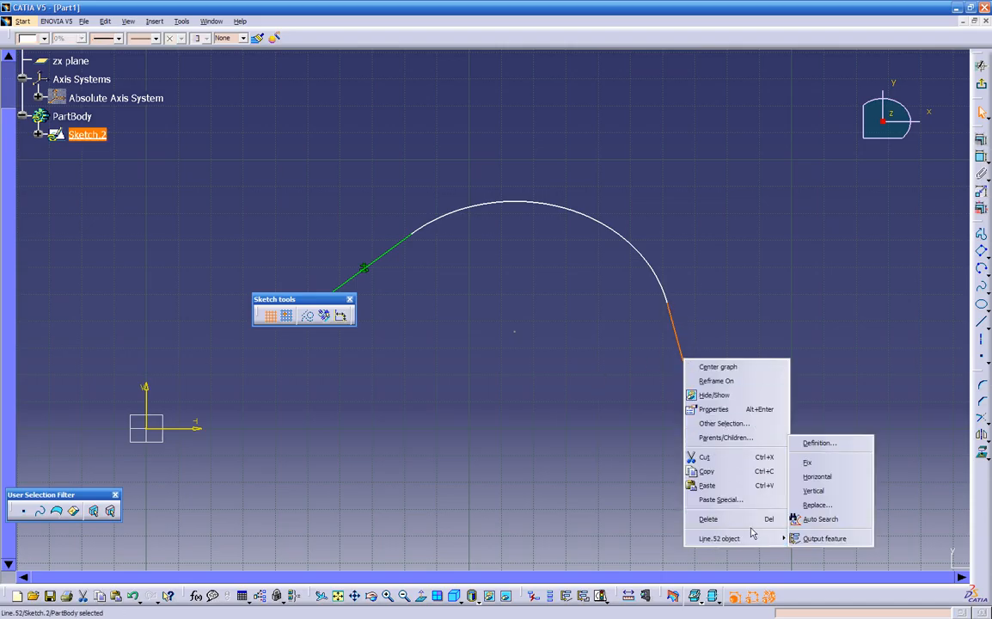
left_click(808, 462)
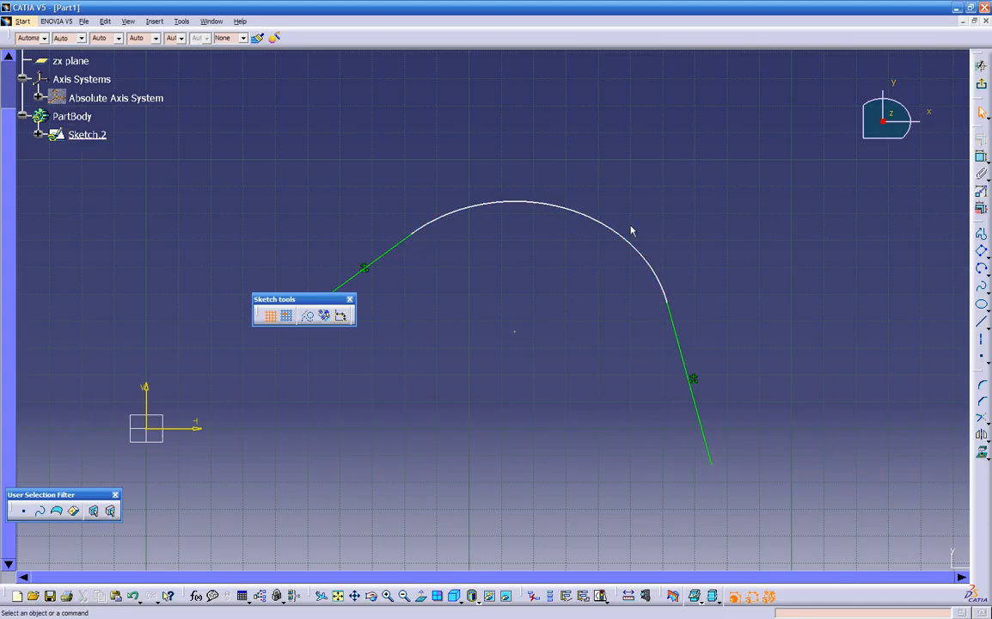
Step: Set the corner arc's radius to 0.25 in in its circle definition
double_click(557, 206)
key("Tab")
key("Tab")
type("0.25")
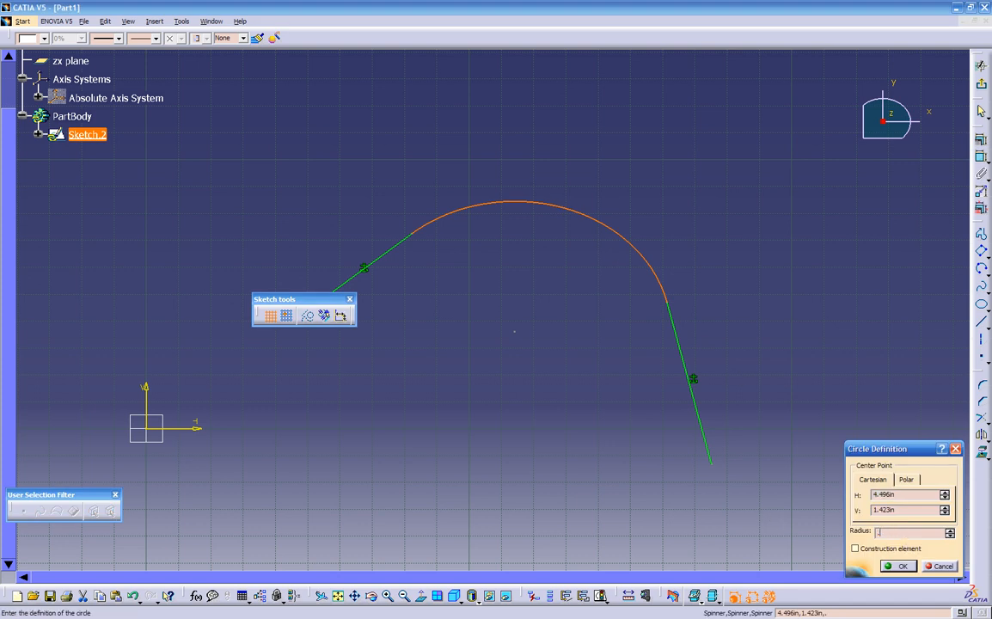
key("Return")
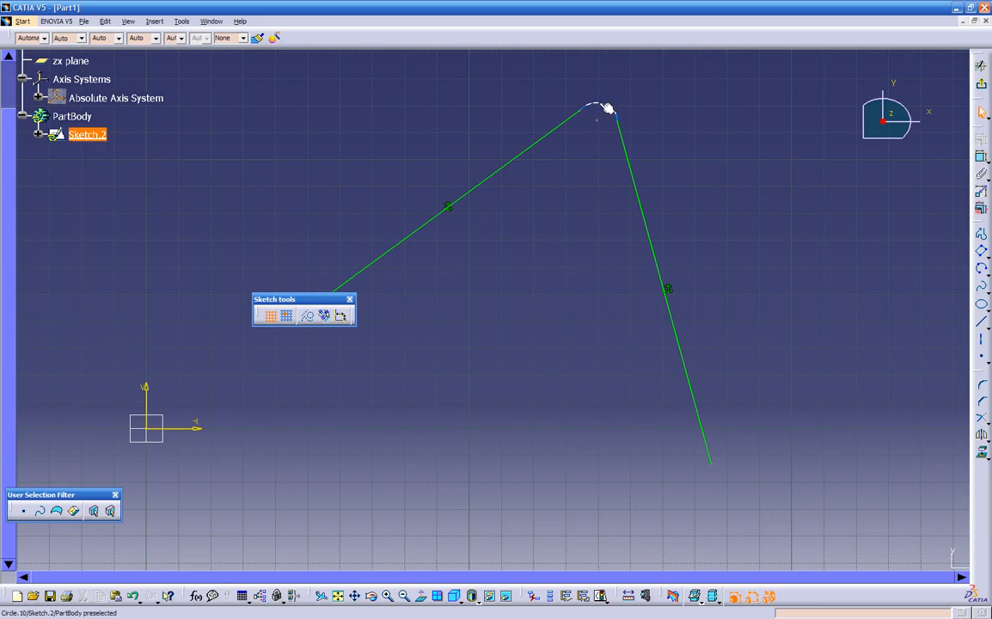
Step: Delete the corner arc and both of its adjoining lines from the sketch
mouse_move(588, 178)
middle_mouse_down()
mouse_move(503, 338)
mouse_move(638, 211)
middle_mouse_up()
left_click(503, 337)
mouse_move(561, 116)
middle_mouse_down()
mouse_move(505, 325)
mouse_move(597, 251)
mouse_move(563, 290)
mouse_move(500, 430)
mouse_move(608, 302)
mouse_move(549, 354)
mouse_move(611, 181)
middle_mouse_up()
left_click(504, 325)
left_click(554, 320)
left_click(608, 302)
left_click(643, 110)
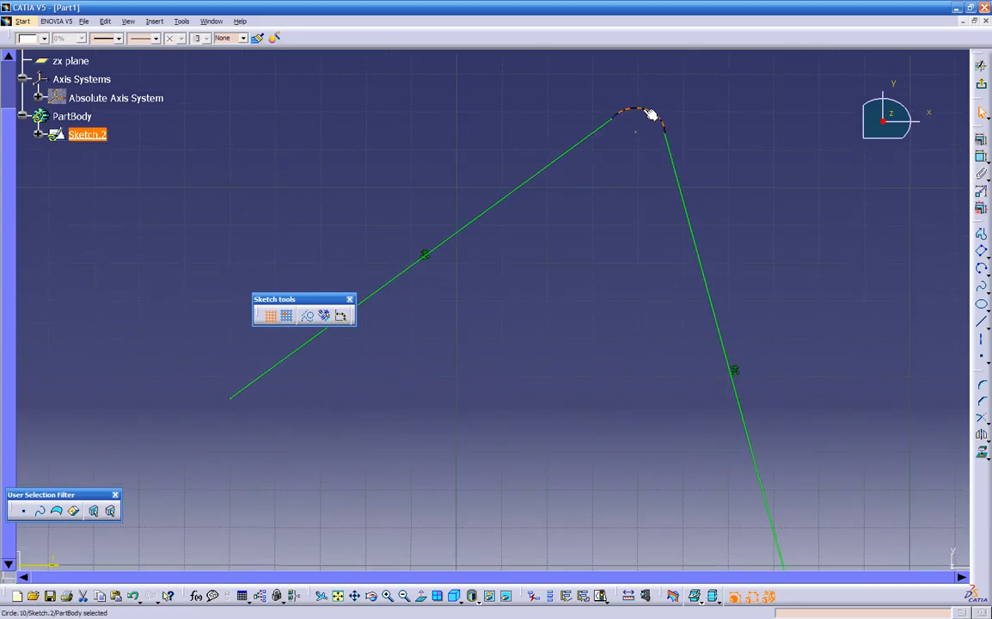
key("Delete")
left_click(607, 121)
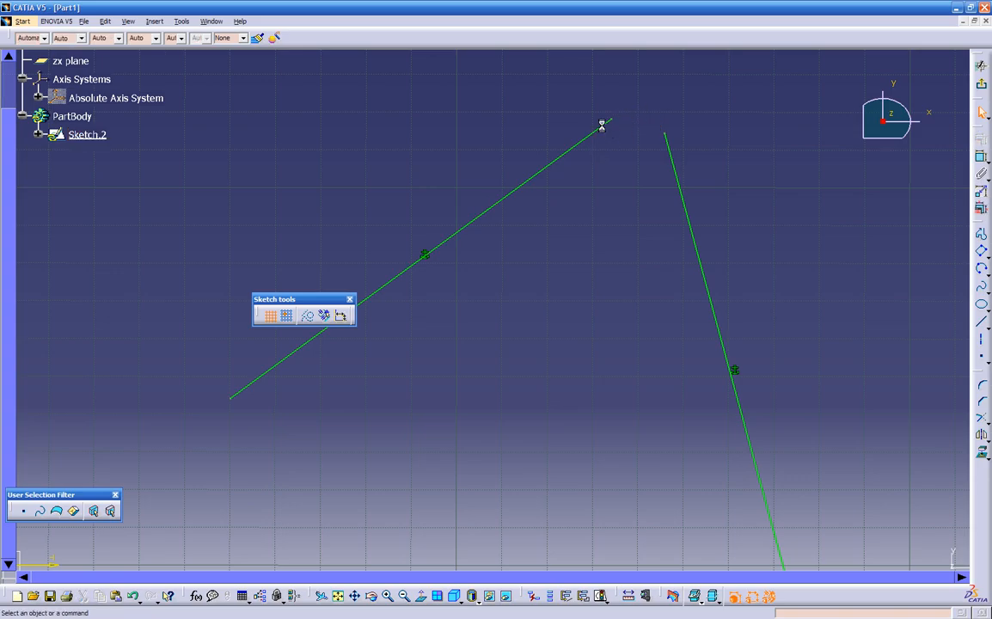
key("Delete")
left_click(689, 194)
key("Delete")
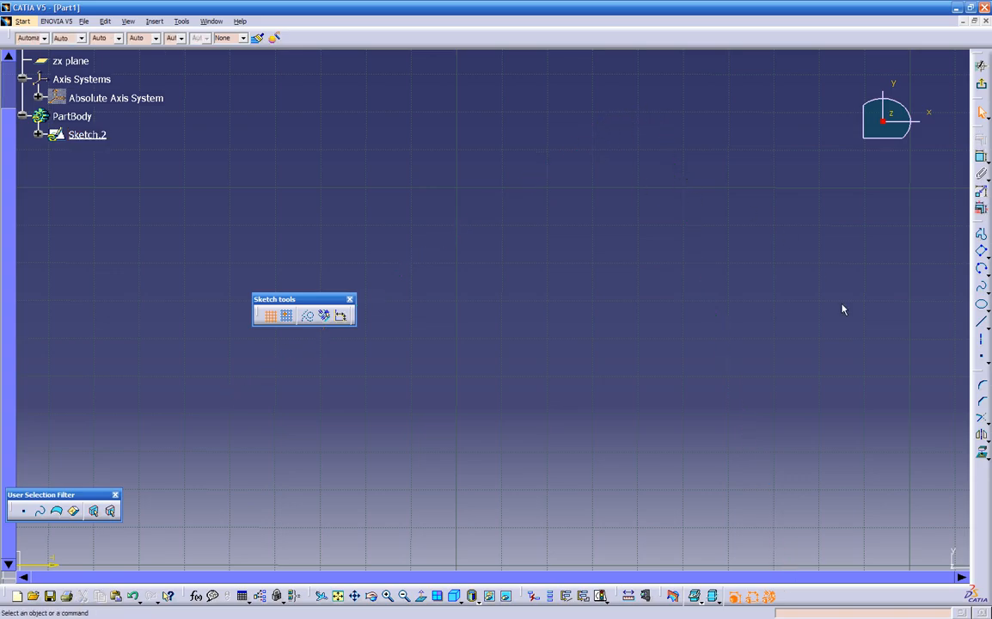
Step: Start the Line command, move the Sketch tools toolbar beneath the drawing area and dock User Selection Filter beside the Graphic Properties toolbar
left_click(981, 321)
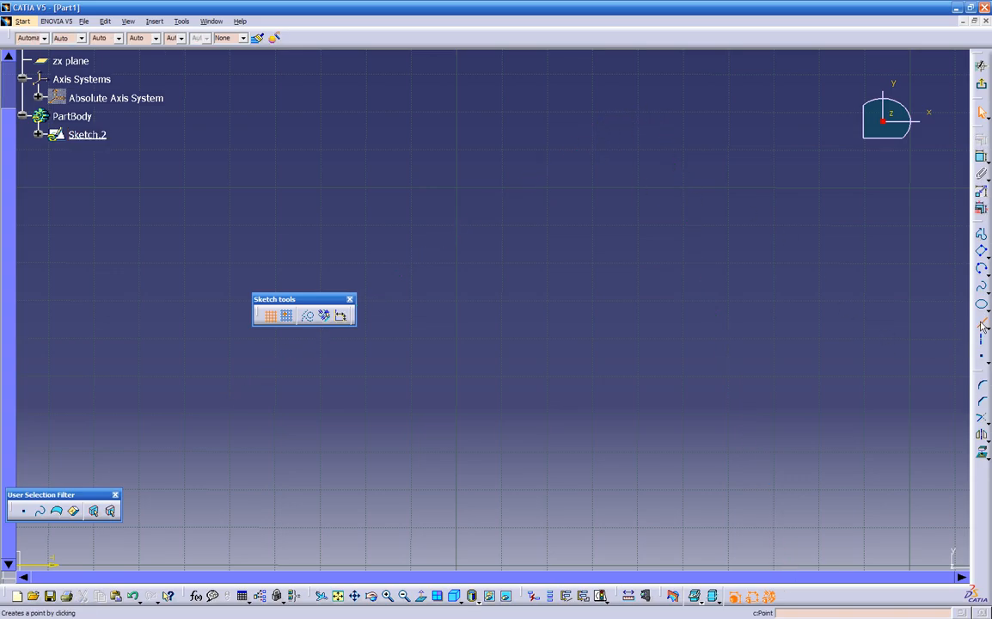
mouse_move(364, 300)
left_mouse_down()
mouse_move(104, 431)
mouse_move(9, 430)
mouse_move(135, 396)
mouse_move(134, 375)
mouse_move(122, 595)
mouse_move(135, 564)
mouse_move(131, 540)
mouse_move(139, 563)
mouse_move(236, 114)
mouse_move(241, 17)
mouse_move(242, 31)
mouse_move(294, 43)
mouse_move(69, 545)
mouse_move(46, 542)
mouse_move(85, 483)
left_mouse_up()
left_click_drag(85, 528, 69, 522)
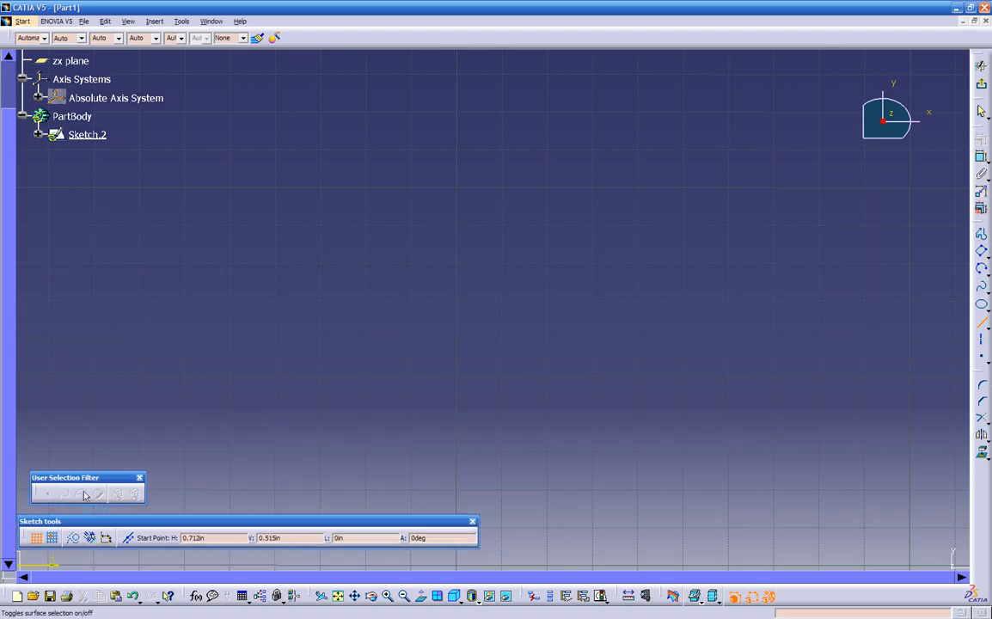
left_click_drag(85, 478, 332, 35)
Step: Check the list of available toolbars, then undock the User Selection Filter toolbar and hide it
right_click(455, 37)
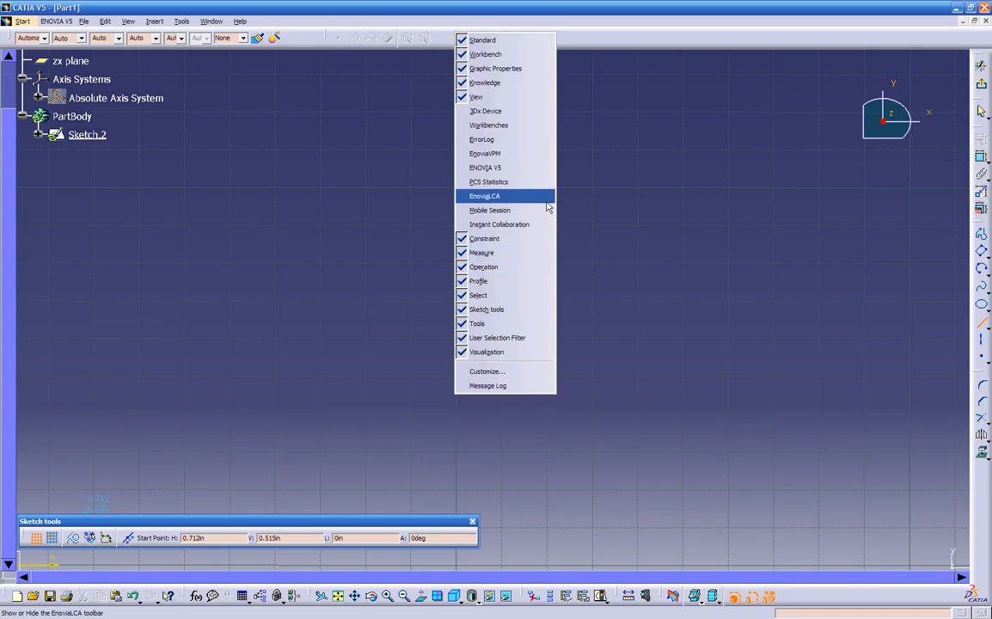
left_click(642, 196)
left_click_drag(326, 36, 344, 79)
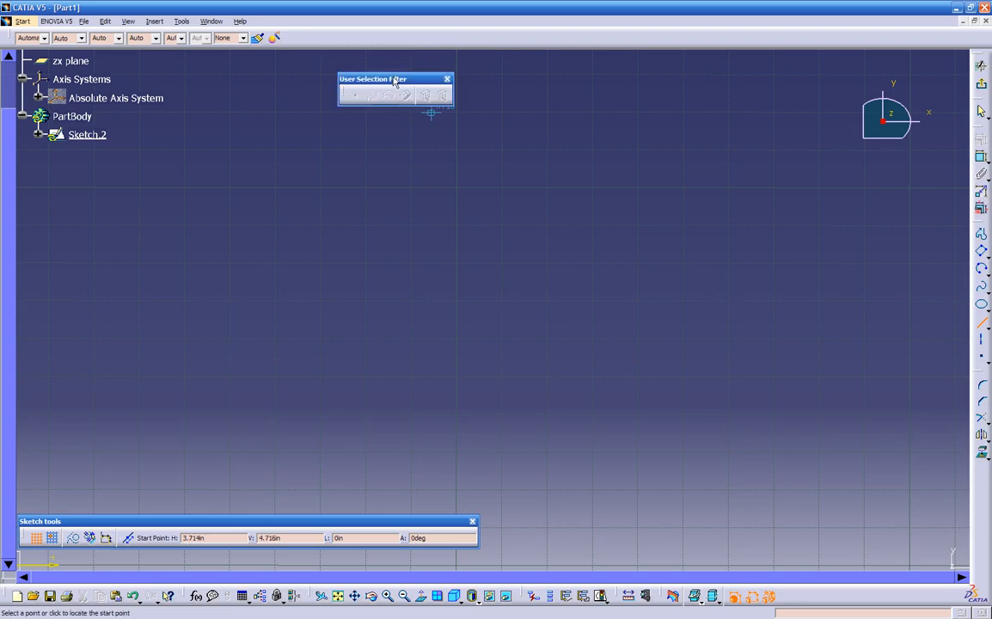
left_click(448, 79)
Step: Show the User Selection Filter toolbar again and move it slightly lower over the drawing area
right_click(435, 38)
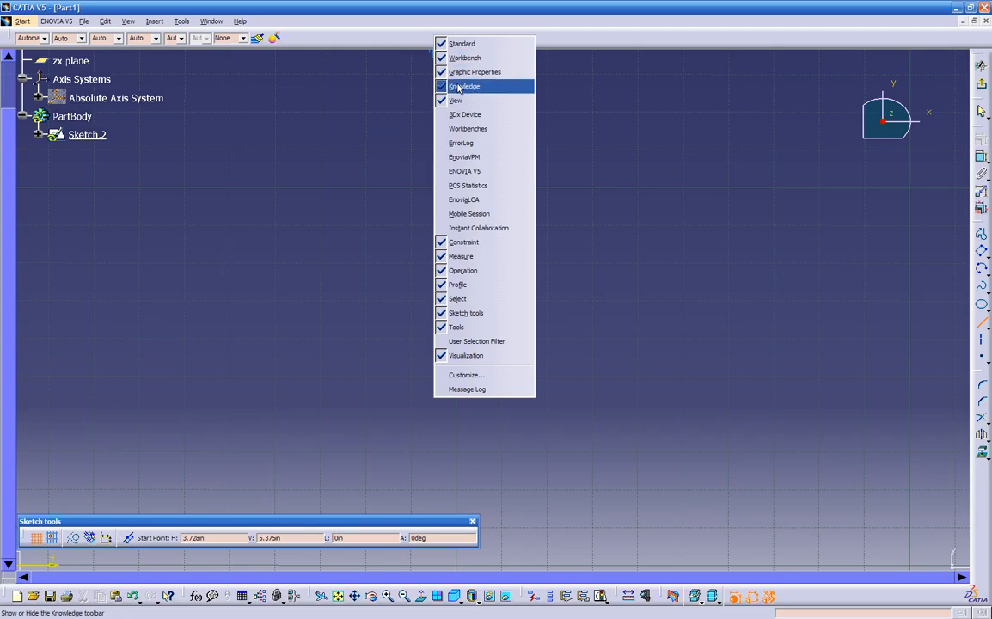
left_click(465, 342)
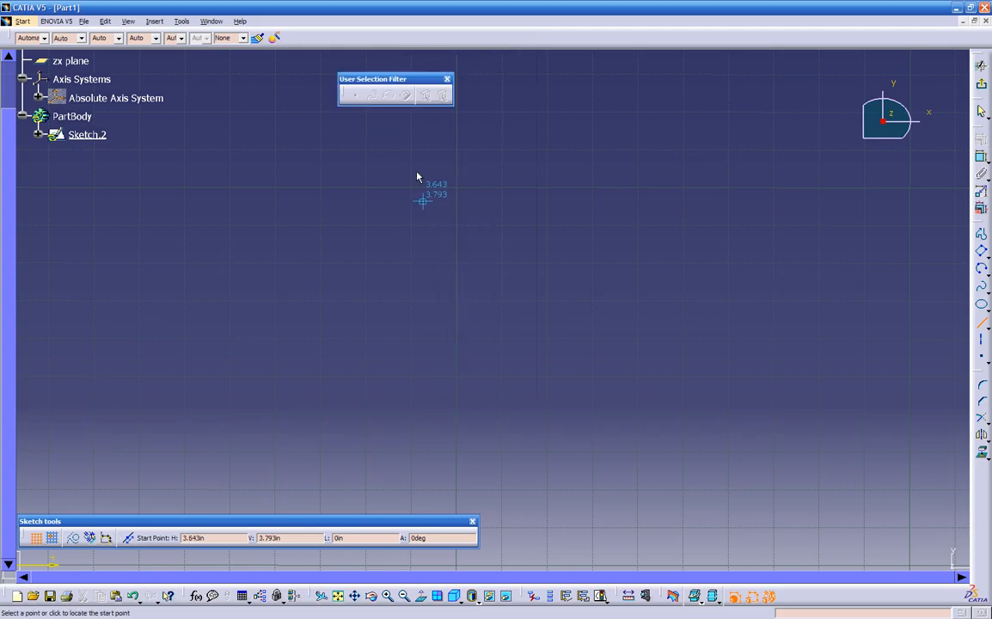
left_click_drag(440, 156, 373, 133)
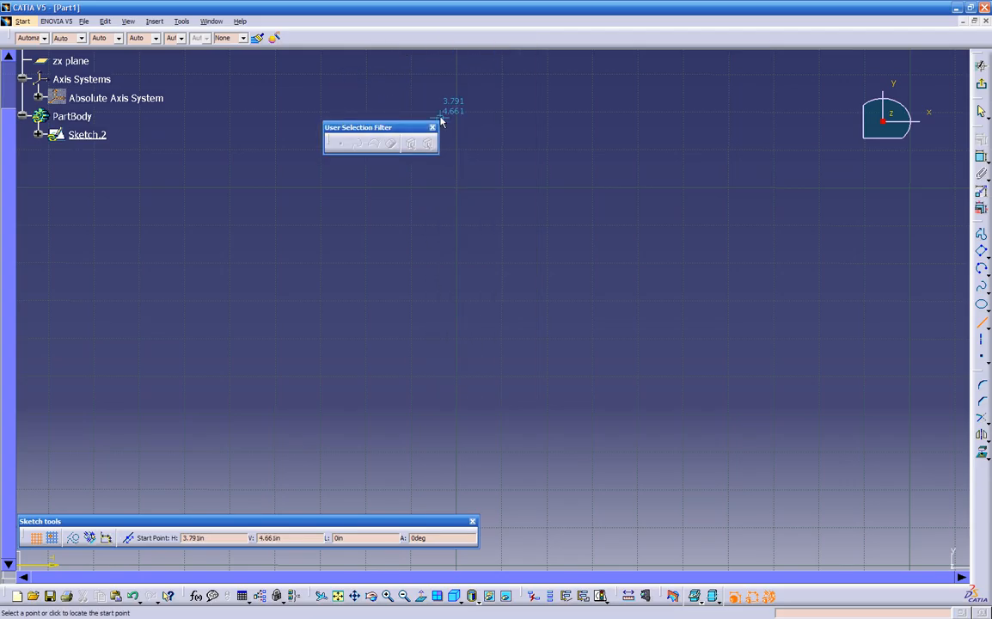
Step: Reorder the docked sketcher toolbars, moving Operation ahead of Constraint and Profile to the head of the column
left_click_drag(981, 377, 909, 376)
mouse_move(901, 365)
left_mouse_down()
mouse_move(980, 376)
mouse_move(886, 257)
mouse_move(962, 378)
mouse_move(867, 309)
mouse_move(778, 278)
mouse_move(890, 344)
left_mouse_up()
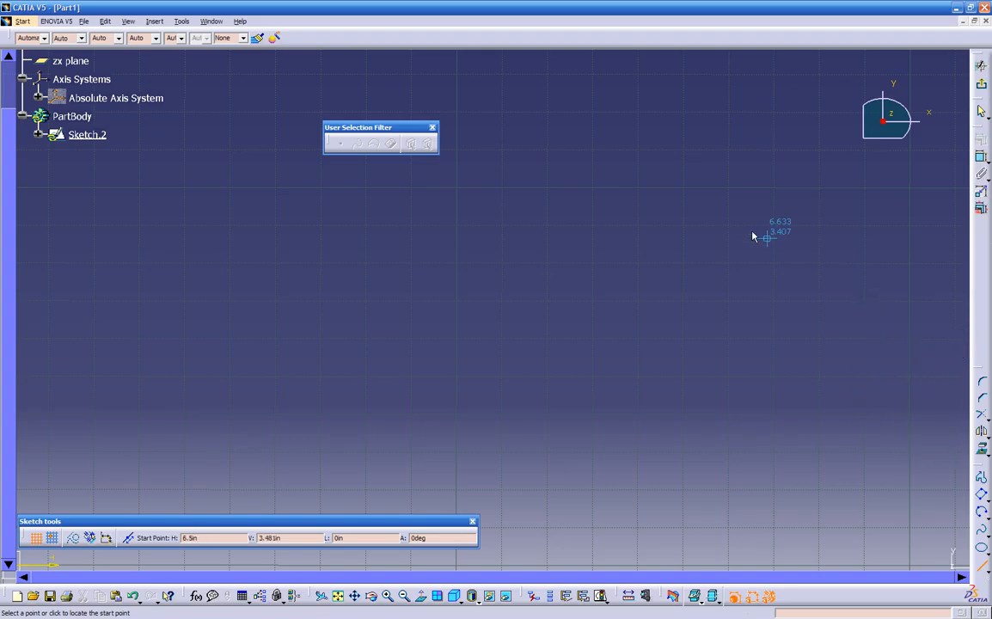
left_click_drag(971, 253, 974, 220)
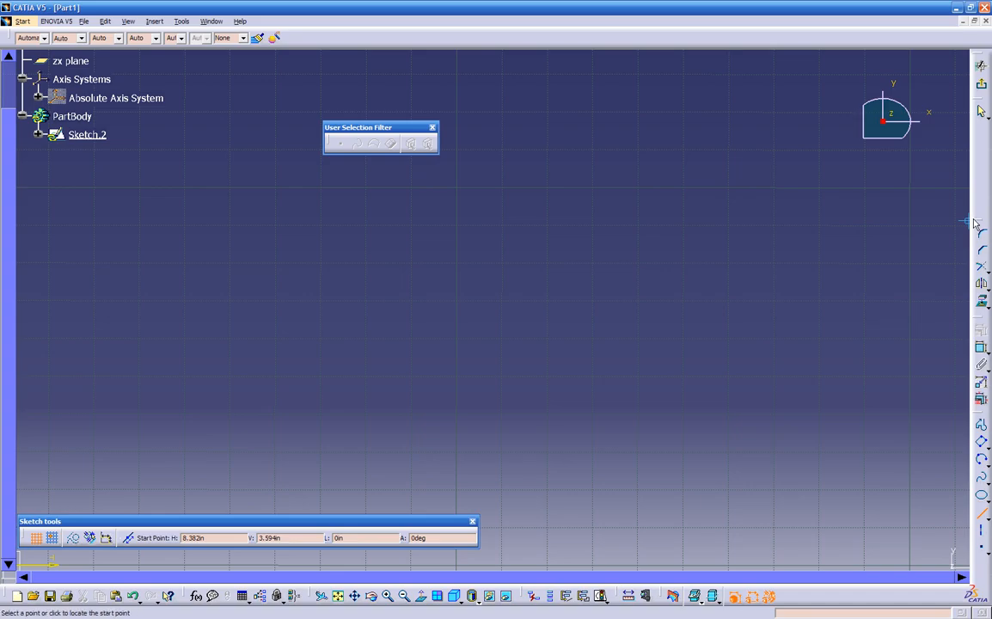
left_click_drag(975, 322, 971, 129)
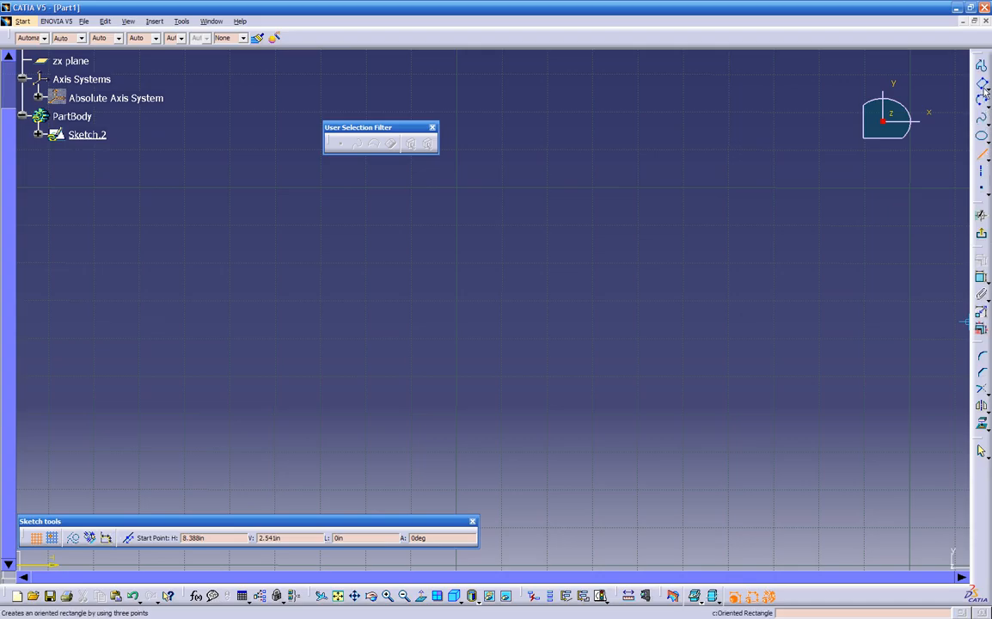
Step: Float the Profile toolbar, redock it between the Constraint and Operation toolbars, and hide the User Selection Filter toolbar
left_click_drag(979, 55, 870, 205)
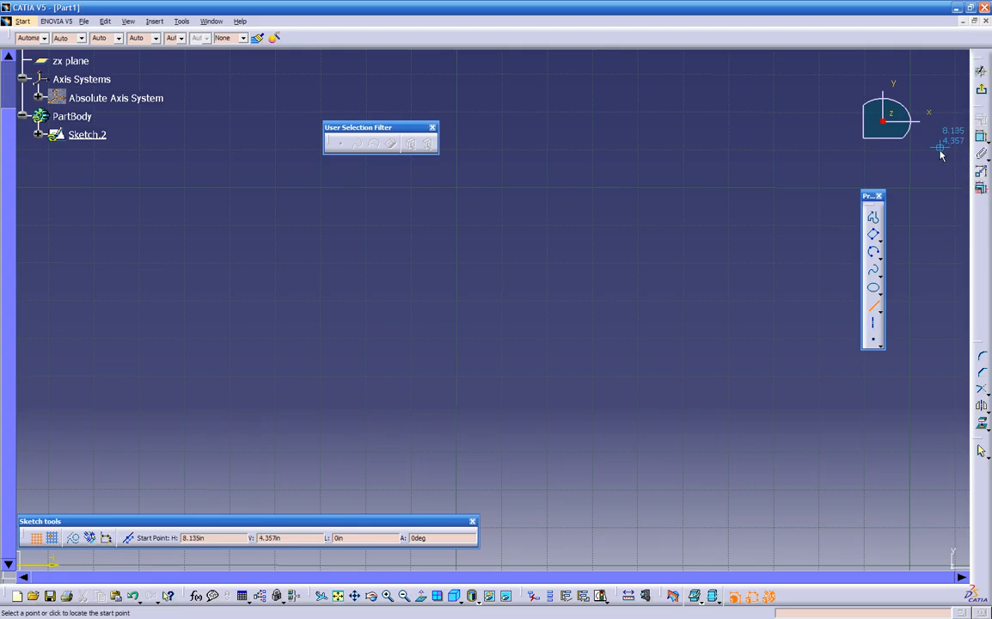
left_click_drag(866, 196, 969, 202)
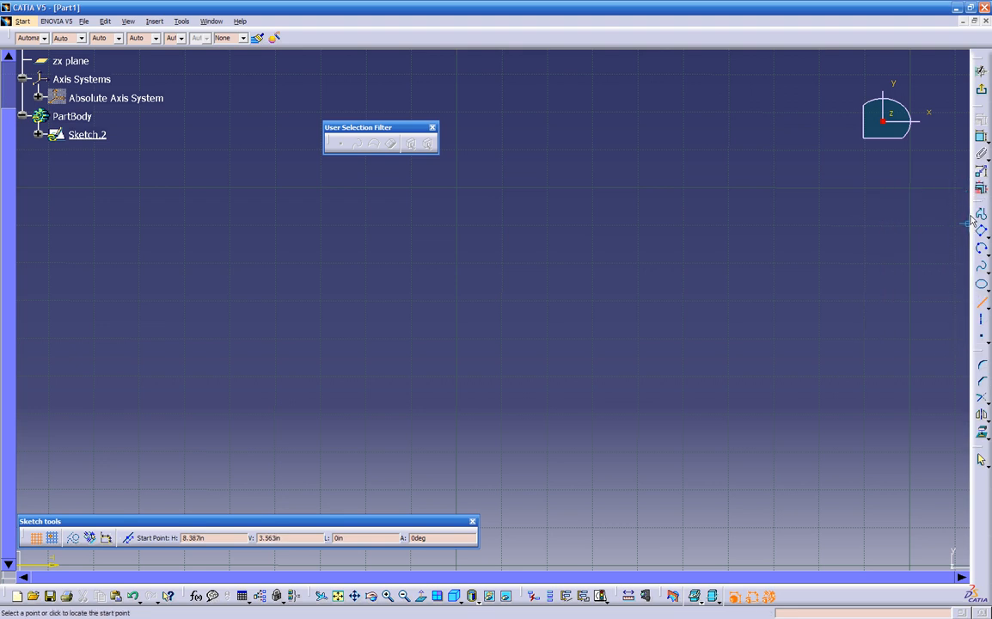
left_click(434, 128)
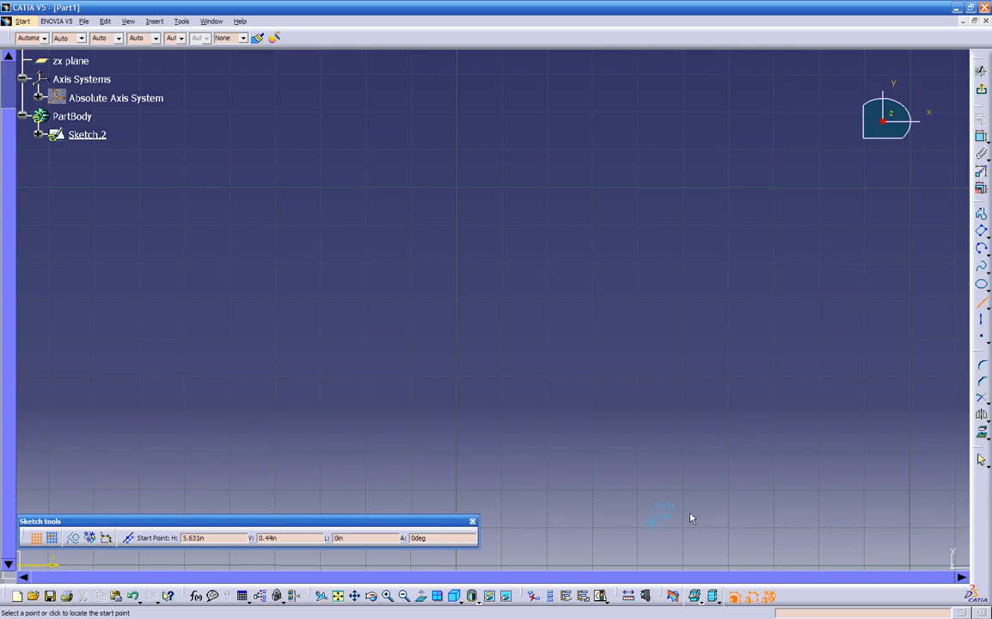
Step: Enable Lock Toolbar Position in the customization options and try to move the docked Operation toolbar
right_click(554, 43)
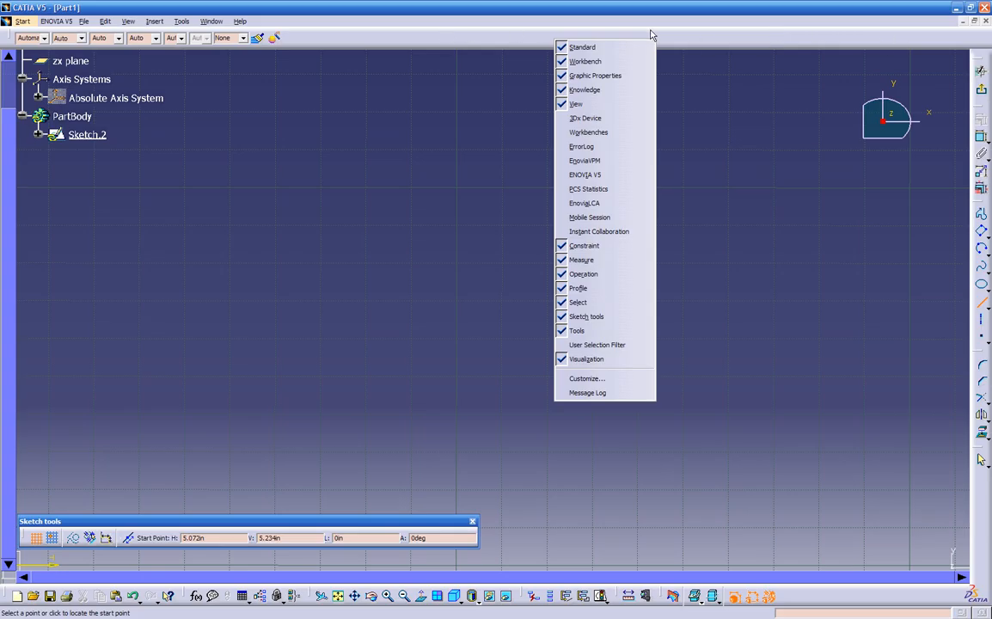
left_click(585, 378)
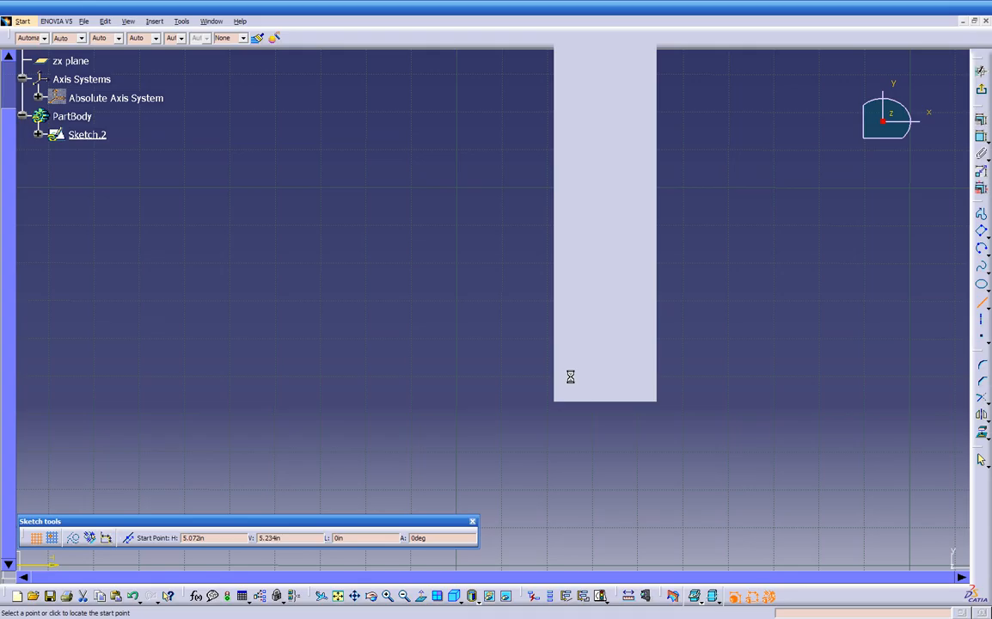
left_click(438, 173)
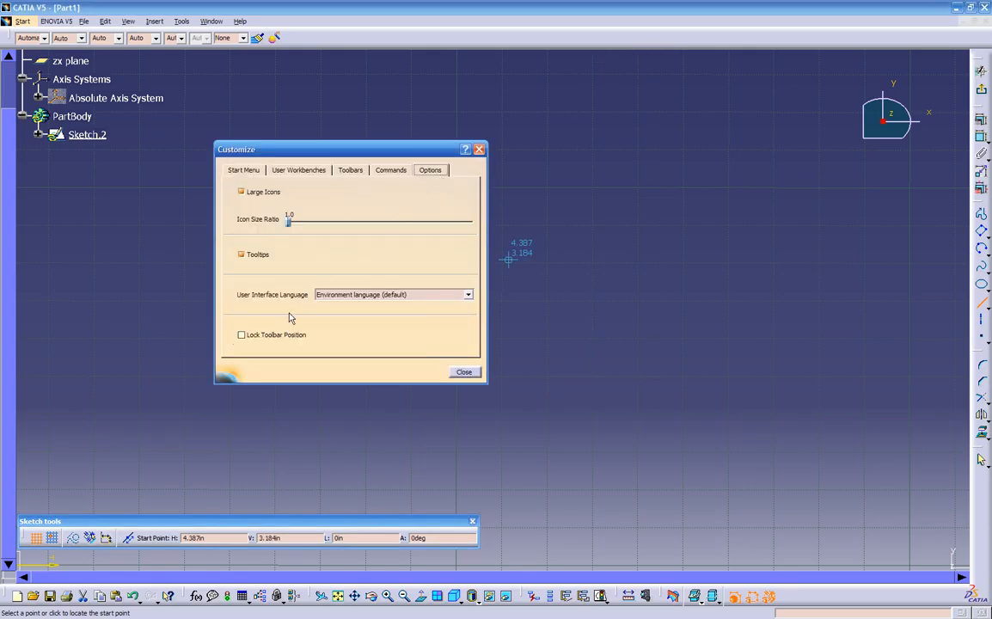
left_click(256, 337)
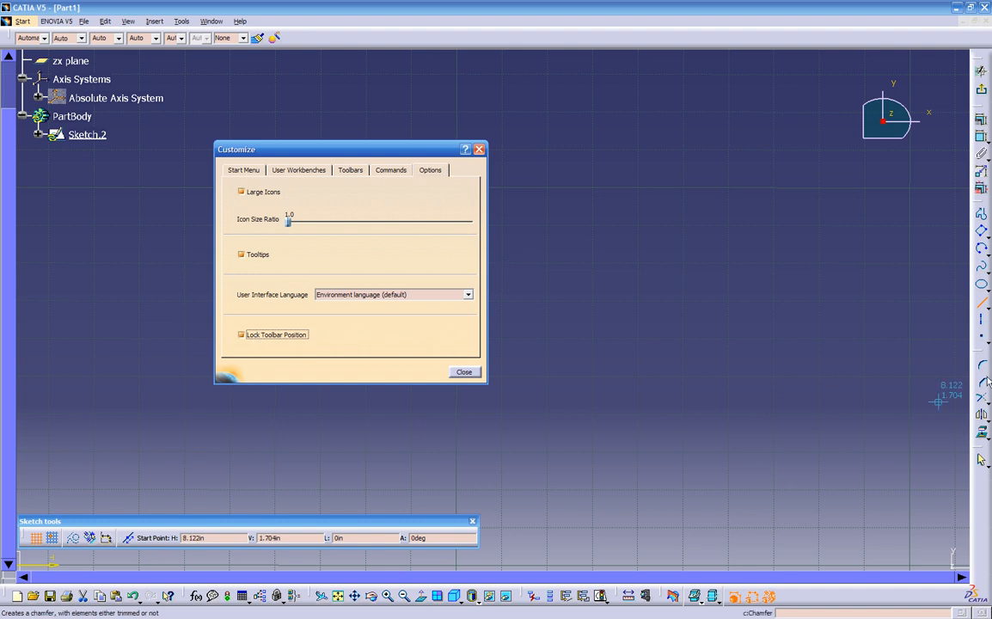
left_click_drag(981, 356, 927, 368)
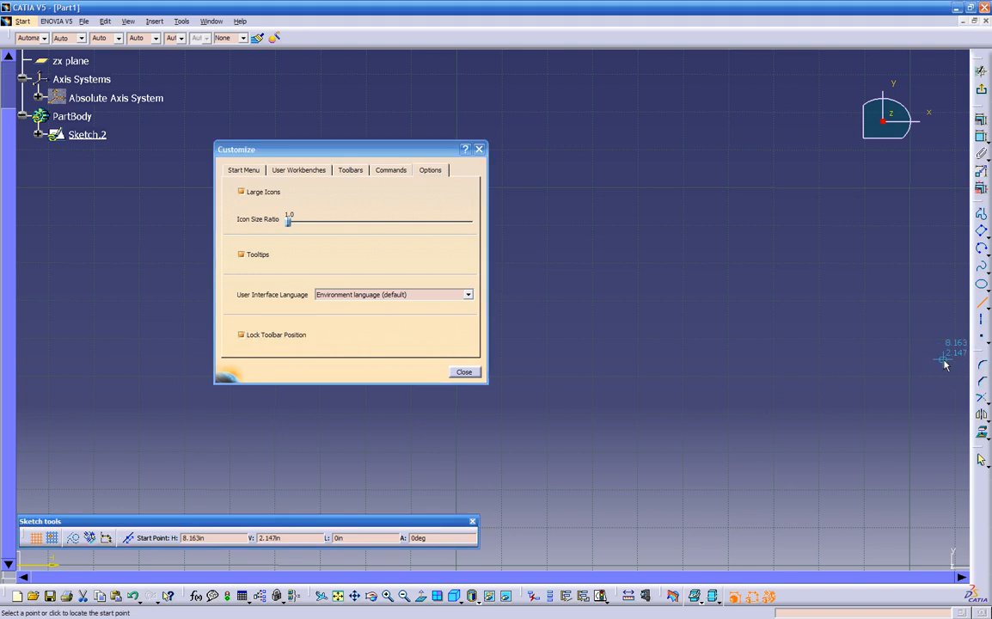
right_click(979, 488)
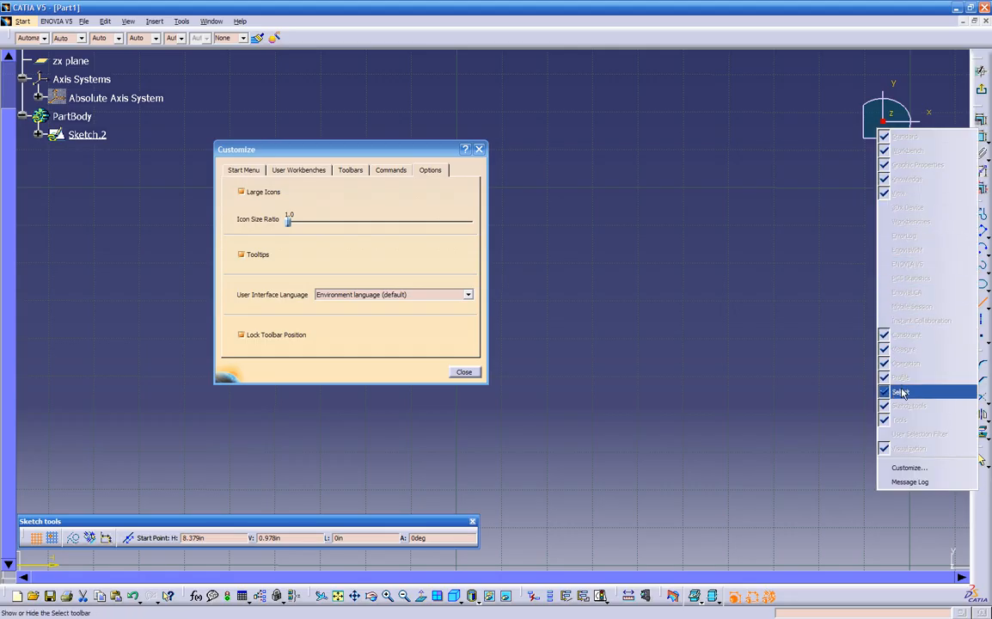
Step: Disable Lock Toolbar Position, check the toolbar list again, and close the customization settings
left_click(254, 335)
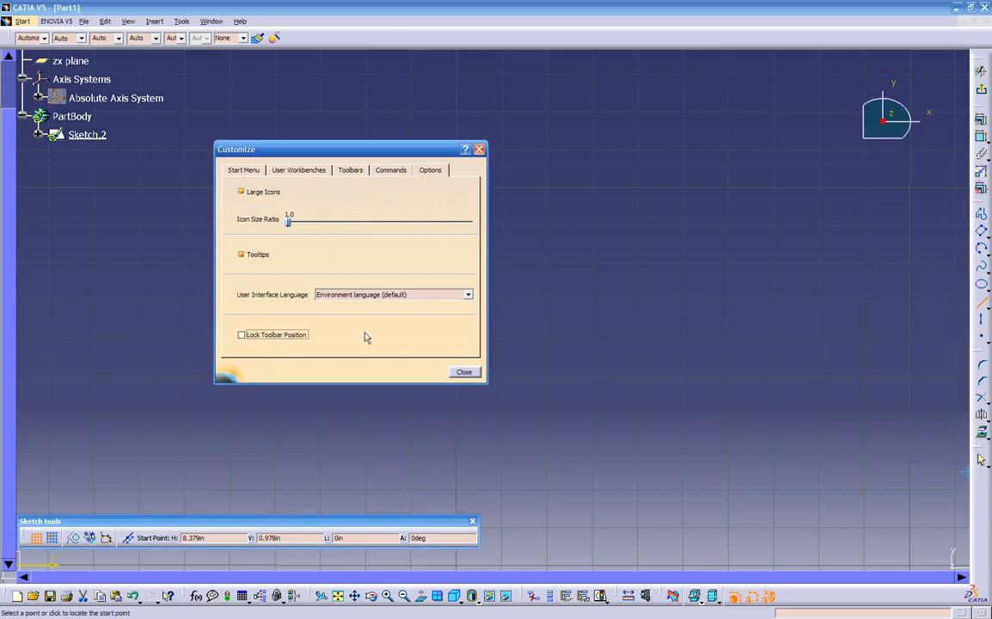
right_click(986, 517)
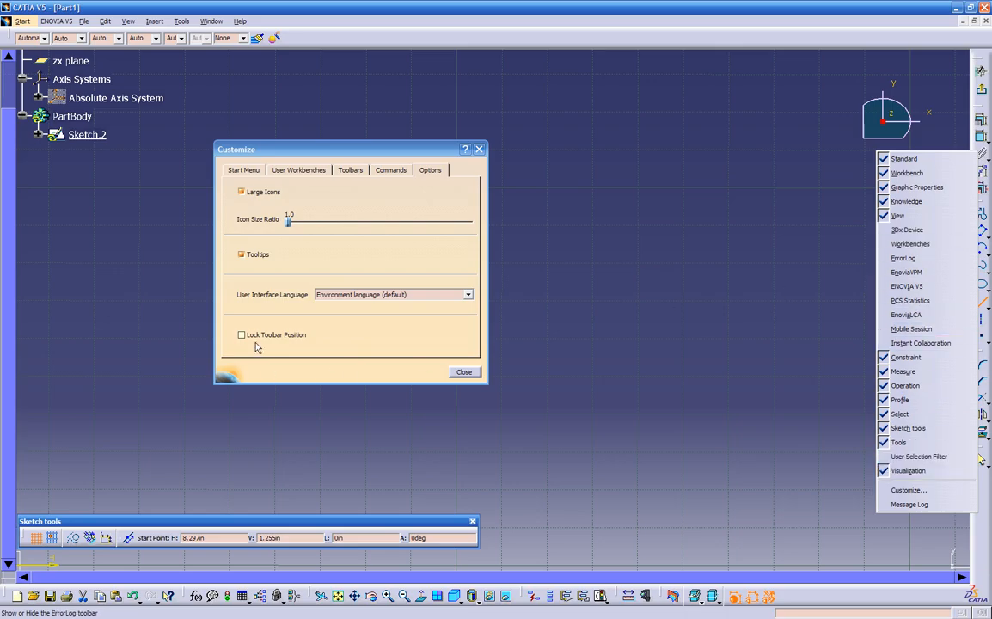
left_click(463, 372)
left_click(462, 372)
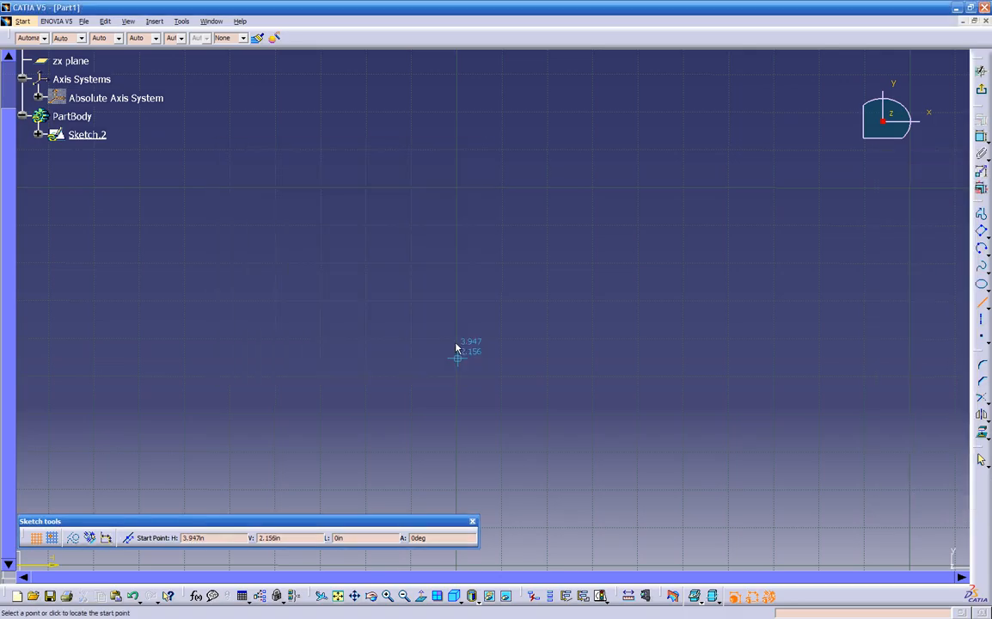
Step: Sketch two separate slanted lines above the horizontal axis, one rising steadily and one steep line descending below the axis
mouse_move(534, 291)
middle_mouse_down()
mouse_move(510, 401)
mouse_move(486, 419)
mouse_move(507, 312)
middle_mouse_up()
left_click(534, 291)
left_click(489, 382)
mouse_move(440, 361)
middle_mouse_down()
mouse_move(450, 383)
mouse_move(380, 402)
middle_mouse_up()
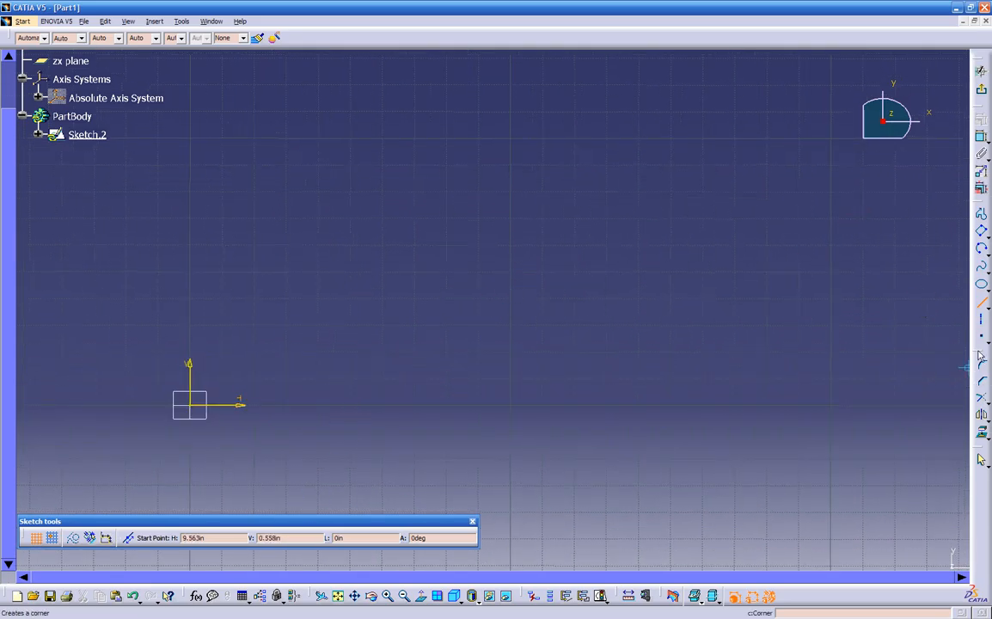
left_click(589, 133)
left_click(381, 339)
left_click(754, 184)
left_click(825, 466)
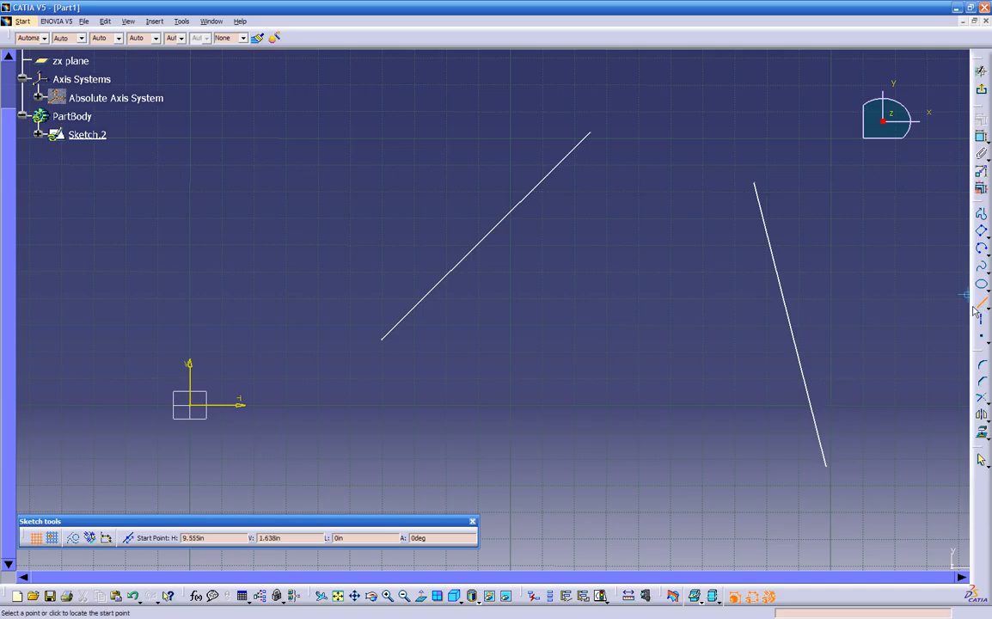
key("Escape")
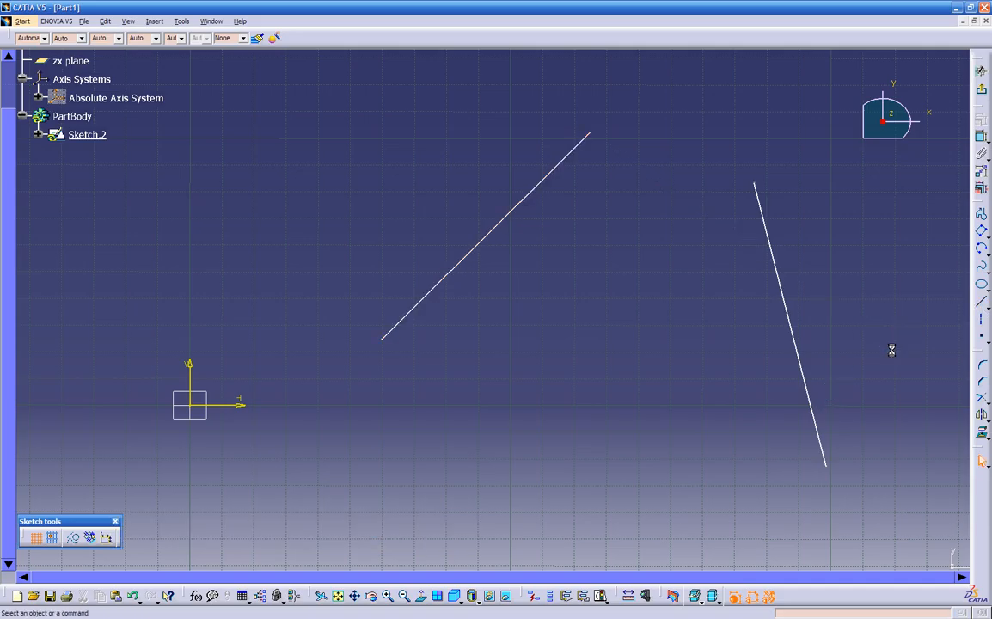
Step: Create a tangent corner arc between the two lines, trim both lines to it, and inspect the arc up close
left_click(983, 367)
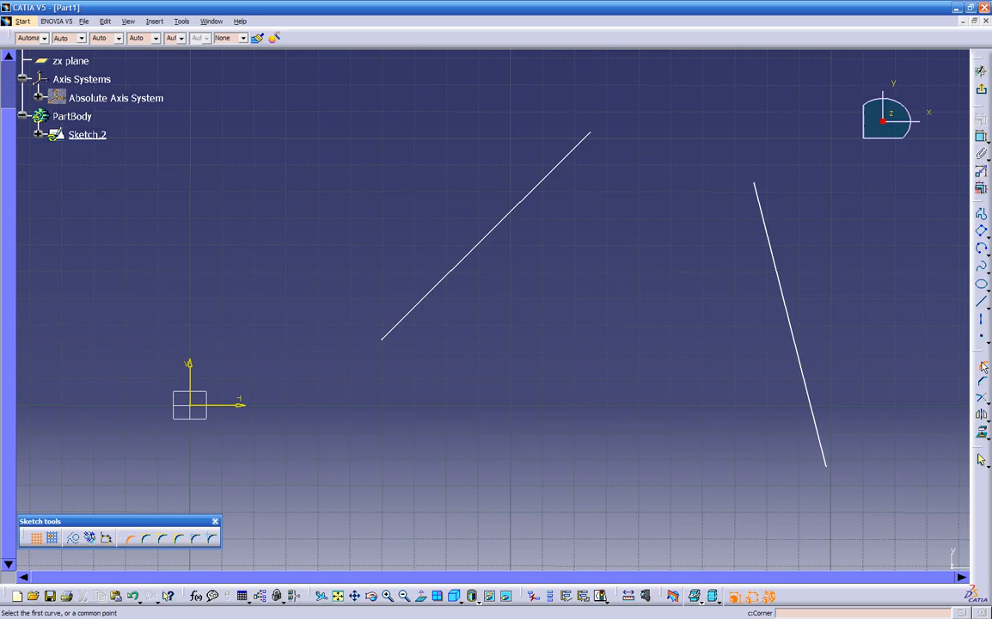
left_click(762, 219)
left_click(585, 139)
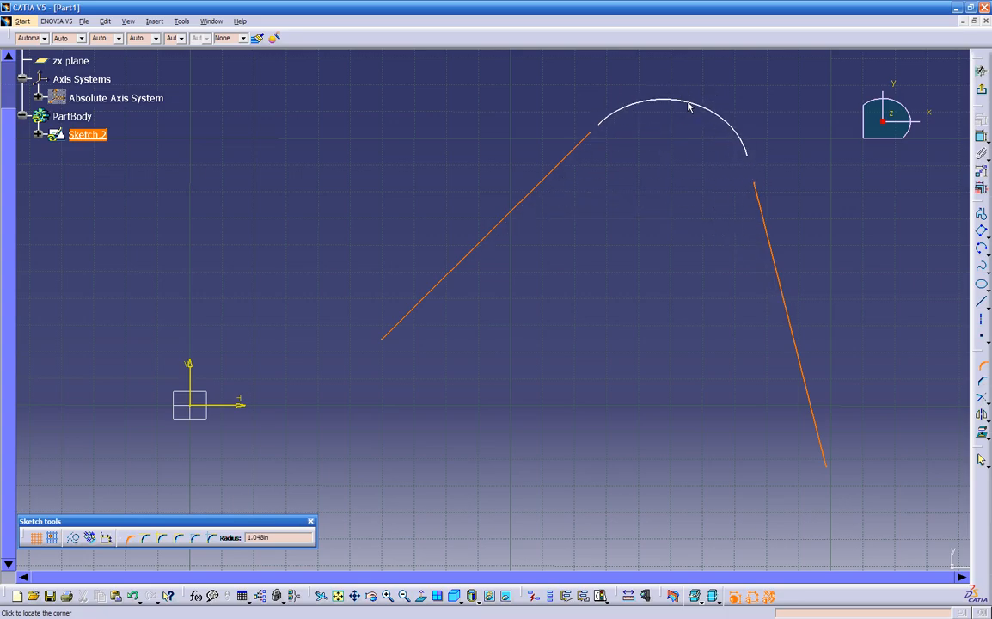
key("Tab")
key("Return")
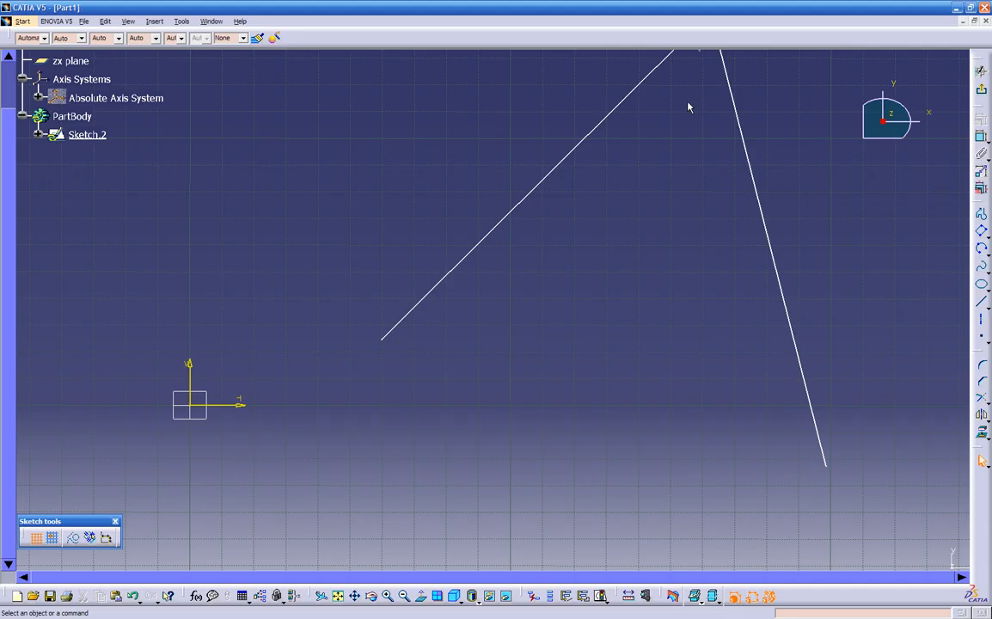
mouse_move(688, 108)
middle_mouse_down()
mouse_move(449, 443)
mouse_move(546, 332)
mouse_move(358, 209)
middle_mouse_up()
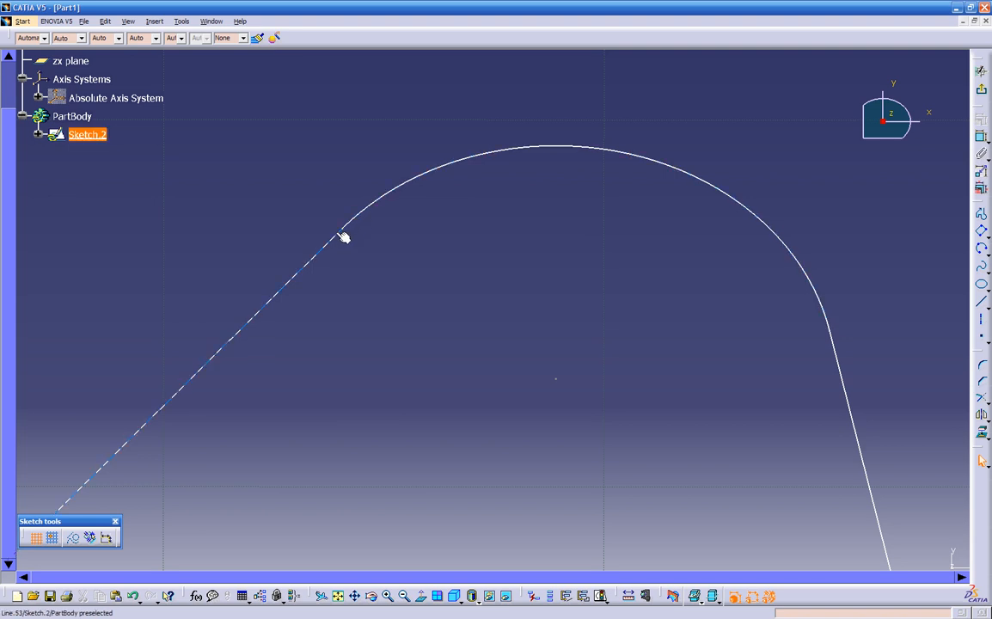
mouse_move(470, 256)
middle_mouse_down()
mouse_move(416, 427)
mouse_move(458, 319)
mouse_move(463, 361)
mouse_move(492, 312)
mouse_move(486, 345)
mouse_move(487, 223)
mouse_move(450, 249)
mouse_move(485, 312)
middle_mouse_up()
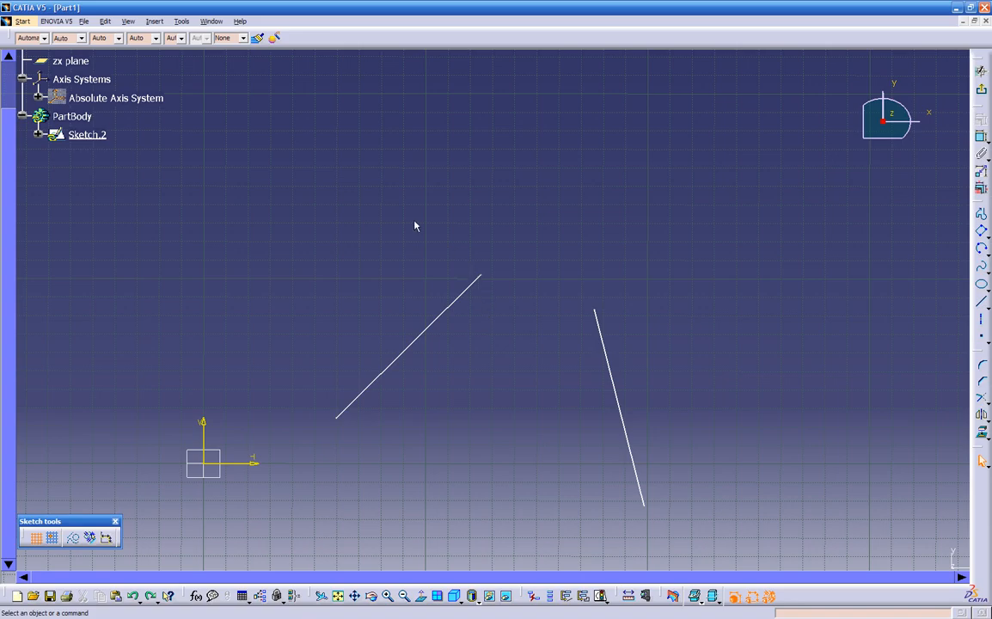
Step: Select both untrimmed slanted lines together and delete them from the sketch
mouse_move(316, 183)
left_mouse_down()
mouse_move(572, 466)
mouse_move(713, 538)
mouse_move(697, 505)
left_mouse_up()
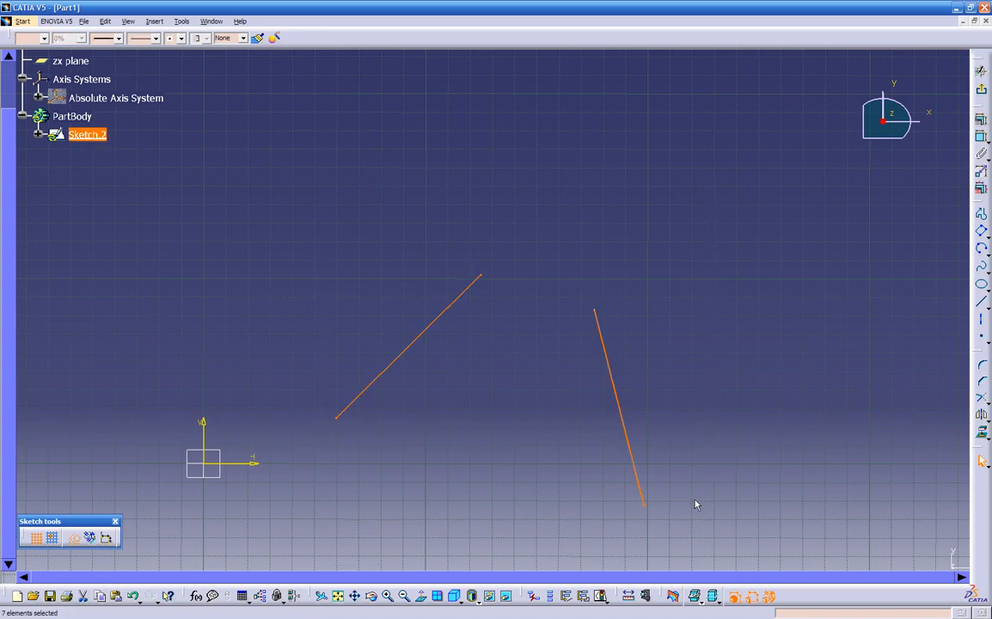
key("Delete")
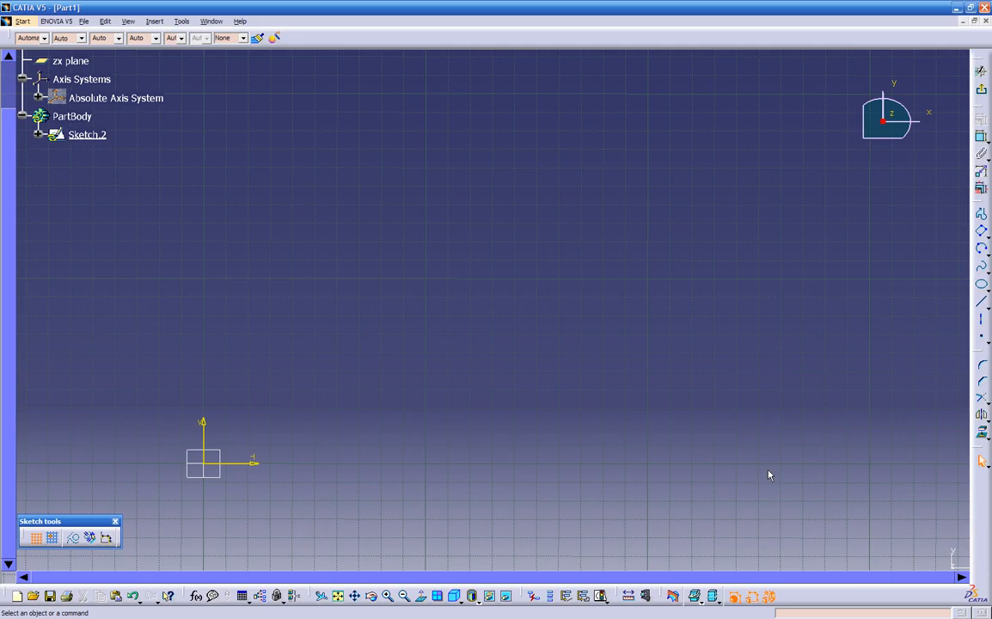
Step: Restore the two deleted slanted lines by undoing the deletion, and leave both lines unselected
key("ctrl+z")
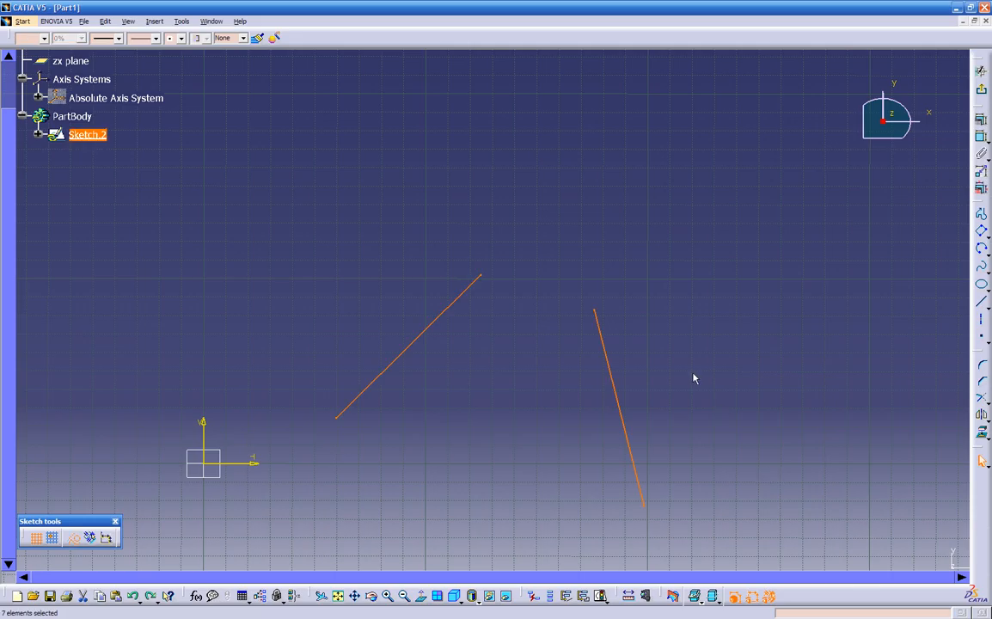
key("Delete")
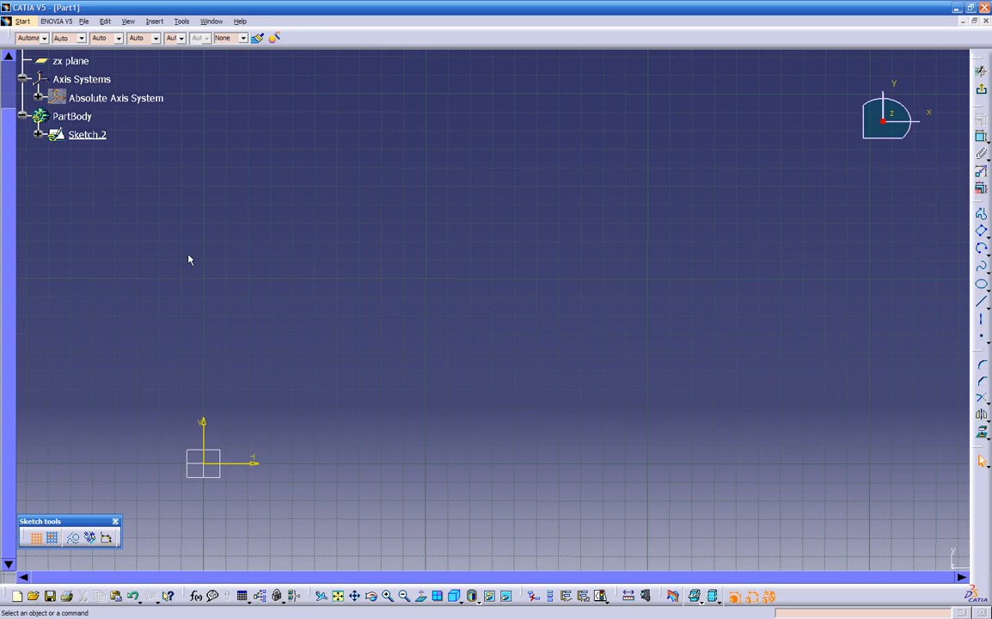
left_click(134, 597)
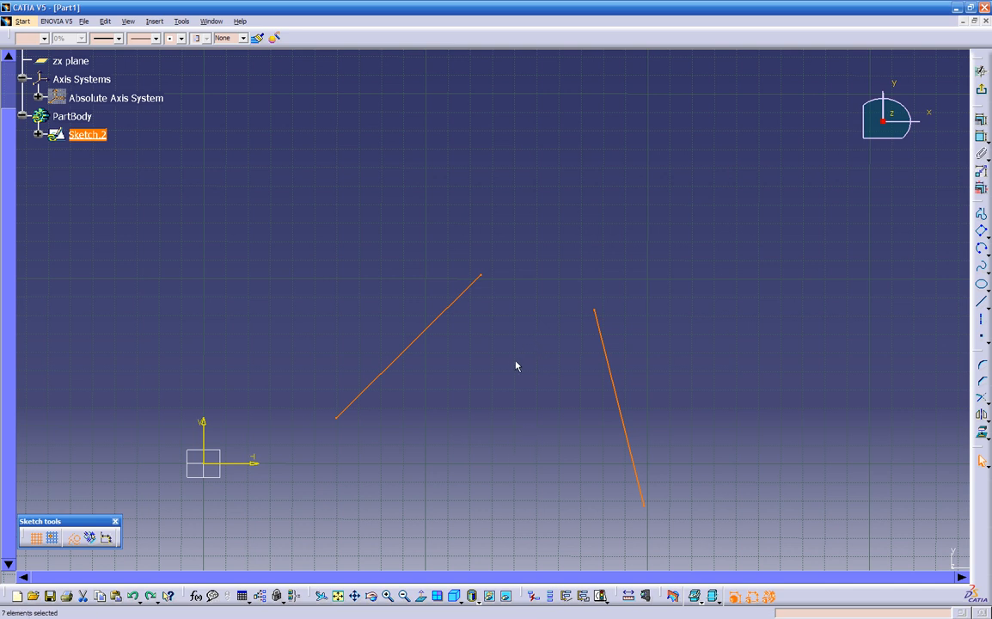
left_click(793, 349)
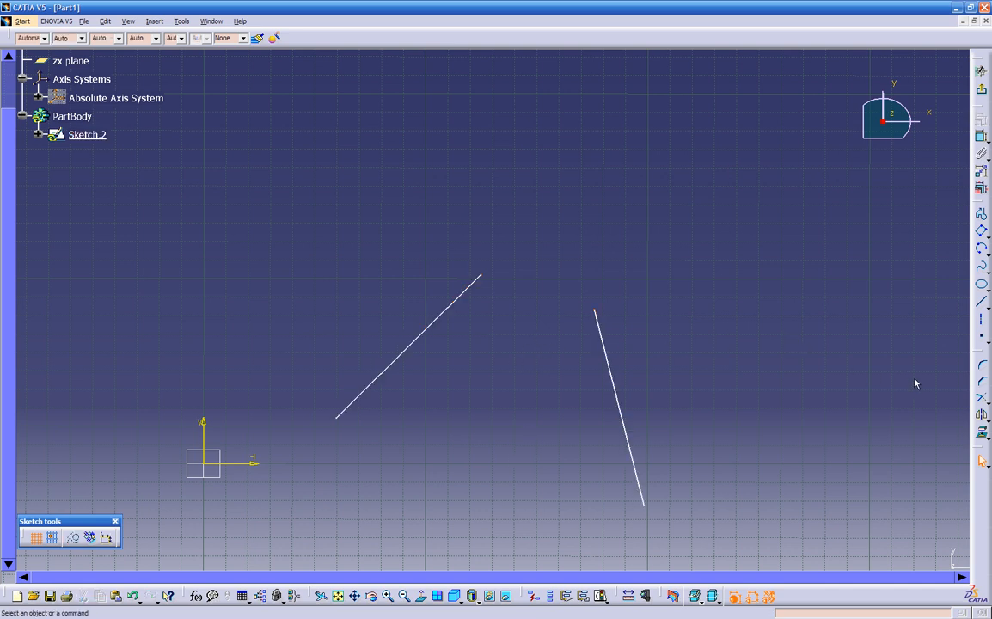
Step: Chamfer the corner between the two slanted lines with both lines trimmed to it, and undo the chamfer
left_click(982, 386)
left_click(612, 353)
left_click(480, 283)
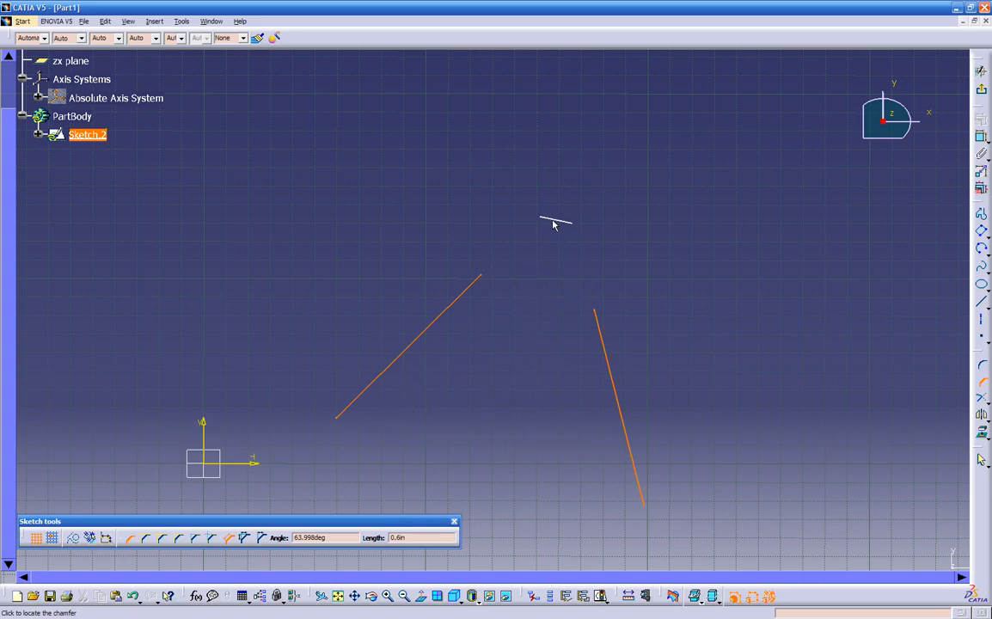
left_click(560, 248)
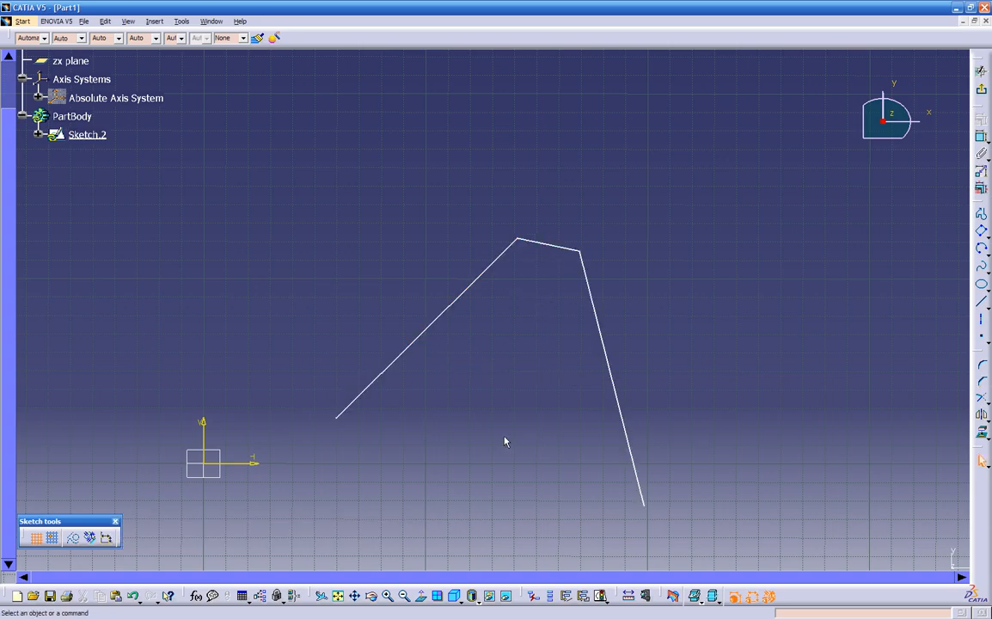
key("ctrl+z")
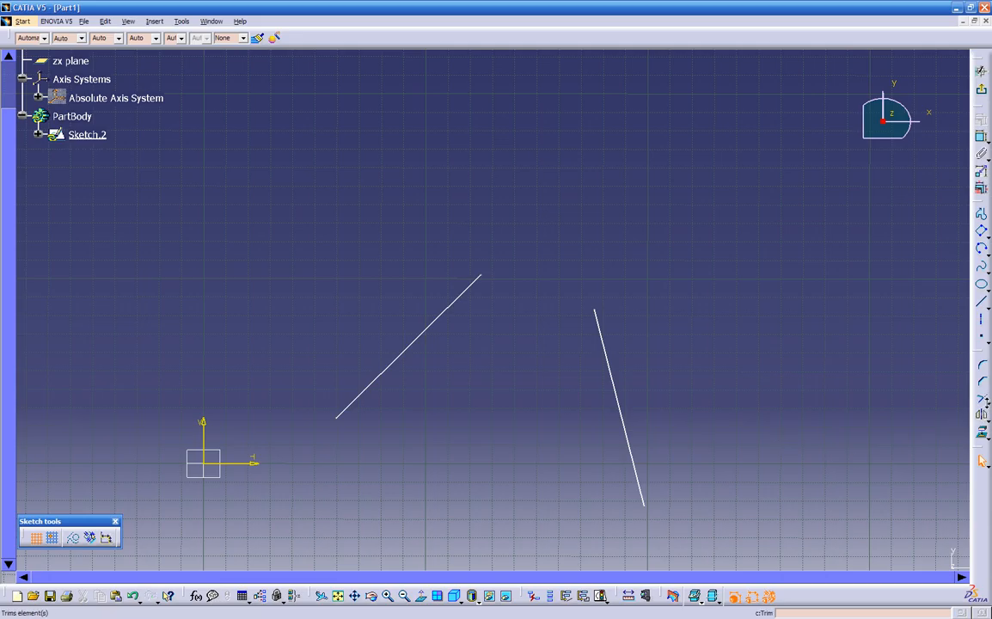
Step: Trim both slanted lines to their common intersection with the Trim all elements option, and undo the trim
left_click(987, 405)
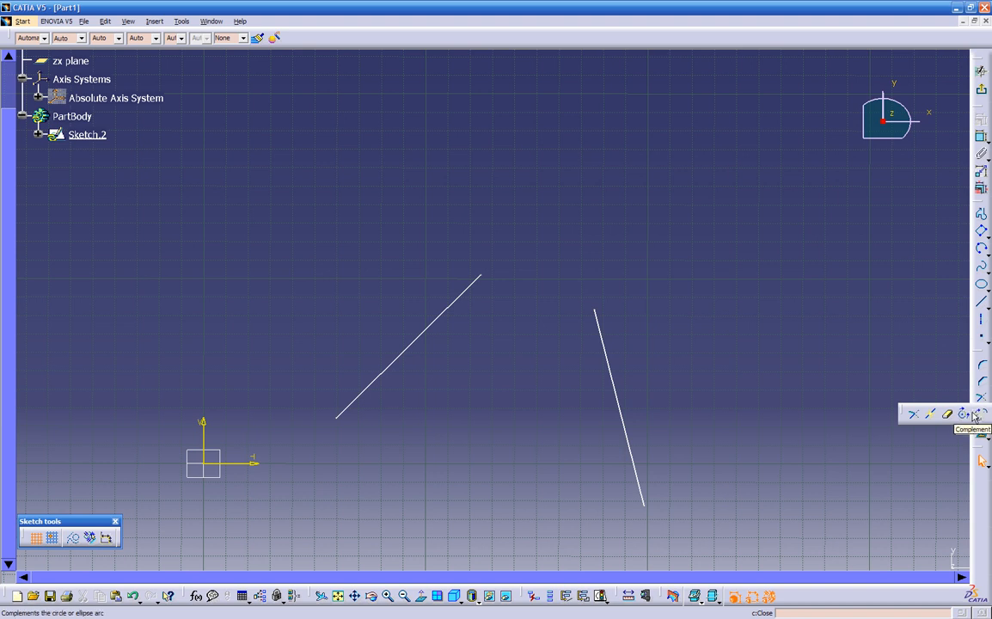
left_click(913, 417)
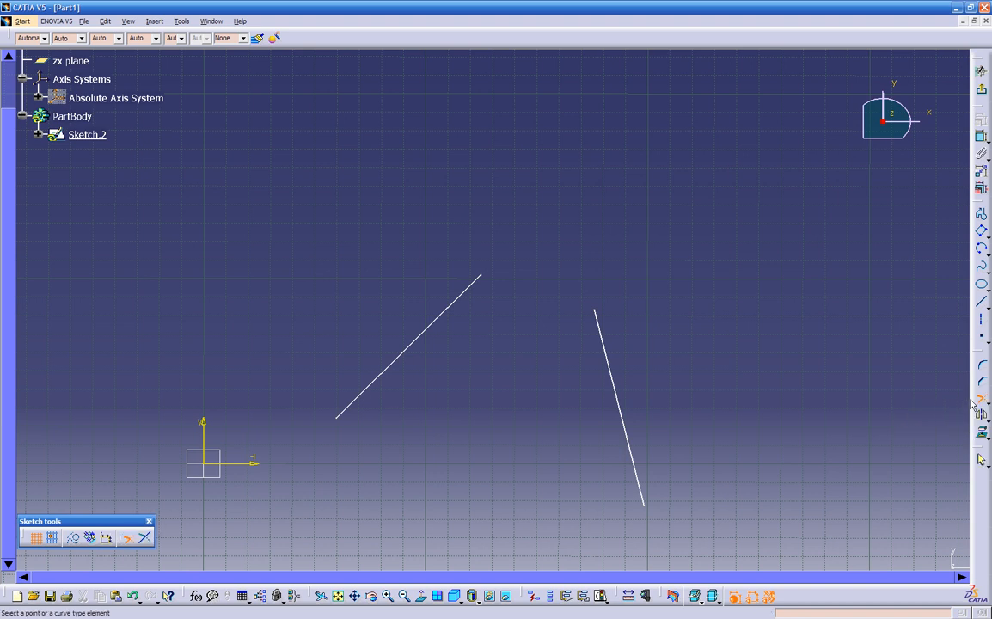
left_click(126, 540)
left_click(453, 303)
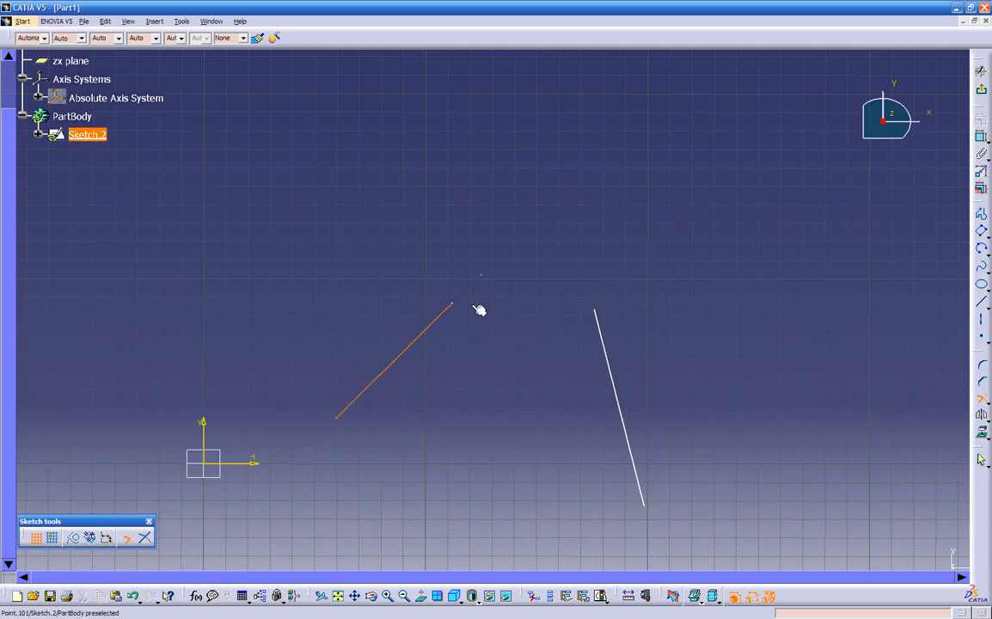
left_click(605, 333)
left_click(600, 335)
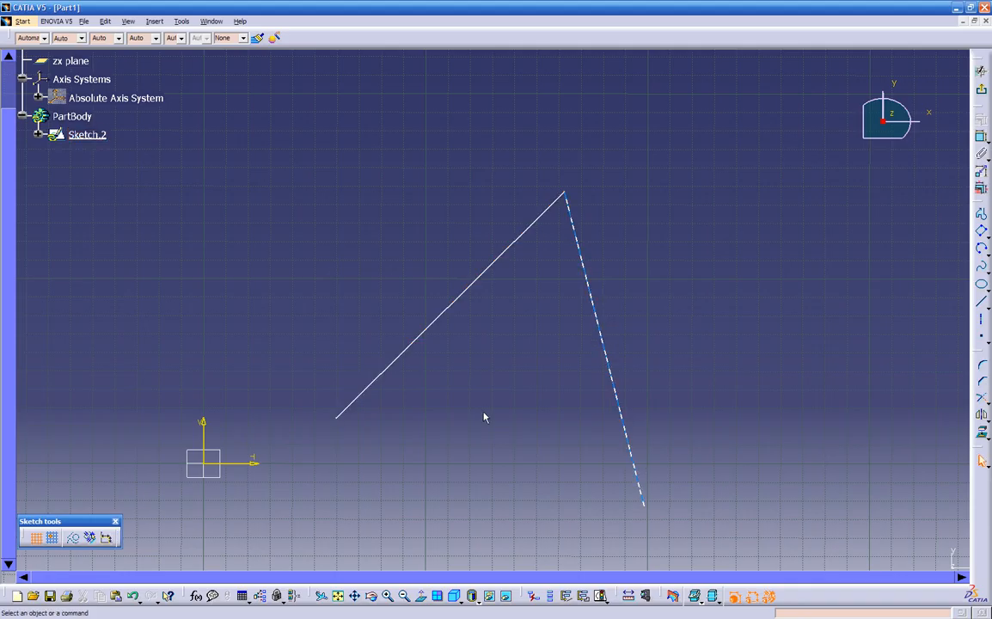
key("ctrl+z")
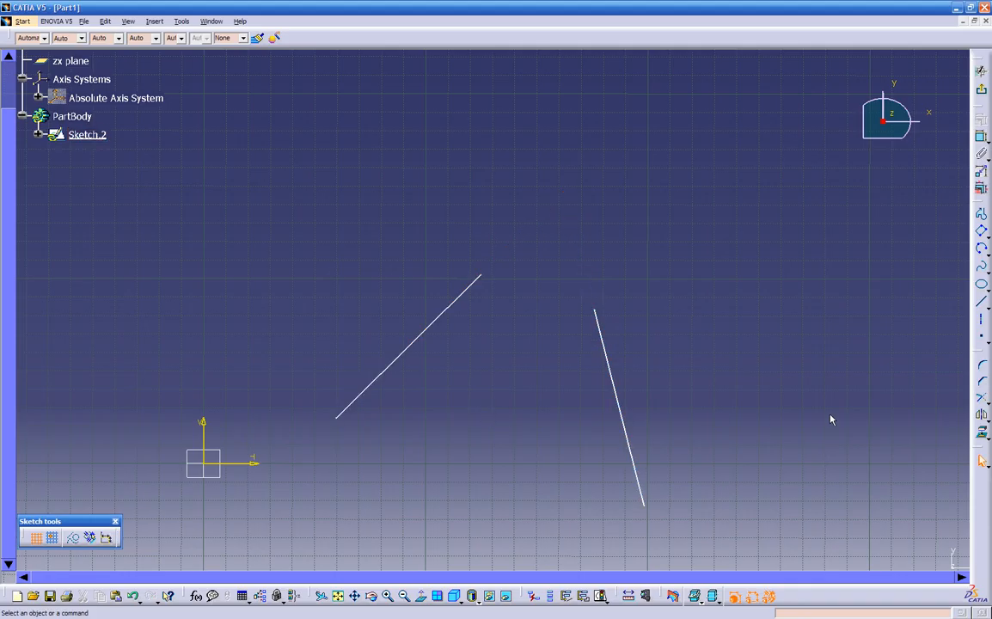
Step: Break the rising slanted line into two segments near its middle
left_click(988, 405)
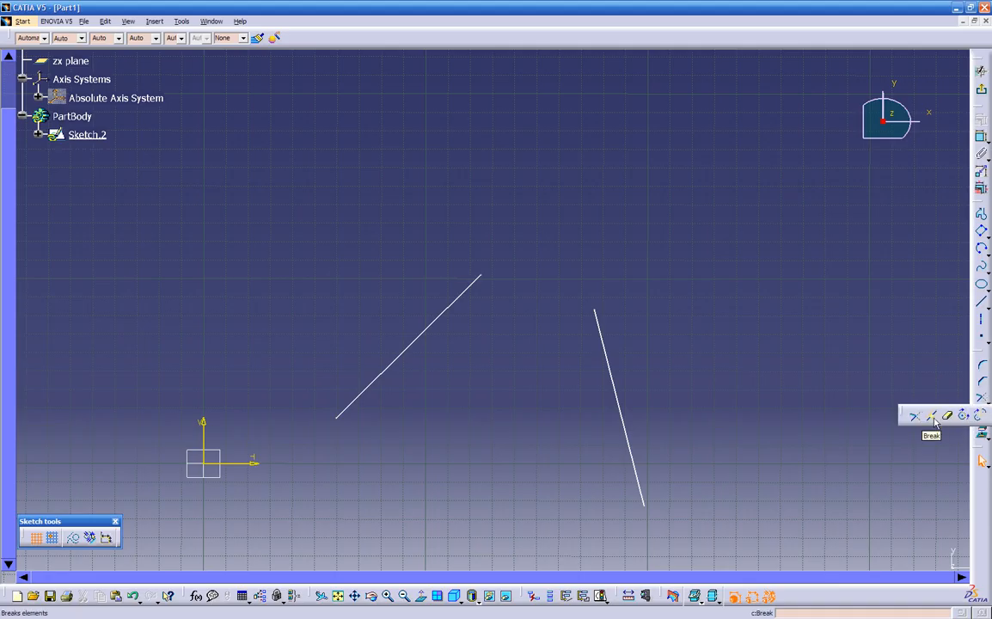
left_click(933, 417)
left_click(417, 346)
left_click(406, 347)
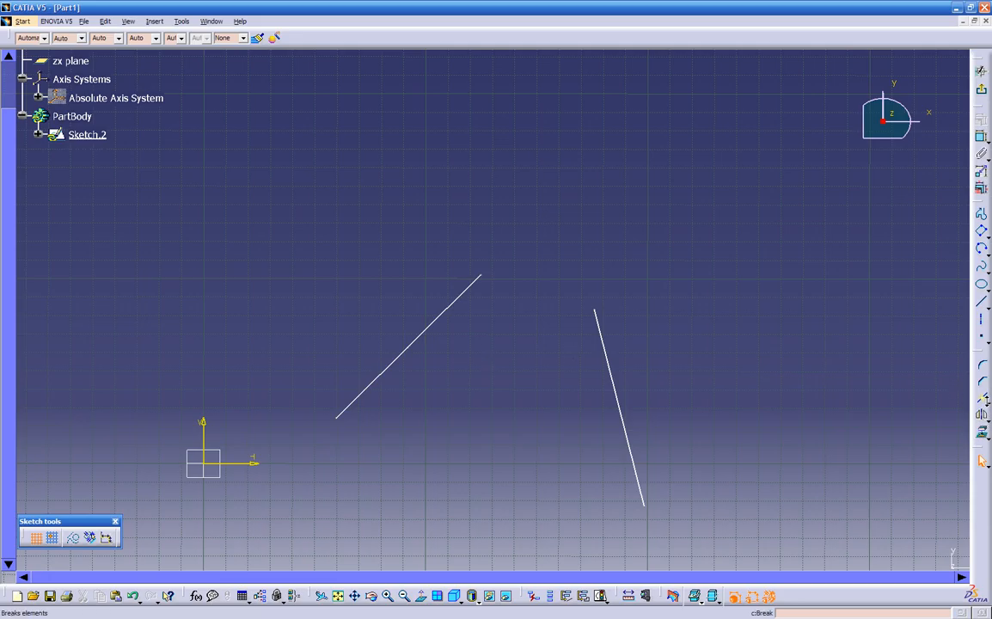
Step: Remove the upper segment of the broken rising line with Quick Trim
left_click(986, 403)
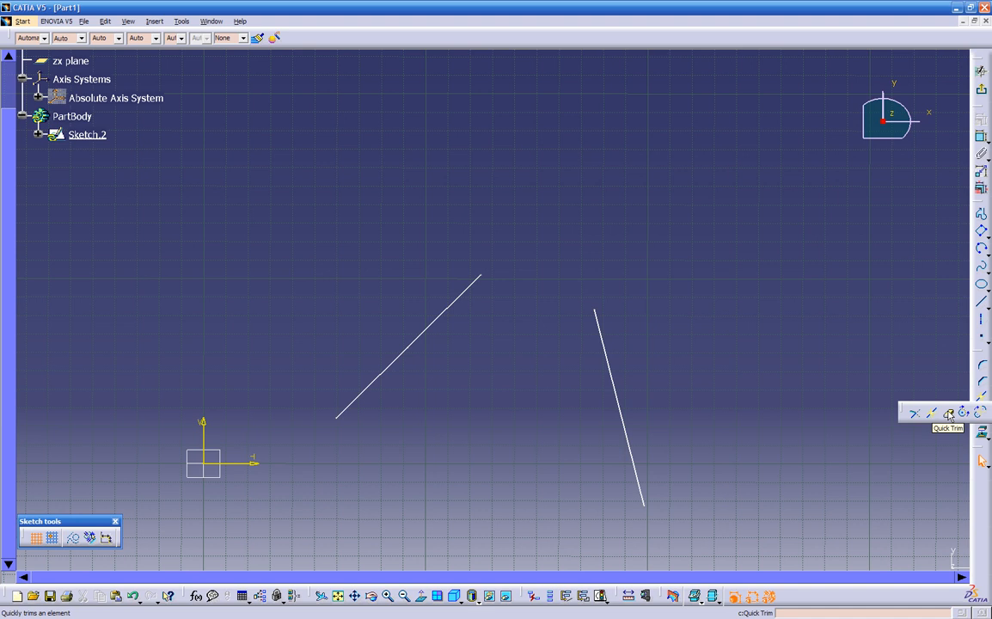
left_click(949, 416)
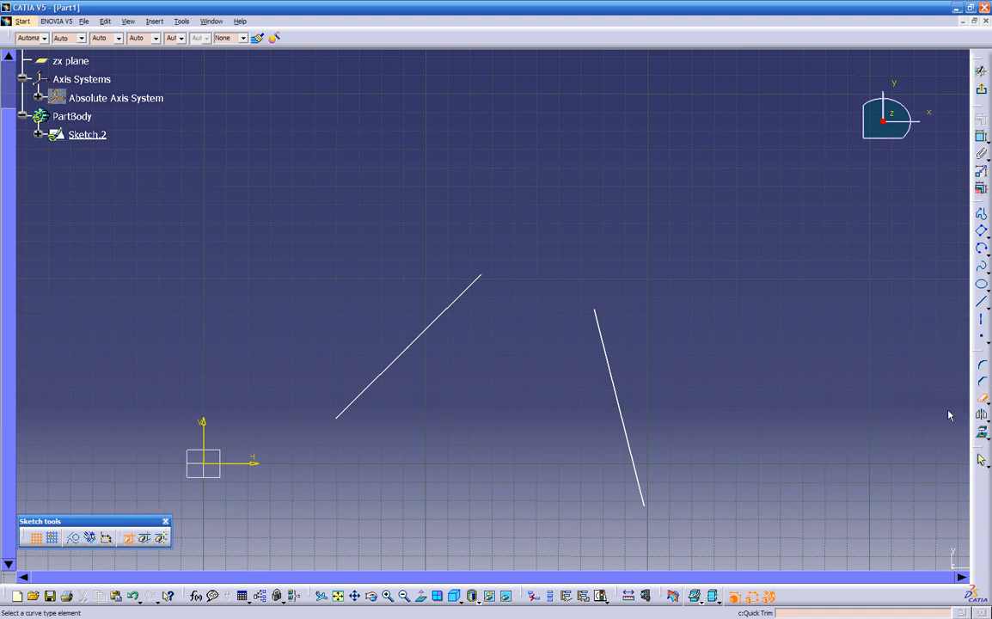
left_click(458, 307)
middle_click_drag(552, 349, 547, 395, "ctrl")
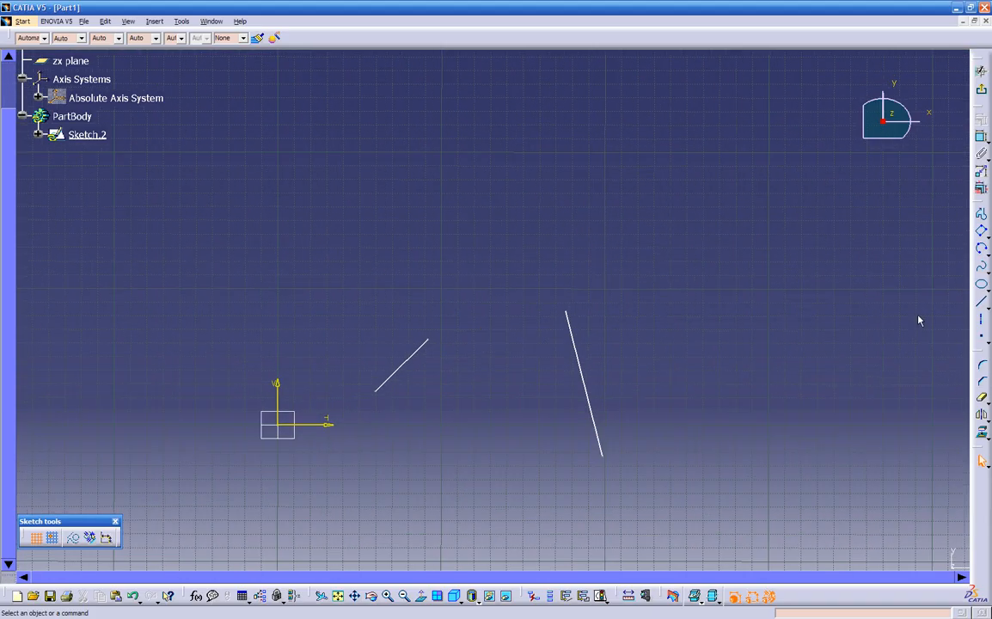
Step: Sketch two long crossing lines beyond the existing ones, ending the shallower rising line at about H 12.35 in, V 7.63 in
left_click(983, 307)
left_click(634, 91)
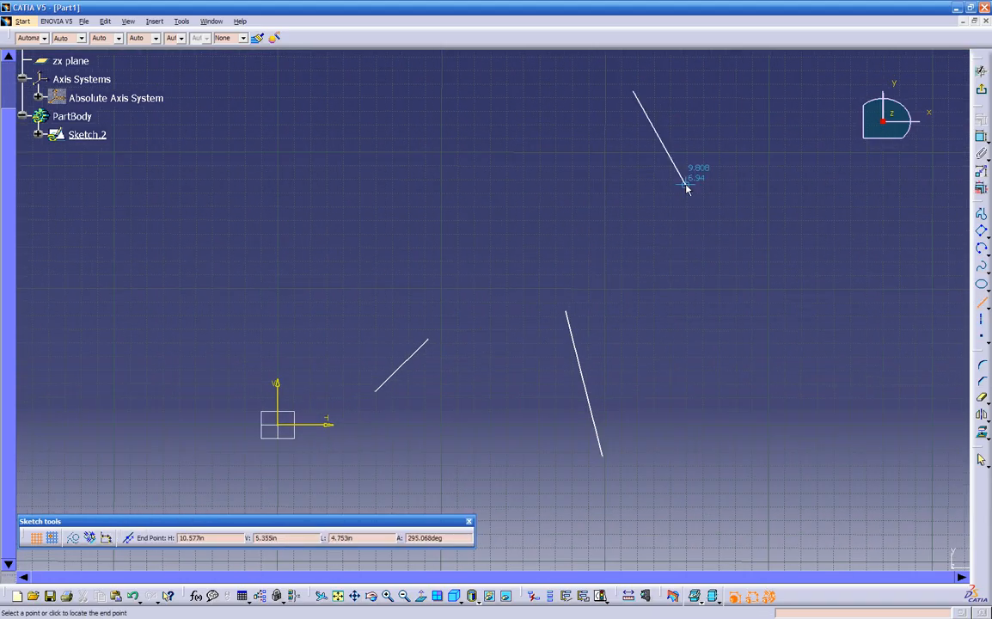
left_click(825, 433)
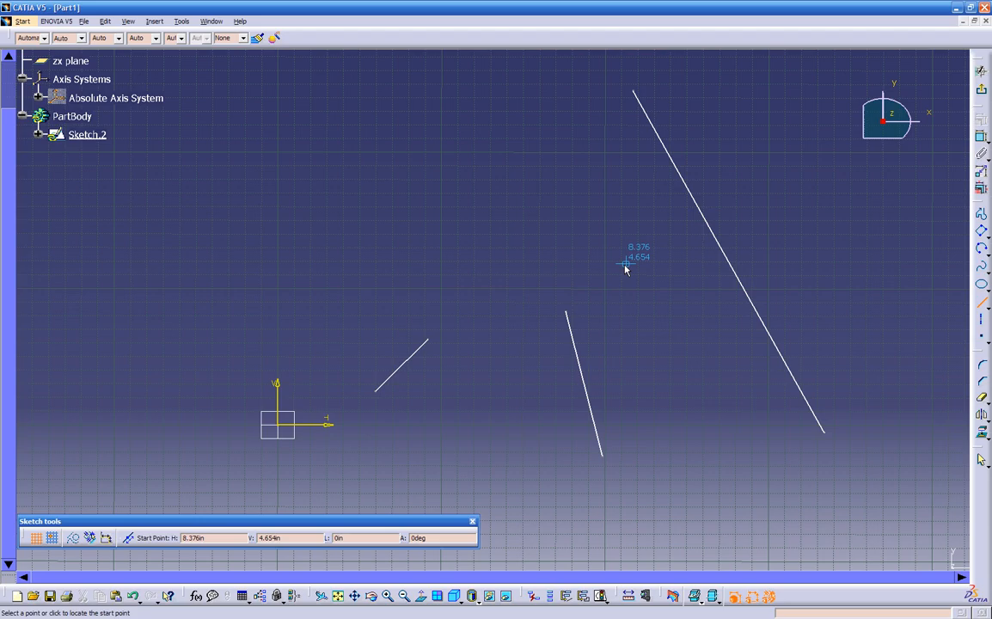
left_click(557, 279)
left_click(792, 161)
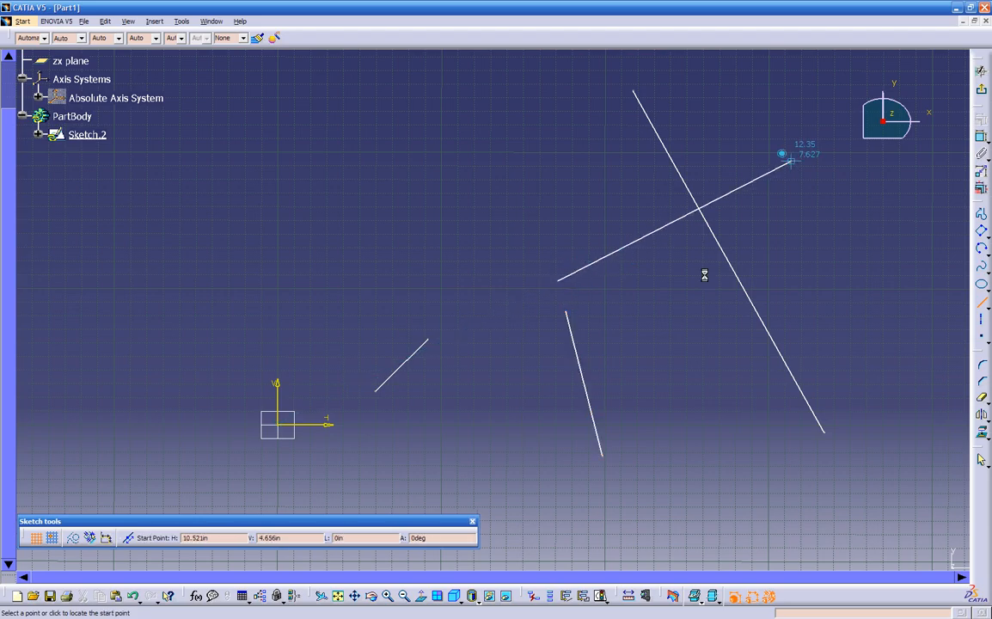
key("Escape")
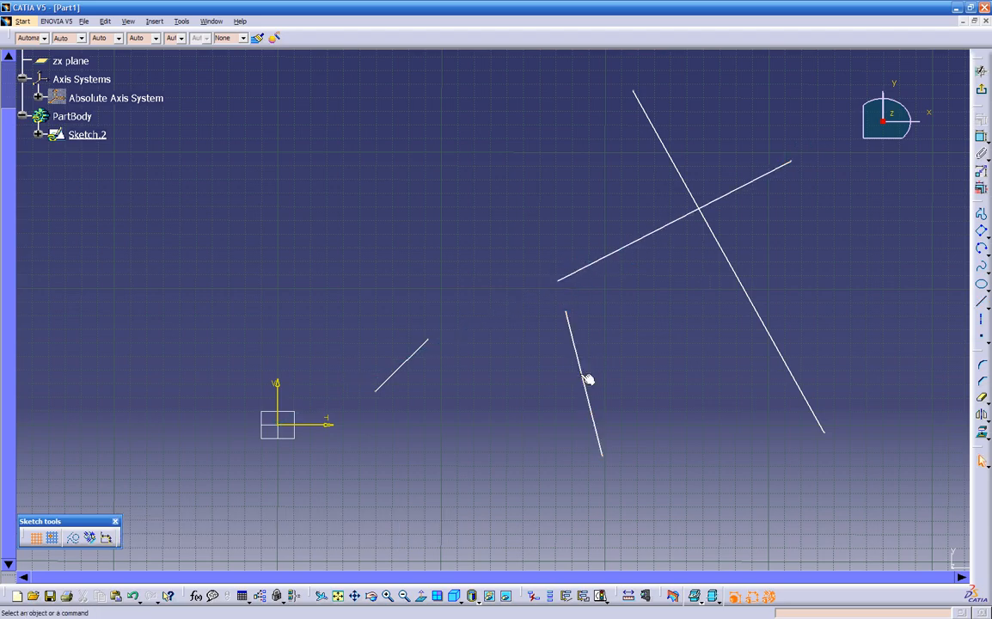
Step: Delete the old steep line and the short rising segment, keeping only the two crossing lines
left_click(579, 367)
key("Delete")
left_click(423, 346)
key("Delete")
middle_click_drag(553, 319, 470, 380)
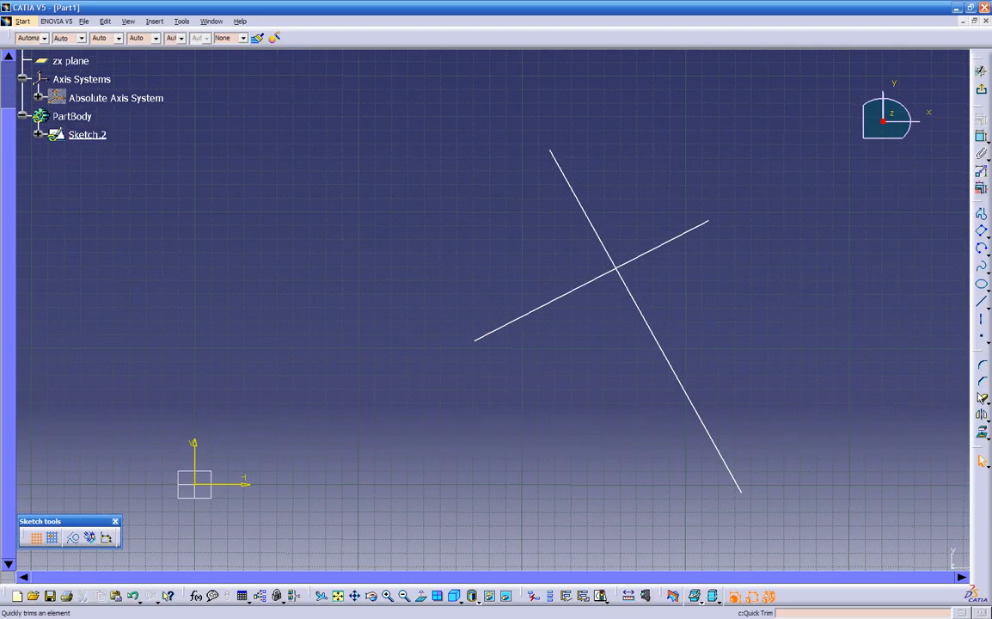
Step: Quick-trim the shallower line's upper end beyond the intersection, and undo the trim
left_click(982, 400)
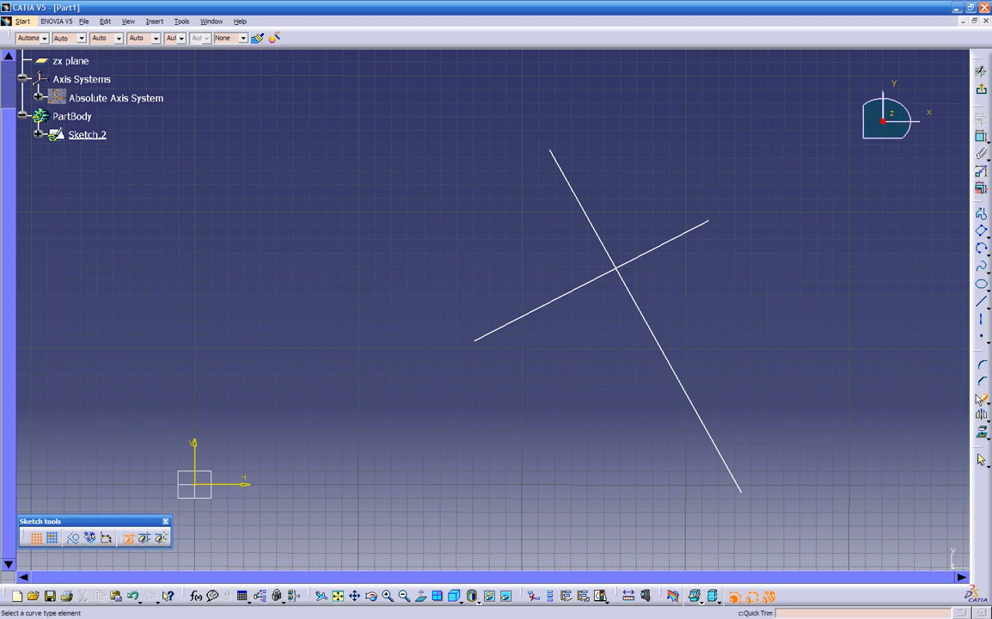
left_click(671, 249)
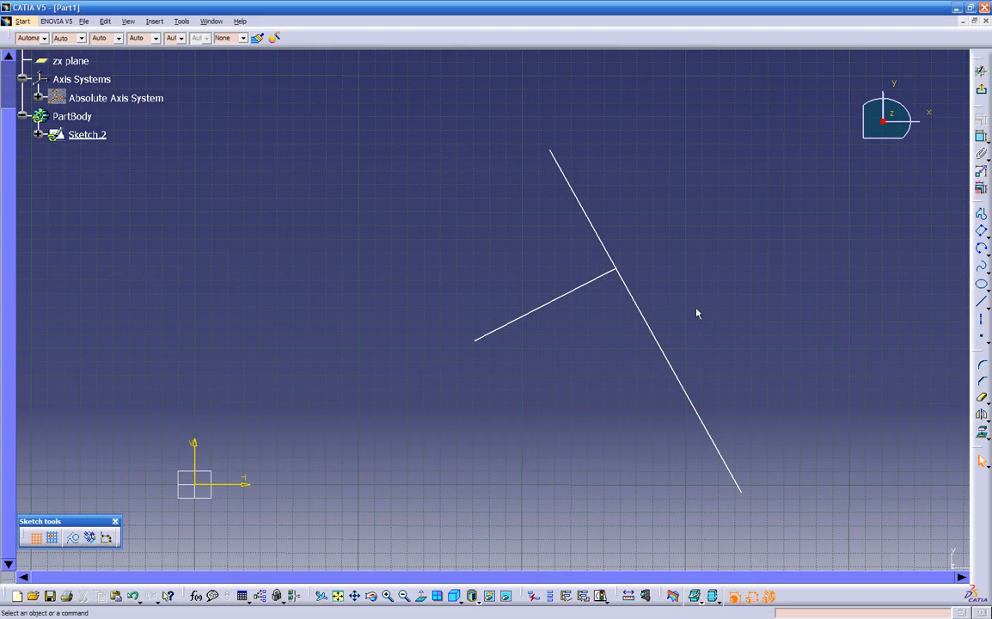
middle_click_drag(697, 311, 614, 315)
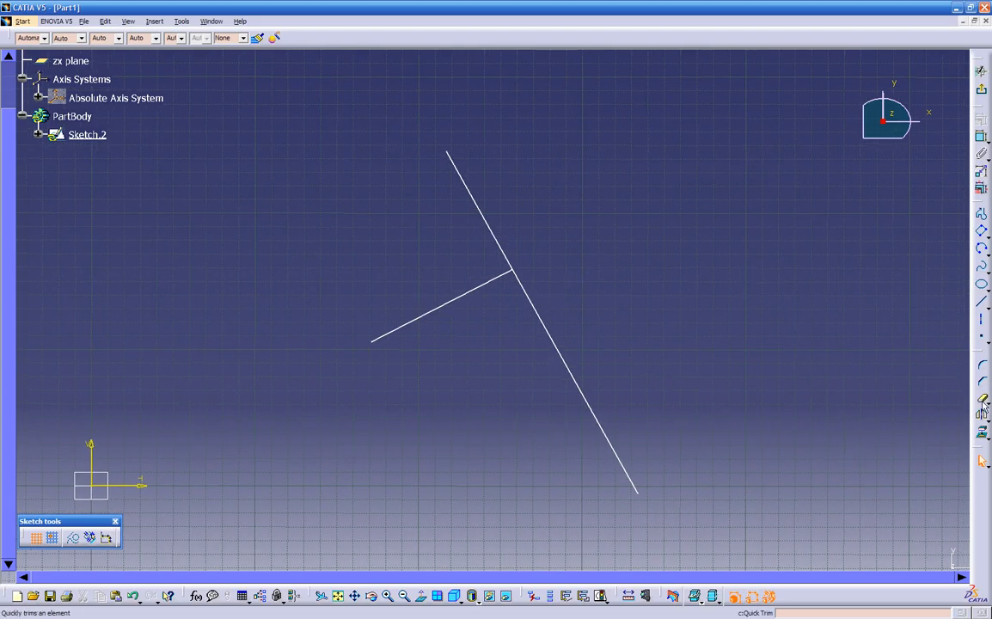
key("ctrl+z")
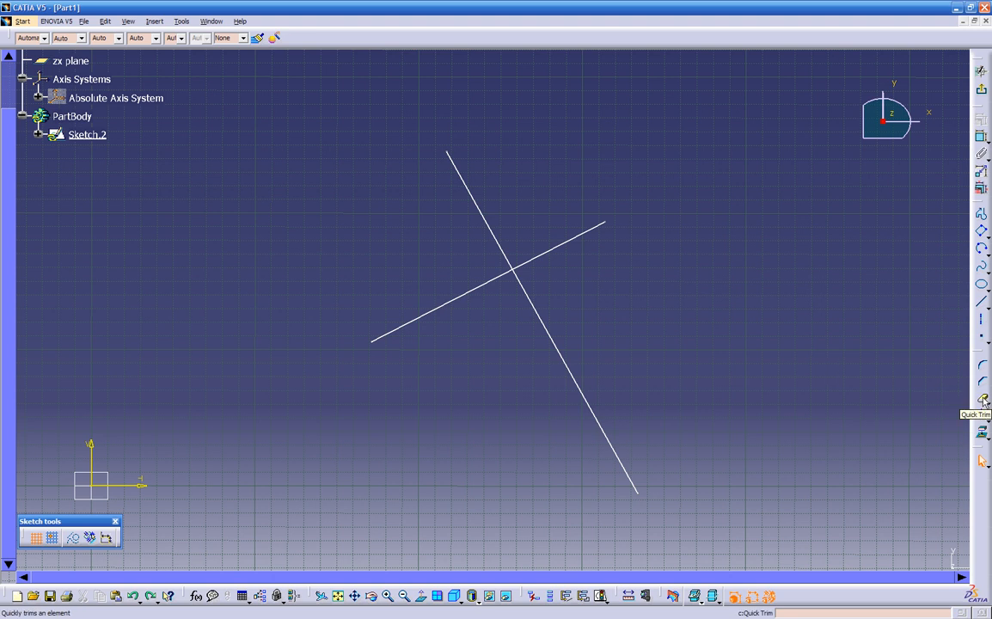
Step: Quick-trim the upper ends of both crossing lines back to their intersection, and undo both trims
left_click(984, 400)
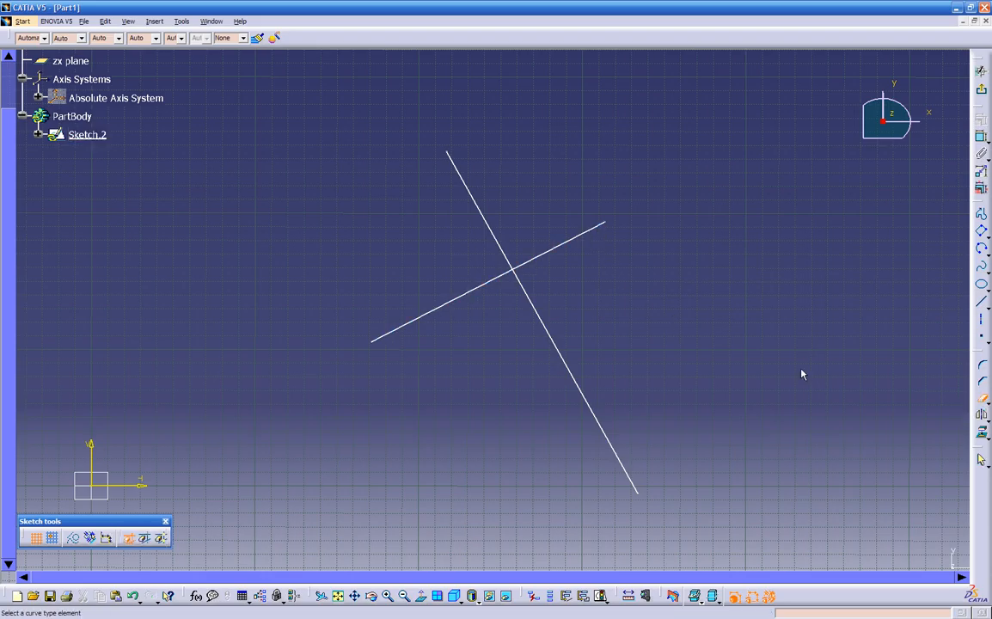
left_click(586, 234)
left_click(483, 213)
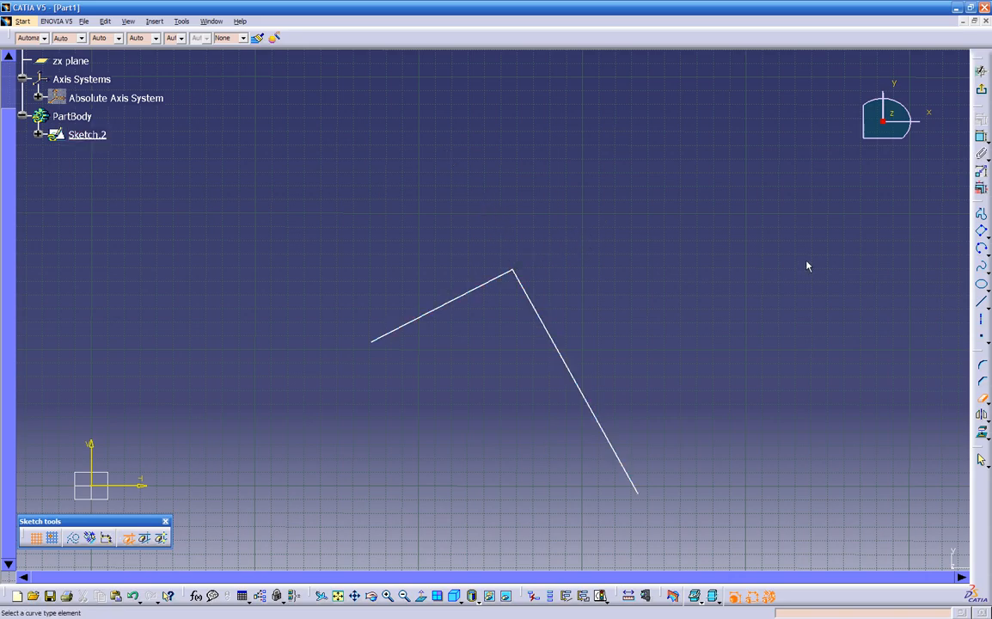
middle_click_drag(702, 268, 689, 281, "ctrl")
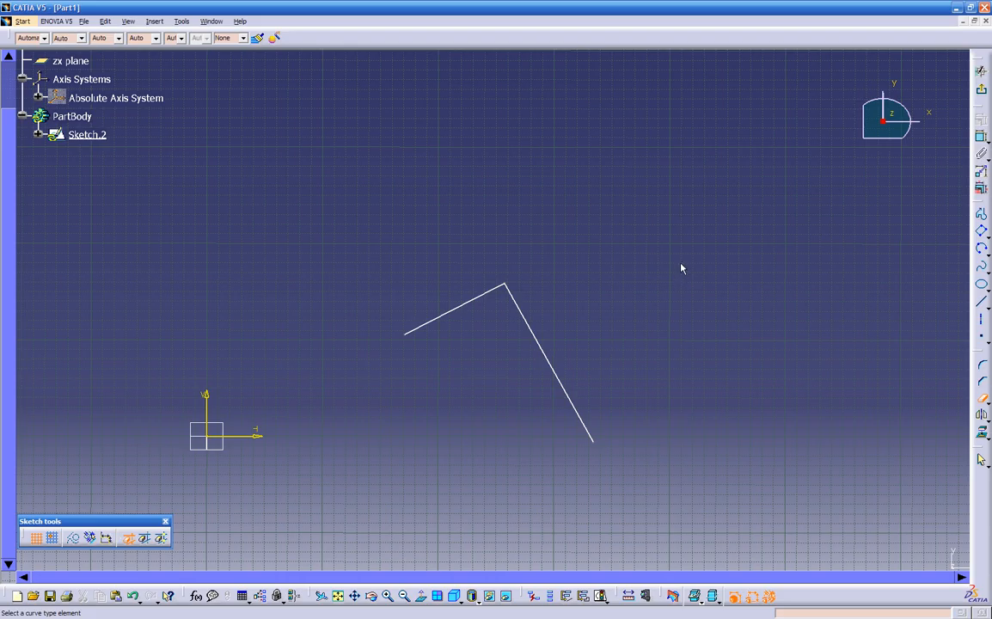
left_click(981, 398)
key("Escape")
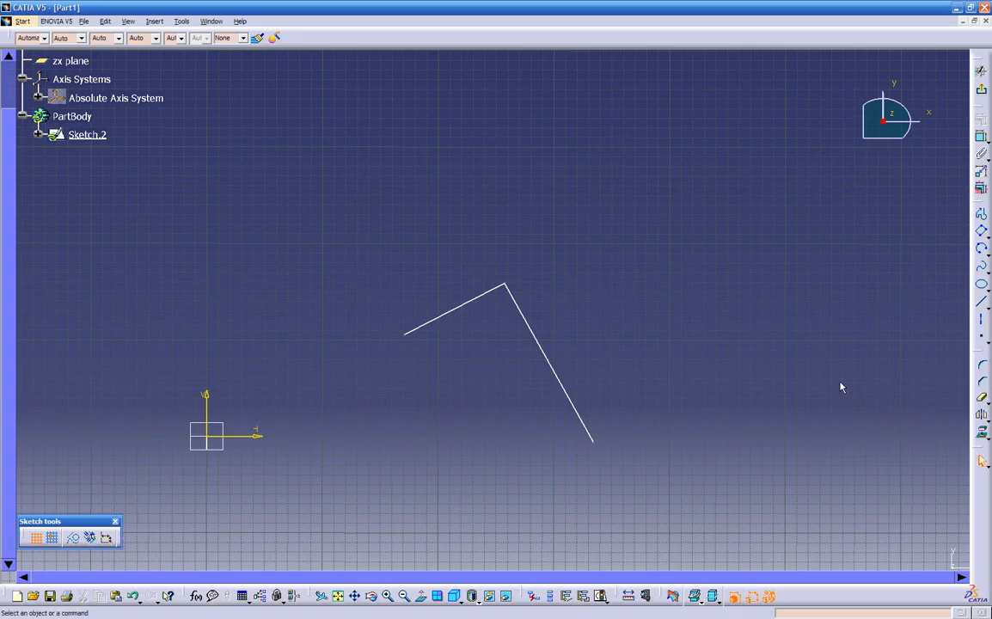
key("ctrl+z")
key("ctrl+z")
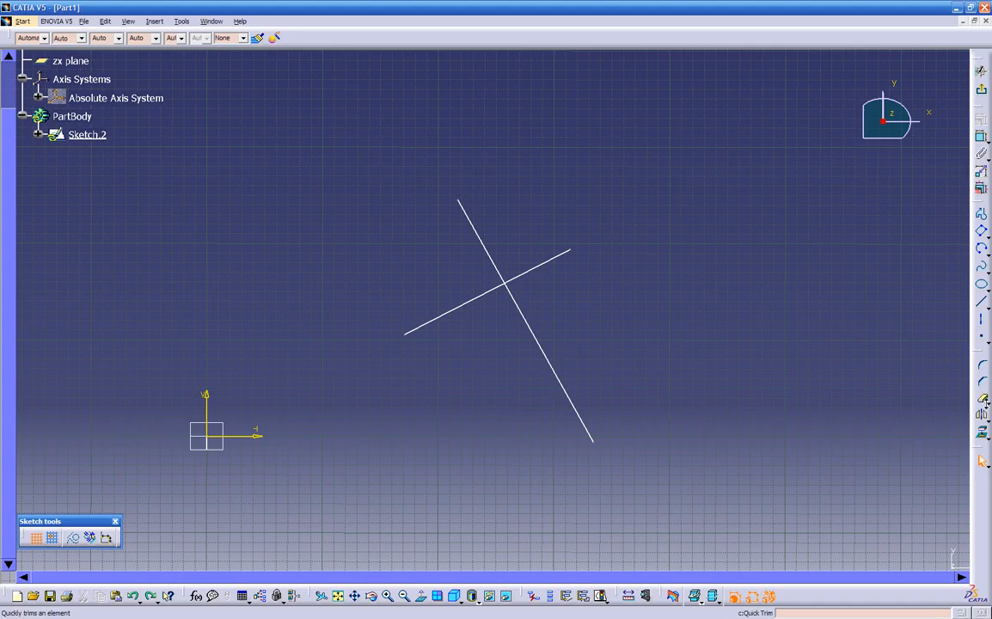
Step: Trim the two crossing lines against each other in one operation, keeping the lower portion of each below the intersection
left_click(987, 404)
left_click(915, 415)
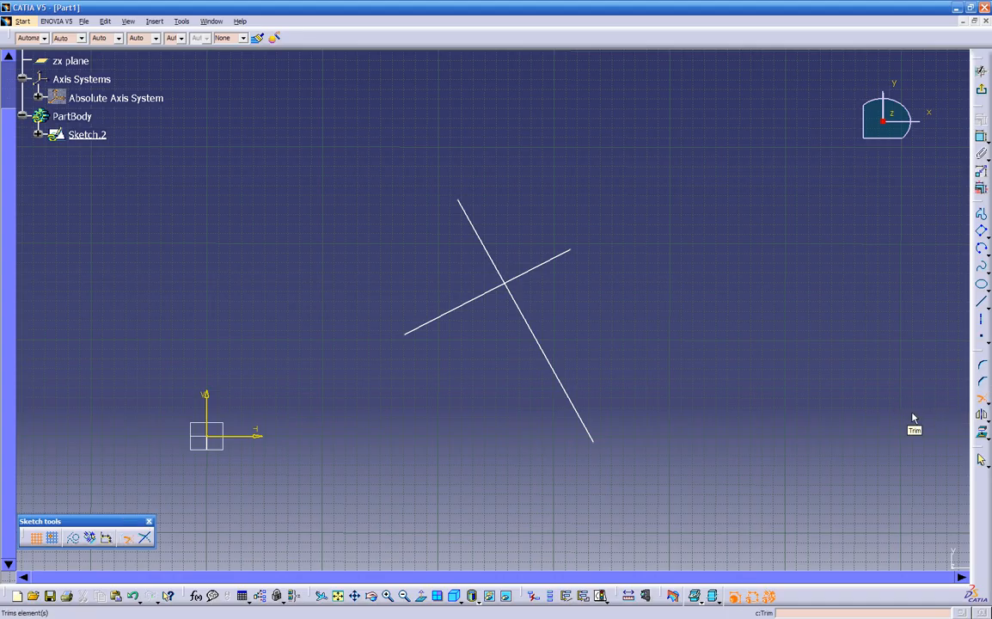
left_click(520, 308)
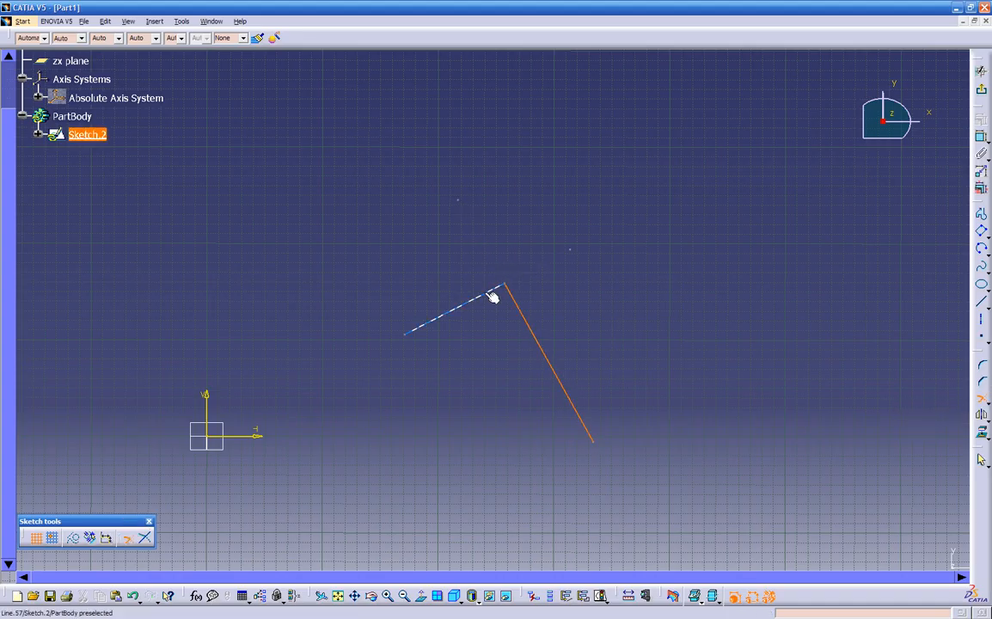
left_click(495, 290)
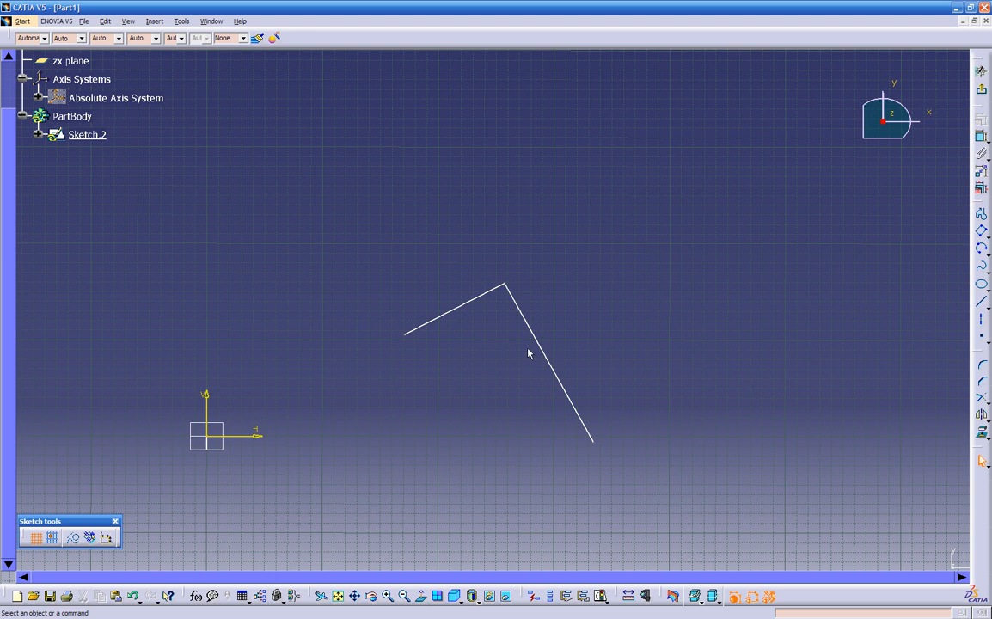
mouse_move(505, 295)
middle_mouse_down()
mouse_move(499, 305)
mouse_move(598, 173)
mouse_move(567, 258)
mouse_move(529, 273)
middle_mouse_up()
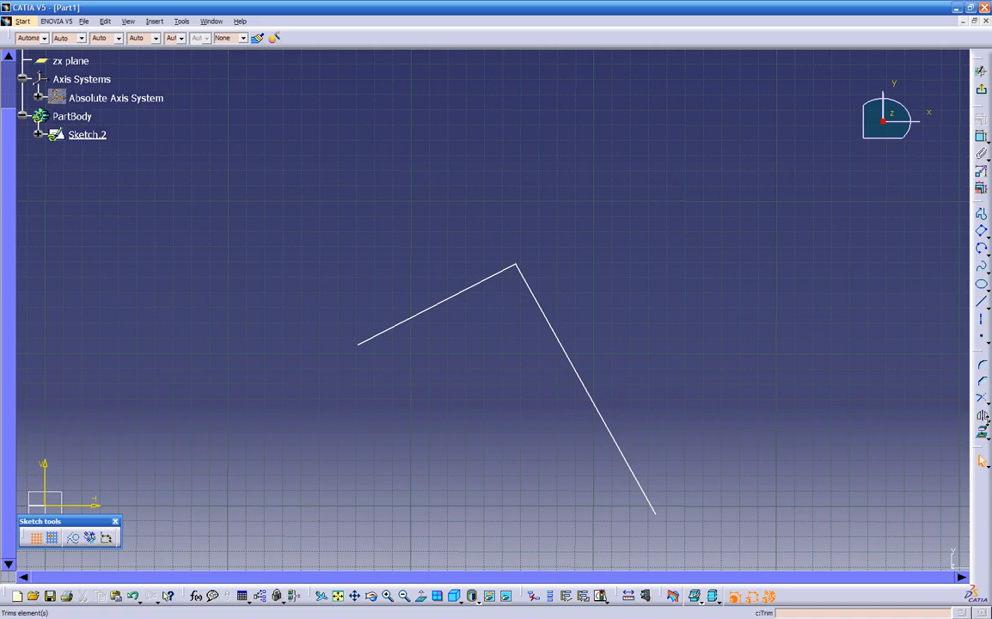
left_click(986, 417)
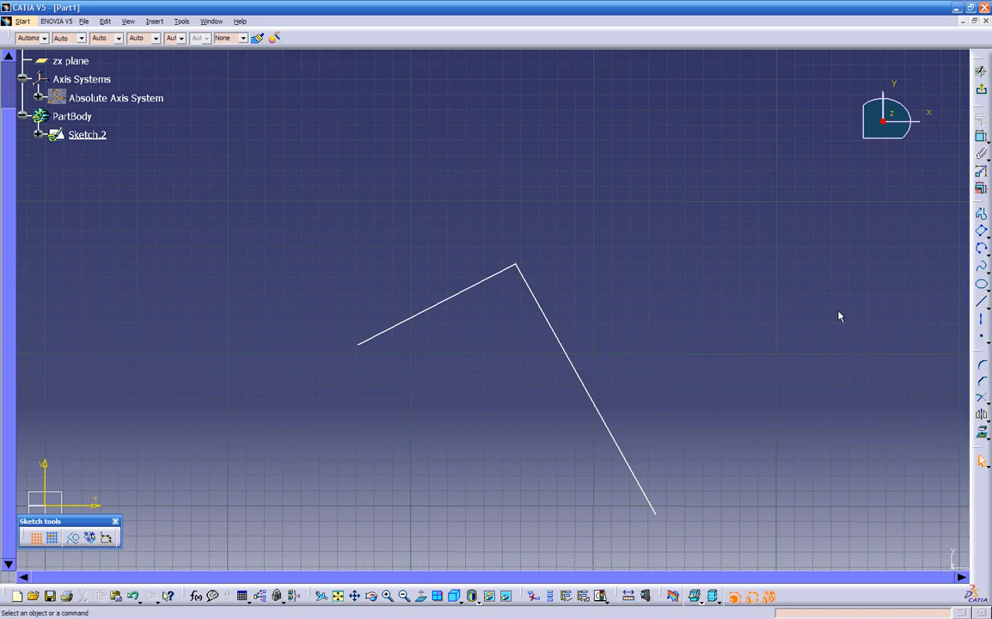
middle_click_drag(669, 224, 613, 343, "ctrl")
mouse_move(451, 290)
left_mouse_down()
mouse_move(596, 425)
mouse_move(605, 342)
left_mouse_up()
mouse_move(602, 334)
middle_mouse_down("ctrl")
mouse_move(682, 212)
mouse_move(629, 365)
mouse_move(712, 173)
mouse_move(527, 350)
middle_mouse_up("ctrl")
middle_click_drag(693, 220, 478, 399, "ctrl")
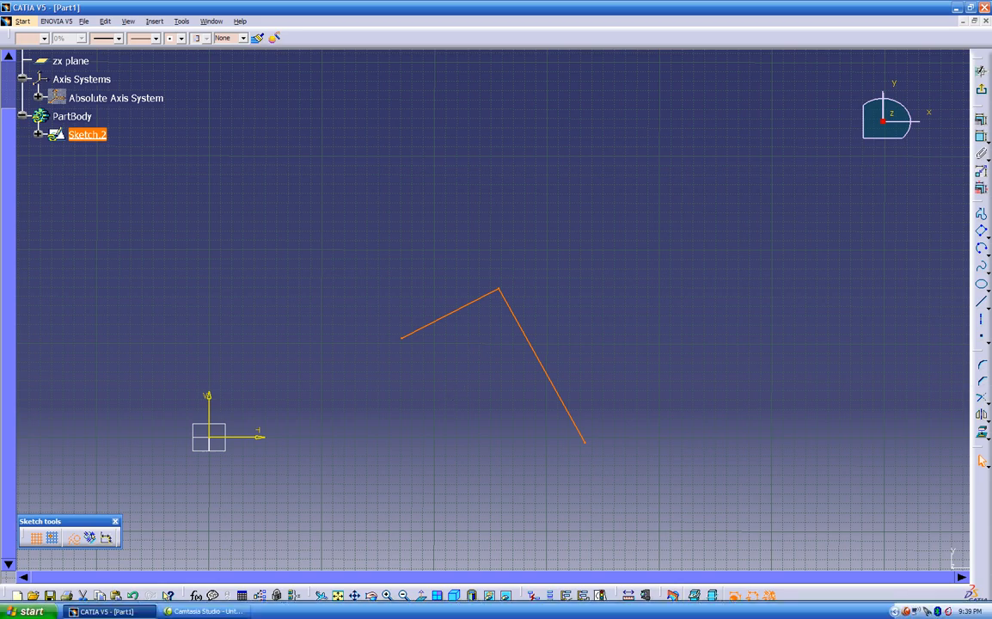
mouse_move(474, 415)
middle_mouse_down()
mouse_move(661, 315)
mouse_move(472, 321)
mouse_move(507, 219)
mouse_move(534, 266)
mouse_move(504, 314)
mouse_move(639, 308)
mouse_move(447, 279)
mouse_move(441, 315)
mouse_move(492, 295)
mouse_move(482, 343)
mouse_move(492, 262)
mouse_move(490, 315)
mouse_move(474, 358)
mouse_move(503, 305)
mouse_move(493, 312)
mouse_move(483, 288)
mouse_move(467, 349)
mouse_move(510, 226)
middle_mouse_up()
mouse_move(460, 288)
middle_mouse_down()
mouse_move(428, 319)
mouse_move(462, 330)
mouse_move(490, 322)
mouse_move(481, 277)
mouse_move(476, 331)
mouse_move(598, 288)
mouse_move(441, 250)
mouse_move(484, 327)
mouse_move(532, 276)
mouse_move(496, 216)
mouse_move(469, 415)
mouse_move(368, 276)
mouse_move(531, 317)
mouse_move(443, 332)
mouse_move(420, 275)
mouse_move(485, 270)
middle_mouse_up()
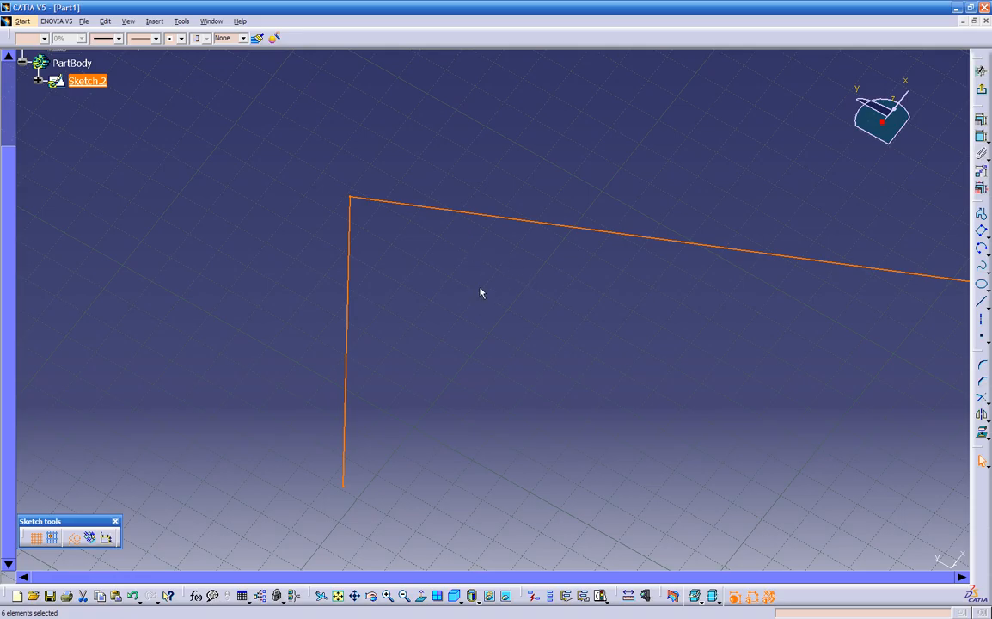
mouse_move(457, 286)
middle_mouse_down()
mouse_move(467, 277)
mouse_move(326, 316)
mouse_move(490, 269)
mouse_move(475, 300)
middle_mouse_up()
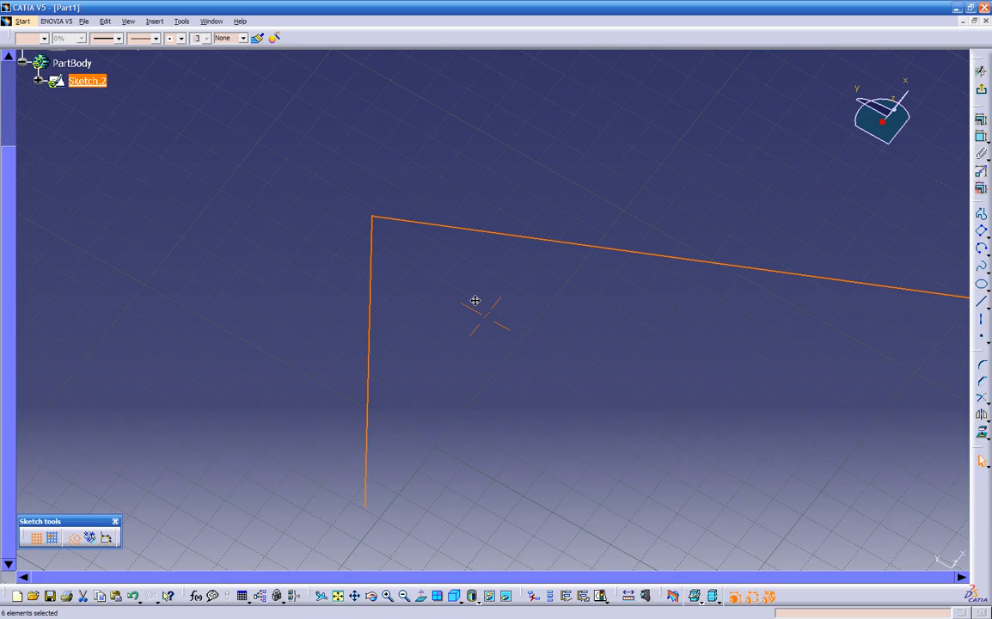
mouse_move(475, 300)
middle_mouse_down()
mouse_move(470, 388)
mouse_move(480, 398)
mouse_move(536, 277)
mouse_move(531, 330)
mouse_move(550, 355)
mouse_move(512, 410)
mouse_move(438, 332)
mouse_move(439, 303)
mouse_move(547, 308)
mouse_move(487, 308)
mouse_move(469, 268)
mouse_move(461, 299)
mouse_move(526, 224)
mouse_move(514, 252)
mouse_move(511, 389)
mouse_move(439, 214)
mouse_move(577, 291)
mouse_move(419, 401)
mouse_move(491, 469)
mouse_move(389, 370)
mouse_move(604, 472)
mouse_move(551, 374)
mouse_move(497, 396)
mouse_move(519, 408)
middle_mouse_up()
Step: Set the view normal to the sketch plane and mirror the two joined lines about the vertical sketch axis
left_click(421, 596)
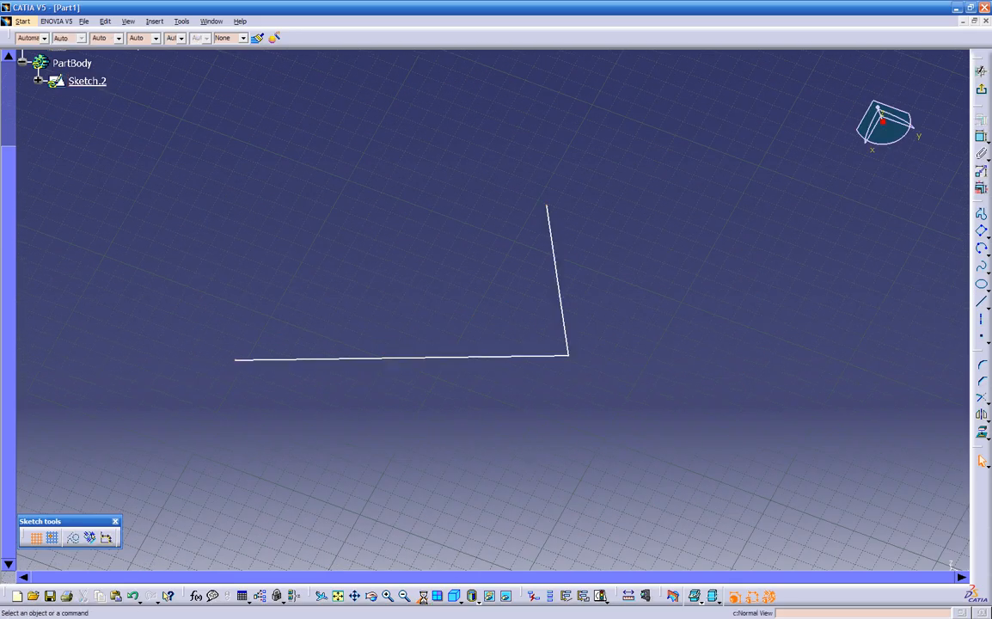
mouse_move(399, 335)
middle_mouse_down("ctrl")
mouse_move(396, 405)
mouse_move(500, 413)
middle_mouse_up("ctrl")
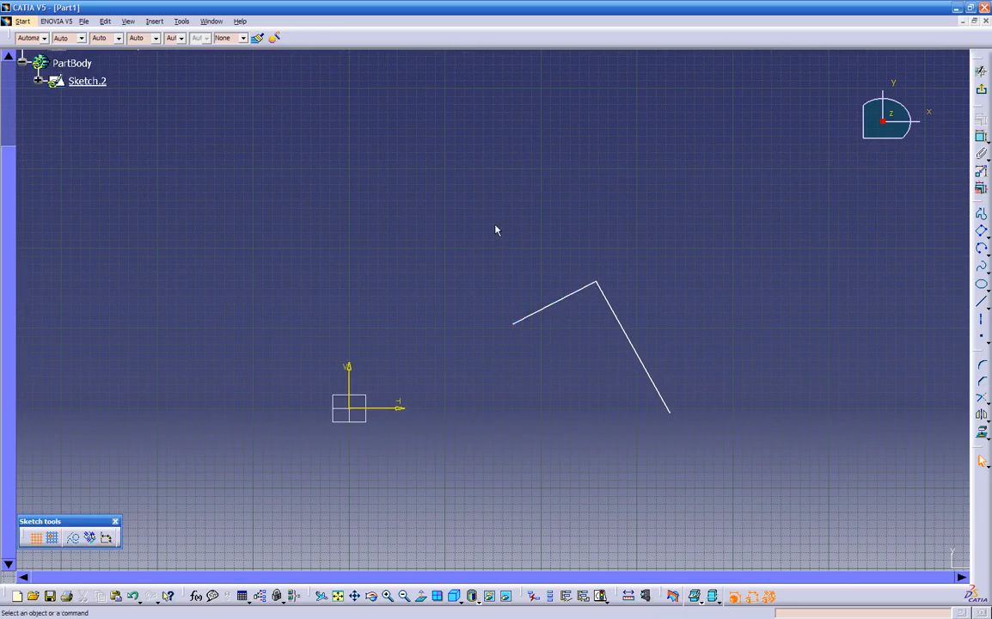
left_click_drag(479, 212, 750, 479)
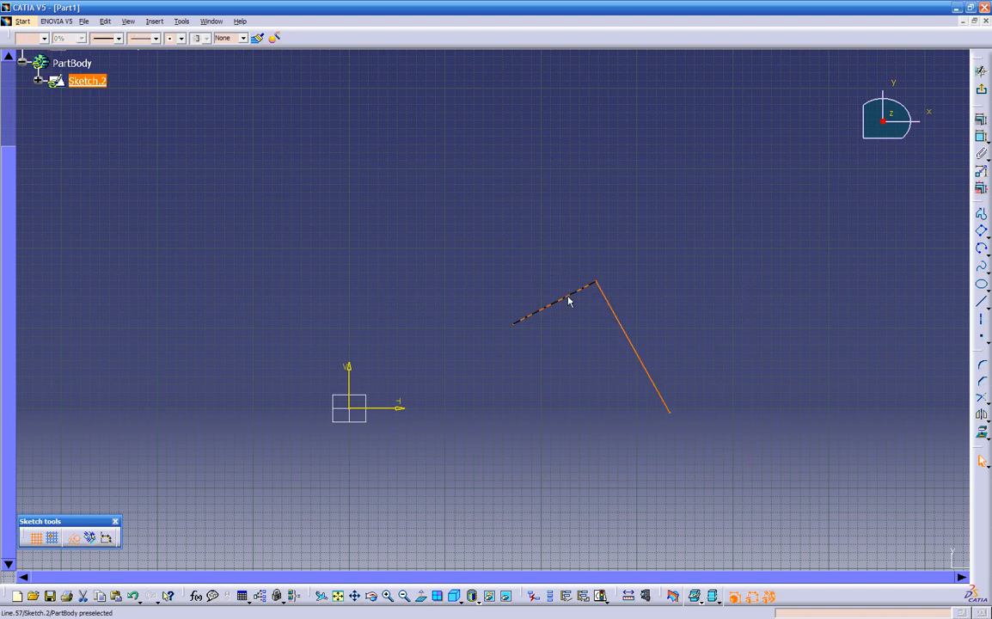
left_click(982, 416)
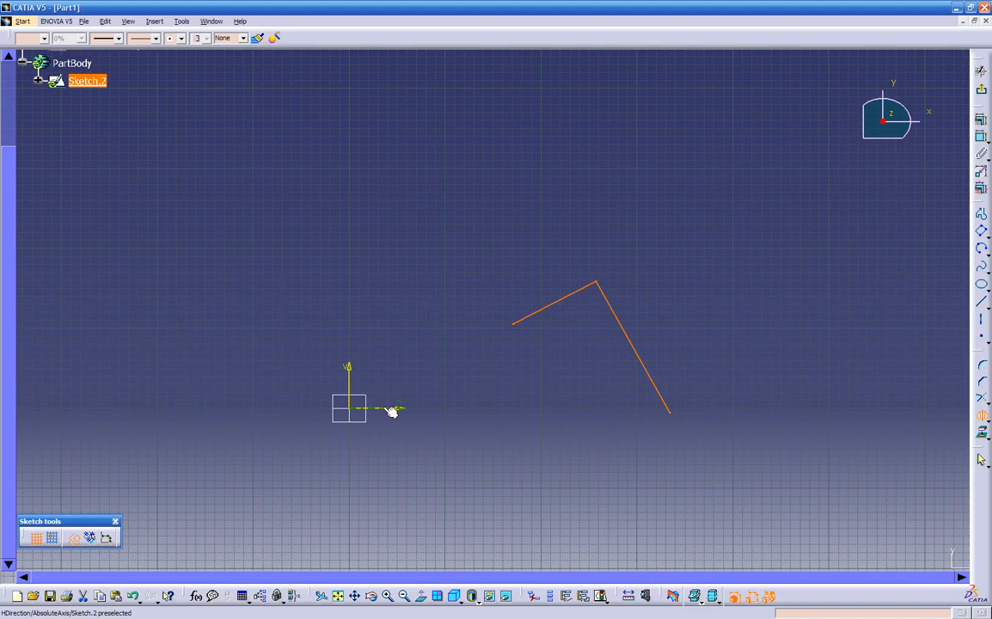
left_click(350, 380)
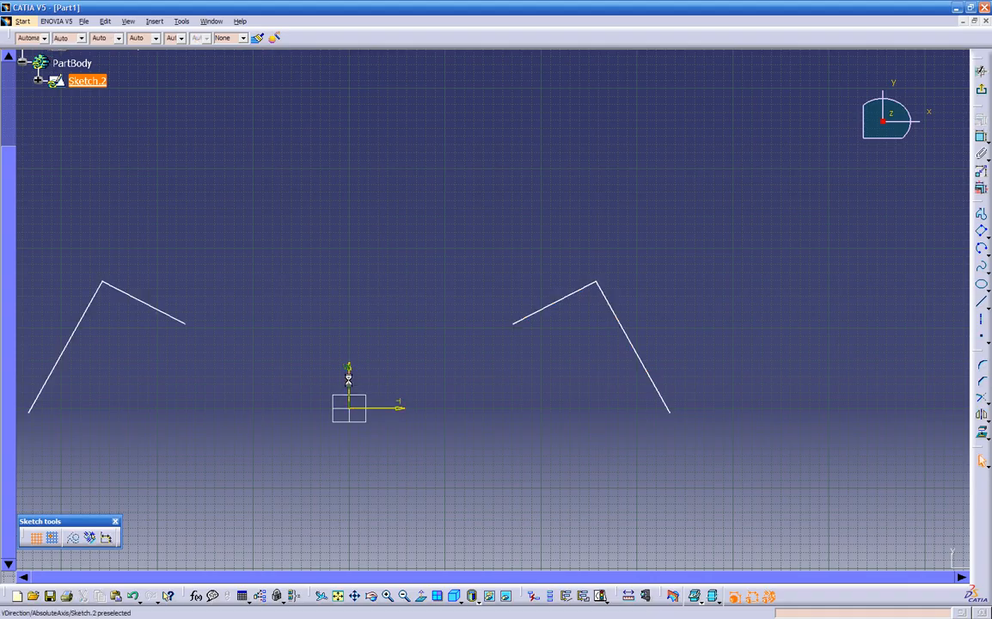
Step: Mirror the original pair of joined lines on the positive H side about the horizontal sketch axis
middle_click_drag(325, 400, 379, 398)
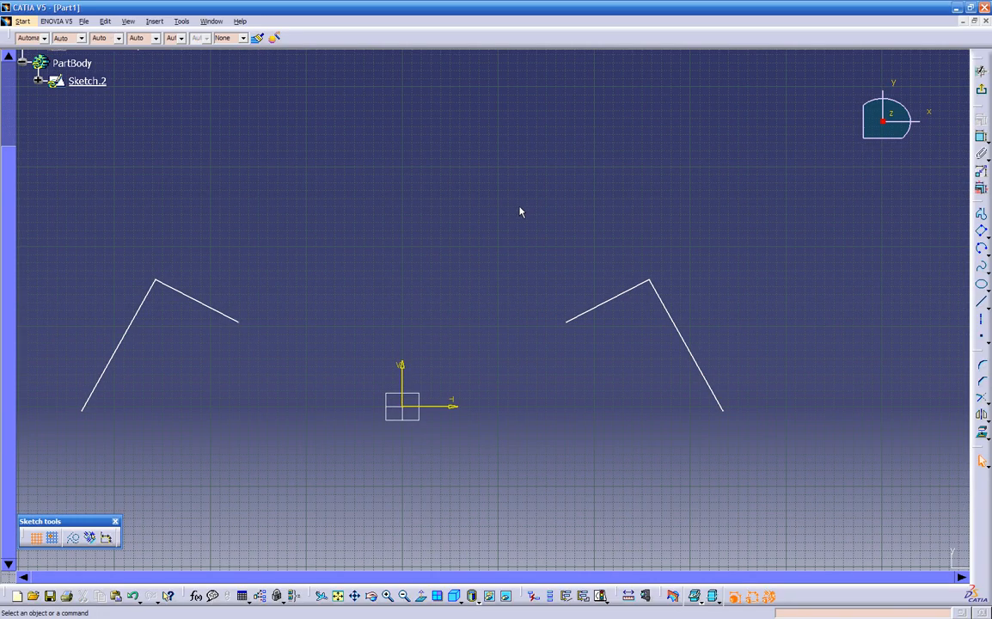
left_click_drag(529, 191, 780, 438)
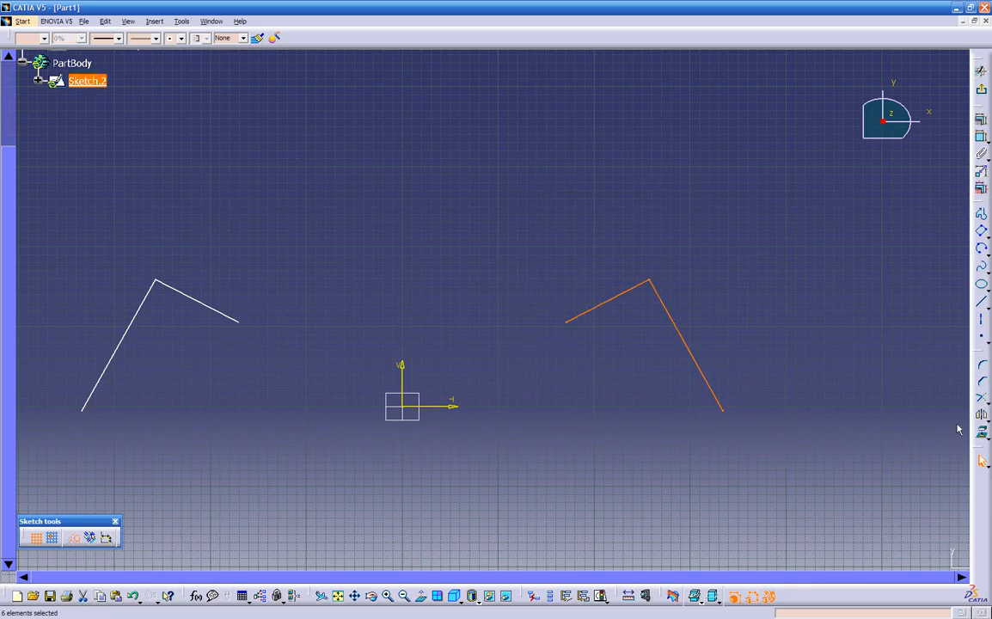
left_click(982, 415)
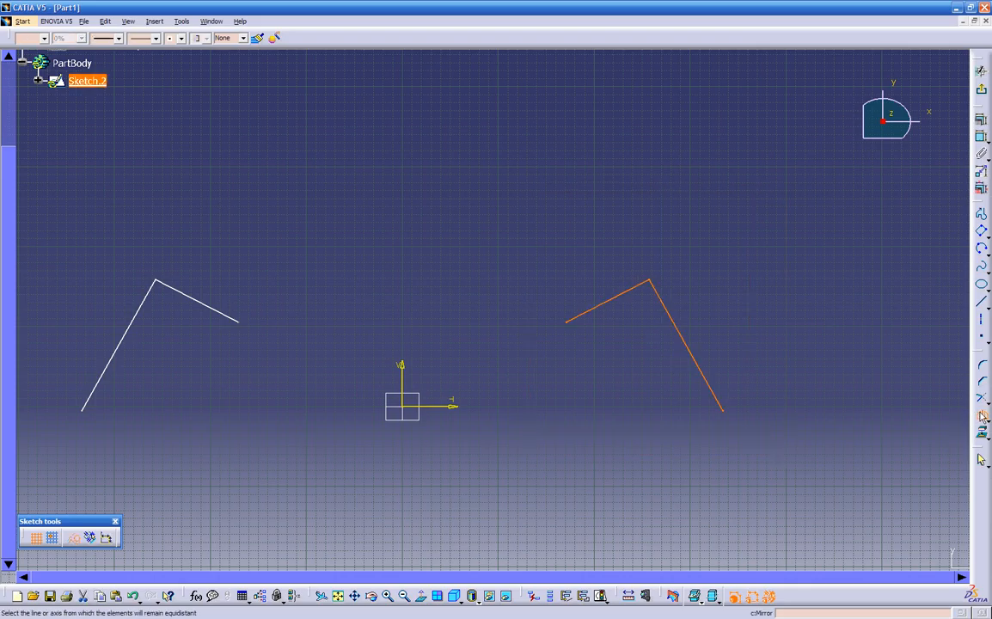
left_click(454, 408)
Step: Draw a slanted construction axis beyond the four-line shape, running from above it down to below it
mouse_move(536, 416)
middle_mouse_down()
mouse_move(734, 441)
mouse_move(949, 394)
middle_mouse_up()
left_click(981, 319)
left_click(766, 213)
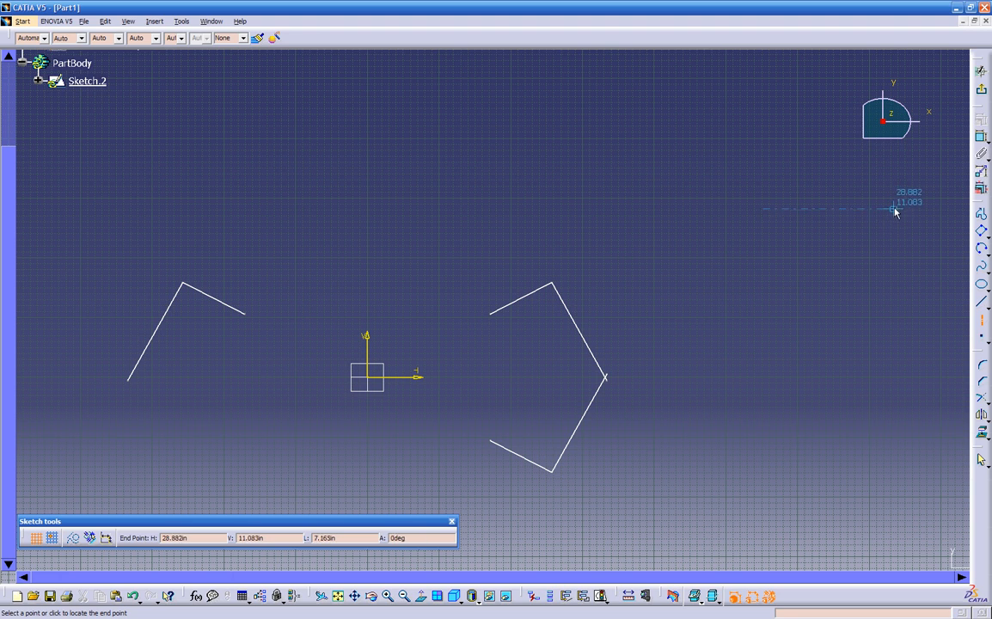
mouse_move(590, 533)
middle_mouse_down()
mouse_move(622, 456)
mouse_move(634, 473)
middle_mouse_up()
mouse_move(621, 514)
middle_mouse_down()
mouse_move(653, 472)
mouse_move(650, 483)
middle_mouse_up()
left_click(633, 489)
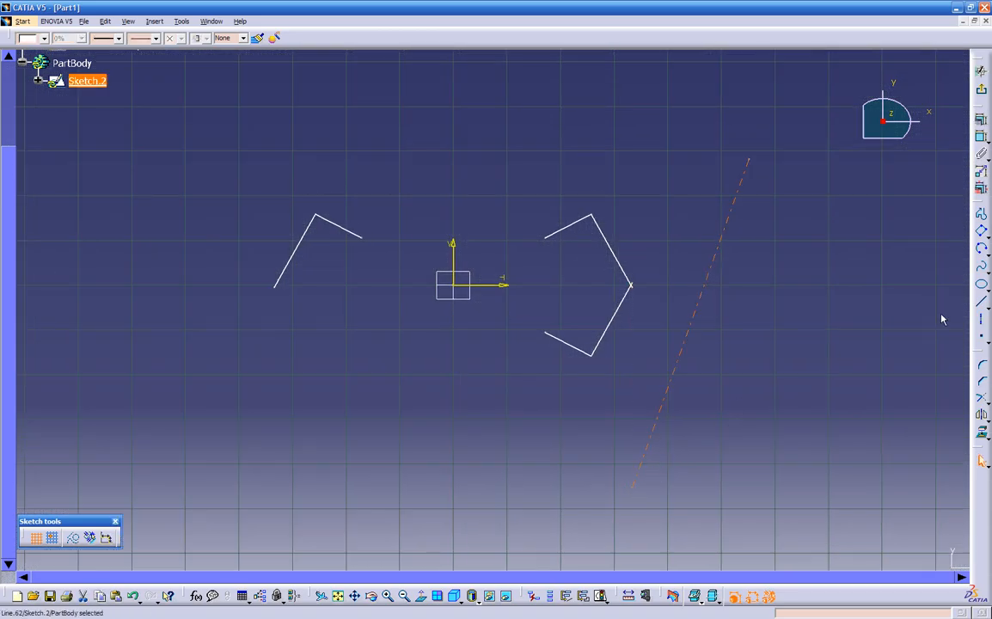
Step: Draw a steep, nearly vertical line on the outer side of the mirrored pair on the negative H side
left_click(983, 303)
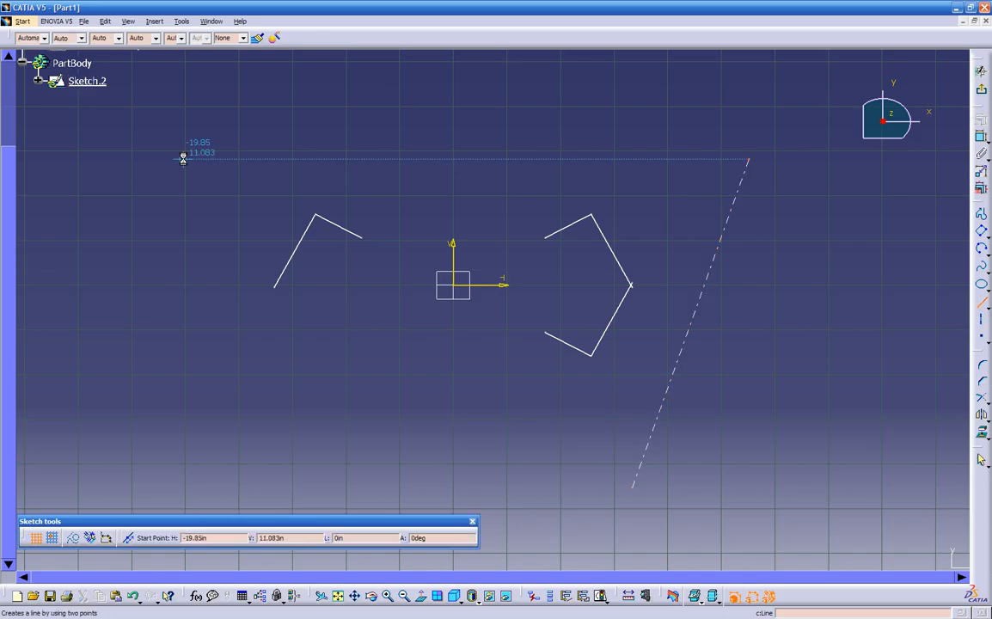
left_click(162, 111)
left_click(149, 379)
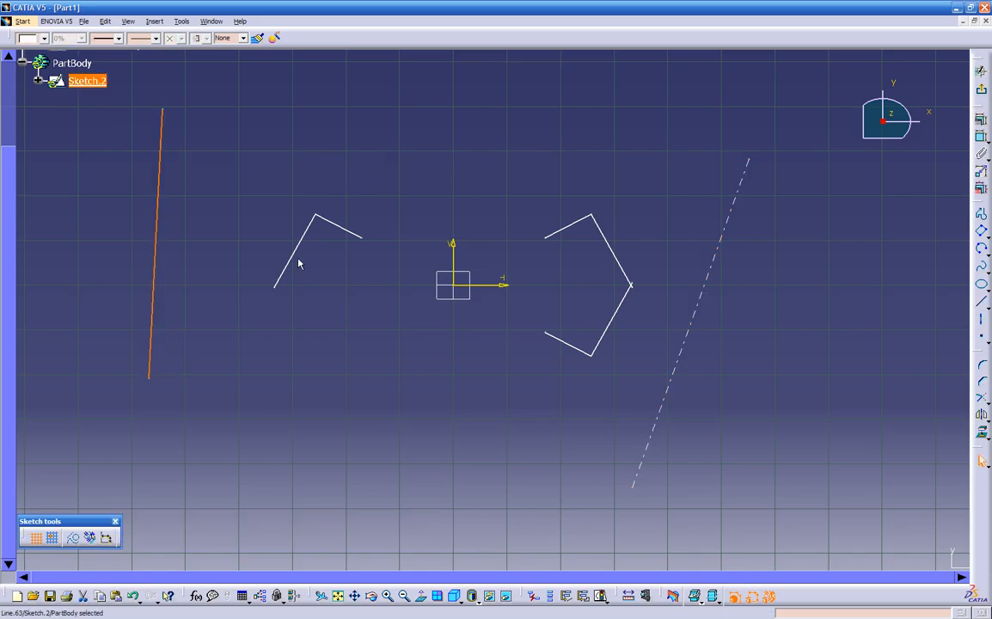
Step: Mirror the pair of lines on the negative H side about the steep solid line
mouse_move(247, 158)
left_mouse_down()
mouse_move(273, 174)
mouse_move(322, 281)
left_mouse_up()
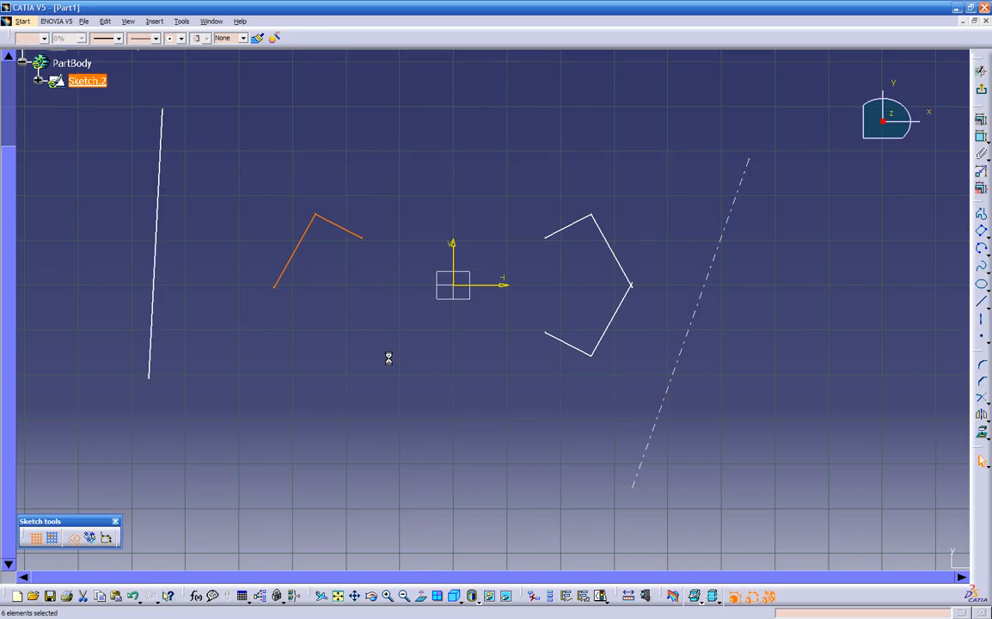
left_click(981, 415)
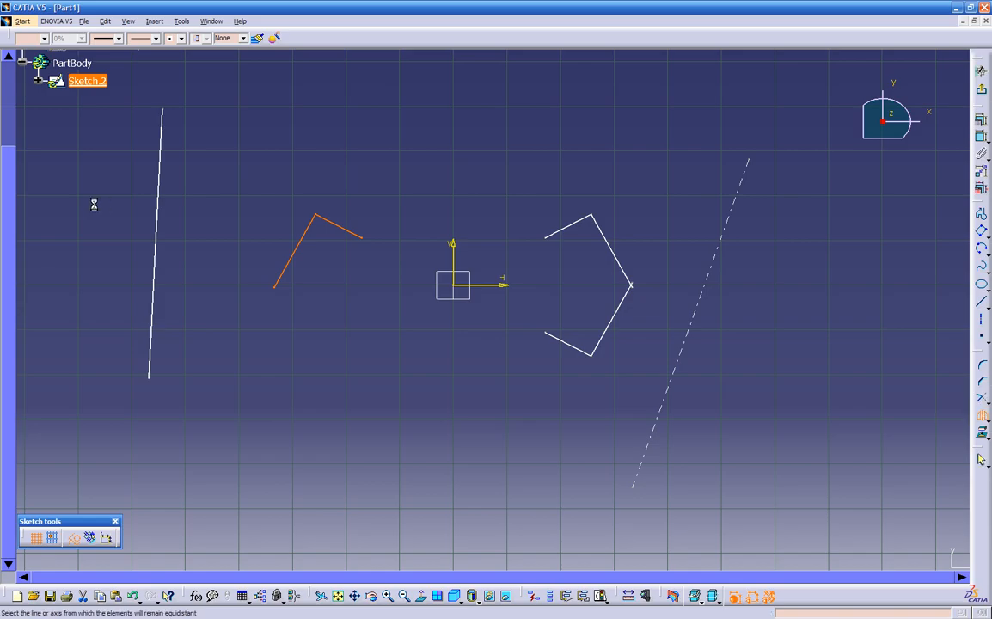
left_click(160, 193)
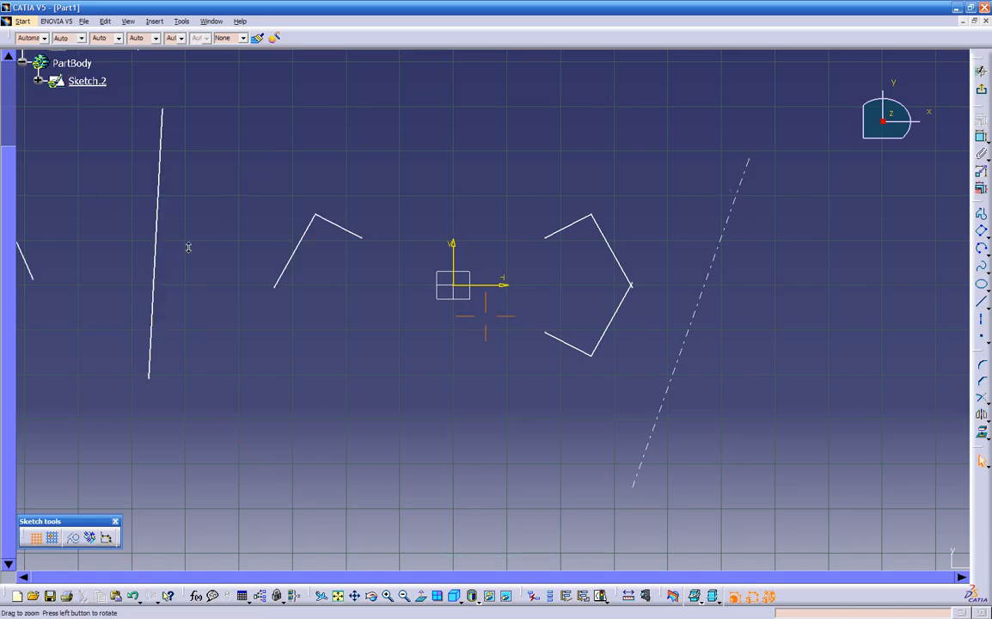
Step: Mirror the four-line shape on the positive H side about the slanted axis
middle_click_drag(191, 252, 206, 355)
middle_click_drag(378, 390, 494, 259)
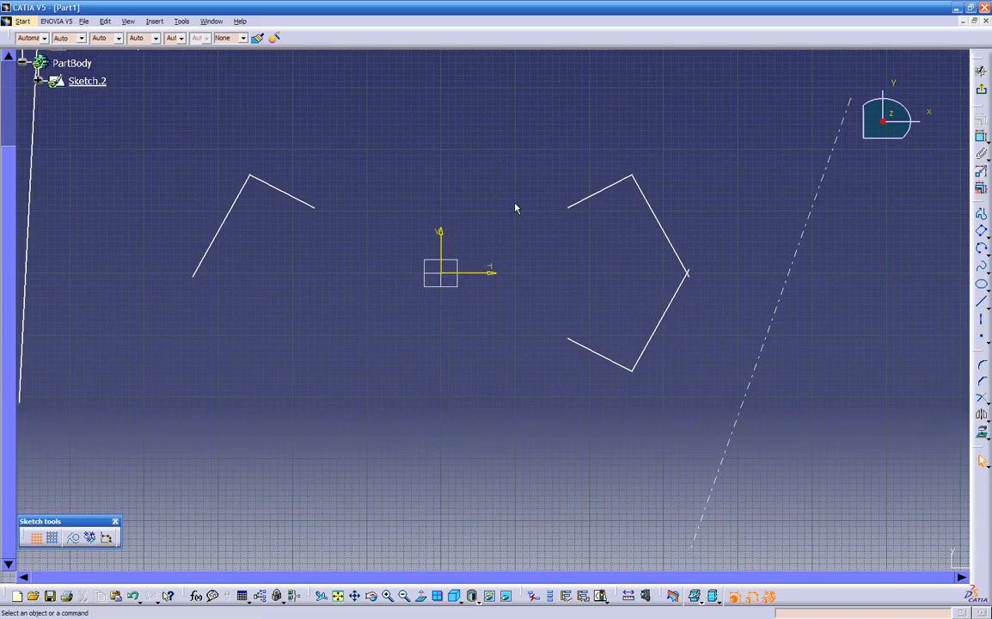
left_click_drag(533, 109, 737, 395)
left_click(977, 417)
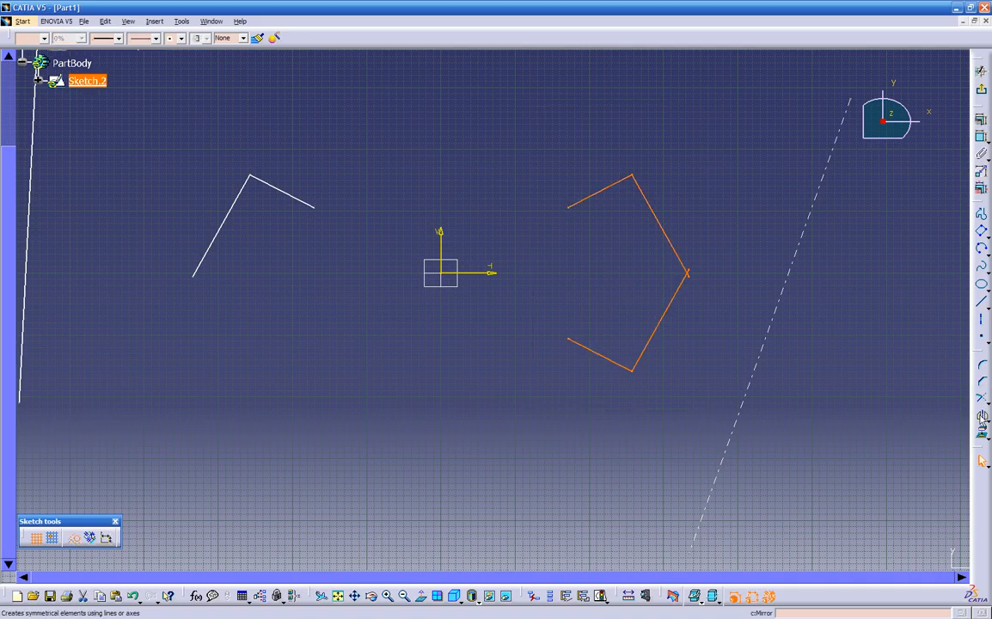
left_click(776, 317)
mouse_move(819, 379)
middle_mouse_down()
mouse_move(755, 431)
mouse_move(796, 384)
middle_mouse_up()
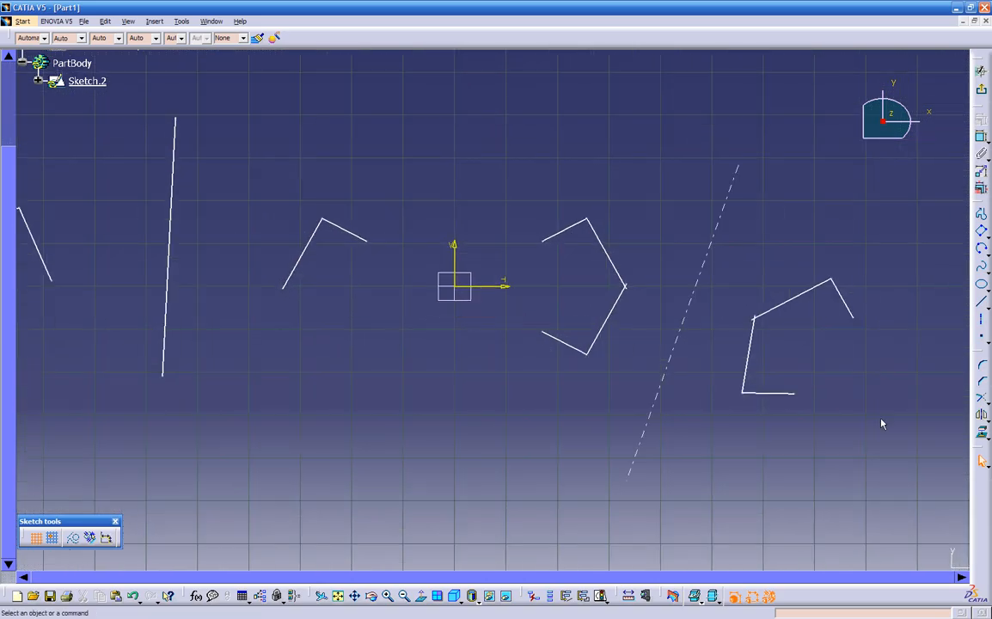
Step: Delete the mirrored four-line copy on the far side of the slanted axis
left_click(986, 420)
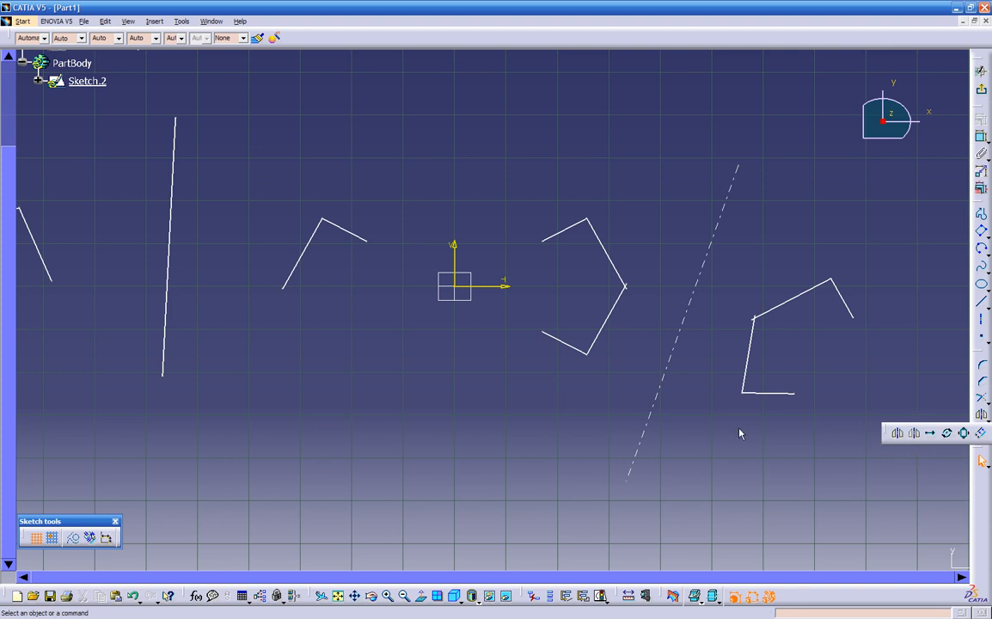
mouse_move(735, 450)
middle_mouse_down()
mouse_move(660, 420)
mouse_move(627, 427)
mouse_move(633, 289)
middle_mouse_up()
left_click_drag(603, 231, 758, 445)
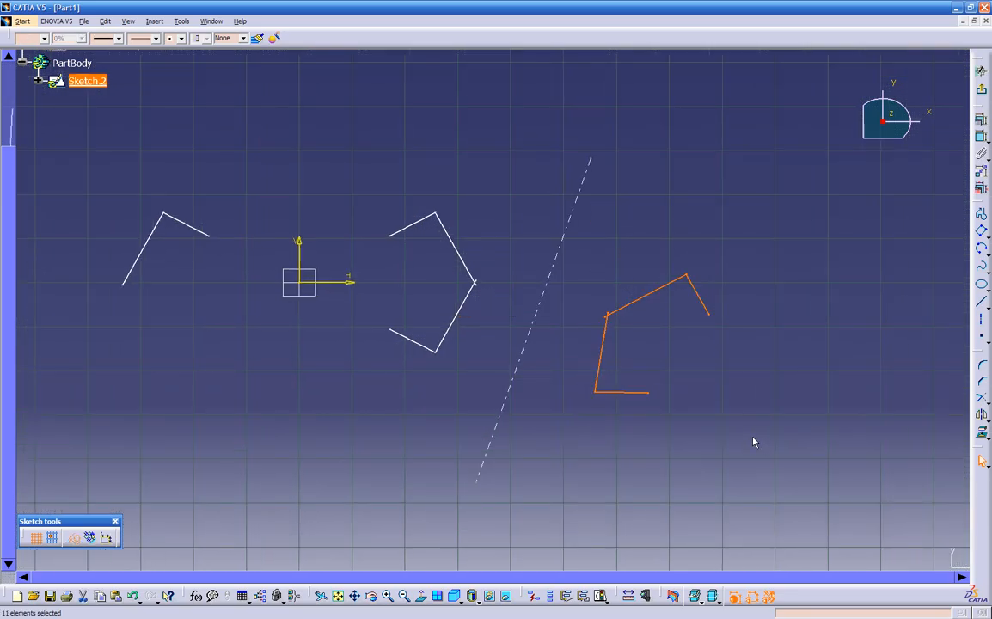
key("Delete")
Step: Move the four-line shape across the slanted axis with Symmetry, without keeping the original
left_click_drag(404, 268, 492, 372)
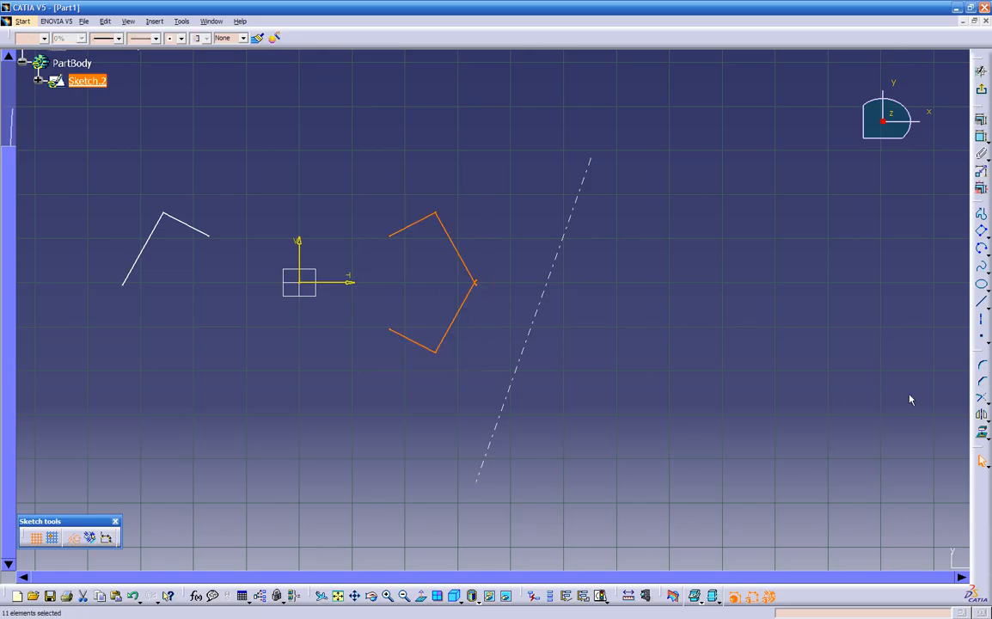
left_click(987, 416)
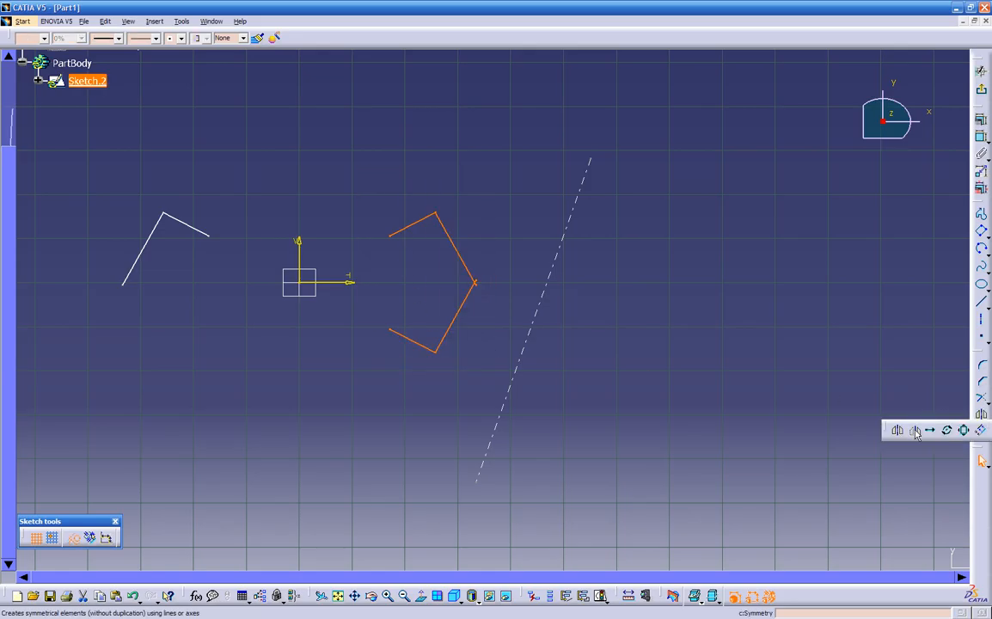
left_click(915, 431)
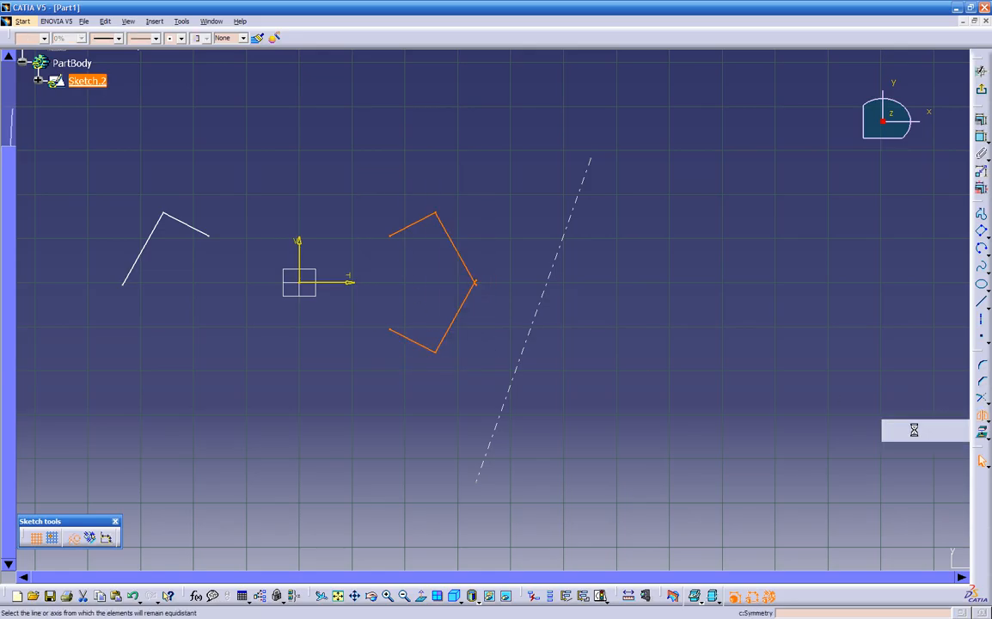
left_click(546, 289)
mouse_move(600, 431)
middle_mouse_down()
mouse_move(676, 430)
mouse_move(616, 461)
mouse_move(662, 453)
middle_mouse_up()
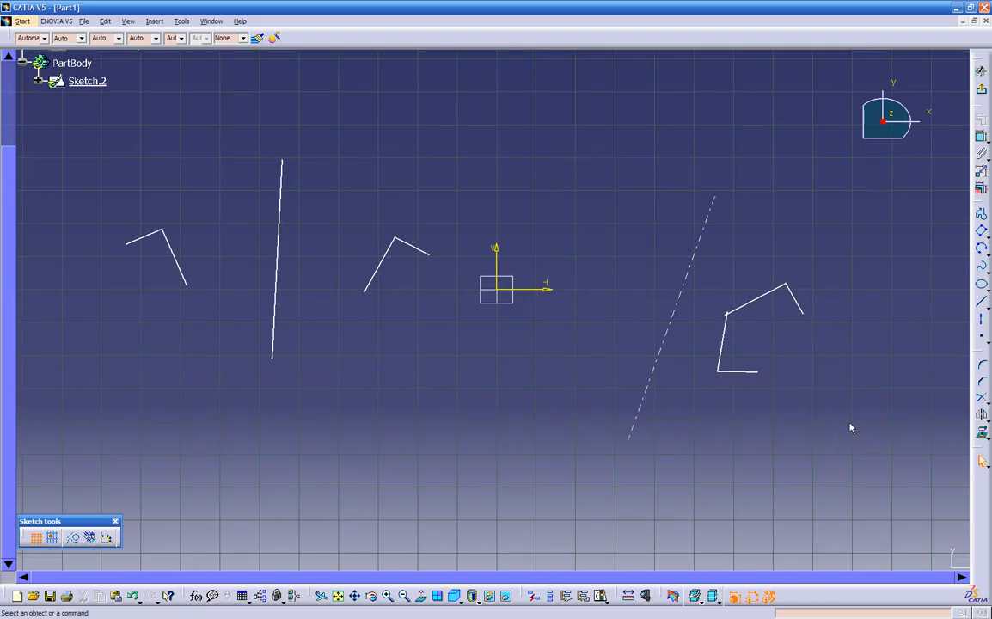
Step: Translate a duplicate of the four-line shape 10 in along the positive H direction, starting from the free end of its short slanted line
middle_click_drag(861, 442, 683, 438)
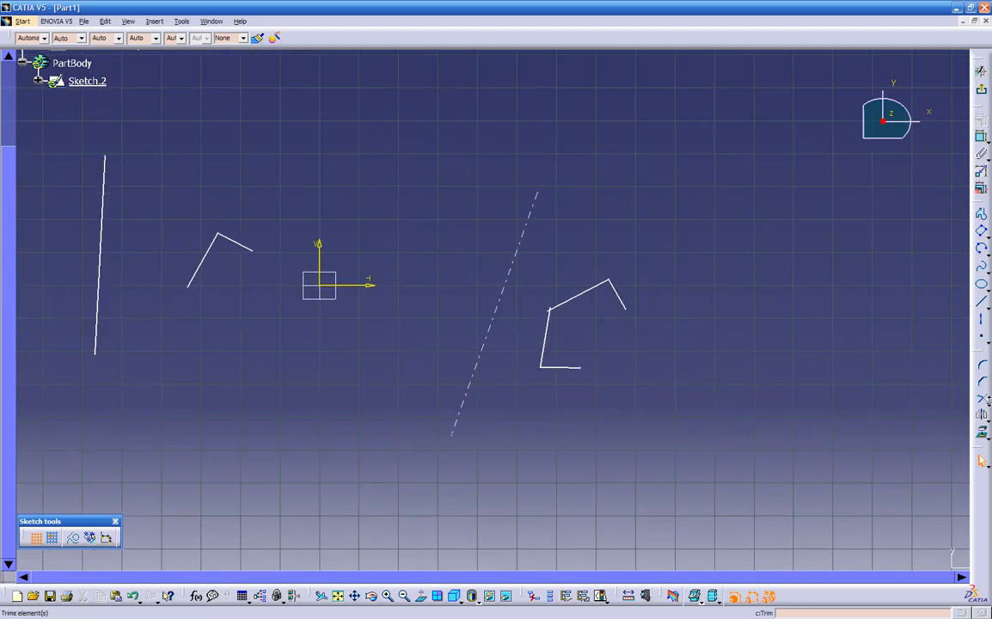
left_click(988, 402)
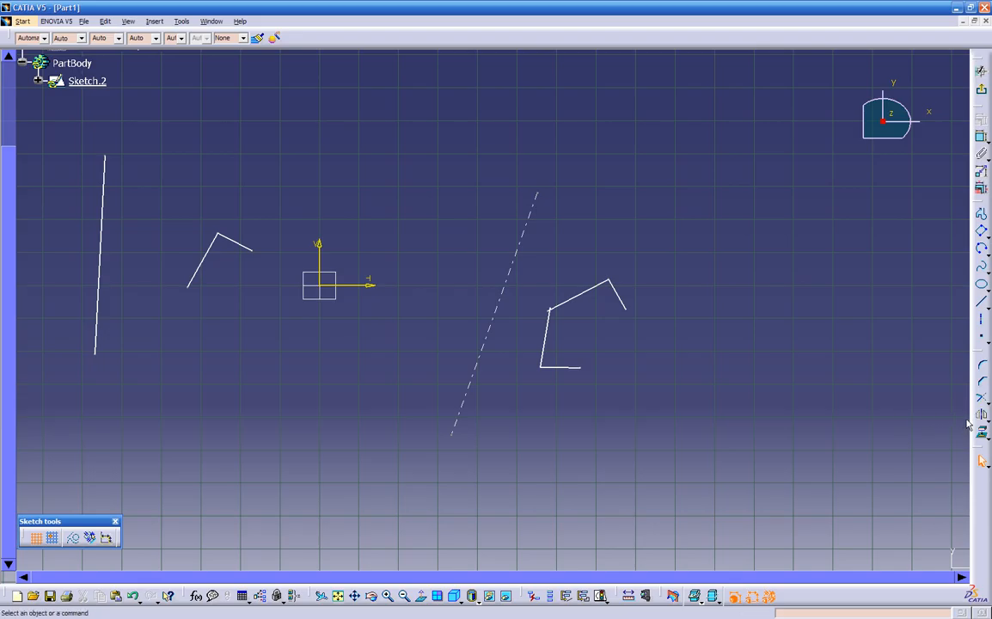
left_click(987, 419)
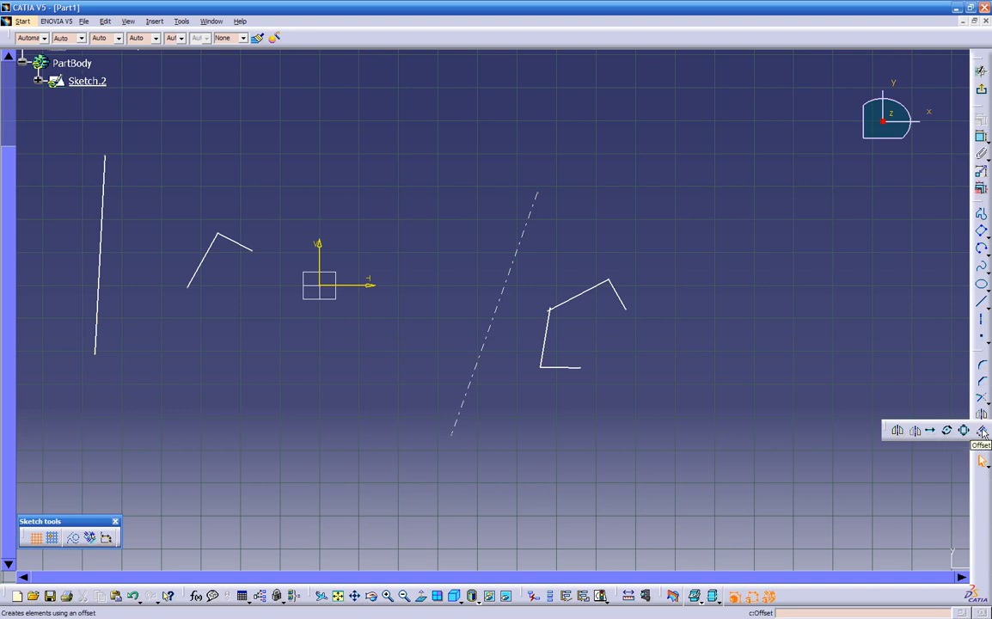
left_click(932, 433)
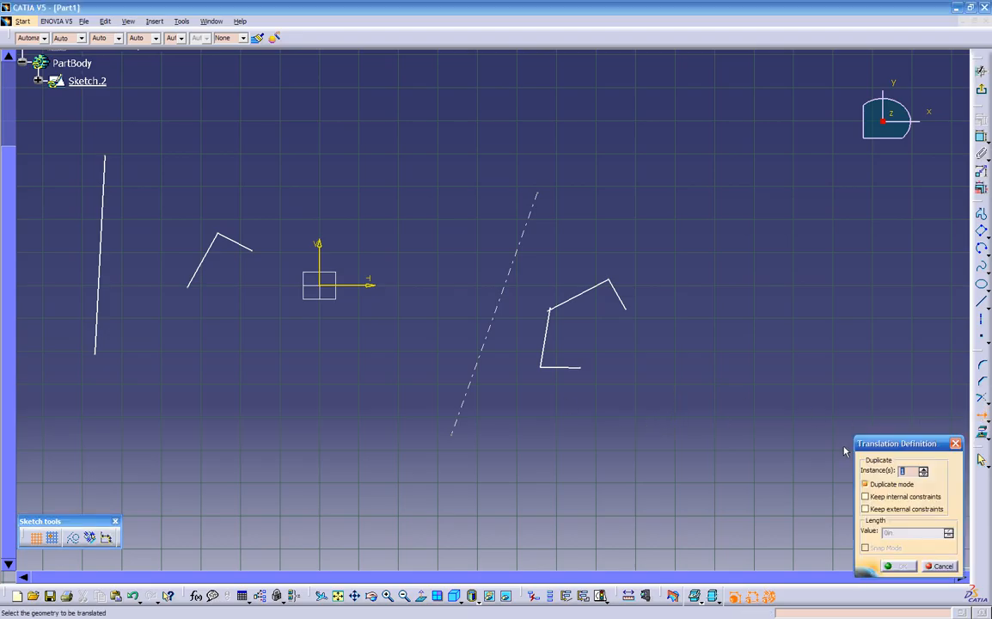
left_click_drag(531, 254, 632, 388)
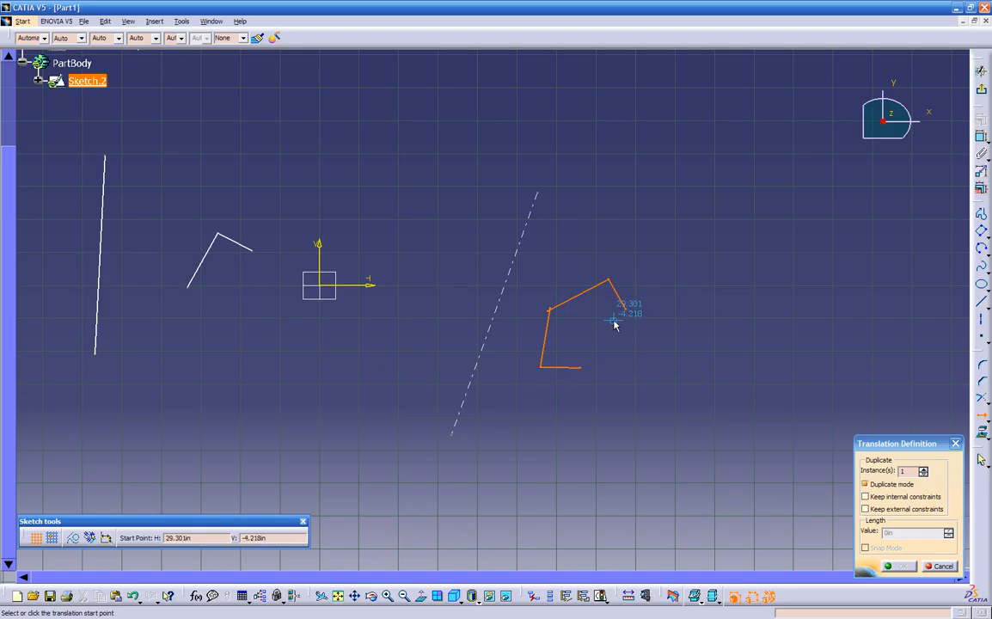
mouse_move(583, 337)
middle_mouse_down()
mouse_move(437, 337)
mouse_move(500, 209)
middle_mouse_up()
middle_click_drag(404, 356, 516, 340)
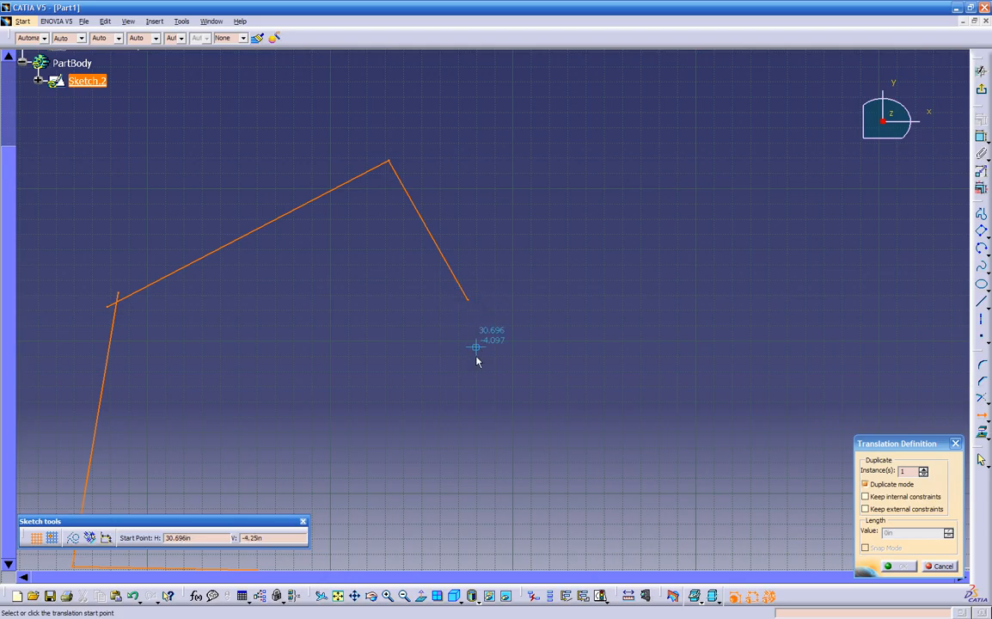
left_click(469, 298)
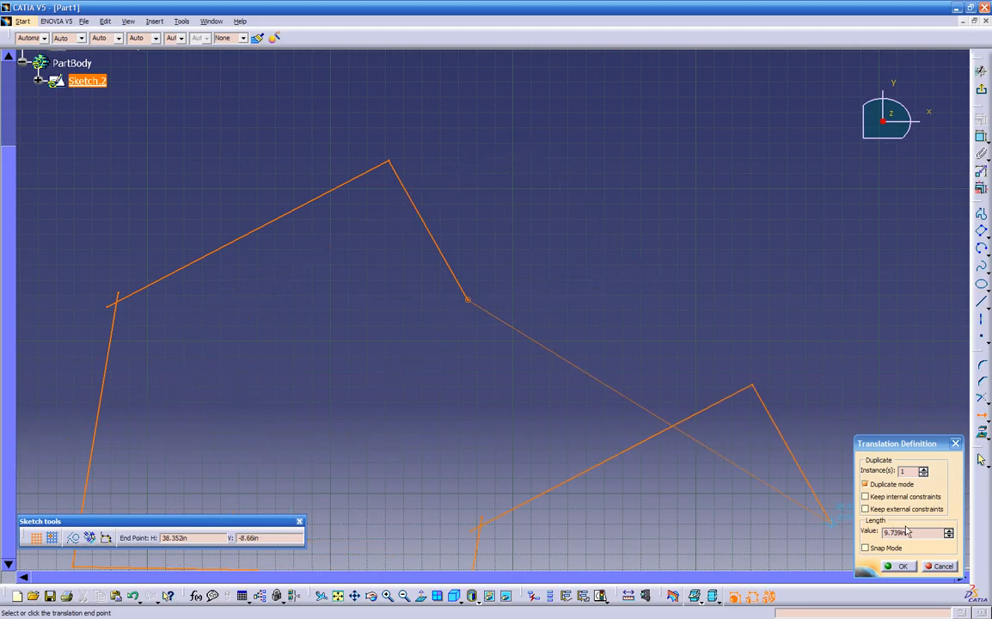
left_click_drag(913, 533, 880, 538)
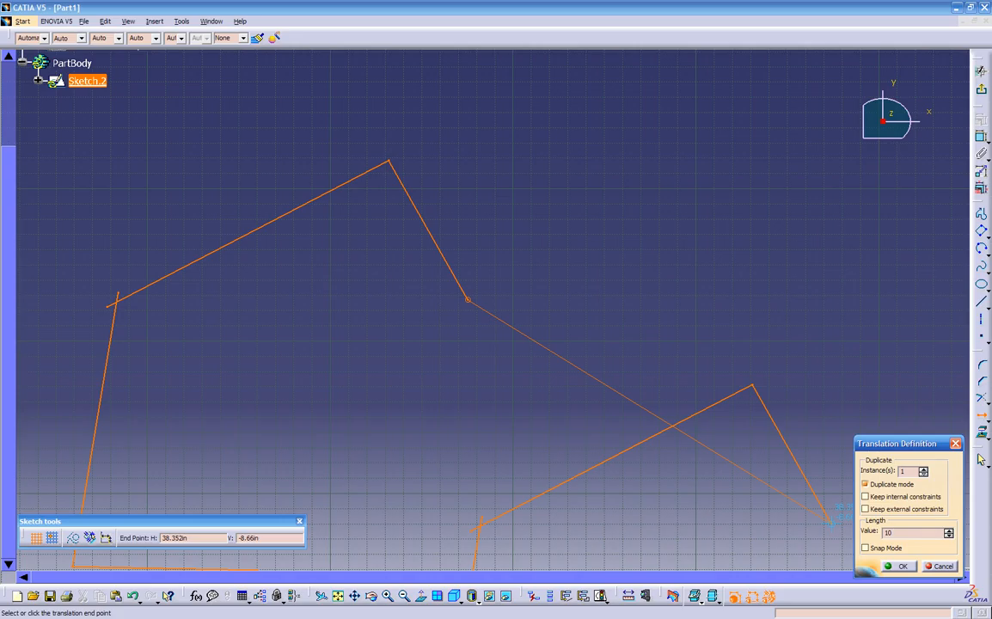
key("Return")
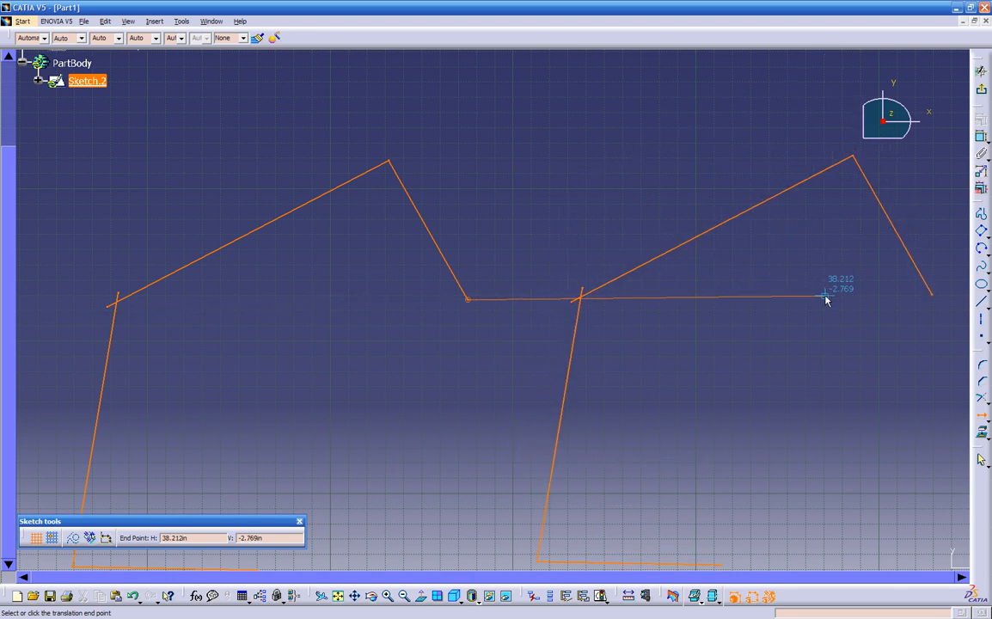
middle_click_drag(809, 312, 755, 313)
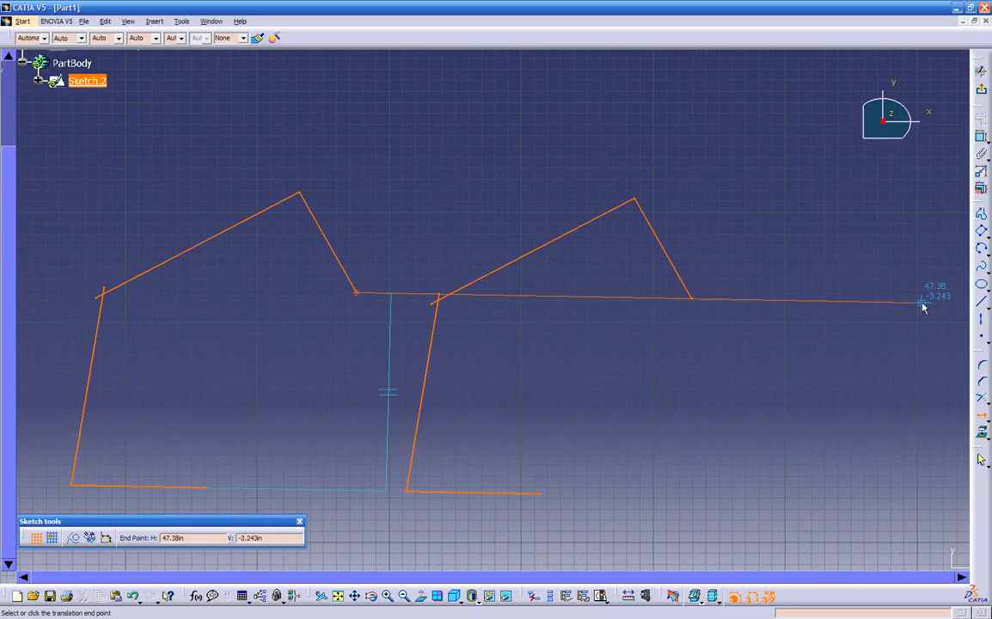
left_click(854, 296)
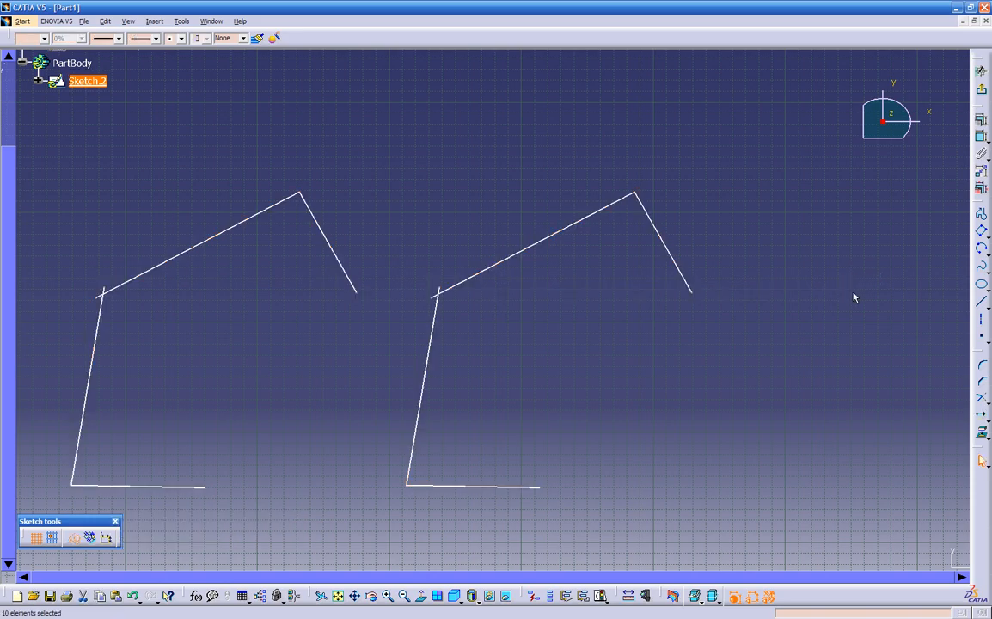
Step: Dimension the horizontal distance between the matching free endpoints of the original four-line shape and its copy
left_click(981, 139)
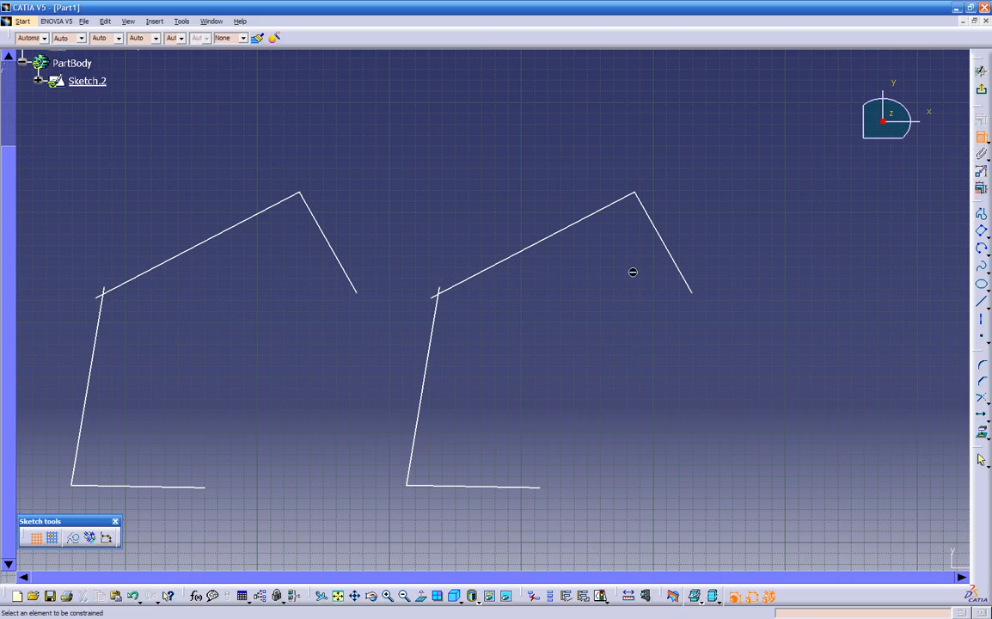
left_click(358, 294)
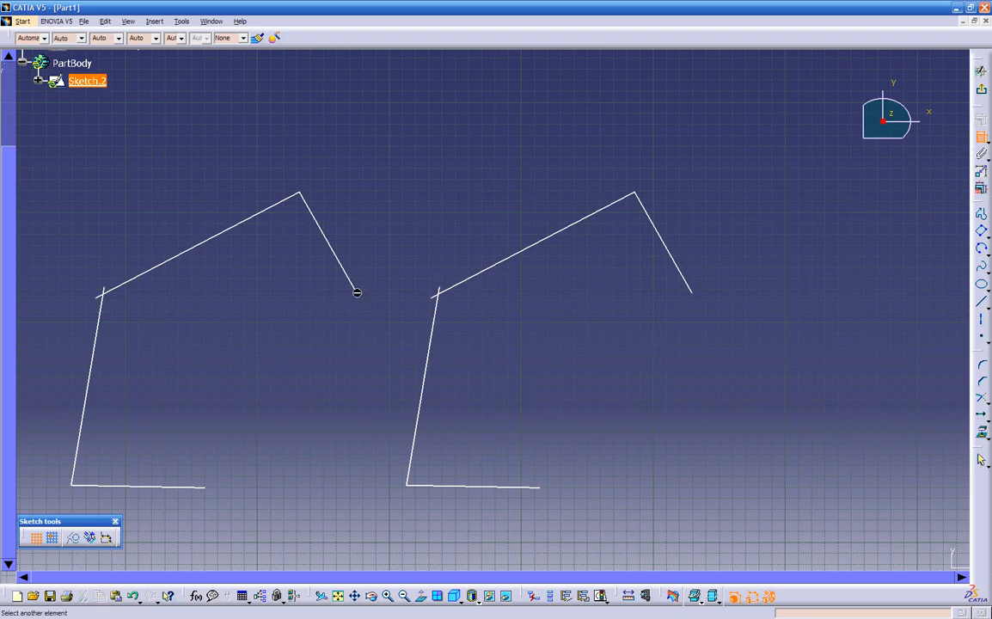
left_click(694, 296)
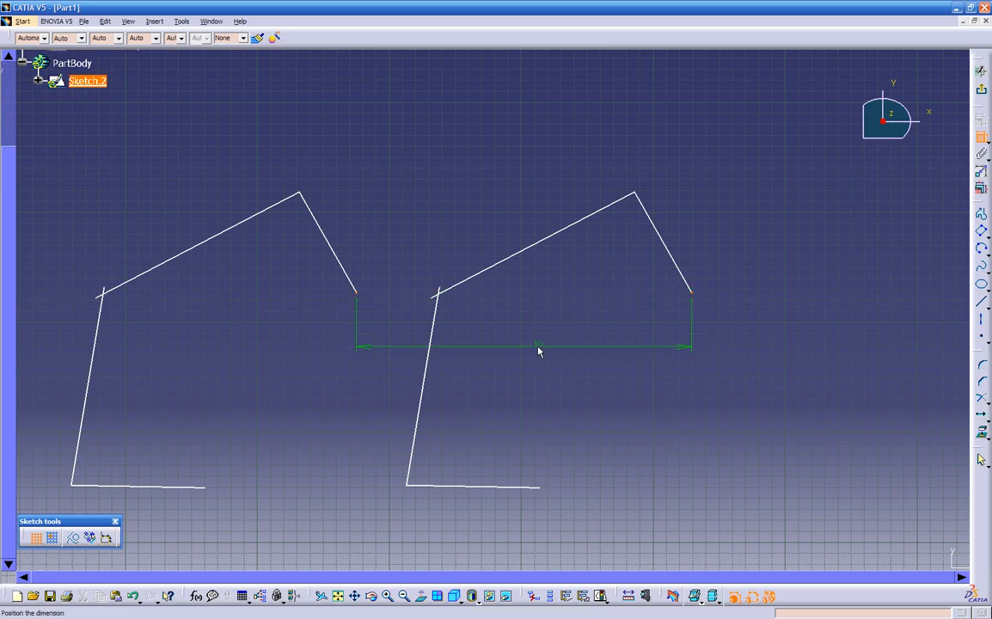
left_click(534, 348)
Step: Delete all the sketch geometry on both sides of the origin, including the axis and the dimension
mouse_move(627, 382)
middle_mouse_down()
mouse_move(616, 423)
mouse_move(691, 362)
mouse_move(634, 465)
mouse_move(634, 447)
middle_mouse_up()
mouse_move(418, 122)
left_mouse_down()
mouse_move(633, 412)
mouse_move(689, 425)
left_mouse_up()
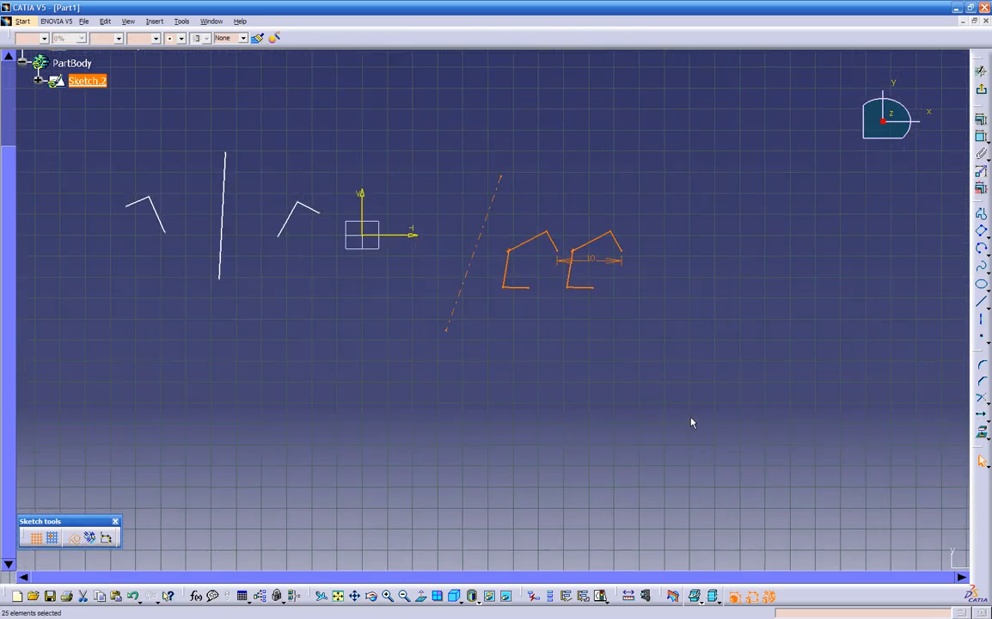
key("Delete")
left_click_drag(95, 134, 303, 320)
key("Delete")
Step: Draw a steep slanted line on the positive H side, running from well above the H axis to just below it
middle_click_drag(341, 323, 409, 219)
middle_click_drag(378, 160, 468, 506)
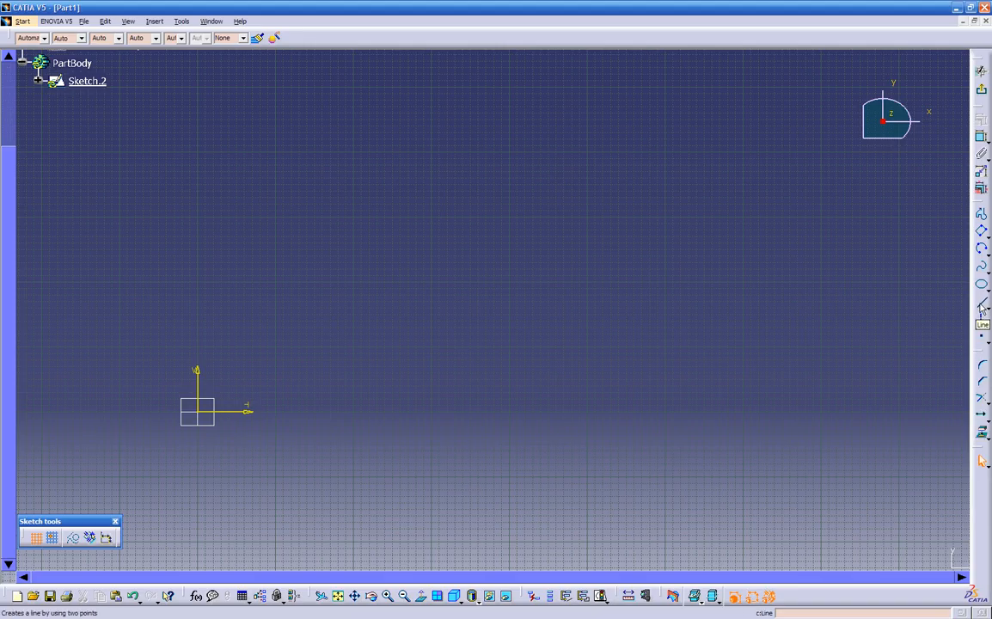
left_click(982, 306)
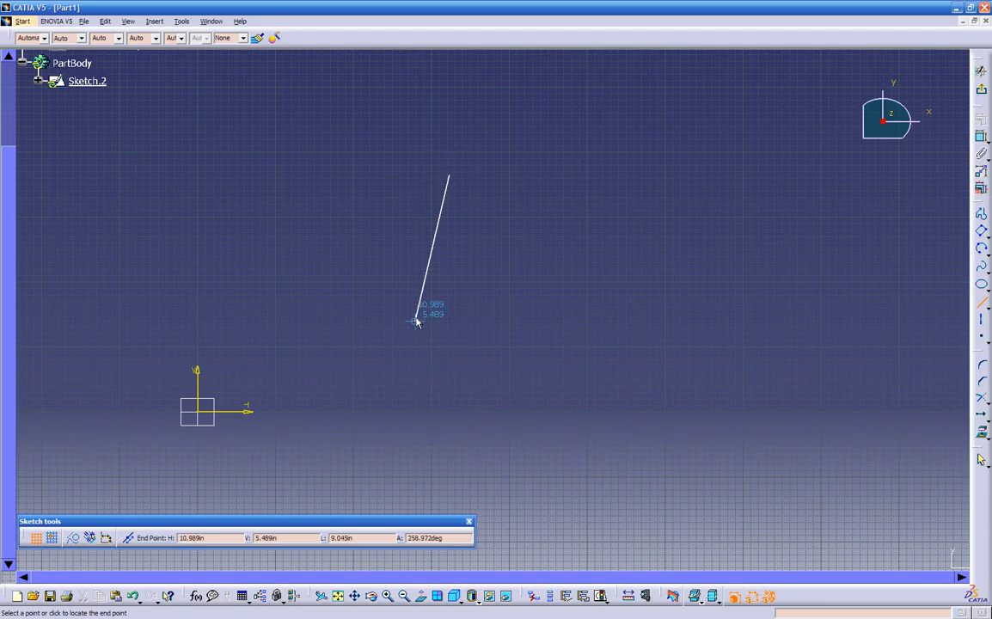
left_click(392, 420)
middle_click_drag(579, 379, 568, 387, "ctrl")
middle_click_drag(565, 330, 513, 395)
left_click(509, 372)
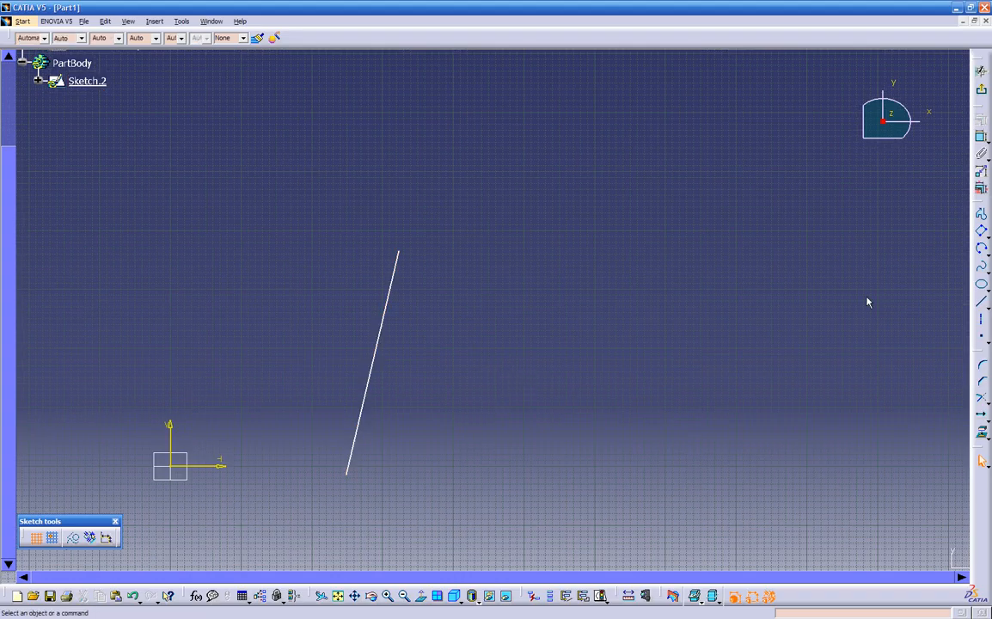
Step: Translate a duplicate of the slanted line 10 in along the positive H direction, starting from its upper endpoint
left_click(981, 415)
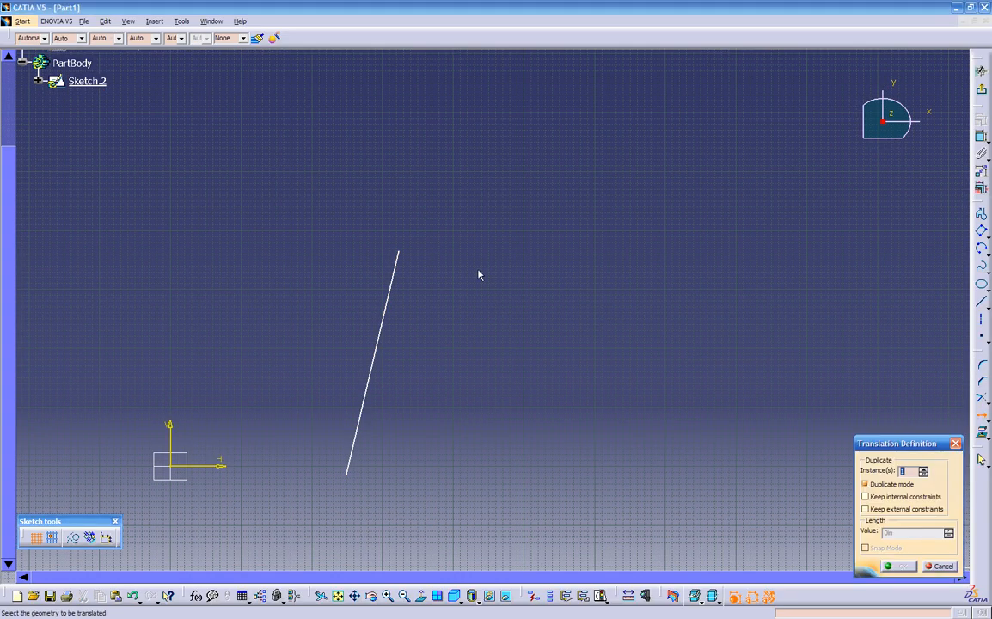
left_click(398, 280)
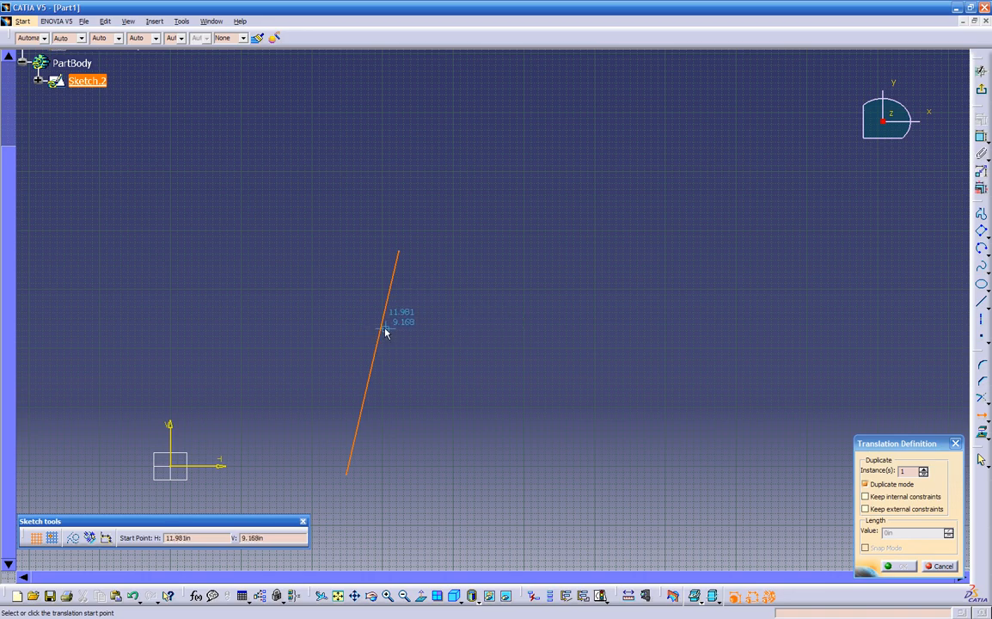
left_click(398, 253)
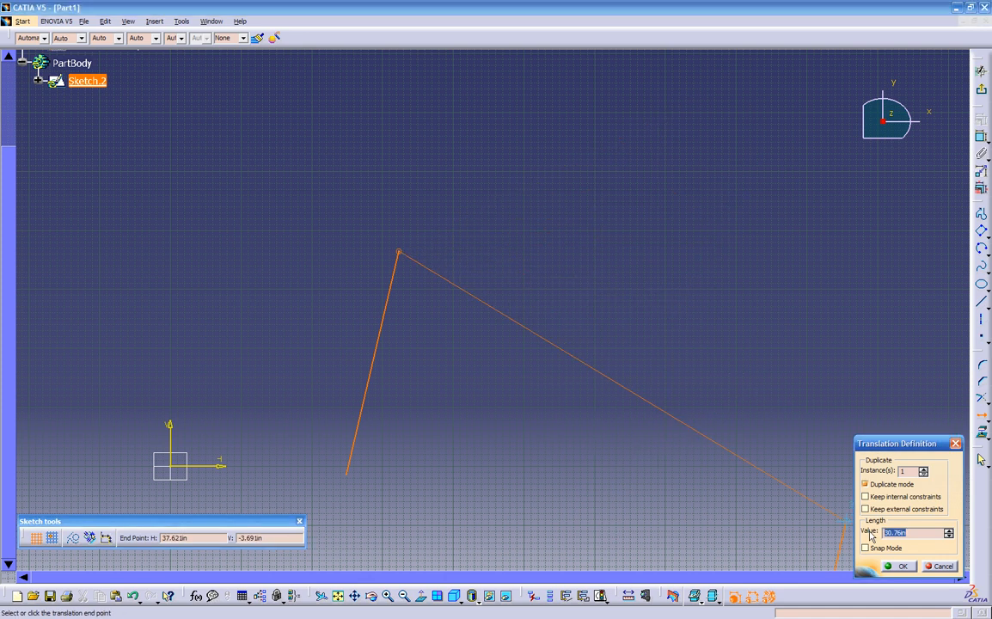
type("10")
left_click(870, 535)
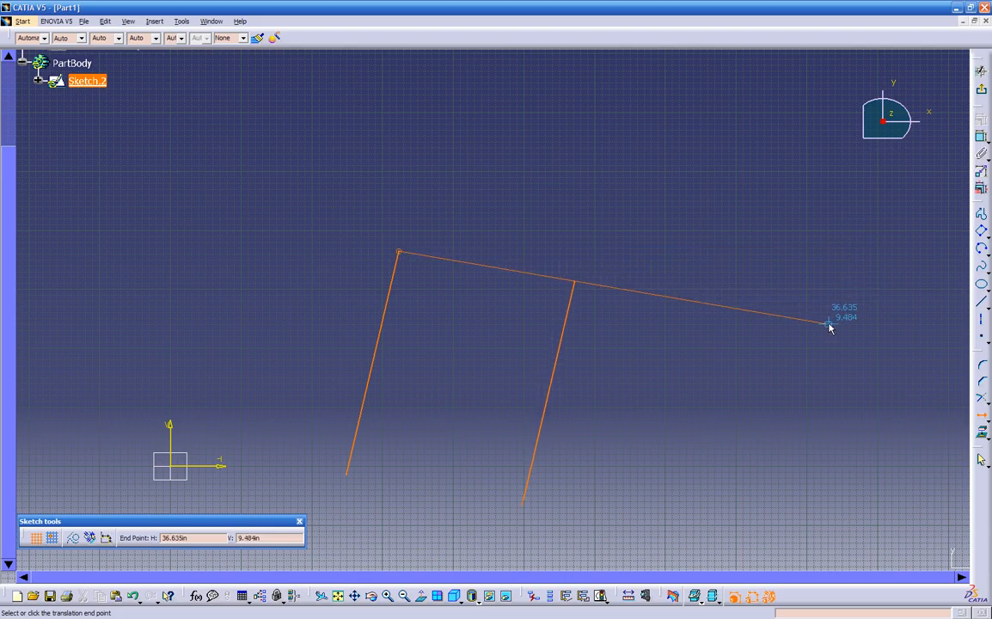
left_click(831, 255)
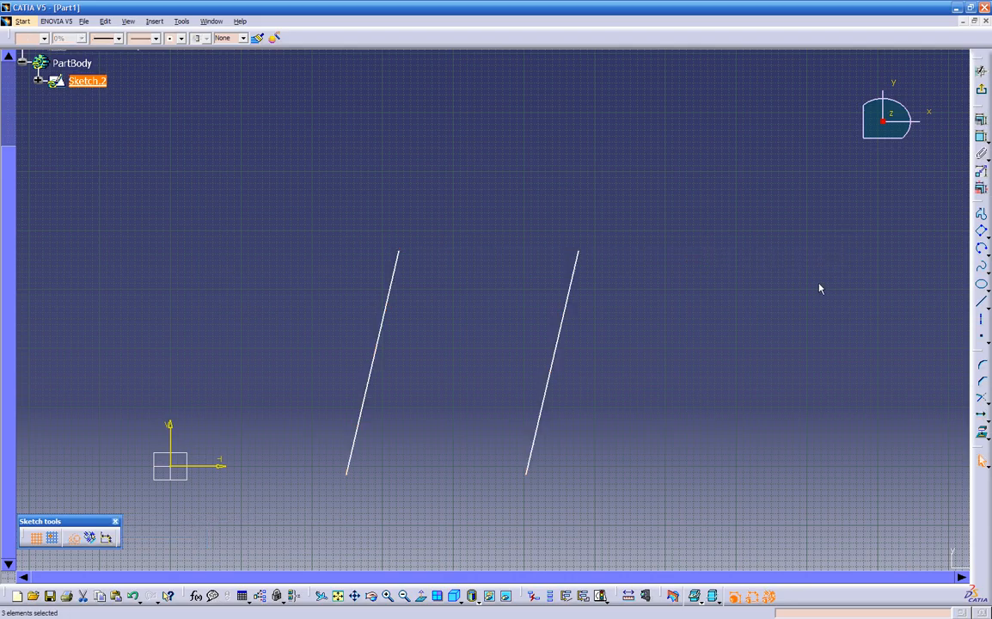
left_click(820, 285)
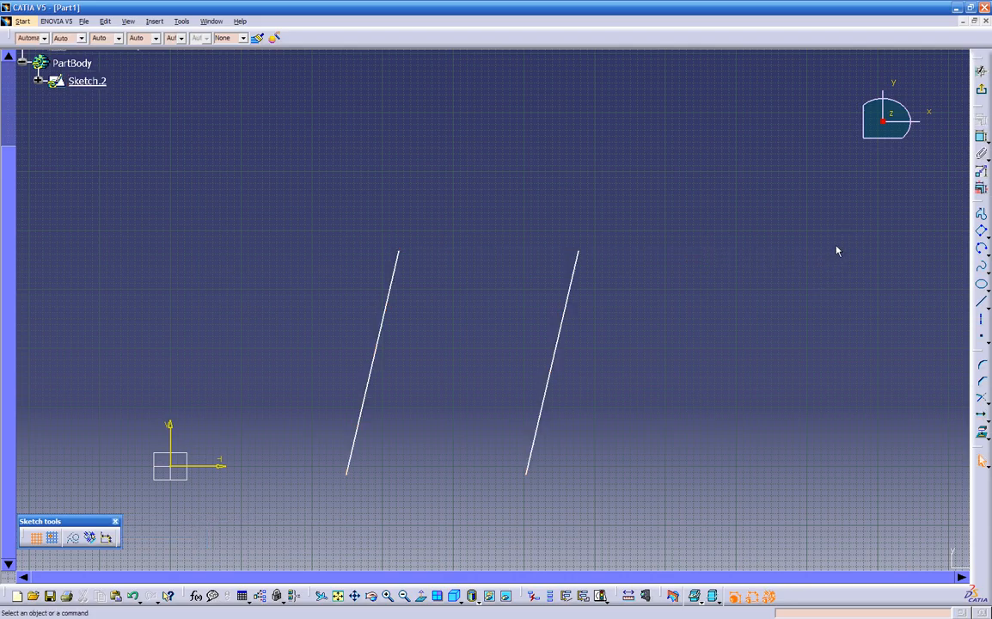
Step: Delete the translated line and the original slanted line
left_click(568, 307)
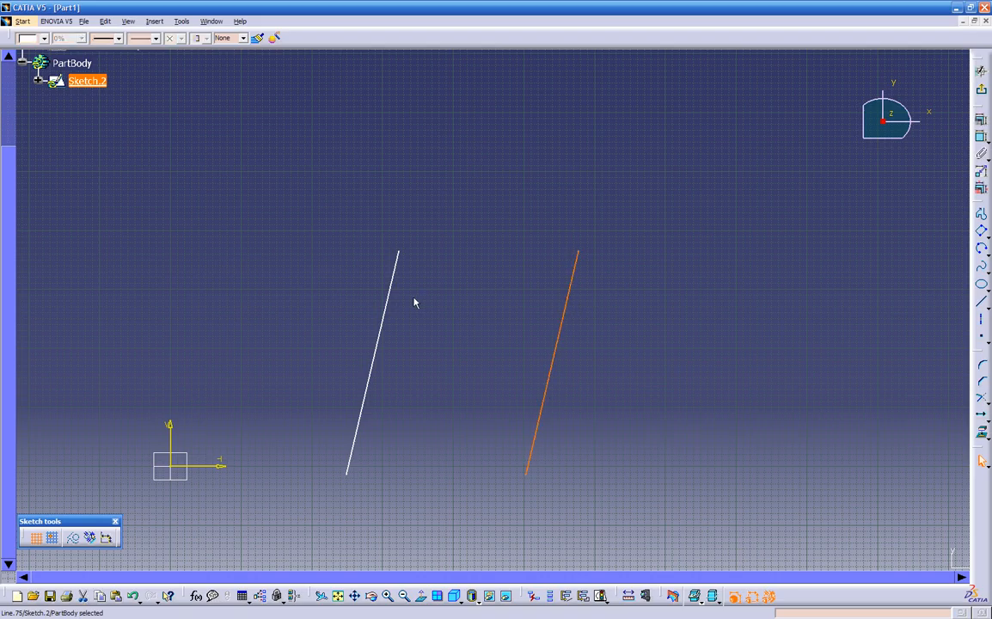
key("Delete")
left_click(394, 266)
key("Delete")
Step: Draw a slightly tilted oriented rectangle above the H axis on the positive H side
middle_click_drag(917, 466, 861, 456)
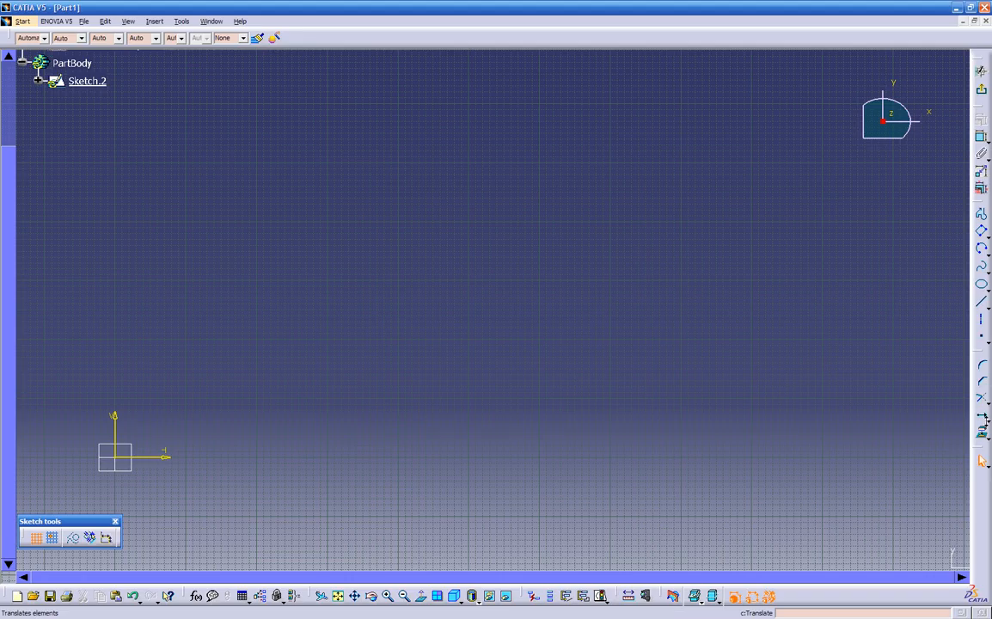
left_click(986, 420)
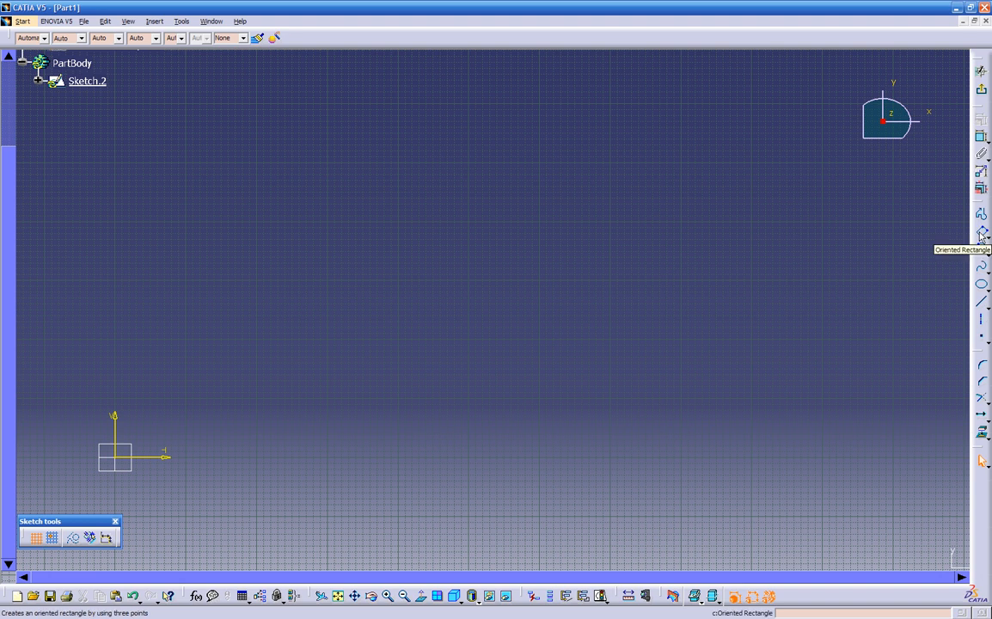
left_click(981, 235)
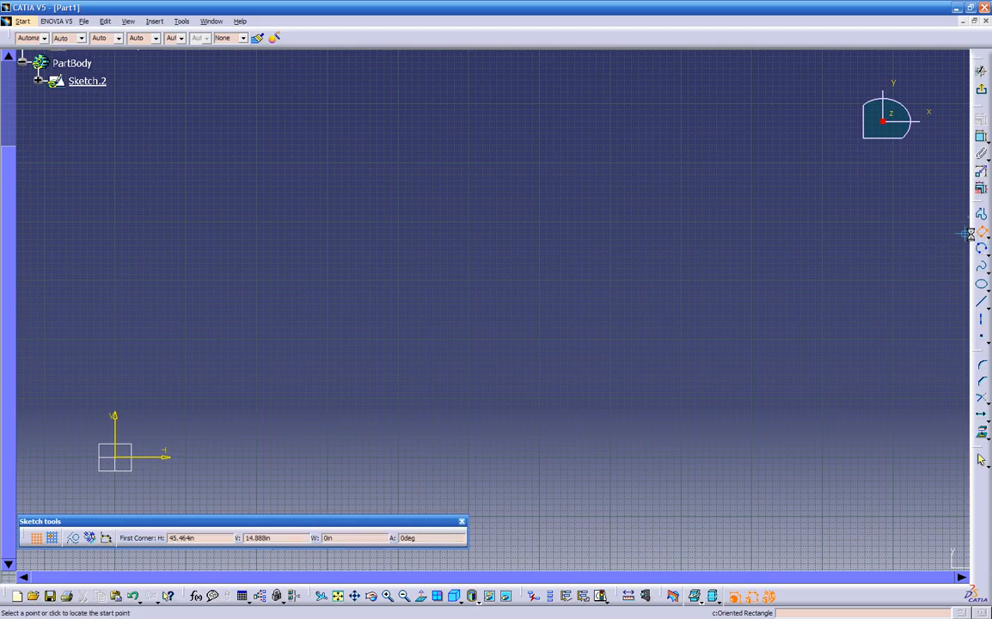
left_click(254, 200)
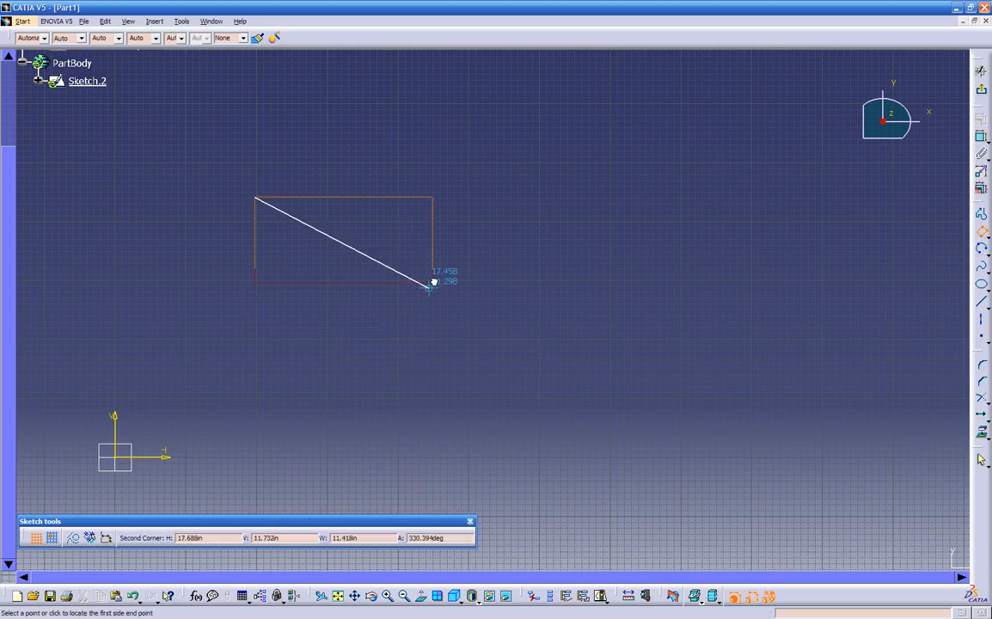
left_click(285, 395)
left_click(447, 380)
middle_click_drag(532, 313, 526, 335, "ctrl")
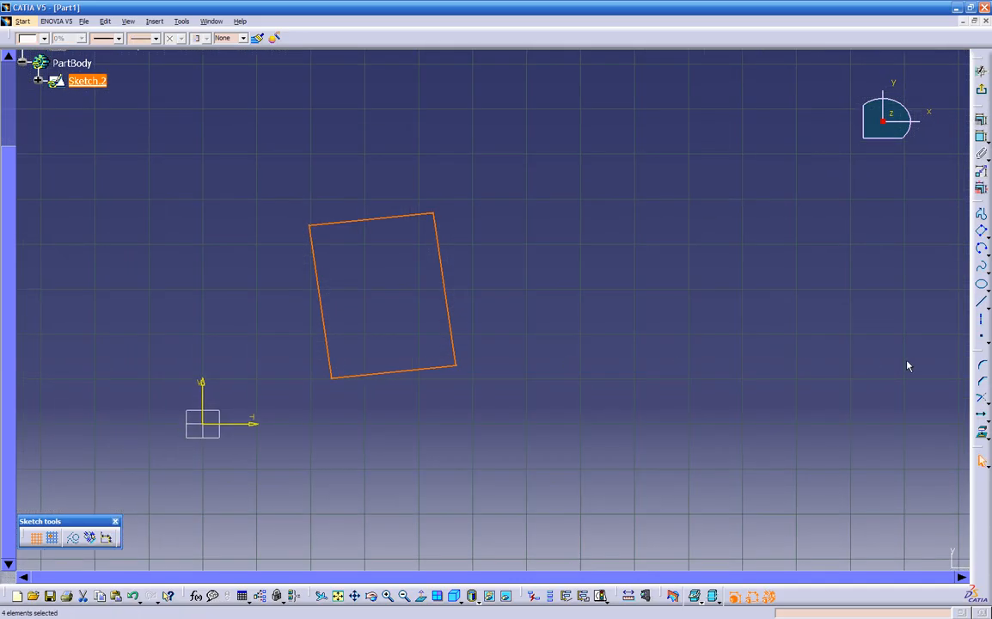
Step: Place a standalone point beyond the rectangle, about 32 in from the origin along H
left_click(985, 341)
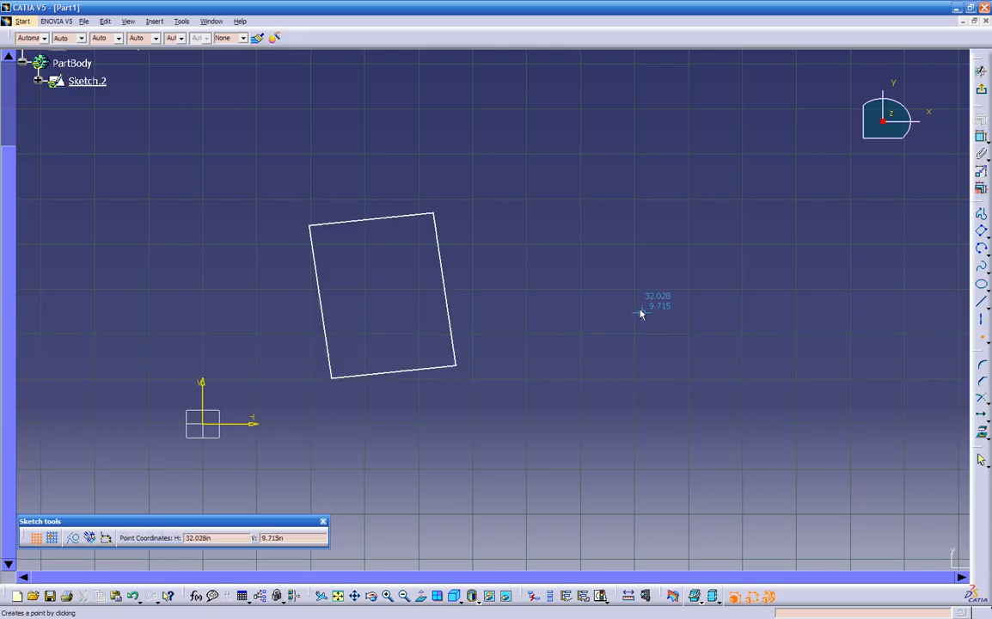
left_click(642, 273)
left_click(708, 333)
Step: Rotate 3 duplicate instances of the rectangle about the standalone point at 45 deg, using its lower corner nearest the point as angle reference
left_click(986, 420)
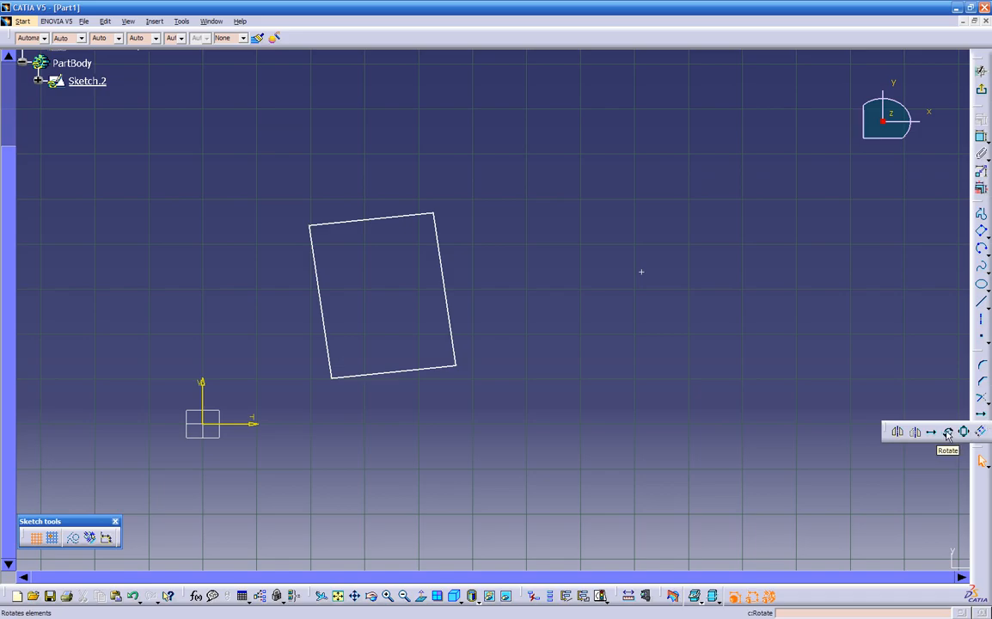
left_click(948, 433)
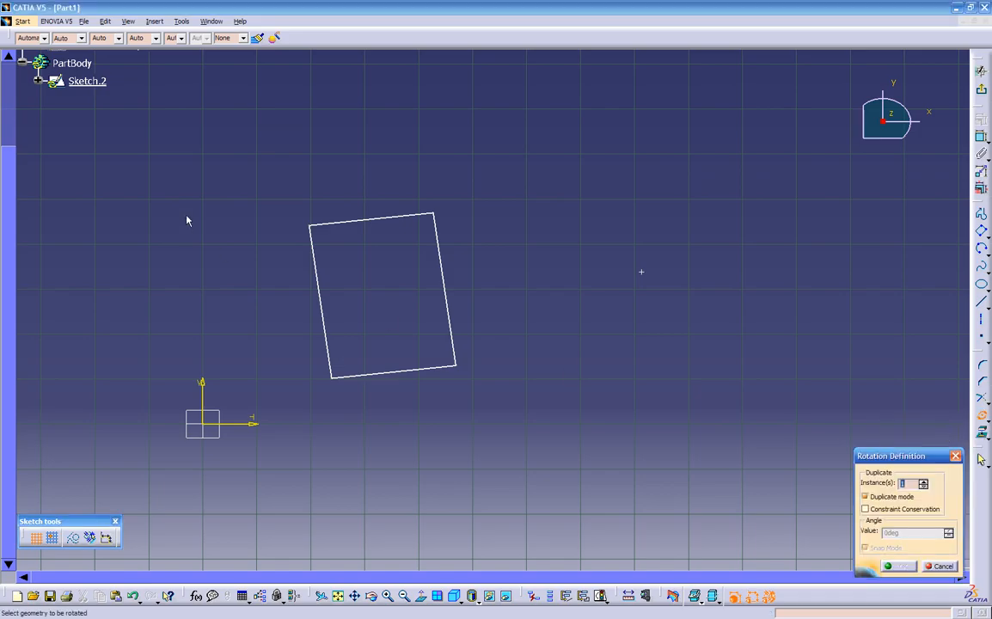
left_click_drag(277, 181, 523, 421)
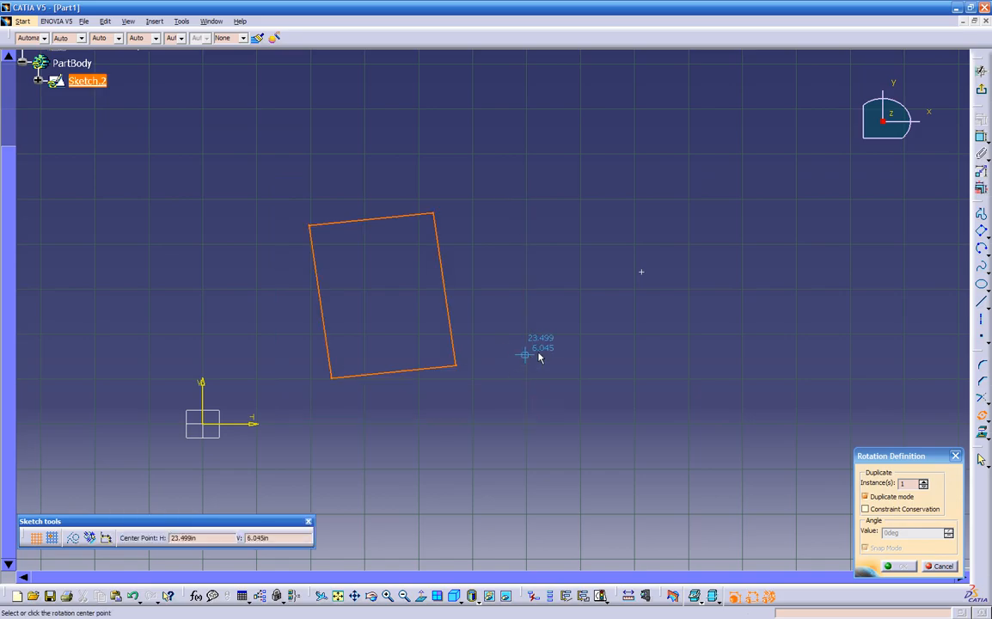
left_click(643, 273)
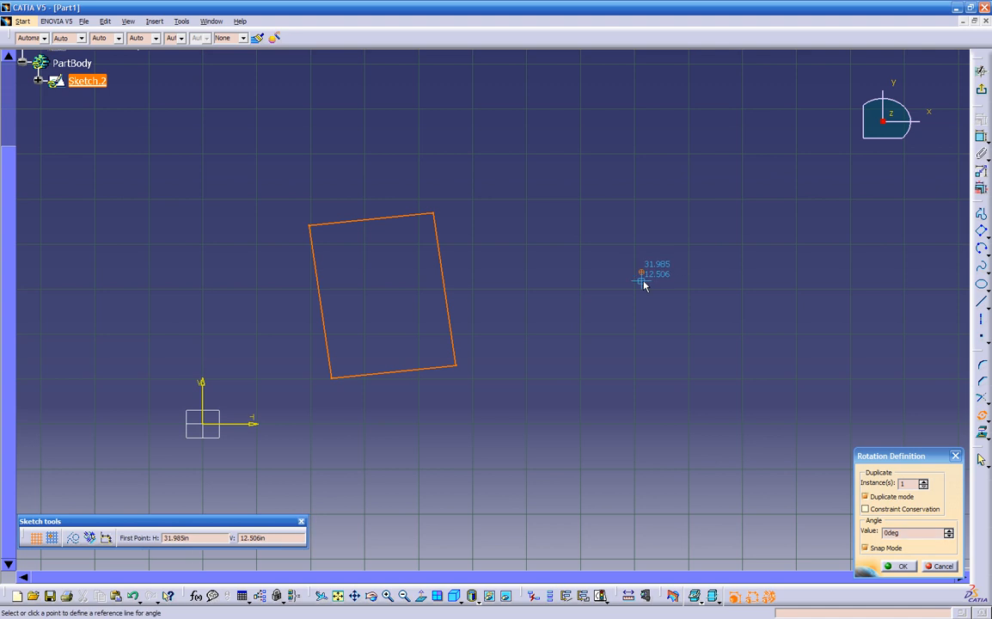
left_click(458, 368)
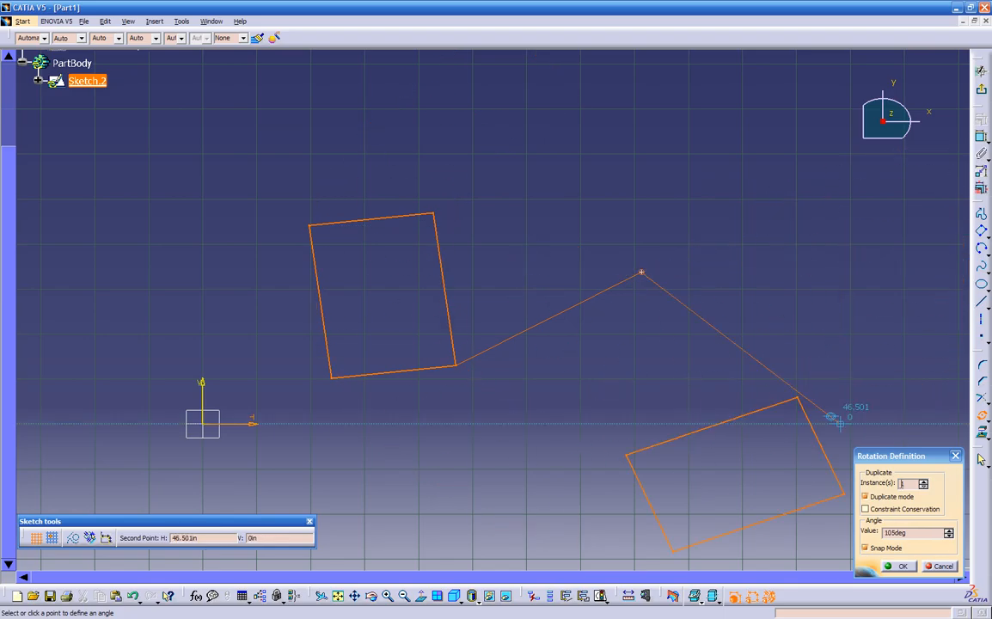
left_click(908, 531)
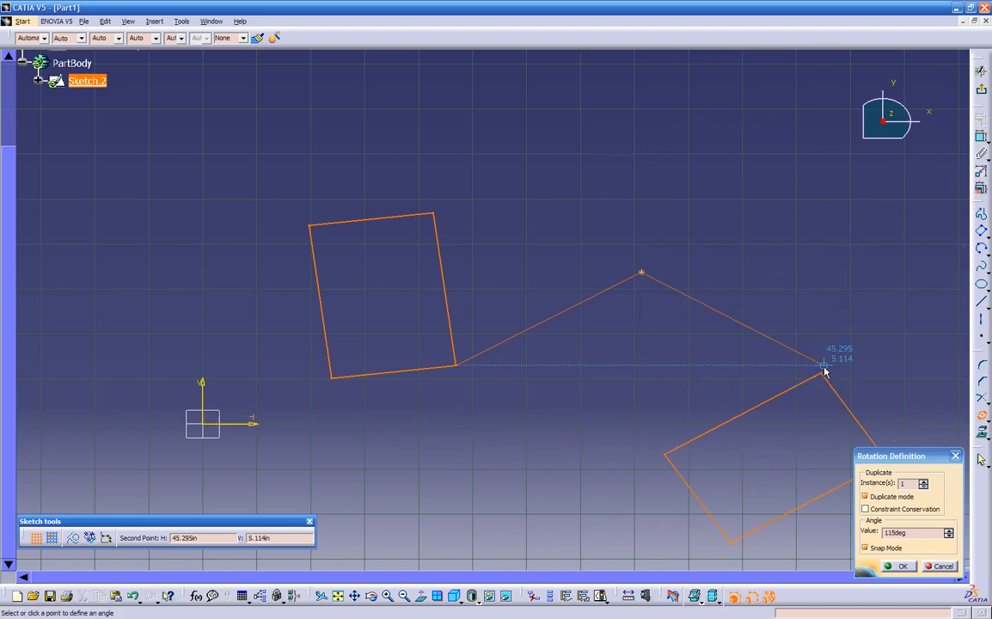
double_click(905, 483)
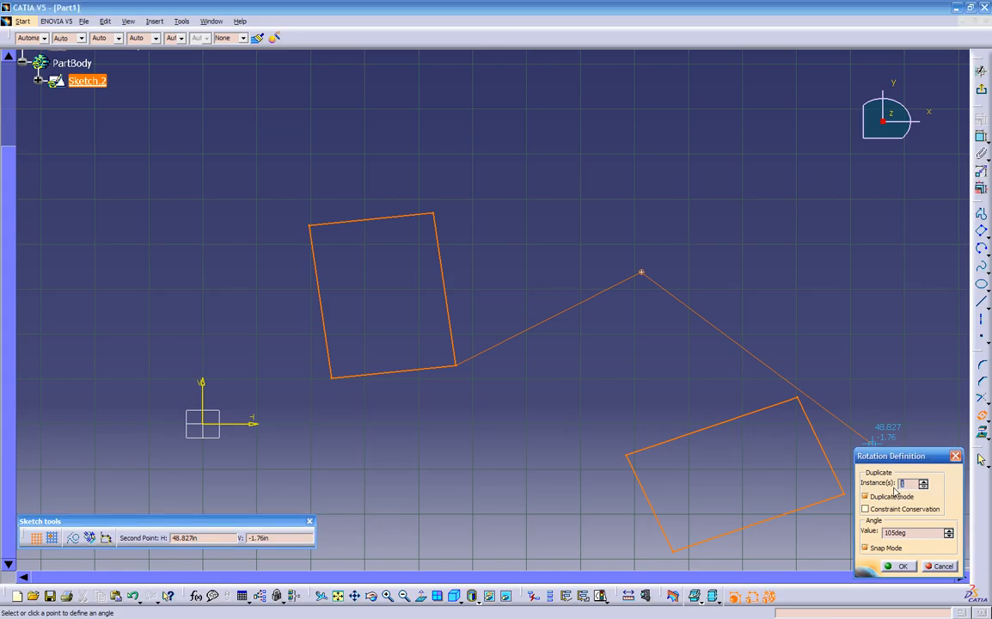
left_click(917, 534)
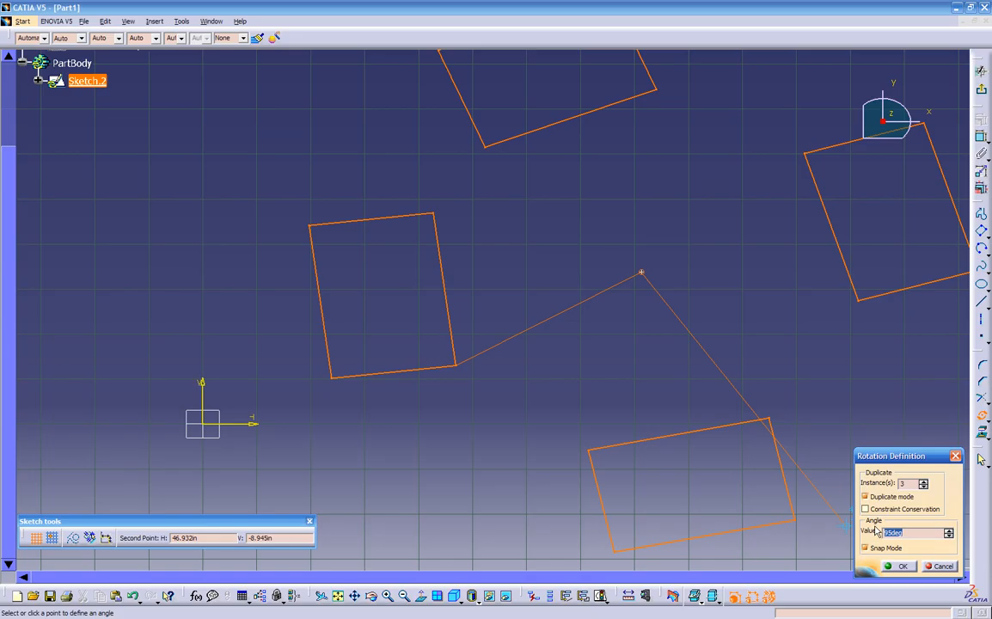
type("45")
left_click(898, 565)
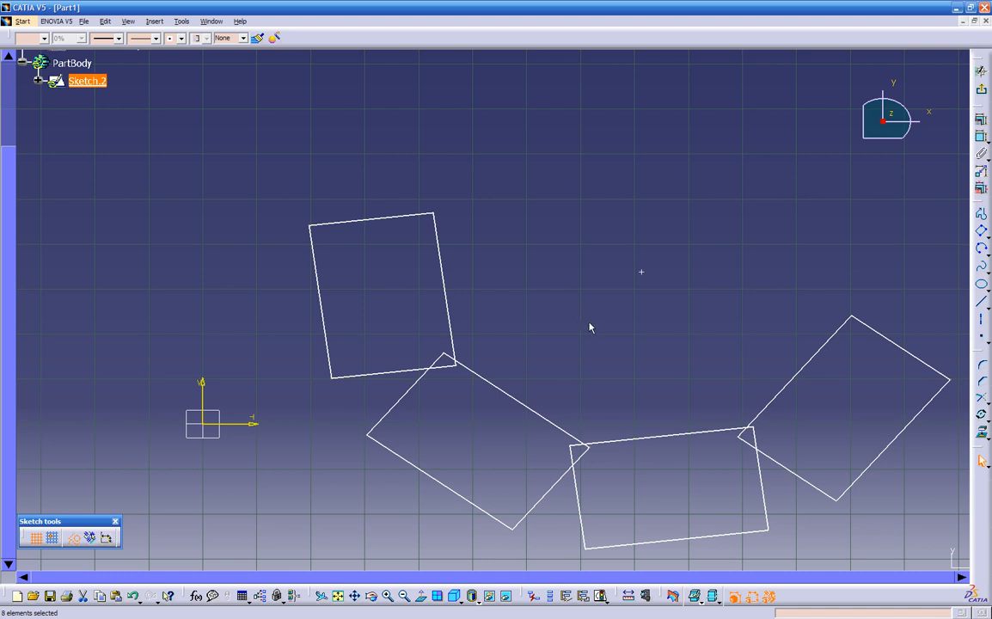
Step: Delete all four rectangles together with the standalone rotation point
mouse_move(576, 320)
middle_mouse_down("ctrl")
mouse_move(552, 396)
mouse_move(618, 305)
mouse_move(478, 299)
mouse_move(463, 365)
mouse_move(548, 353)
middle_mouse_up("ctrl")
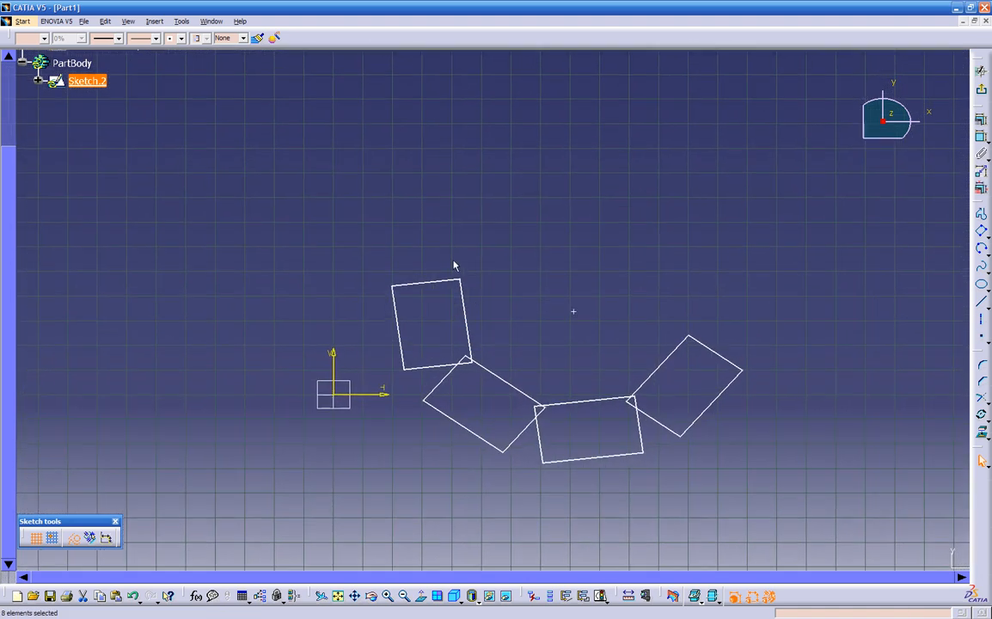
mouse_move(389, 241)
left_mouse_down()
mouse_move(680, 472)
mouse_move(778, 506)
left_mouse_up()
key("Delete")
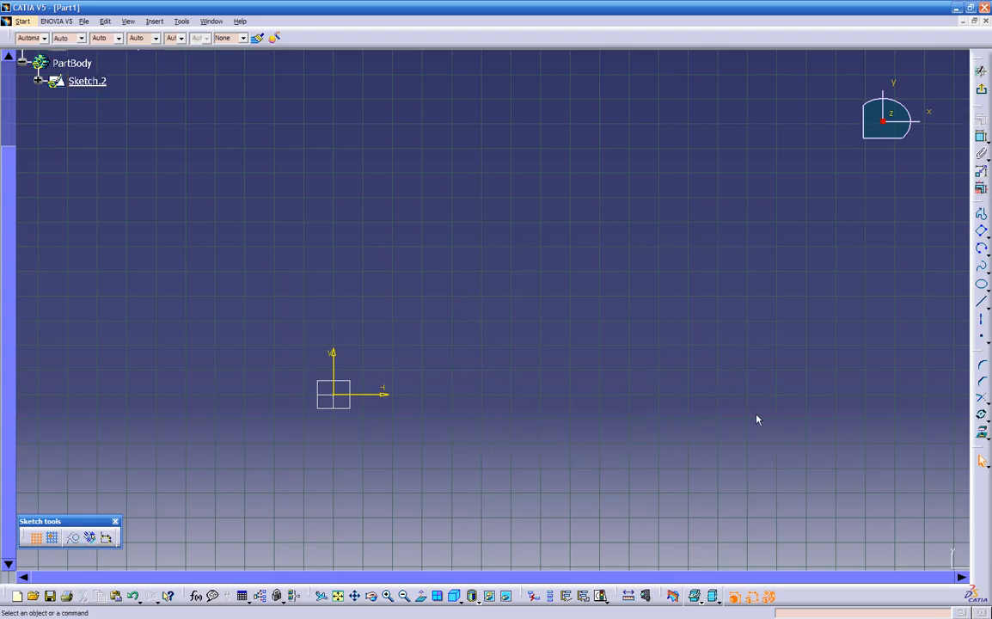
Step: Draw an S-shaped spline through five control points, rising from below the H axis toward the upper positive H side
left_click(987, 420)
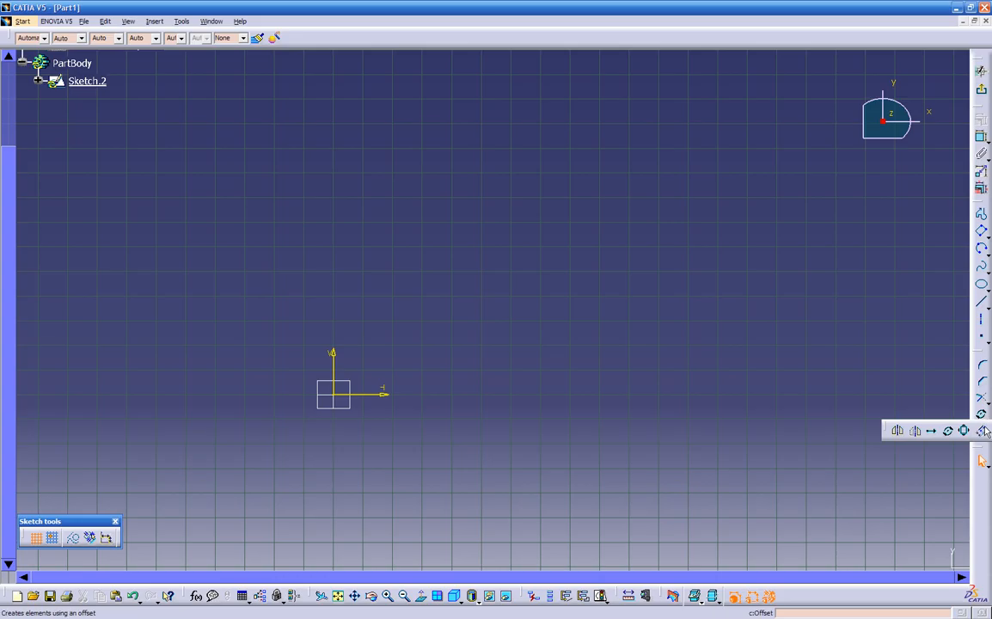
left_click(983, 269)
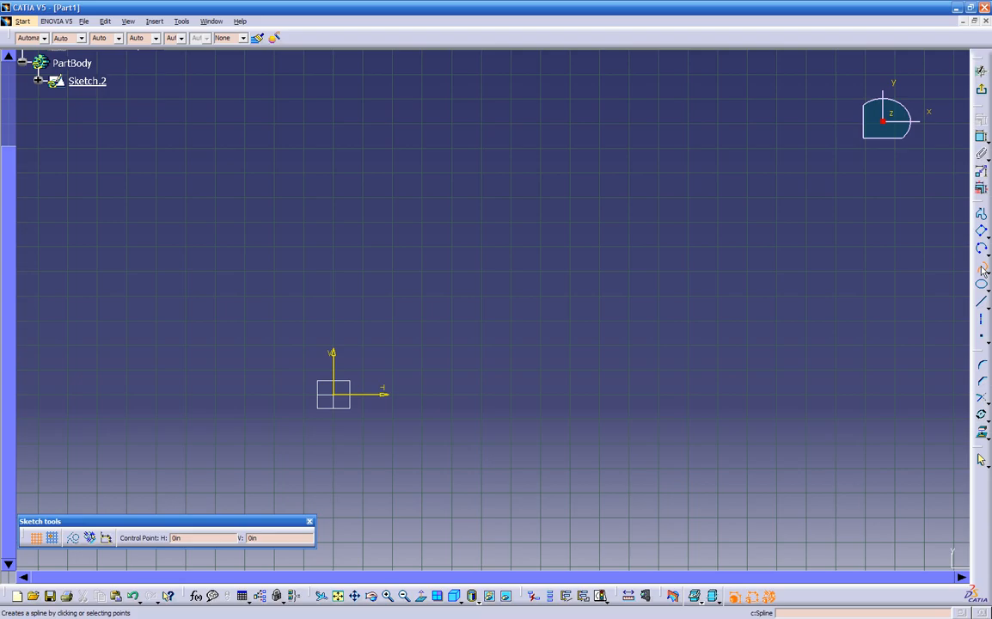
left_click(429, 461)
left_click(460, 356)
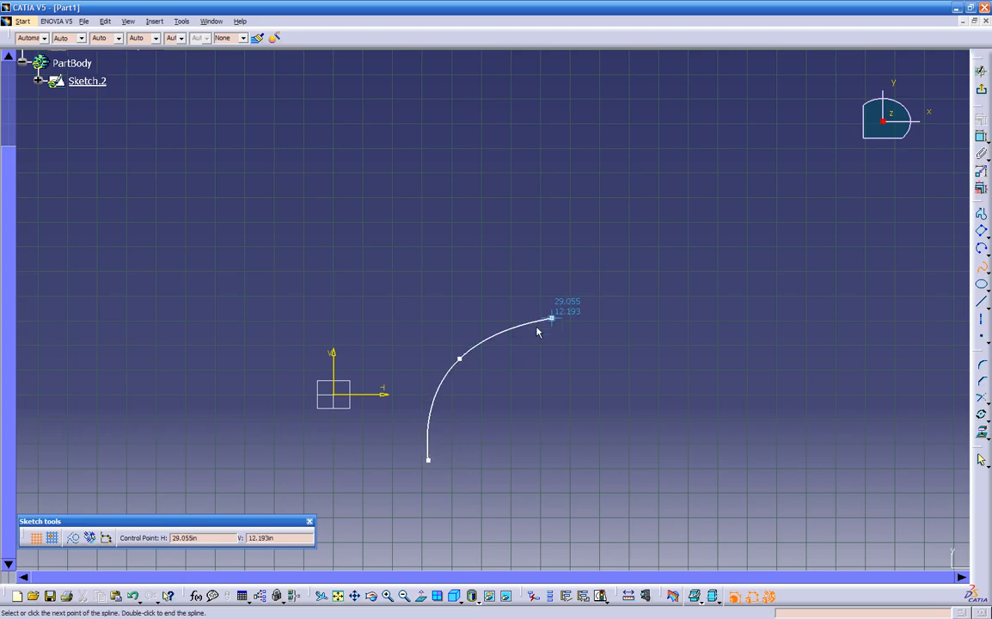
left_click(612, 281)
left_click(661, 131)
left_click(795, 89)
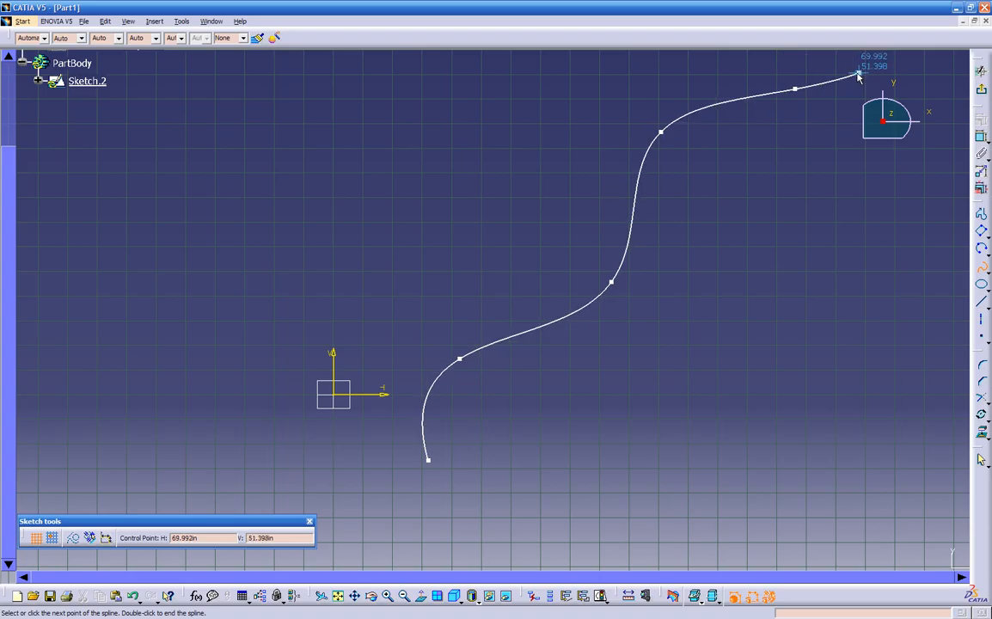
key("Escape")
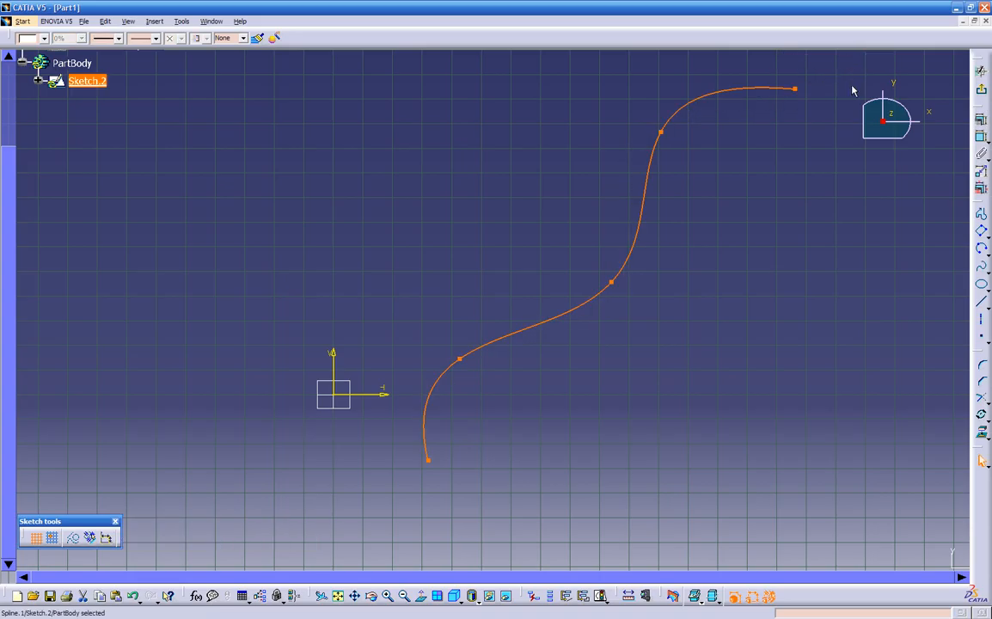
left_click(829, 266)
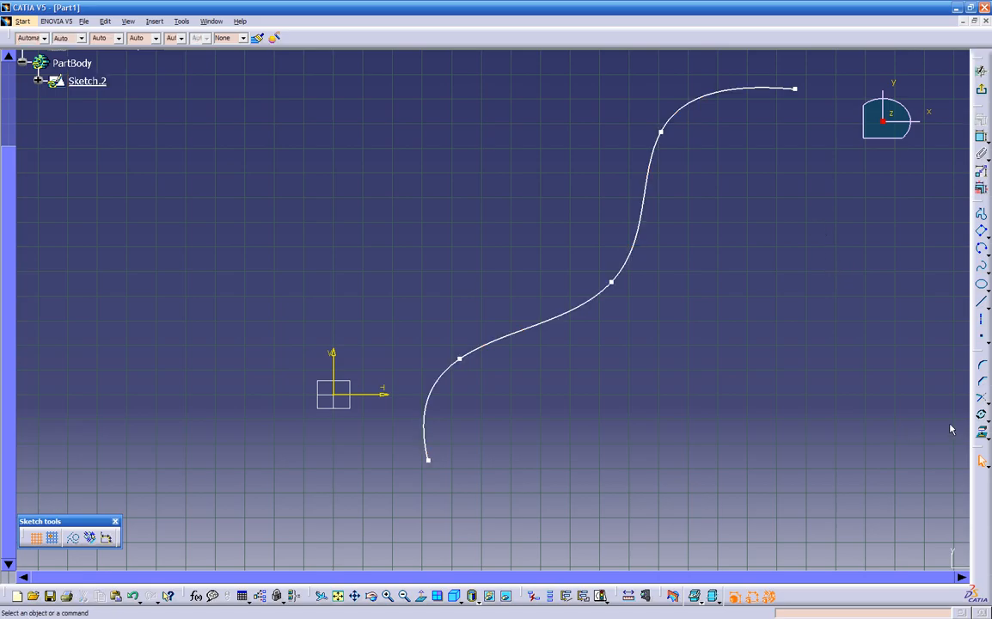
Step: Offset the spline by 5 in toward its lower, positive H side with one instance
left_click(985, 418)
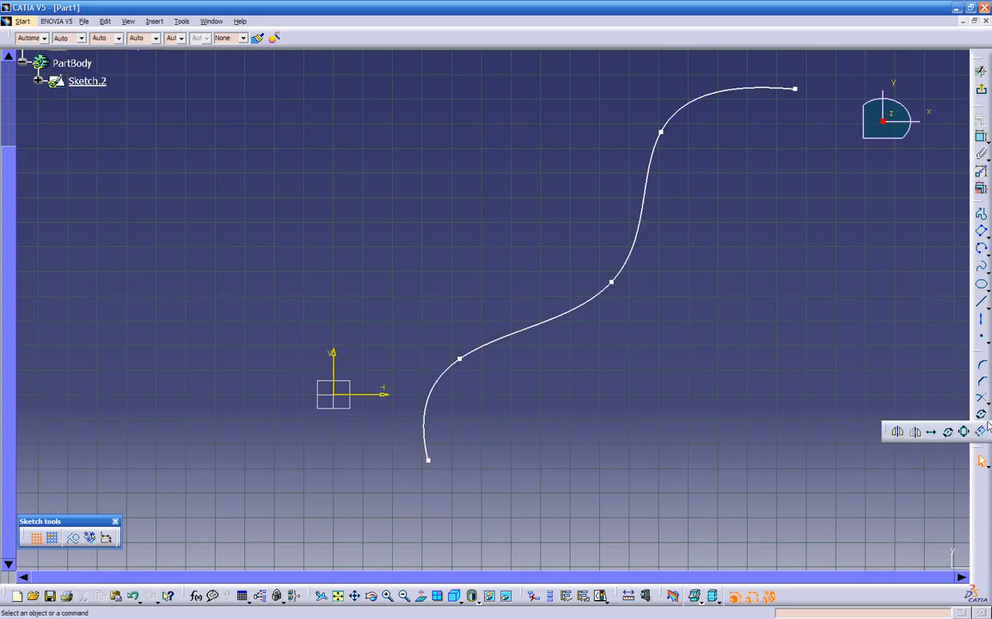
left_click(983, 435)
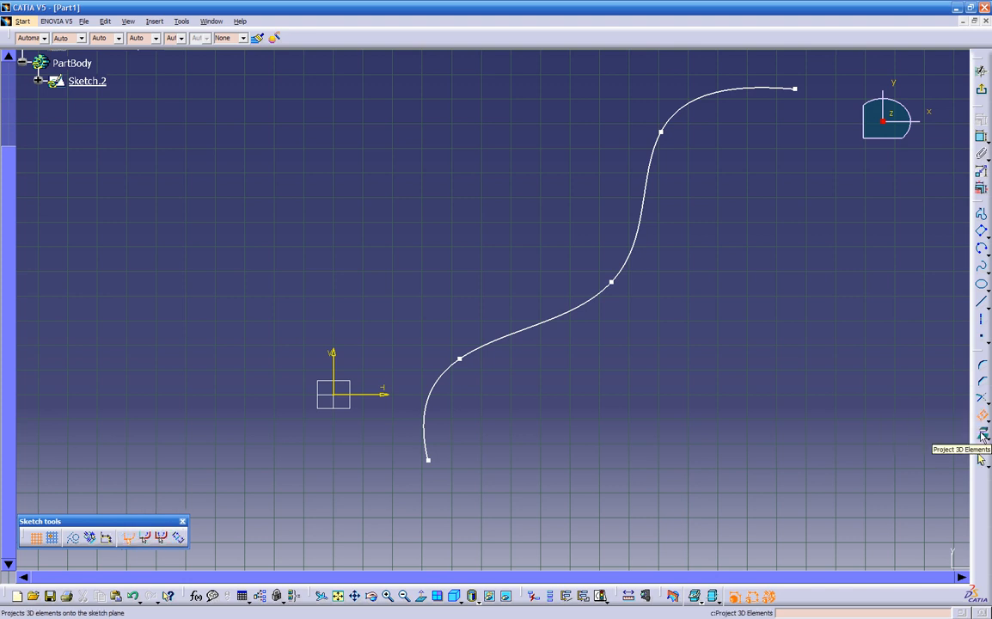
left_click(601, 301)
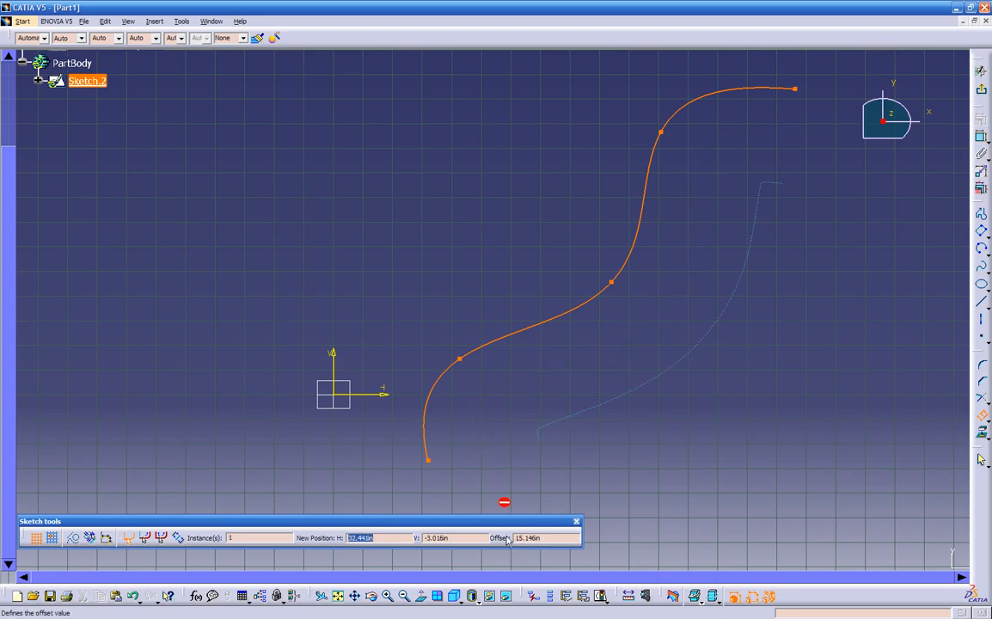
key("Tab")
key("Tab")
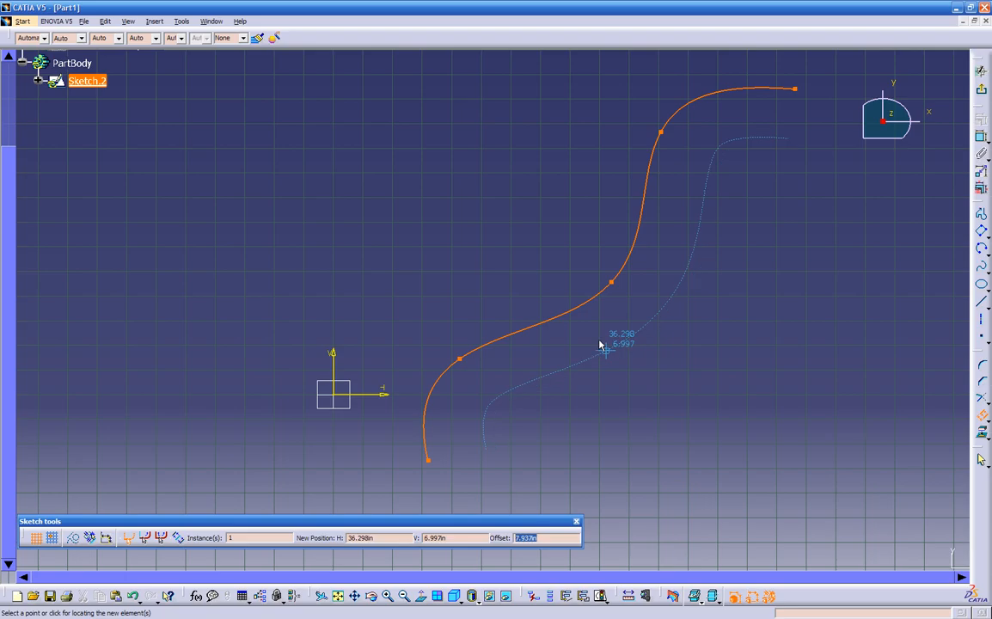
type("5")
key("Return")
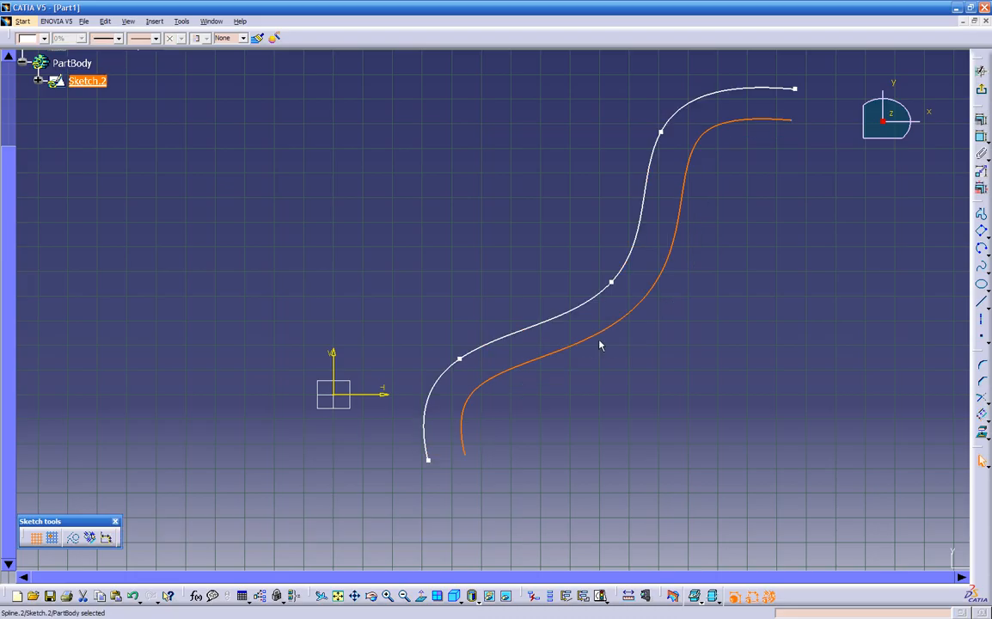
left_click(627, 344)
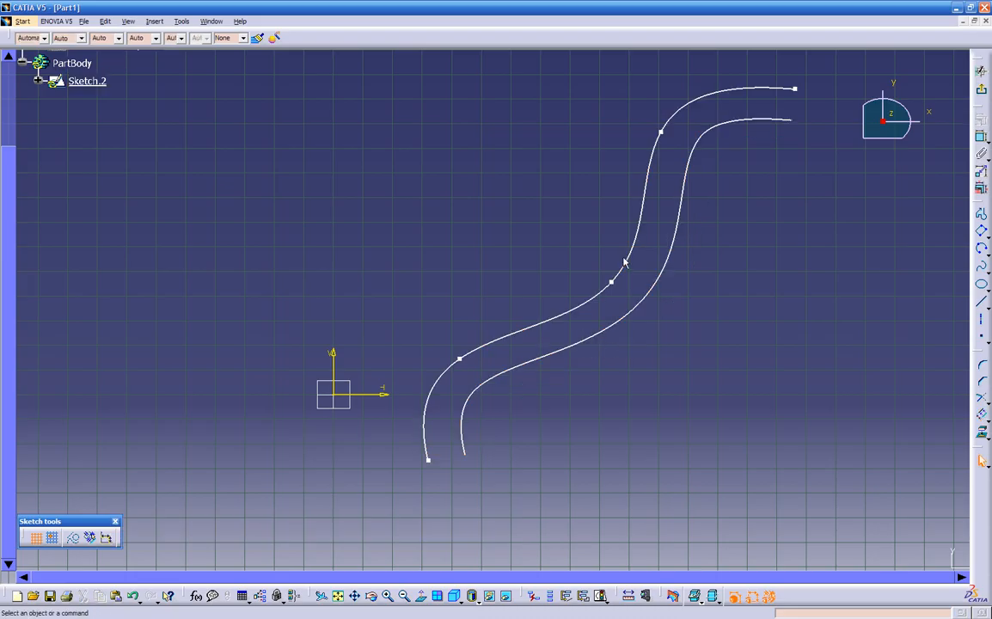
Step: Delete the offset copy of the spline
mouse_move(681, 322)
middle_mouse_down()
mouse_move(658, 363)
mouse_move(675, 344)
middle_mouse_up()
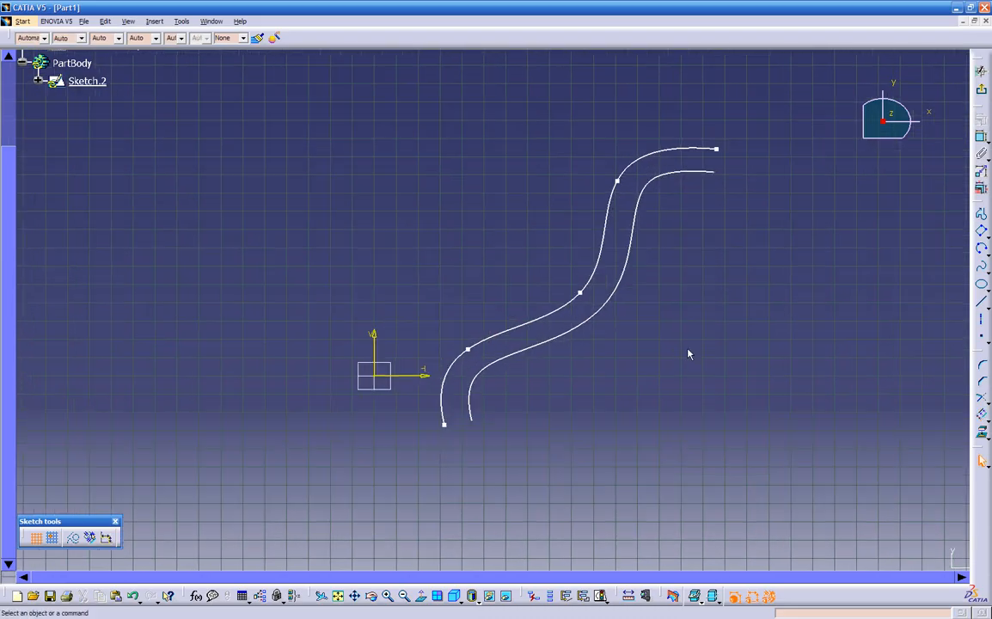
left_click(988, 420)
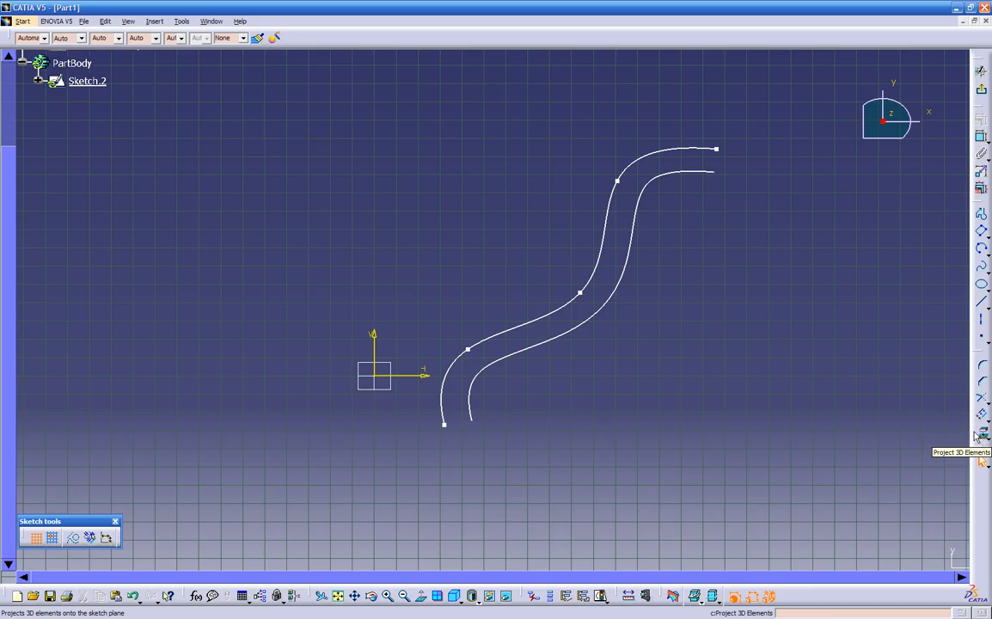
mouse_move(596, 401)
middle_mouse_down()
mouse_move(571, 390)
mouse_move(619, 327)
middle_mouse_up()
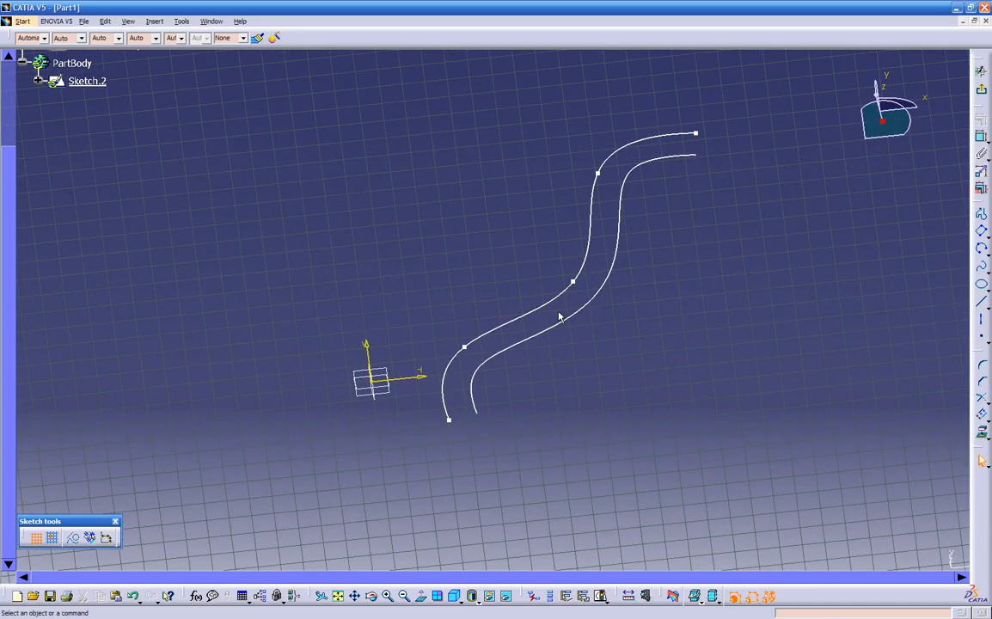
left_click(548, 337)
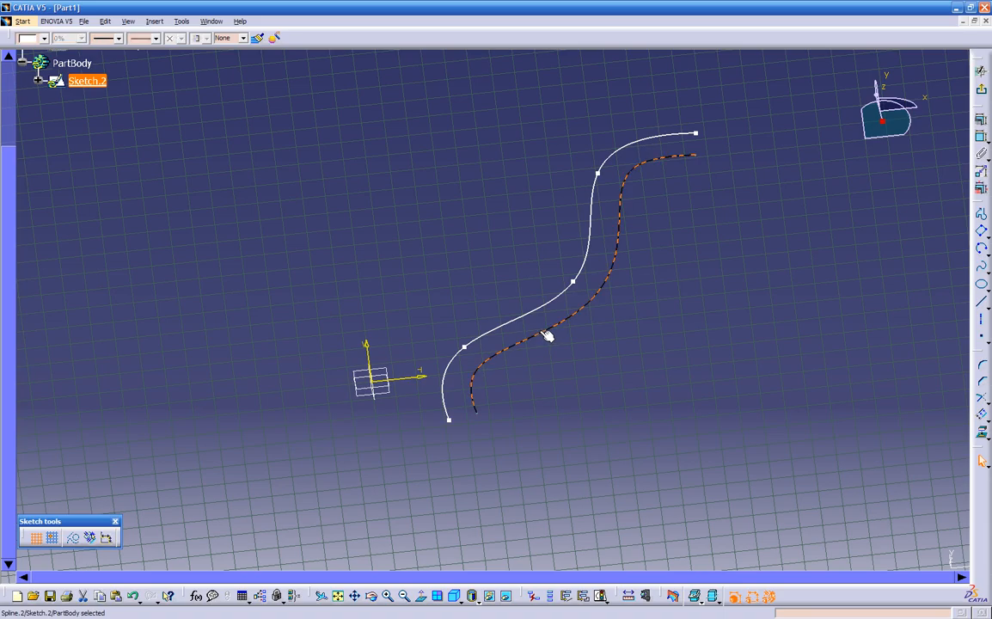
key("Delete")
Step: Exit the sketch containing the remaining spline and clear the selection in the 3D part
left_click(539, 308)
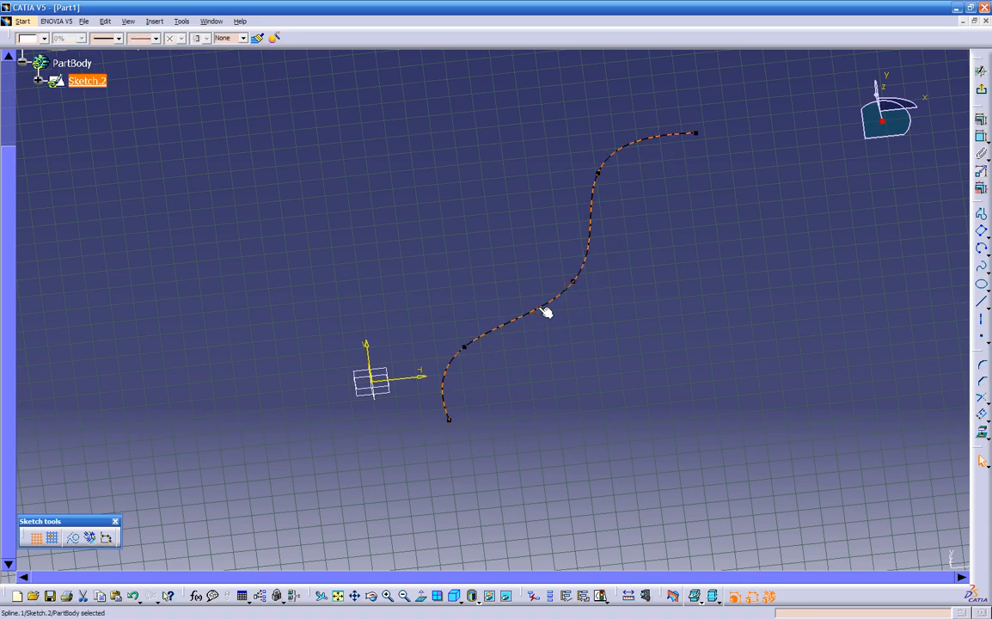
middle_click_drag(561, 334, 557, 347)
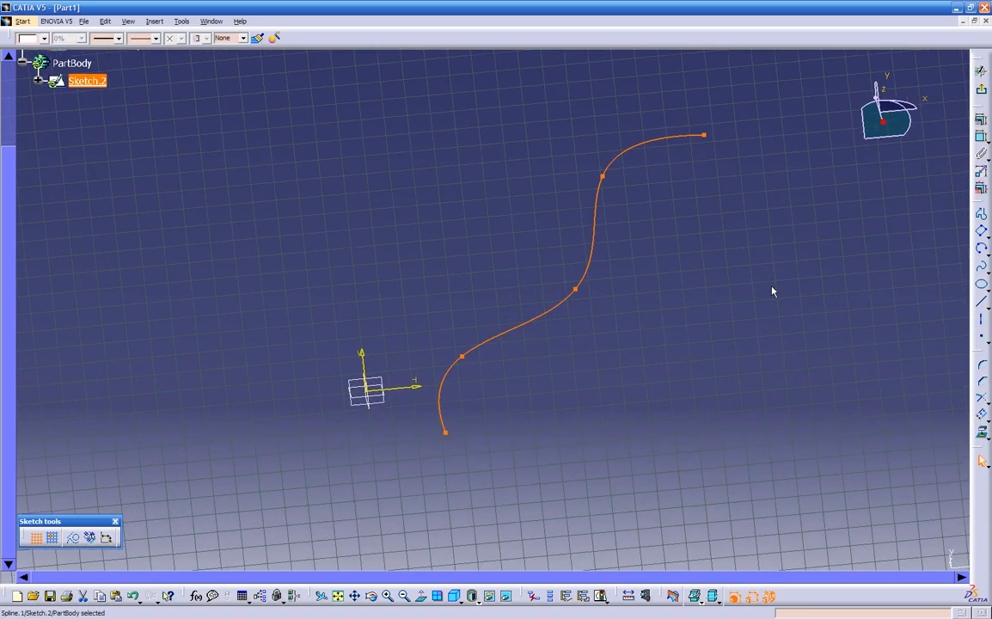
left_click(981, 90)
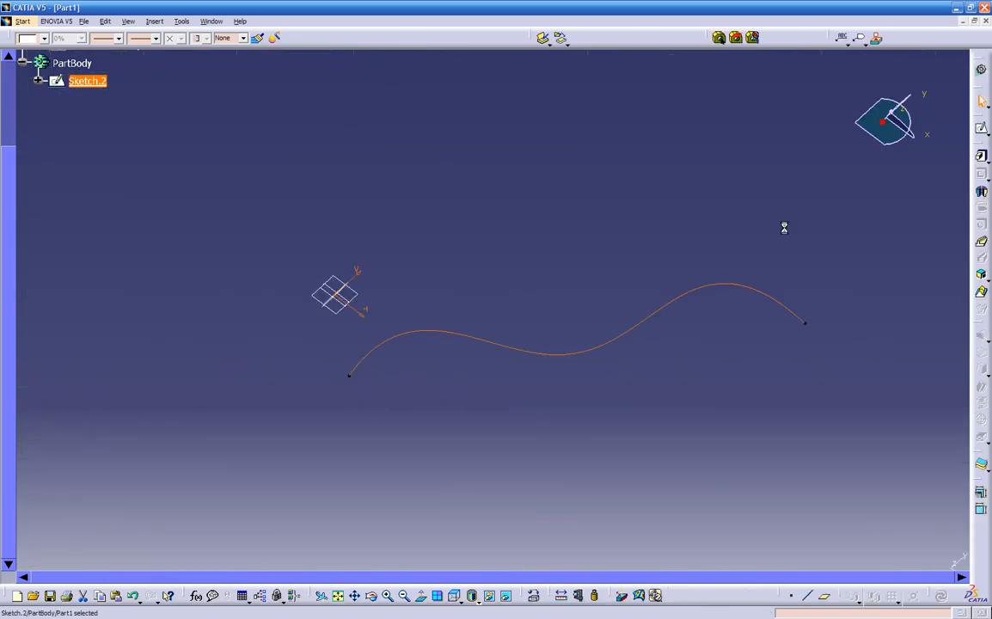
left_click(480, 440)
mouse_move(479, 440)
middle_mouse_down()
mouse_move(465, 388)
mouse_move(410, 401)
mouse_move(770, 347)
mouse_move(757, 351)
middle_mouse_up()
middle_click(287, 343)
scroll(286, 345, "down", 1)
scroll(286, 345, "up", 2)
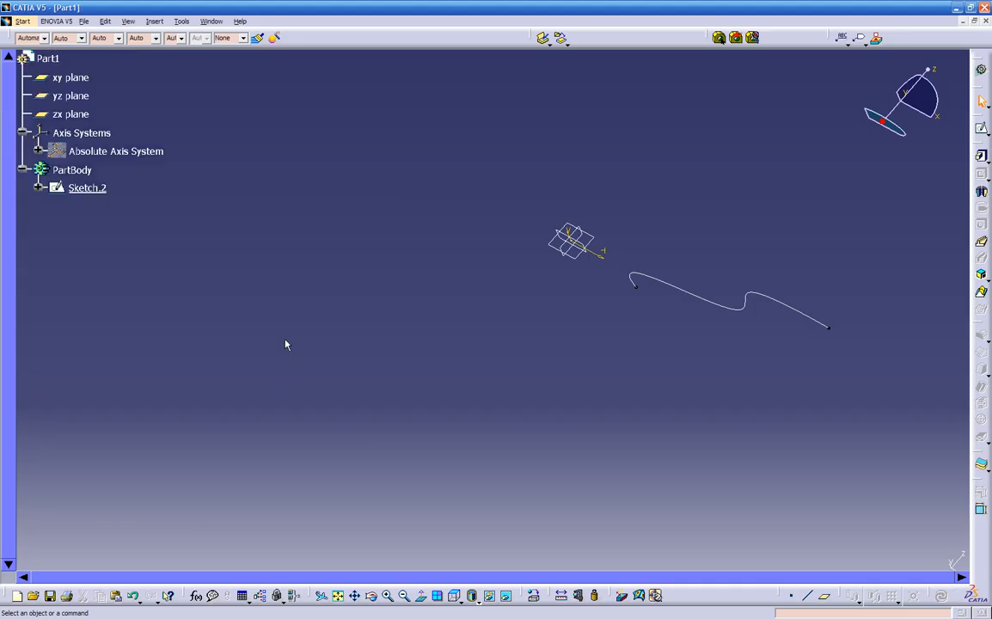
mouse_move(555, 354)
middle_mouse_down()
mouse_move(434, 450)
mouse_move(499, 358)
mouse_move(472, 416)
mouse_move(496, 404)
middle_mouse_up()
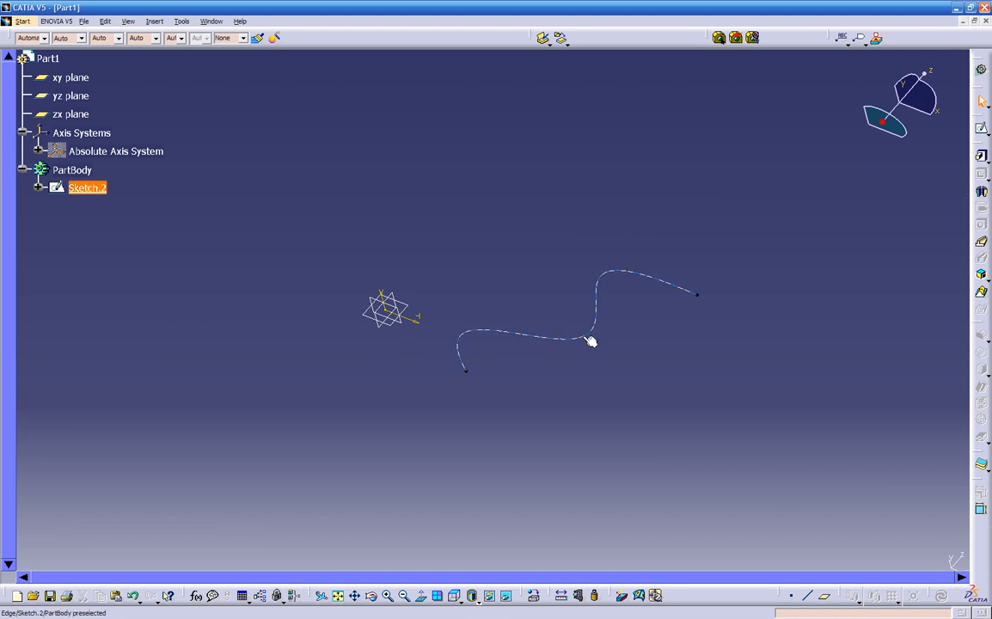
left_click(982, 160)
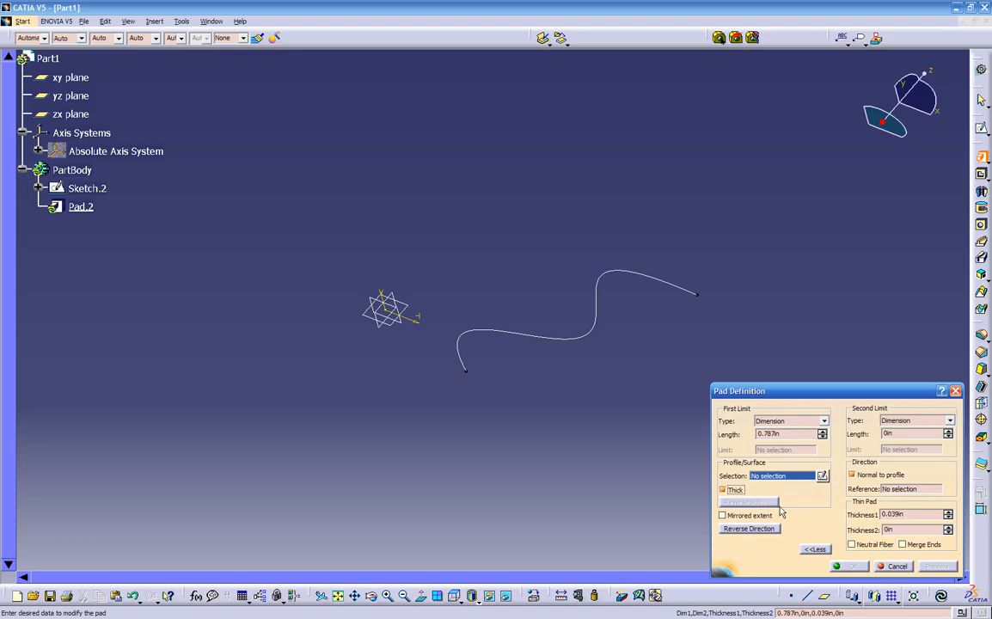
left_click(798, 421)
left_click(799, 423)
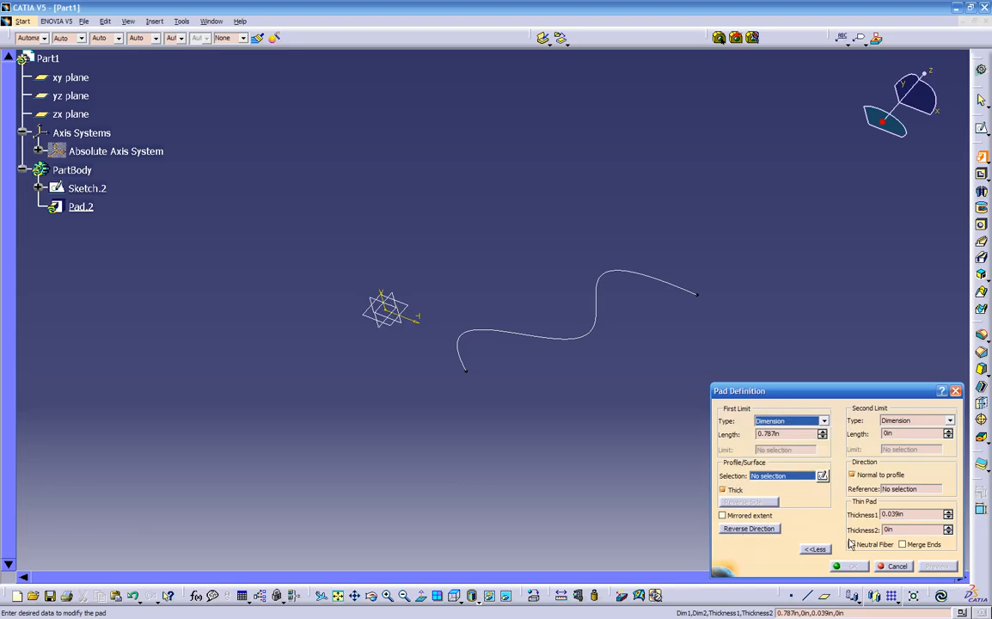
left_click(852, 545)
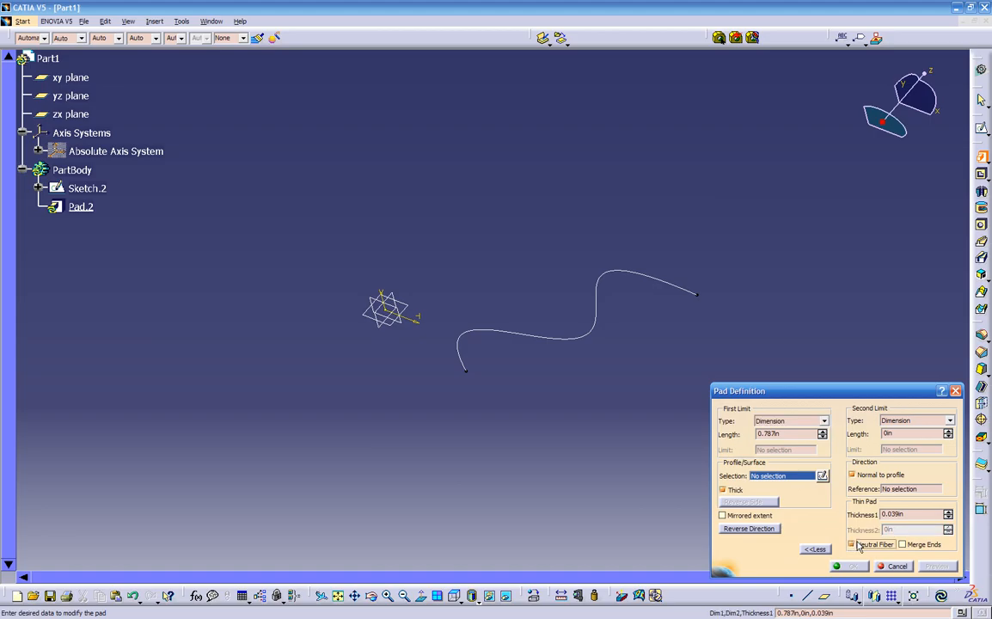
left_click_drag(899, 434, 856, 442)
type("1")
left_click(909, 515)
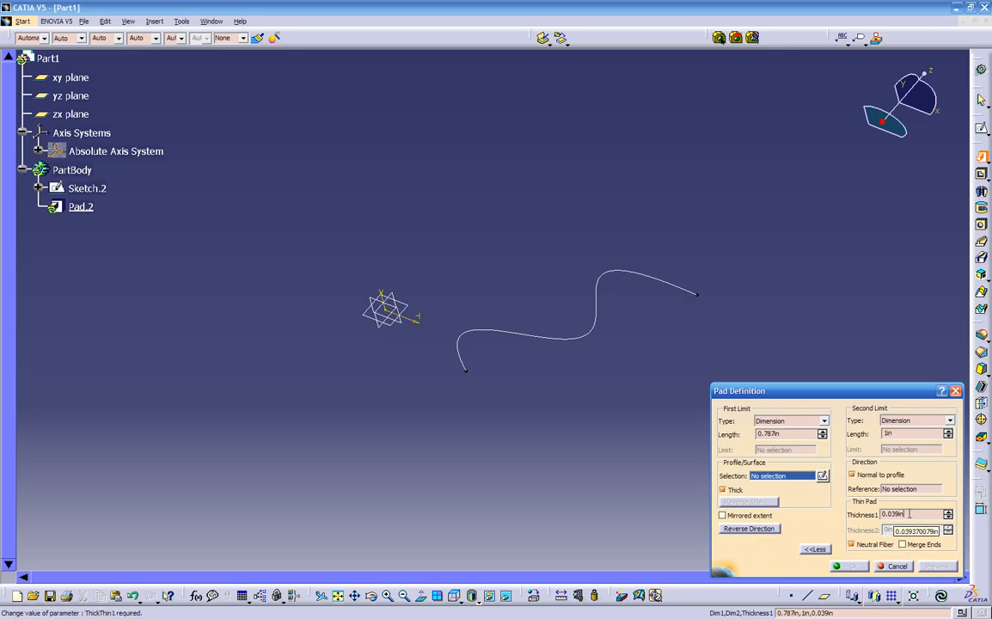
left_click(723, 490)
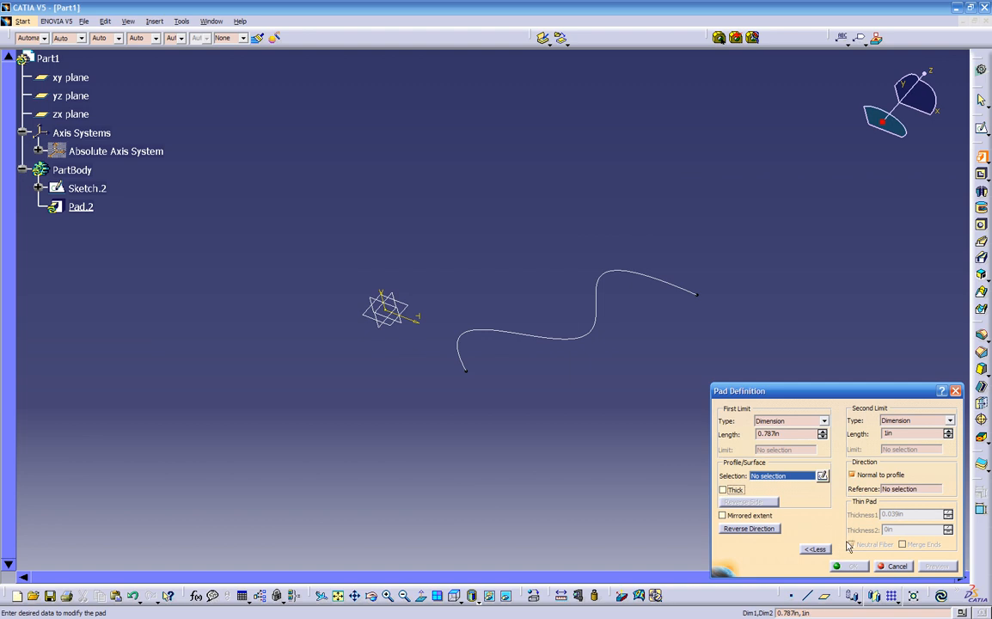
left_click(734, 491)
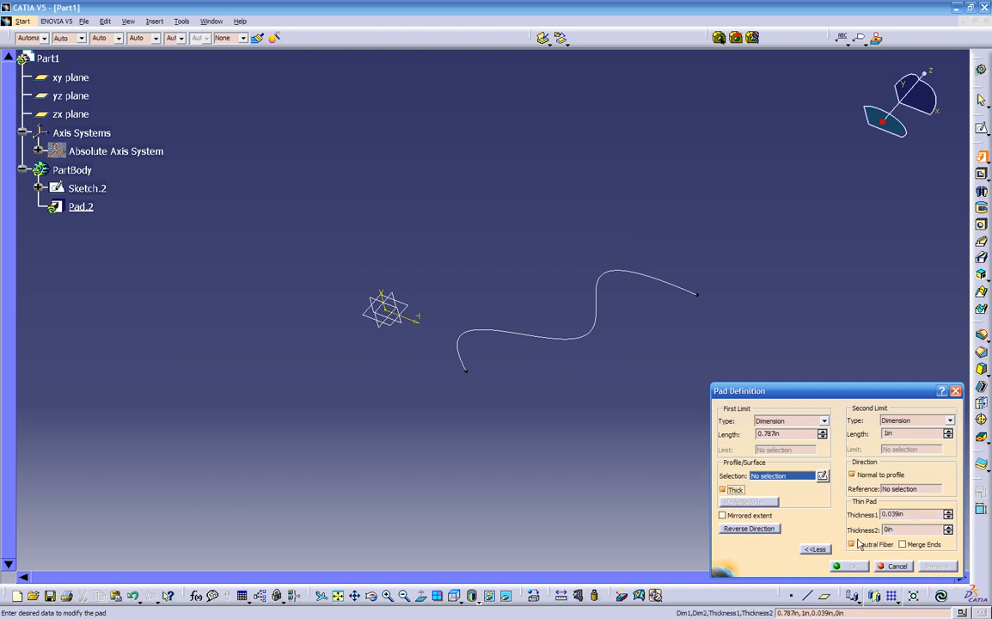
left_click(879, 545)
left_click(894, 567)
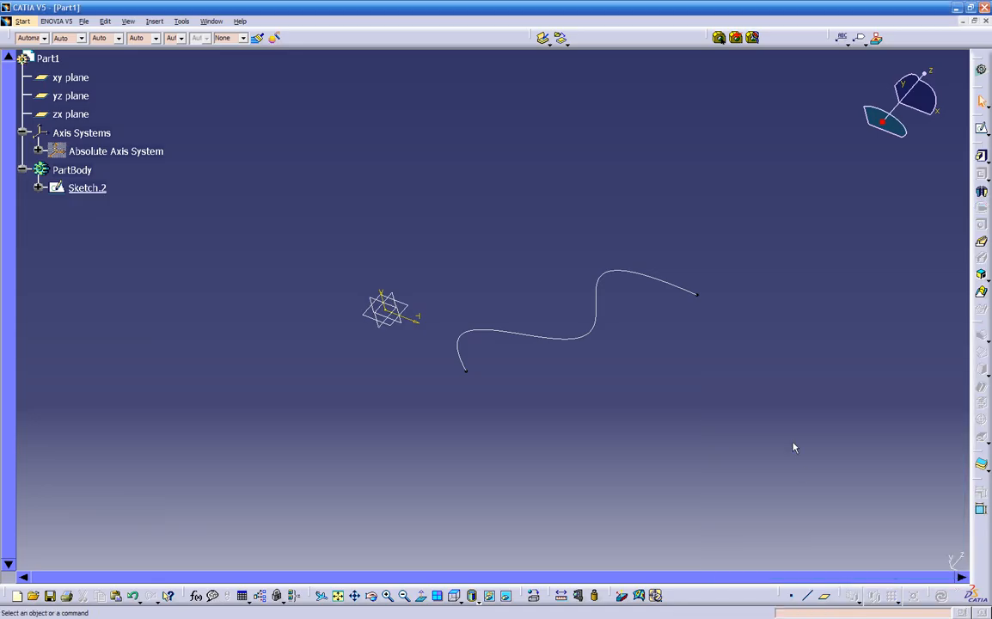
Step: Close the spline sketch with two straight lines and a tangent arc between its endpoints, then exit the sketch
double_click(600, 326)
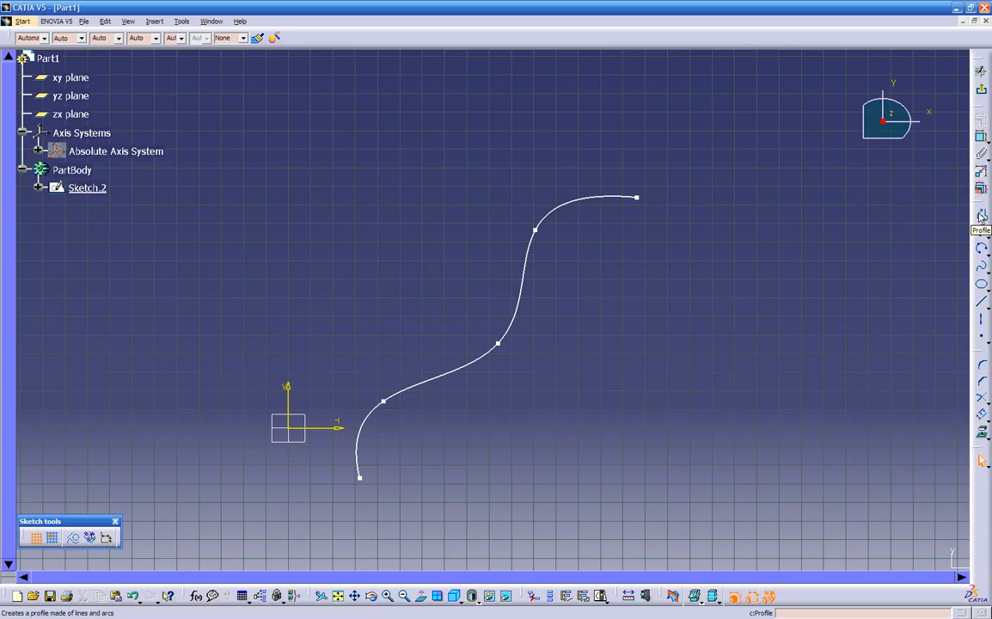
left_click(981, 217)
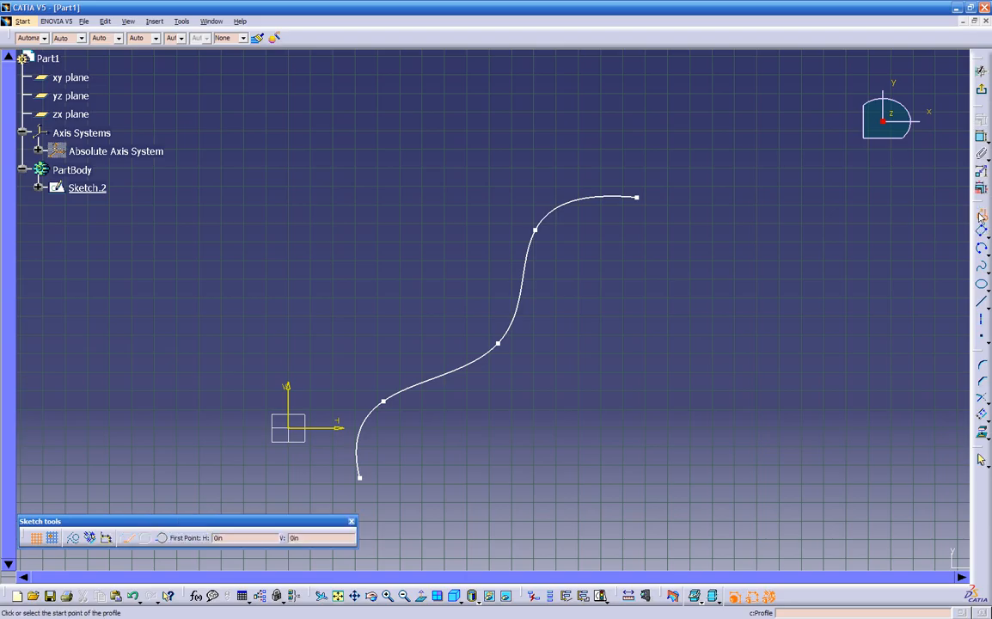
left_click(360, 477)
left_click(551, 488)
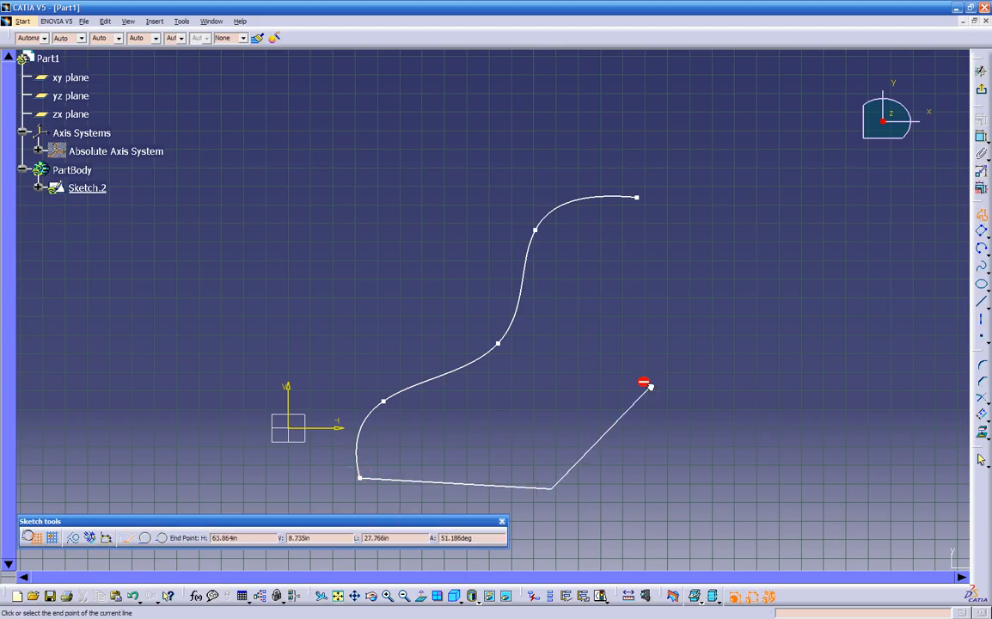
left_click(637, 198)
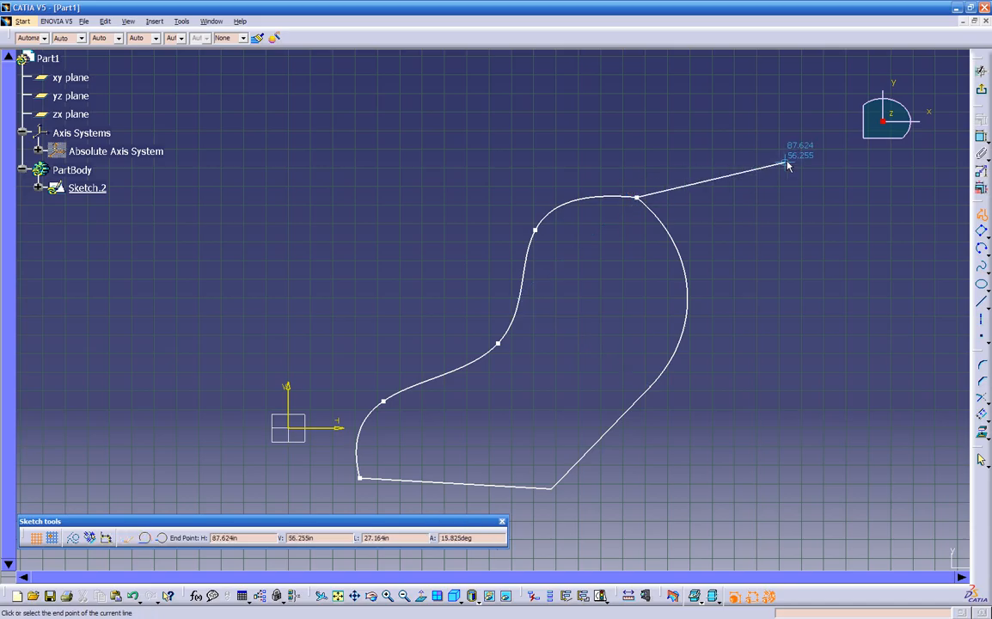
key("Escape")
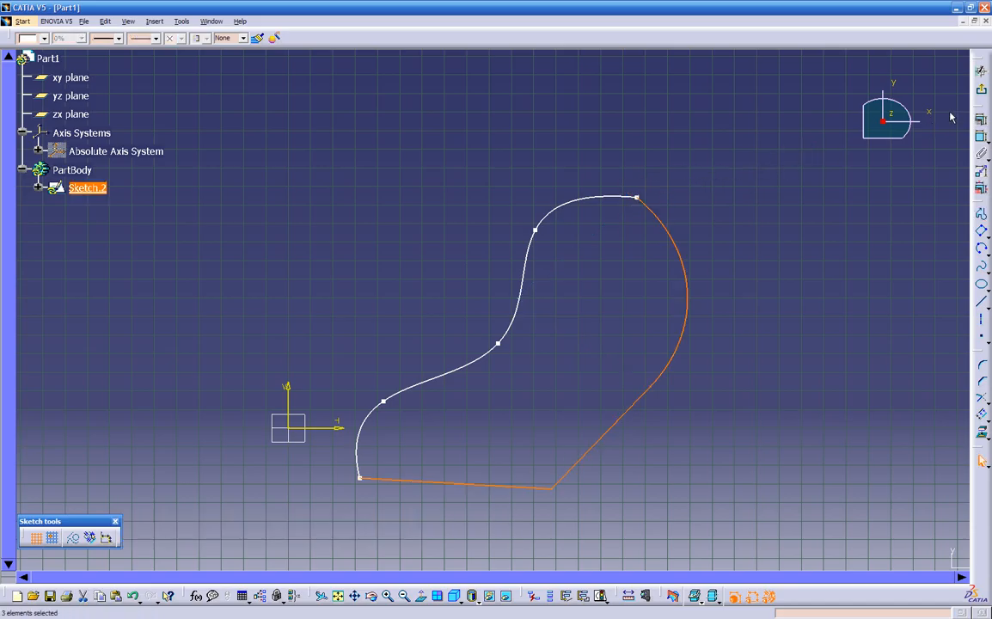
left_click(912, 188)
left_click(978, 89)
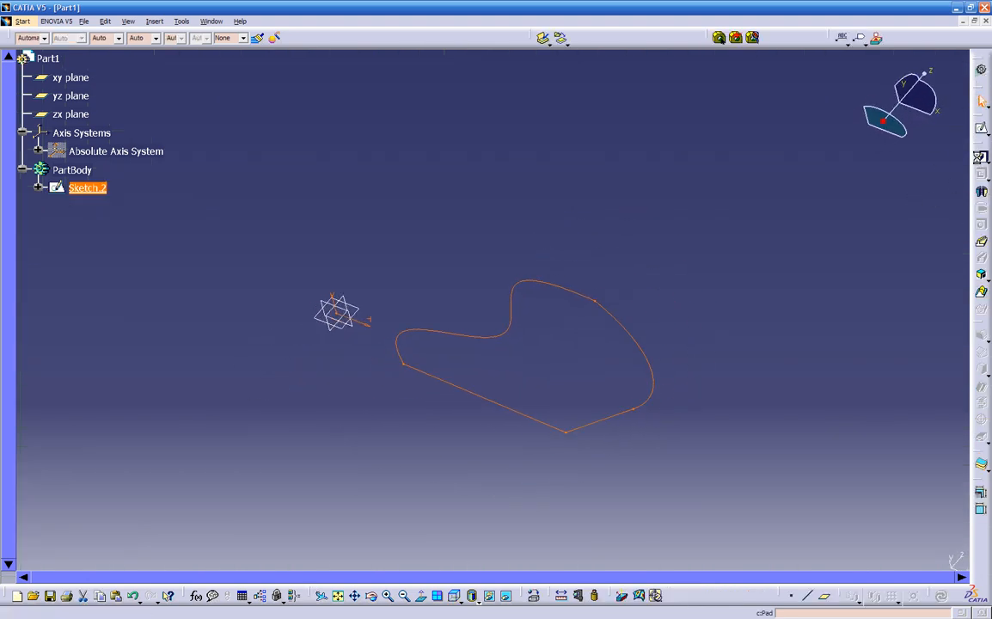
Step: Pad the closed sketch with a first limit of 0.787 in, pulling the second limit up to about 33 in
left_click(981, 155)
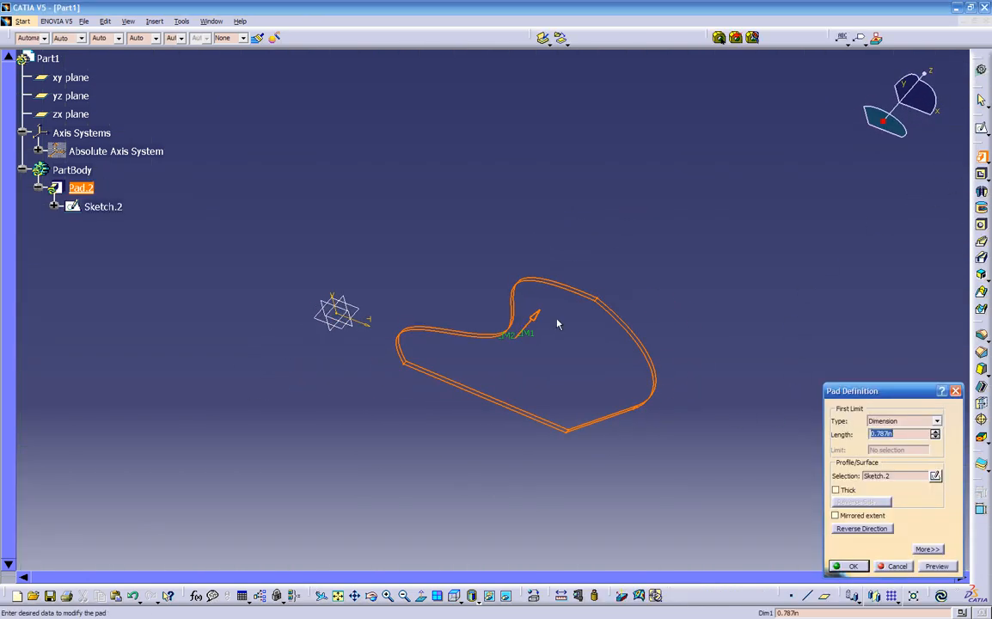
left_click_drag(510, 342, 657, 250)
middle_click_drag(670, 398, 533, 402)
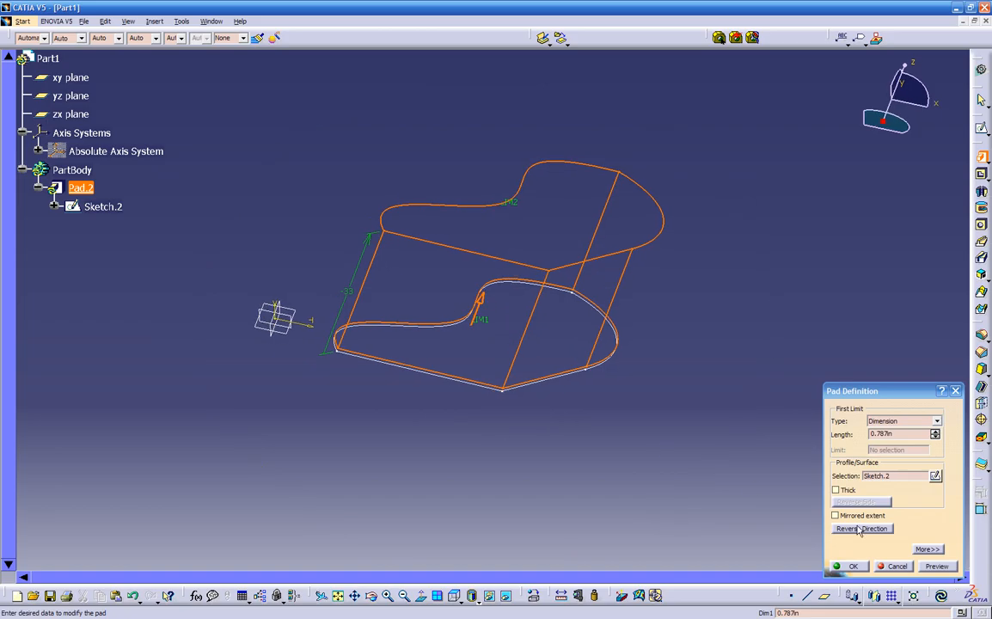
left_click(852, 567)
Step: Create an Equation-type plane through the pad's lower corner vertex at the end of the S-shaped face, parallel to the screen
middle_click_drag(680, 465, 429, 399)
middle_click_drag(576, 412, 478, 432)
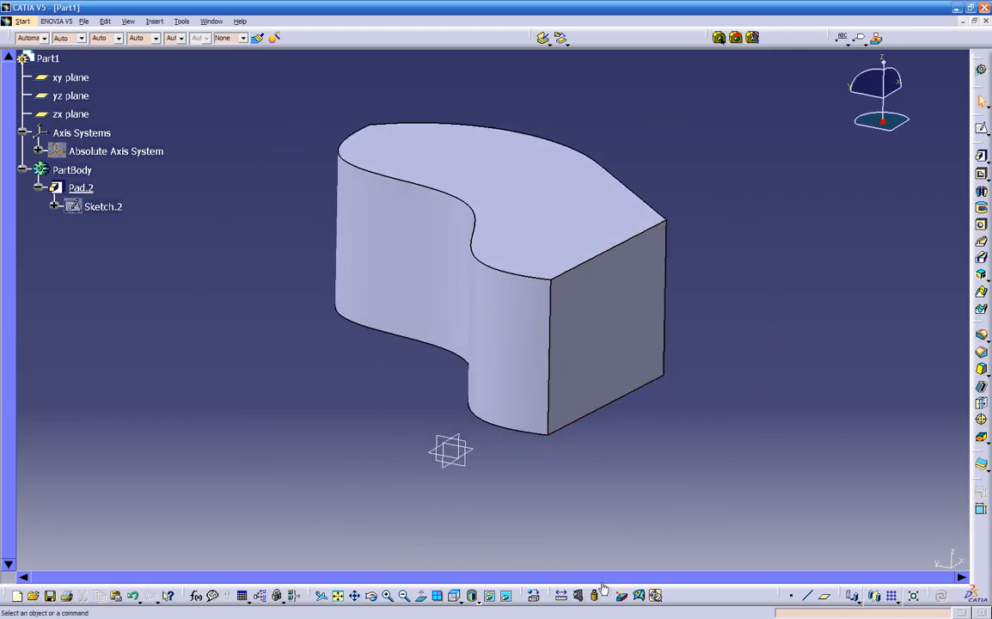
left_click(824, 595)
left_click(547, 433)
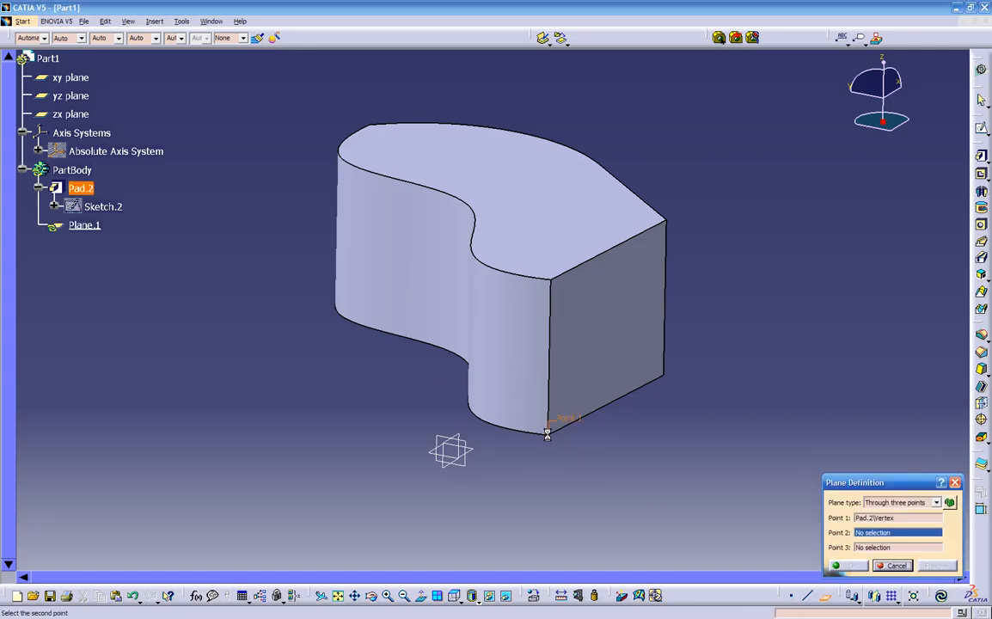
left_click(873, 505)
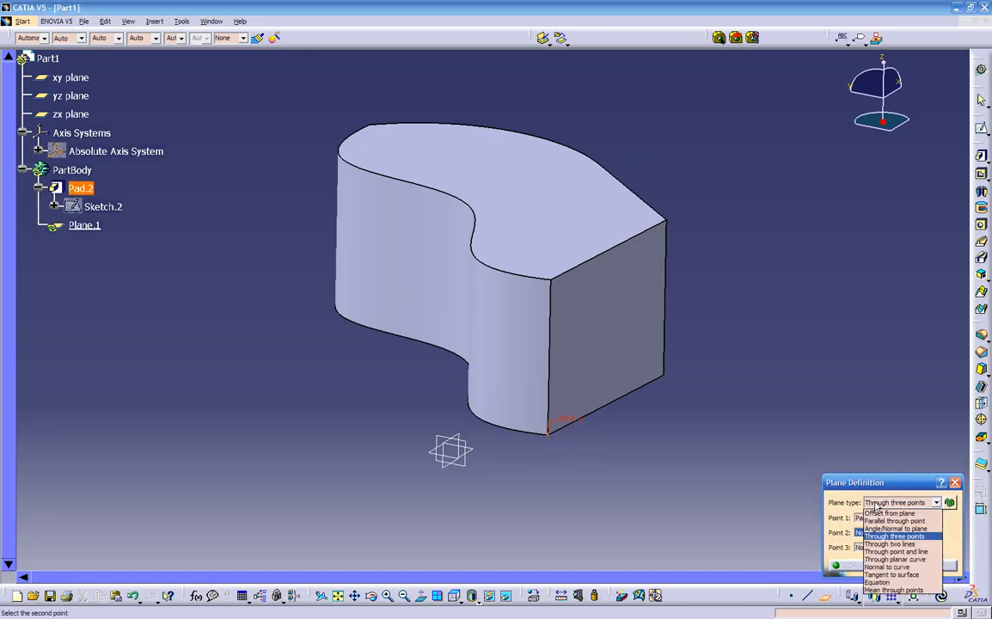
left_click(874, 571)
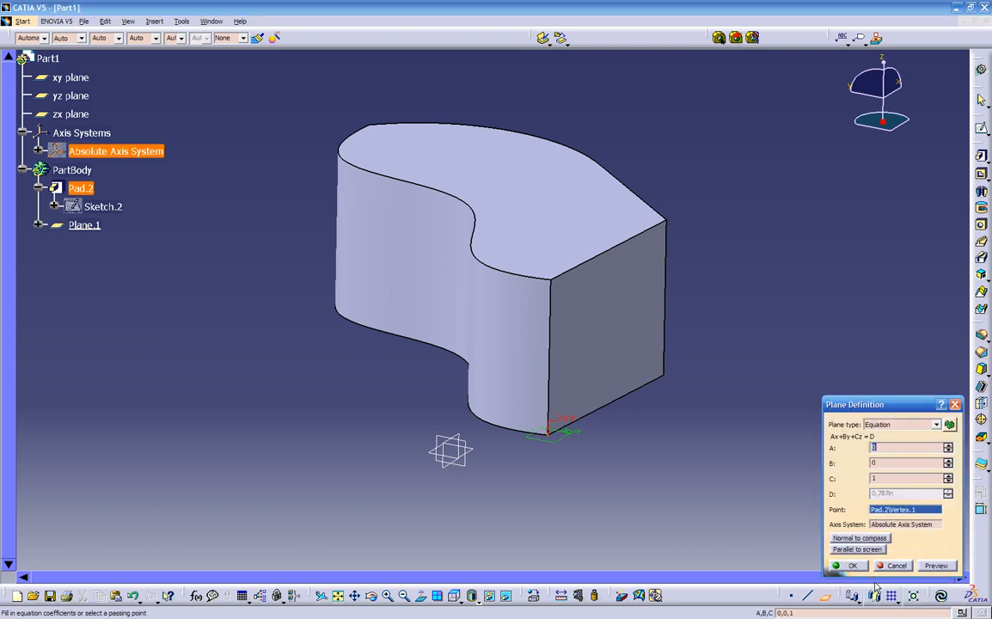
left_click(852, 551)
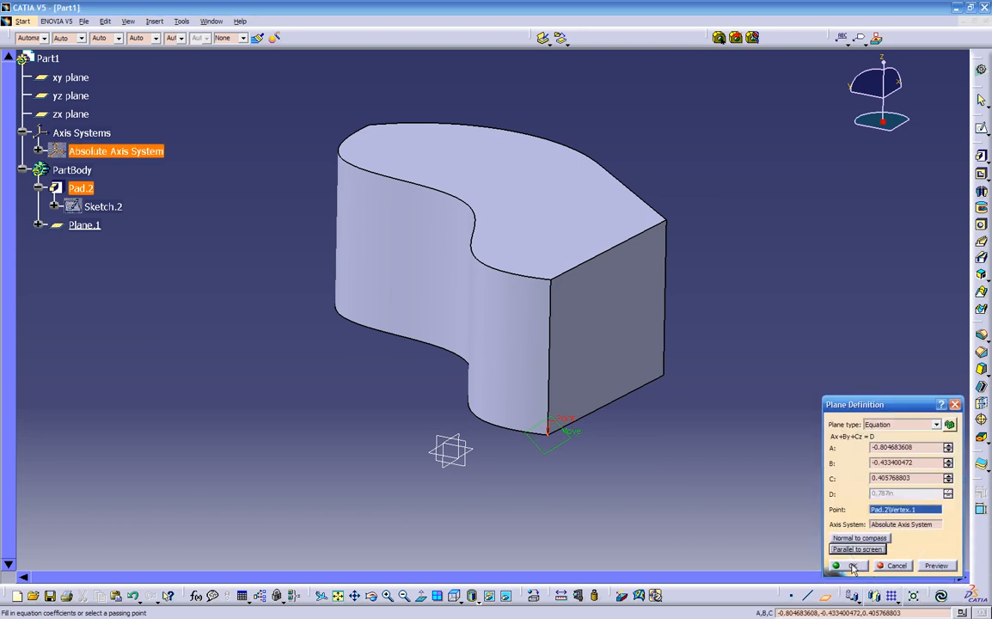
left_click(854, 566)
Step: Start a sketch on the new angled plane and view it normal to the sketch plane
left_click(559, 447)
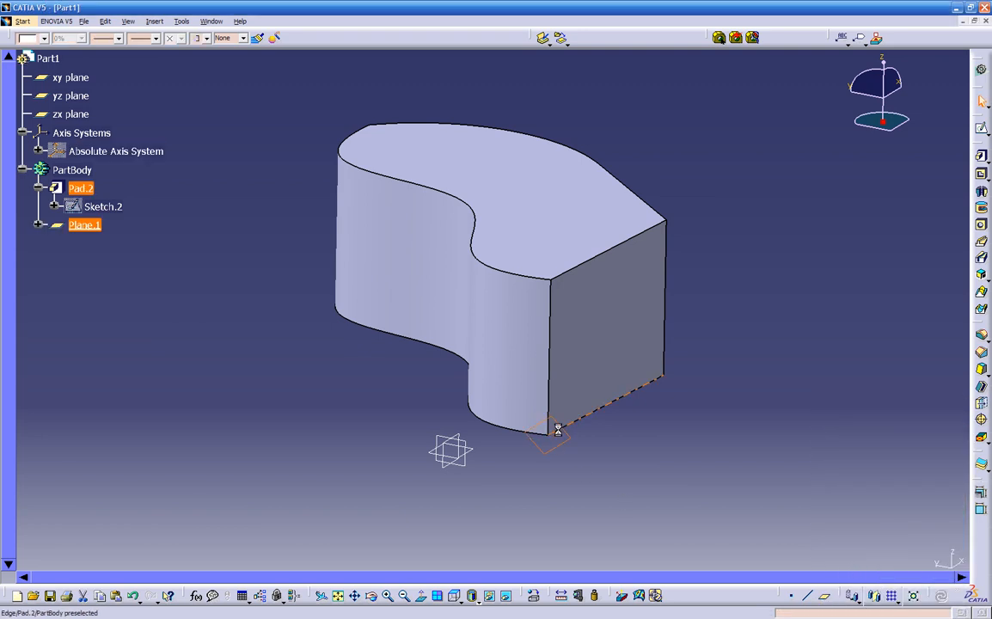
left_click(981, 127)
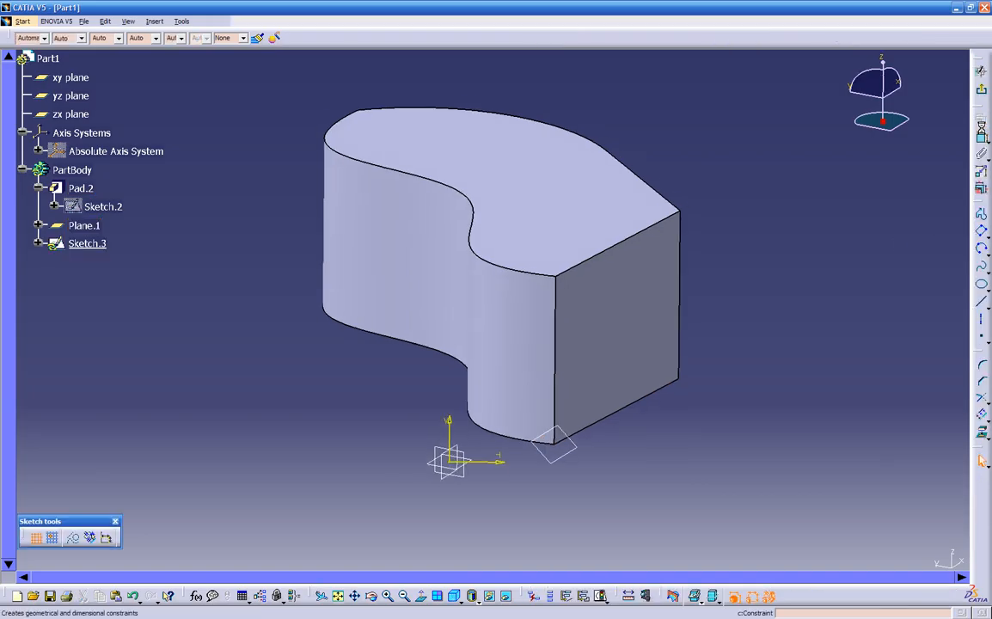
mouse_move(279, 476)
middle_mouse_down()
mouse_move(389, 400)
mouse_move(671, 361)
mouse_move(681, 261)
mouse_move(658, 274)
mouse_move(454, 264)
mouse_move(684, 295)
mouse_move(589, 308)
mouse_move(537, 348)
mouse_move(550, 401)
mouse_move(430, 491)
mouse_move(397, 469)
mouse_move(606, 397)
mouse_move(716, 371)
mouse_move(654, 412)
middle_mouse_up()
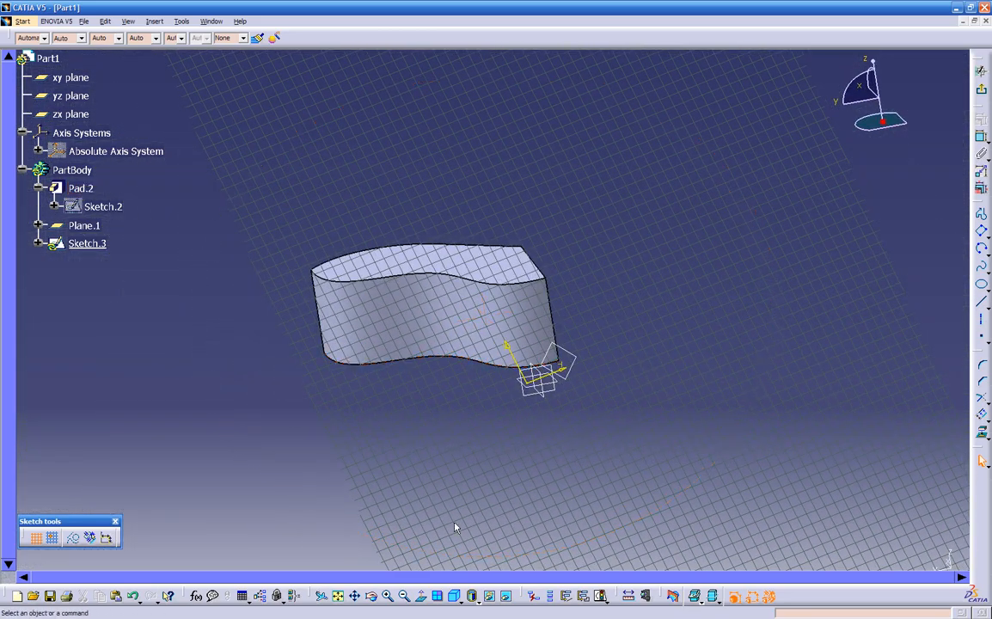
left_click(424, 600)
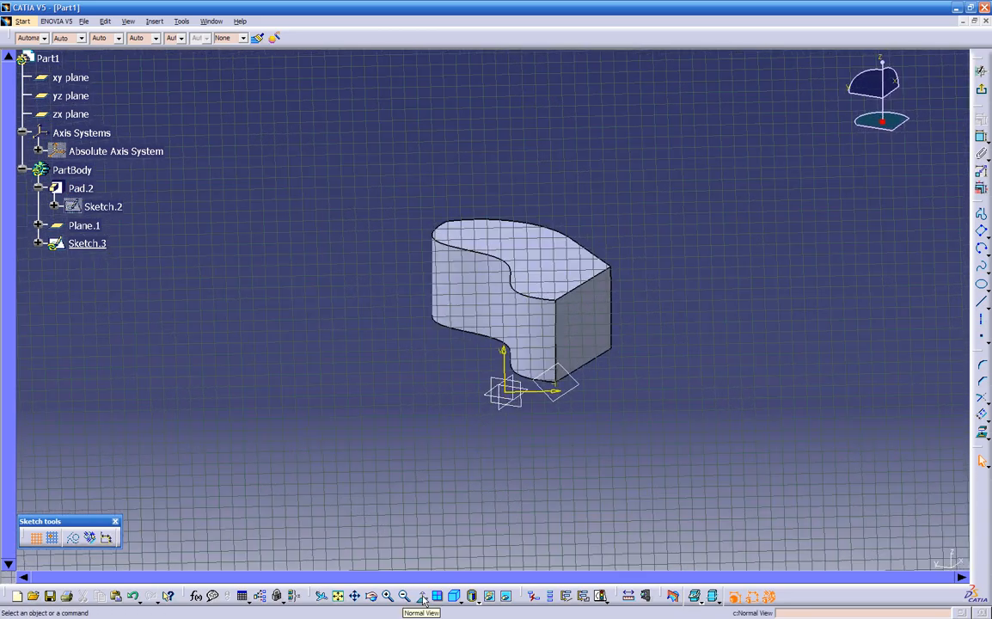
middle_click_drag(450, 451, 531, 383)
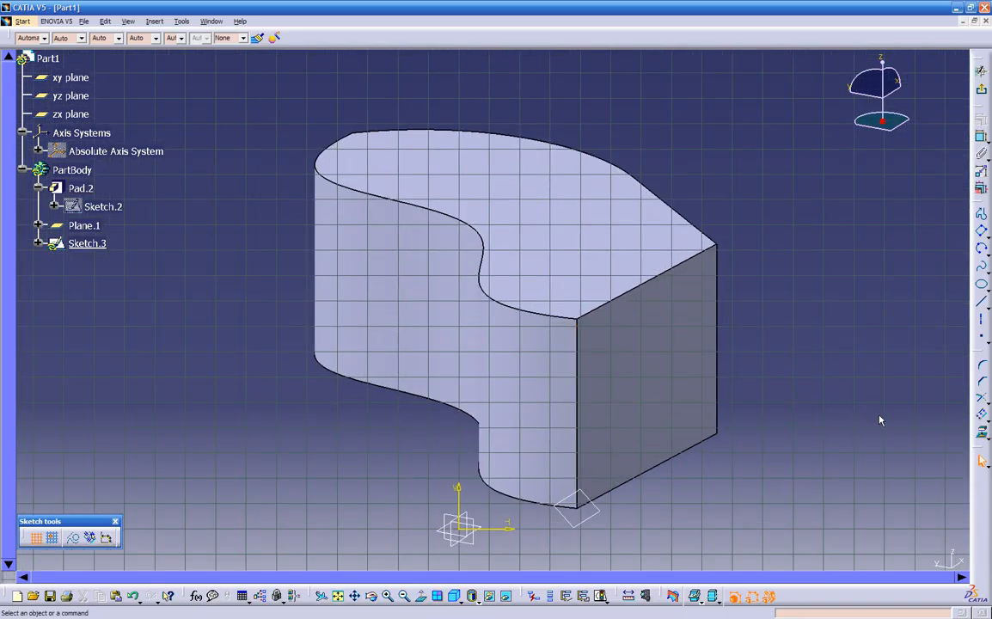
Step: Project the pad's upper S-shaped edge onto the angled sketch plane and exit the sketch
left_click(983, 434)
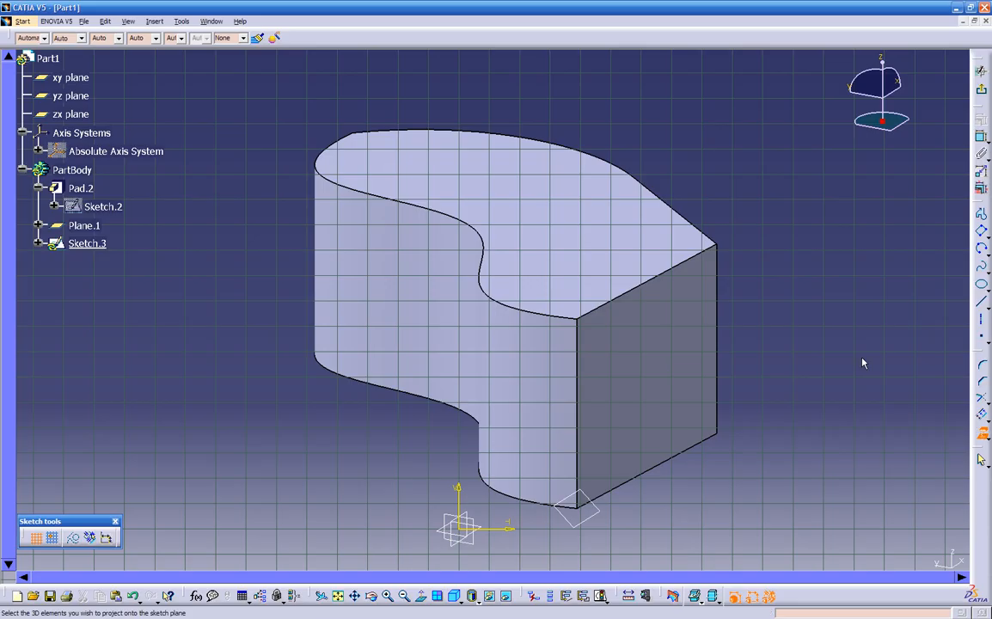
left_click(516, 313)
middle_click_drag(366, 443, 527, 442)
middle_click_drag(640, 399, 646, 412)
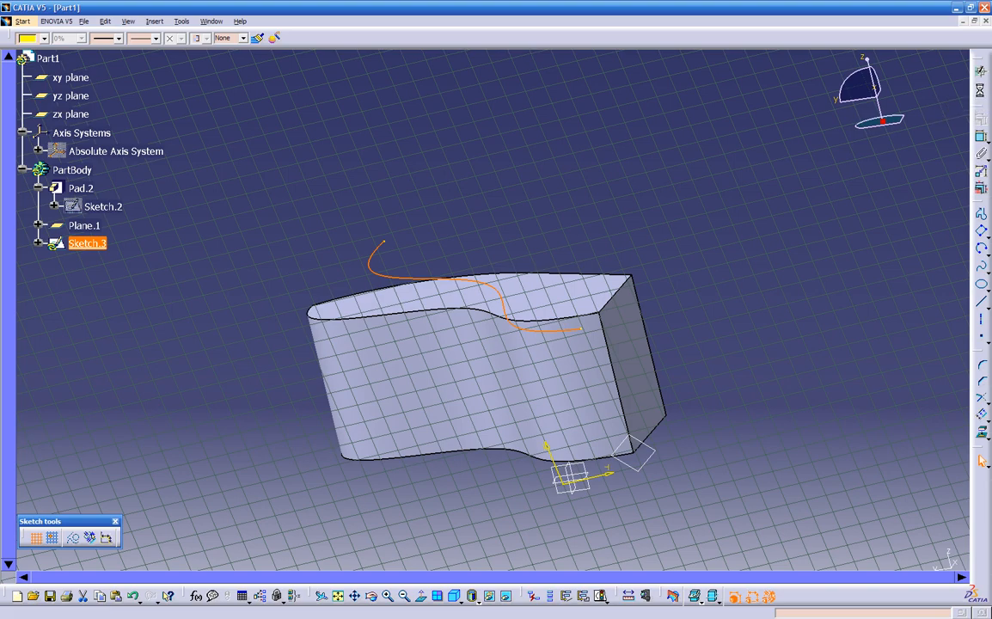
left_click(981, 71)
Step: Delete the pad together with all its children and aggregated elements
middle_click_drag(727, 297, 774, 267)
left_click(277, 301)
left_click(355, 350)
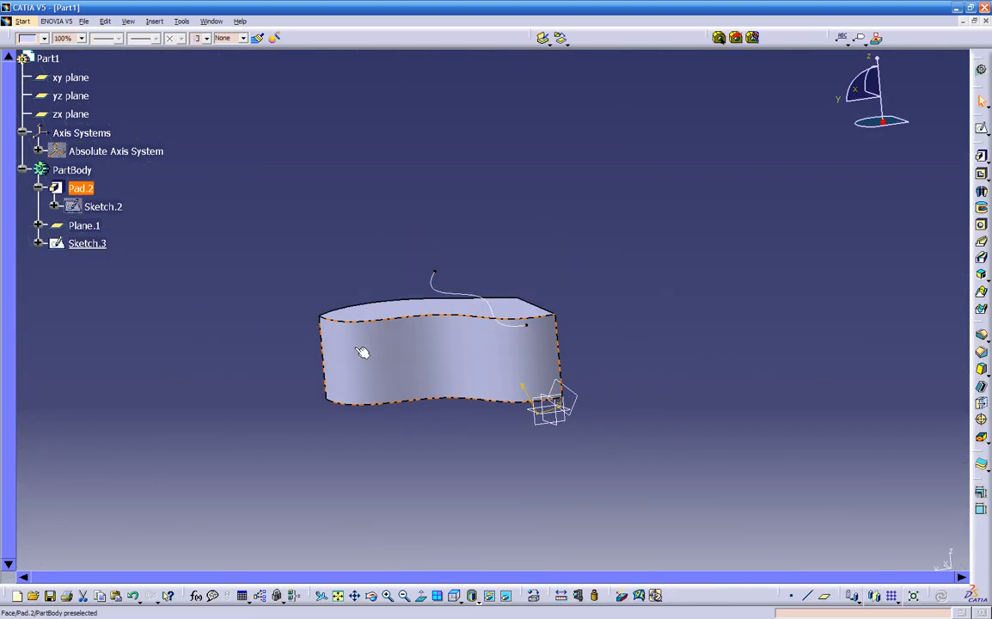
key("Delete")
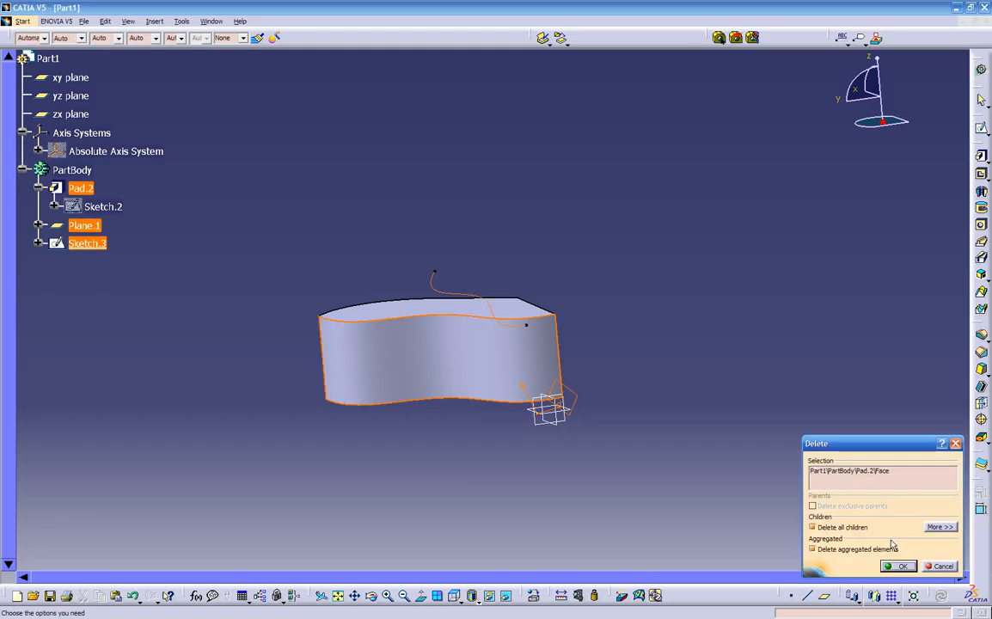
left_click(900, 566)
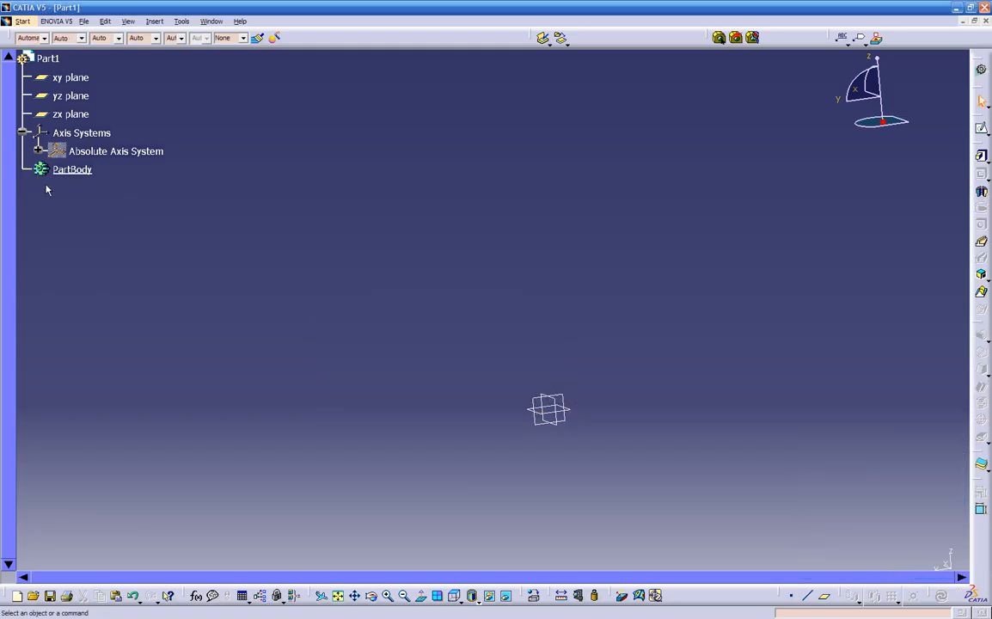
Step: View the part normal to the xy plane, and set it to the standard isometric view
middle_click_drag(443, 401, 375, 262)
scroll(375, 263, "down", 1)
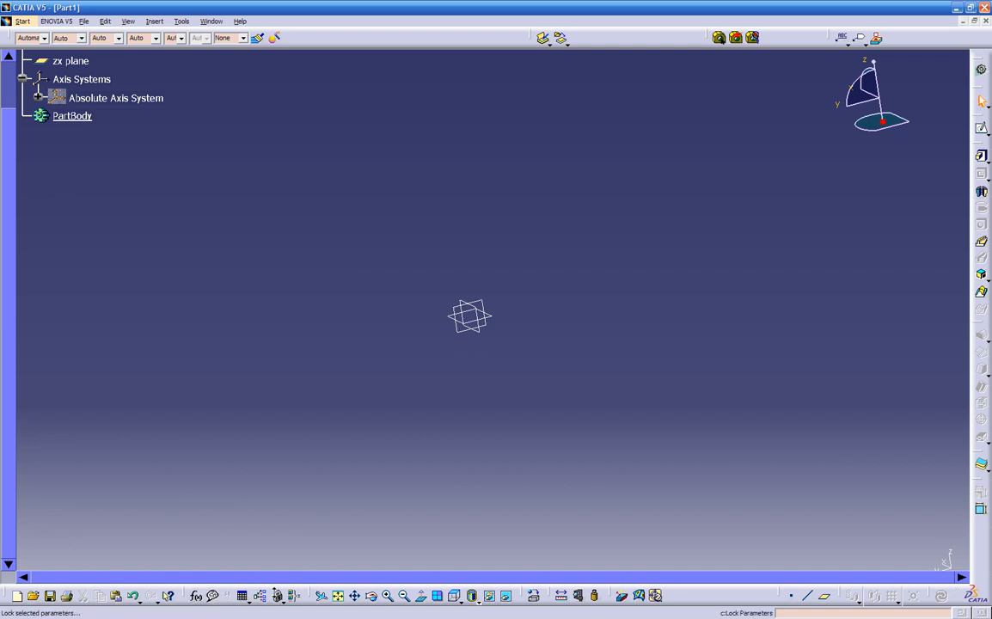
left_click(421, 600)
left_click(496, 325)
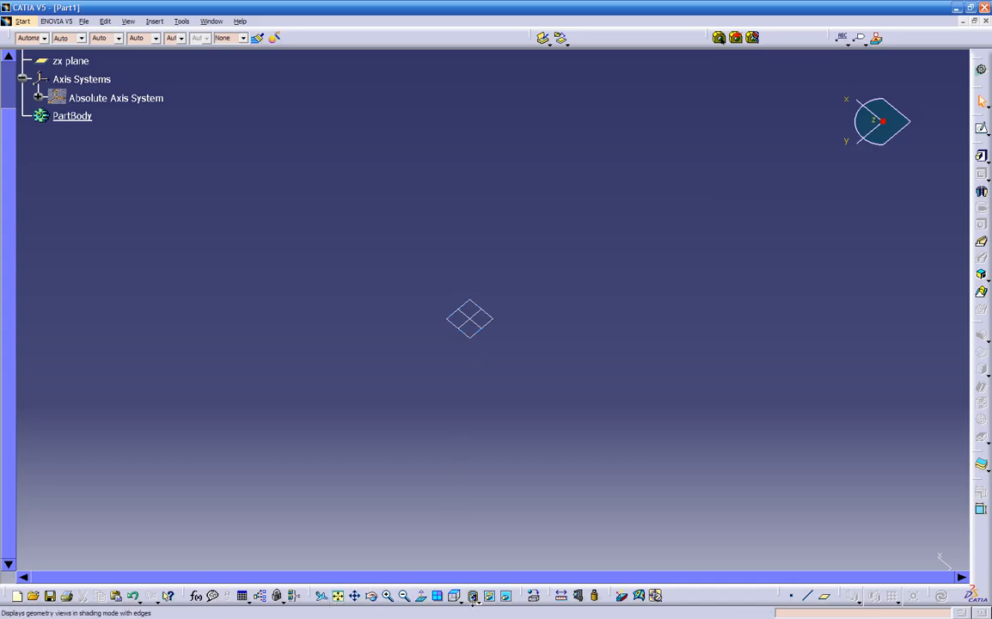
left_click(454, 595)
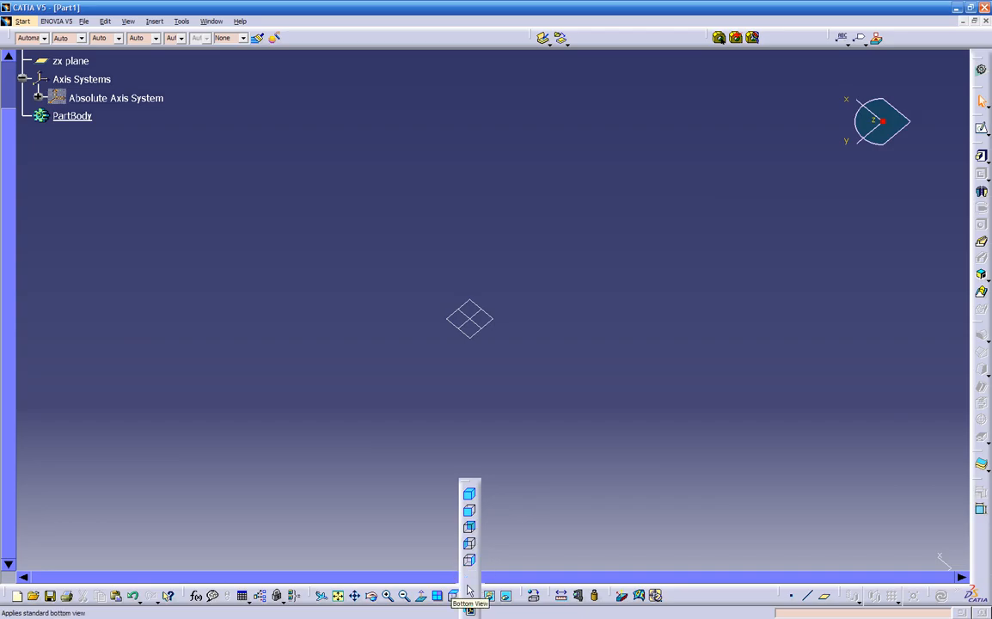
left_click(470, 494)
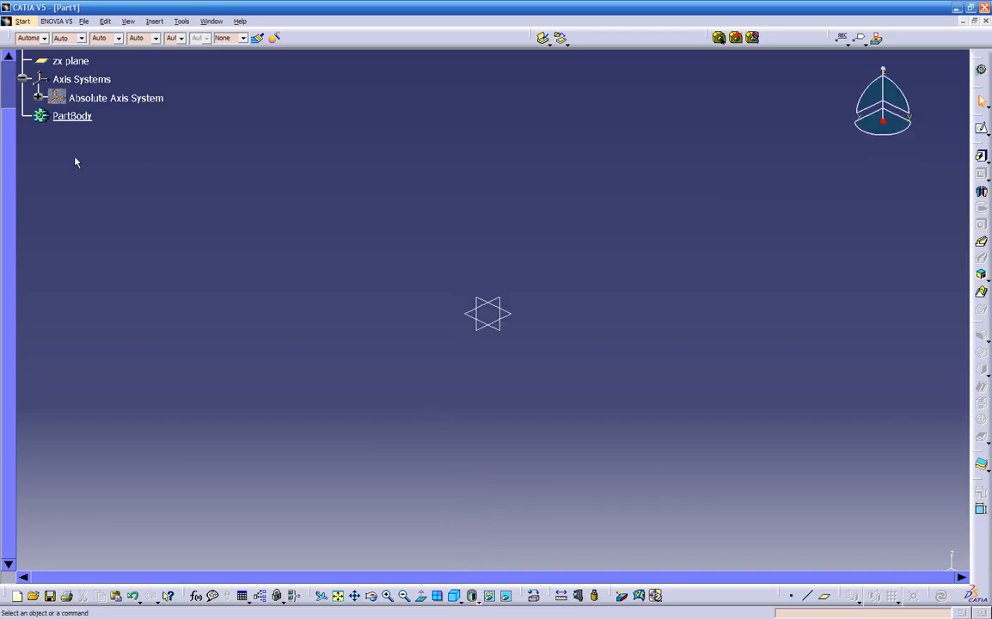
scroll(108, 182, "up", 2)
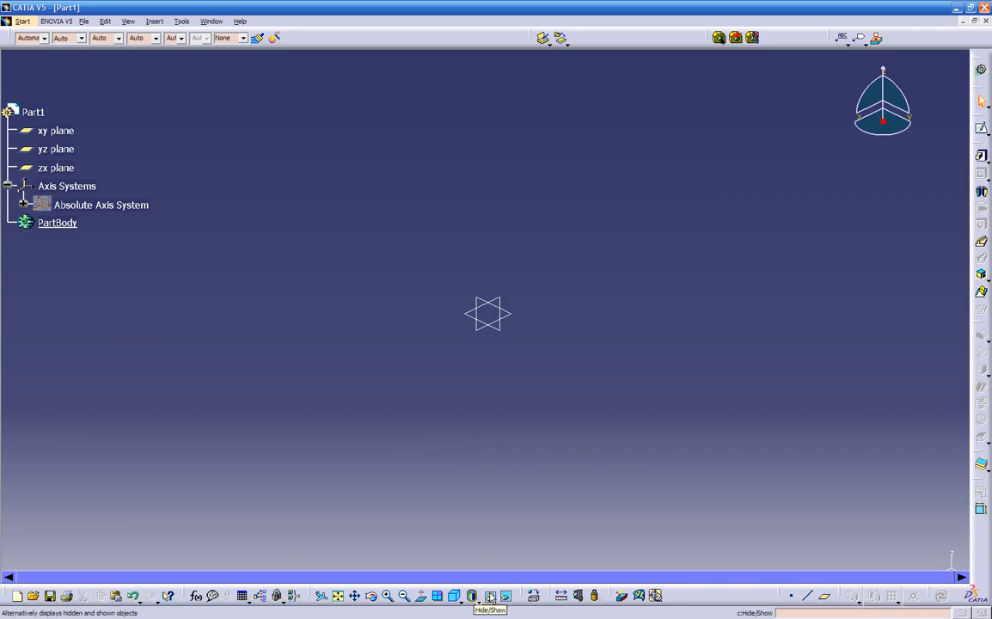
Step: Select the three reference planes, inspect the hidden space containing the Absolute Axis System, and return to the visible space
middle_click_drag(465, 469, 472, 442)
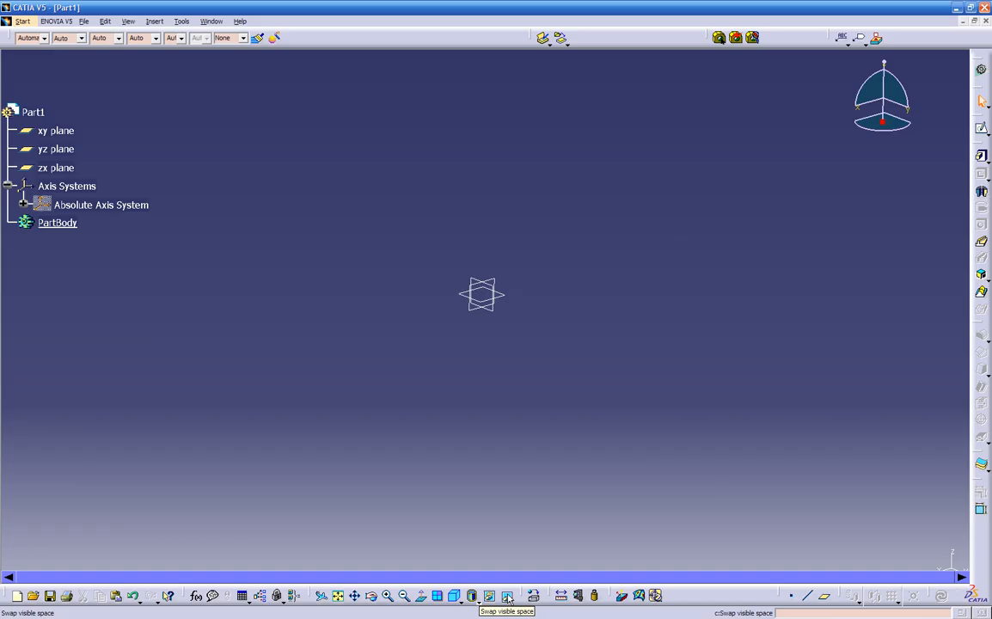
middle_click_drag(469, 351, 421, 319)
middle_click_drag(344, 327, 489, 374)
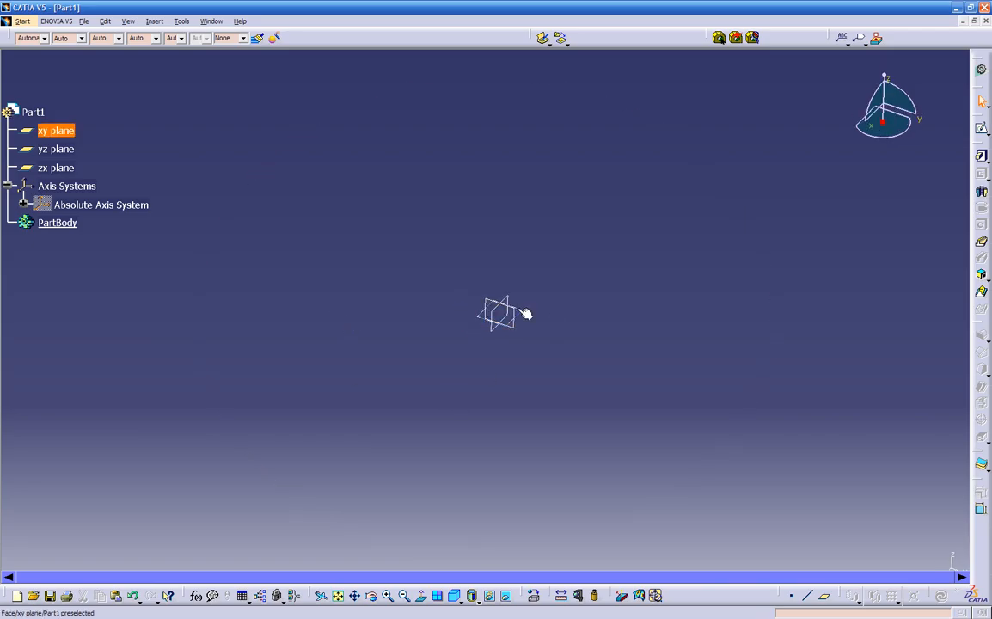
left_click_drag(448, 266, 586, 394)
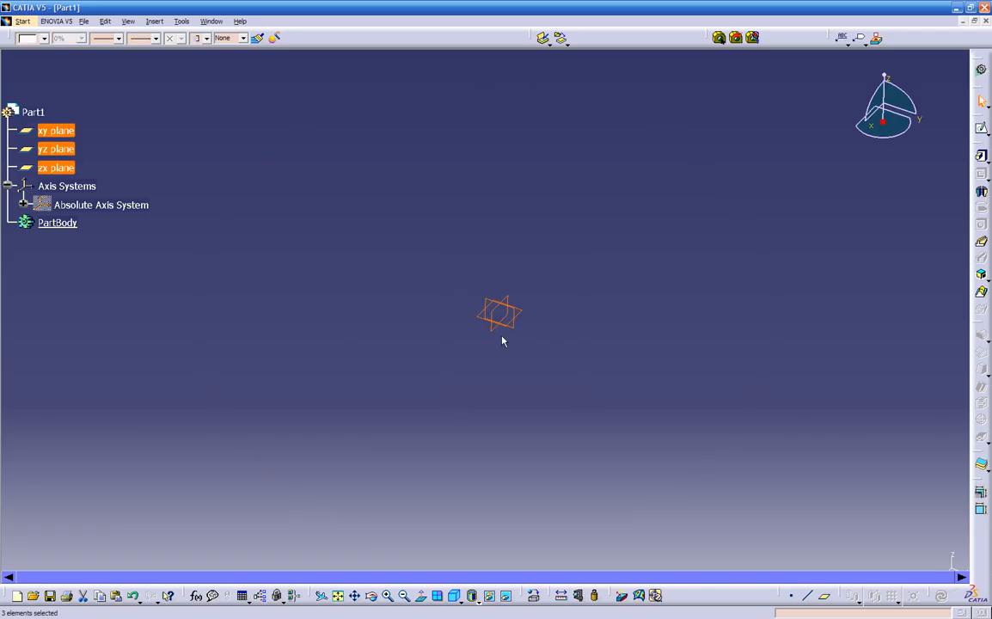
left_click_drag(437, 244, 588, 376)
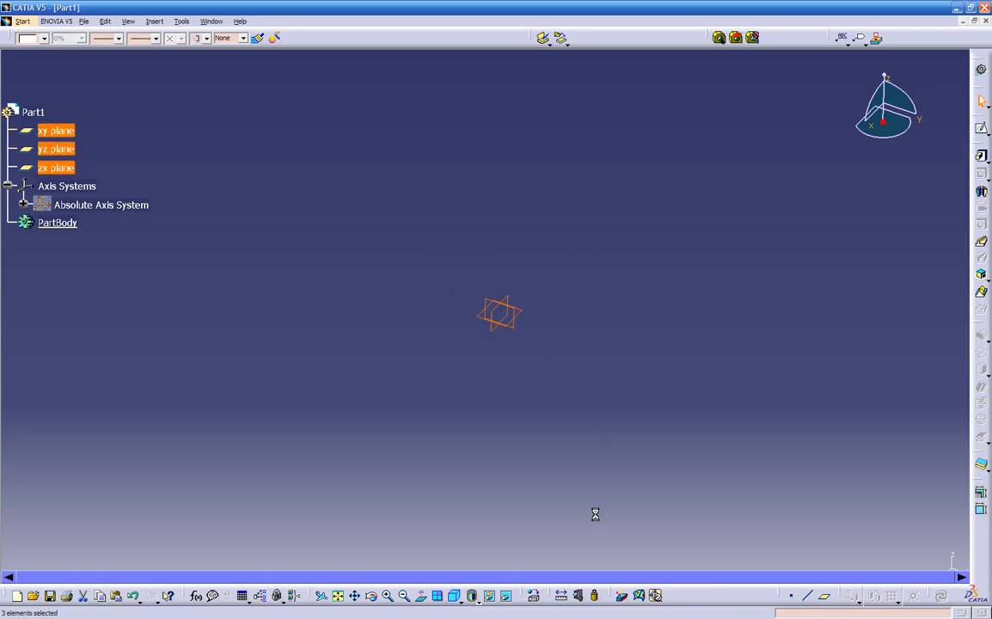
left_click(508, 596)
left_click(507, 596)
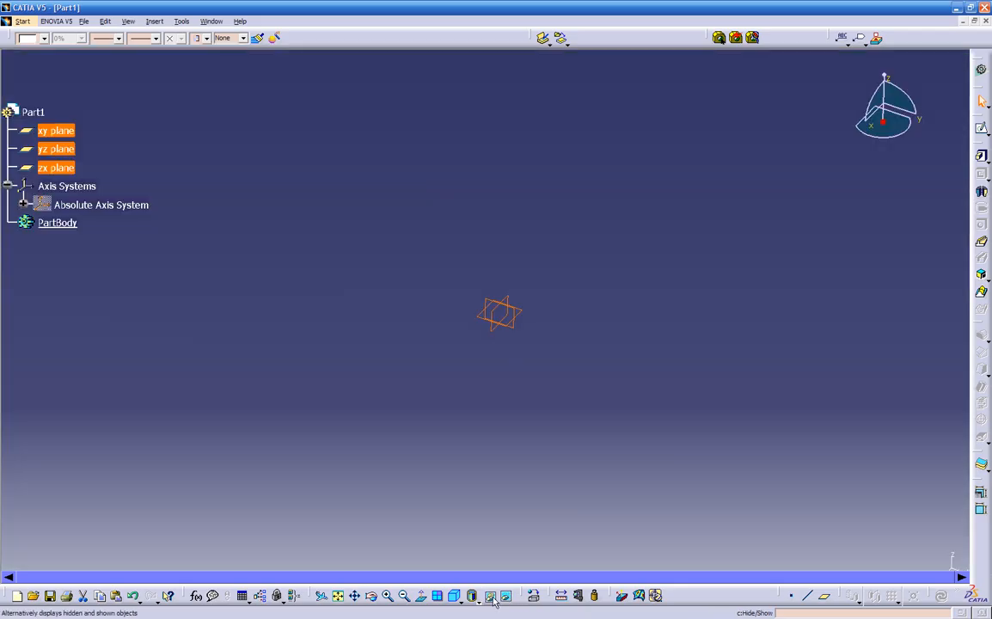
left_click(508, 596)
left_click(508, 596)
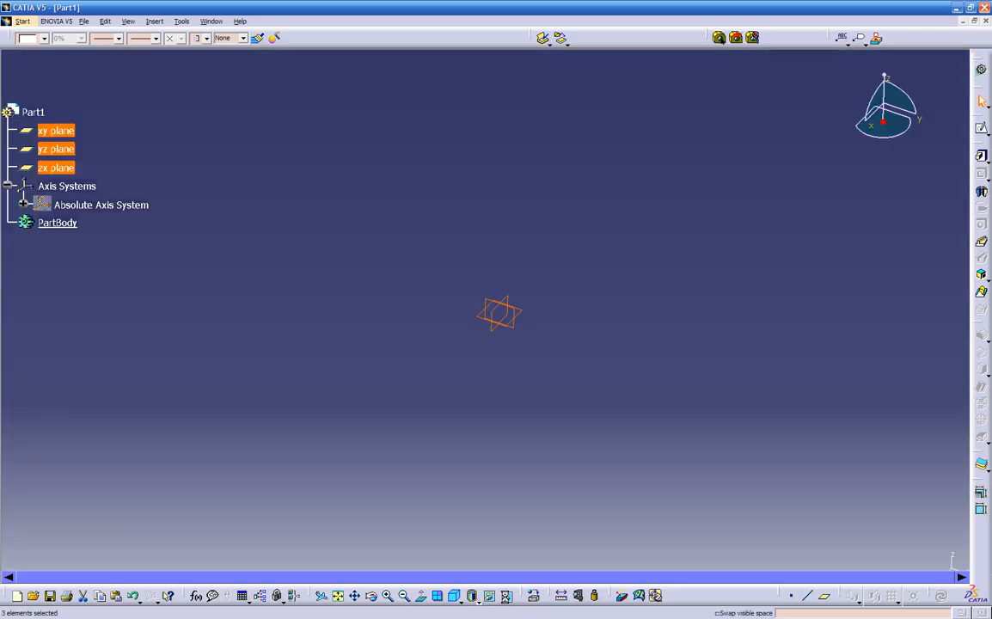
left_click(508, 596)
middle_click_drag(493, 387, 509, 350)
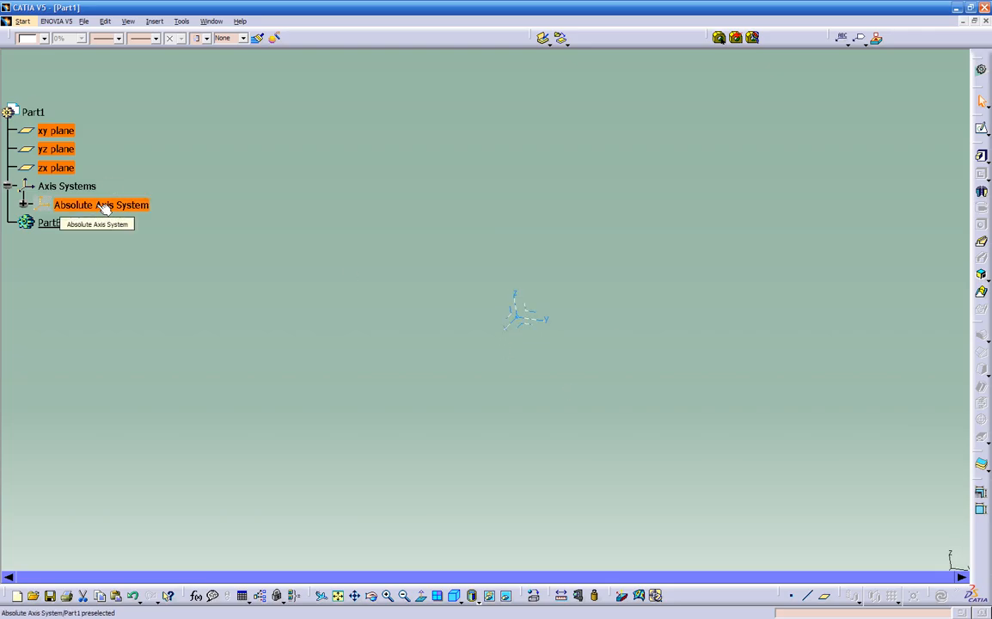
middle_click_drag(417, 334, 372, 322)
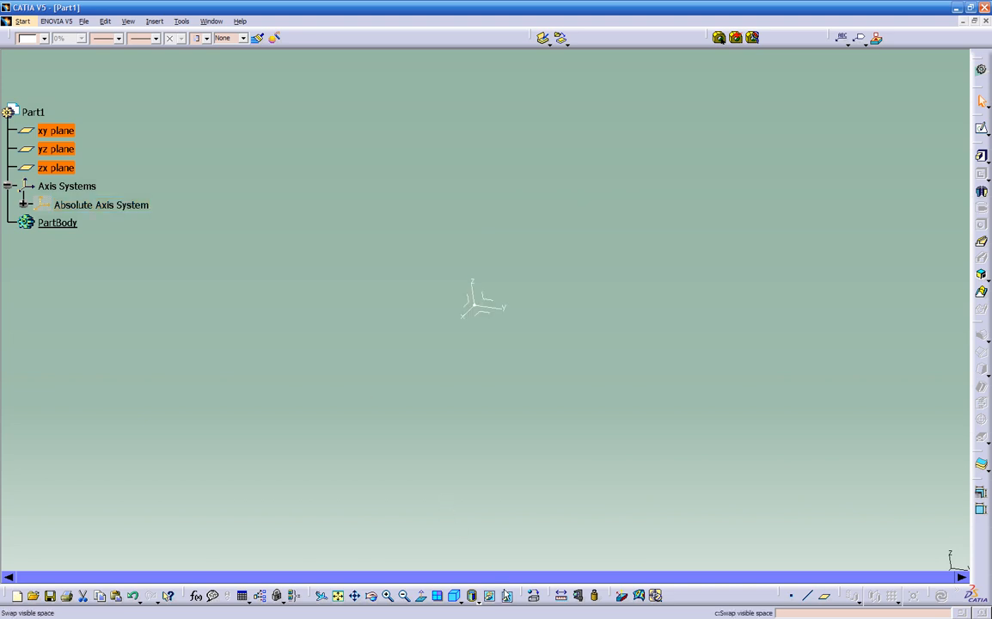
left_click(505, 593)
Step: Hide the xy, yz and zx planes, and check them in the hidden space before returning to the visible space
left_click(499, 484)
left_click_drag(397, 251, 585, 410)
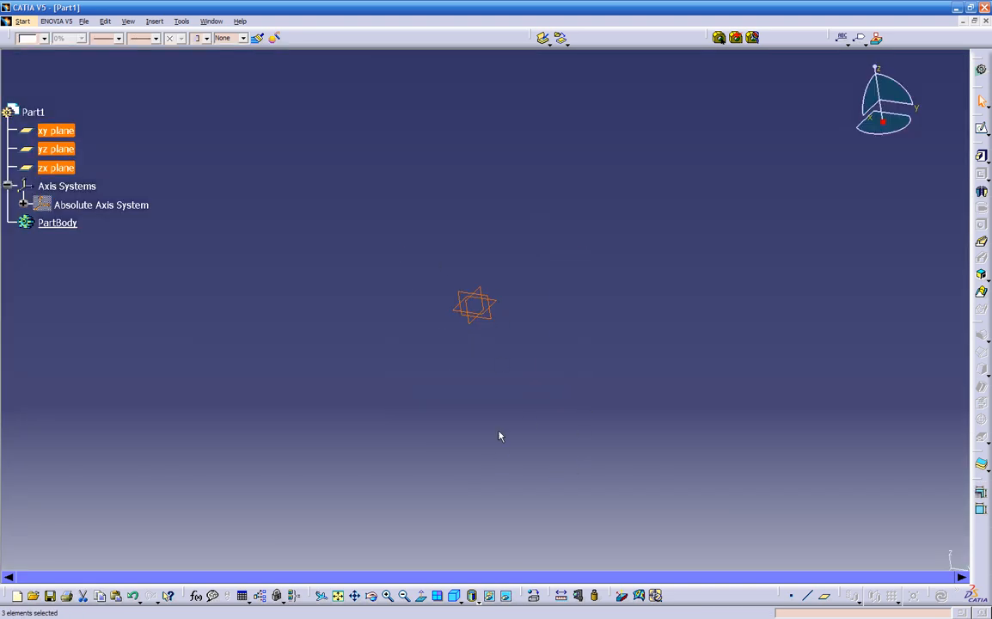
left_click(491, 596)
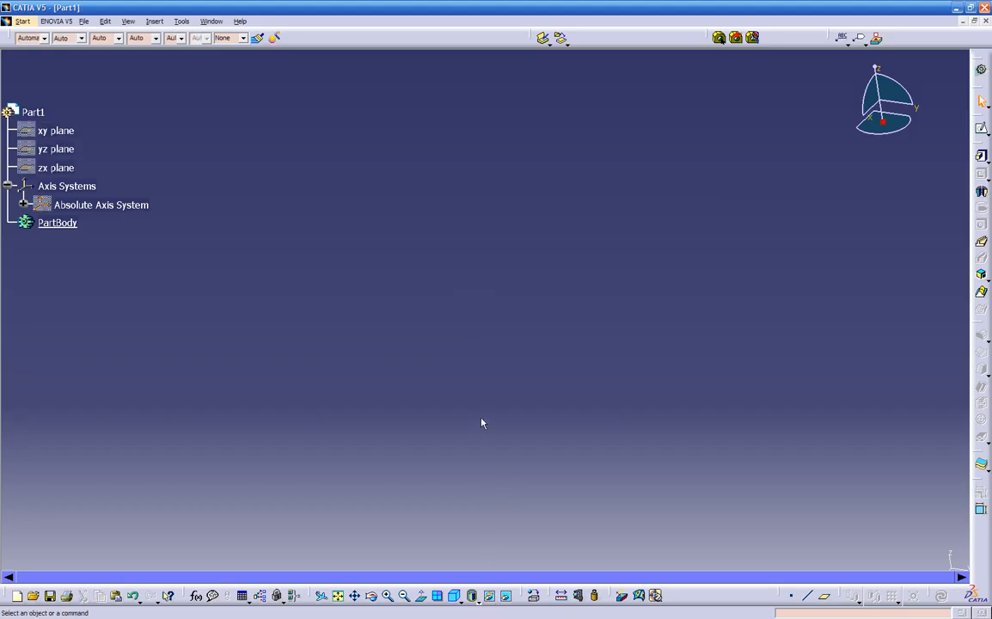
left_click(507, 597)
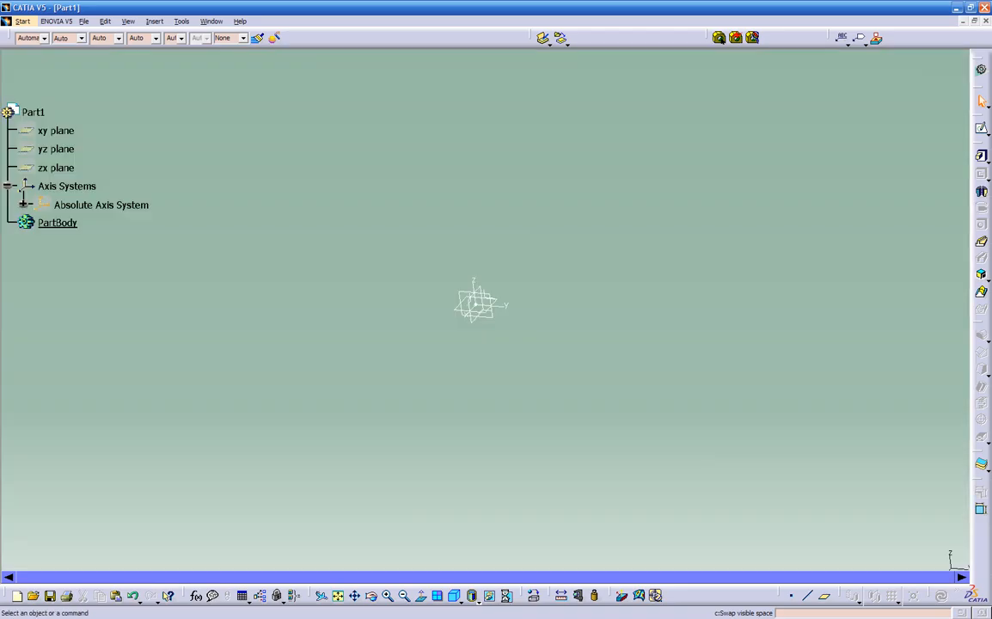
middle_click_drag(505, 362, 412, 402)
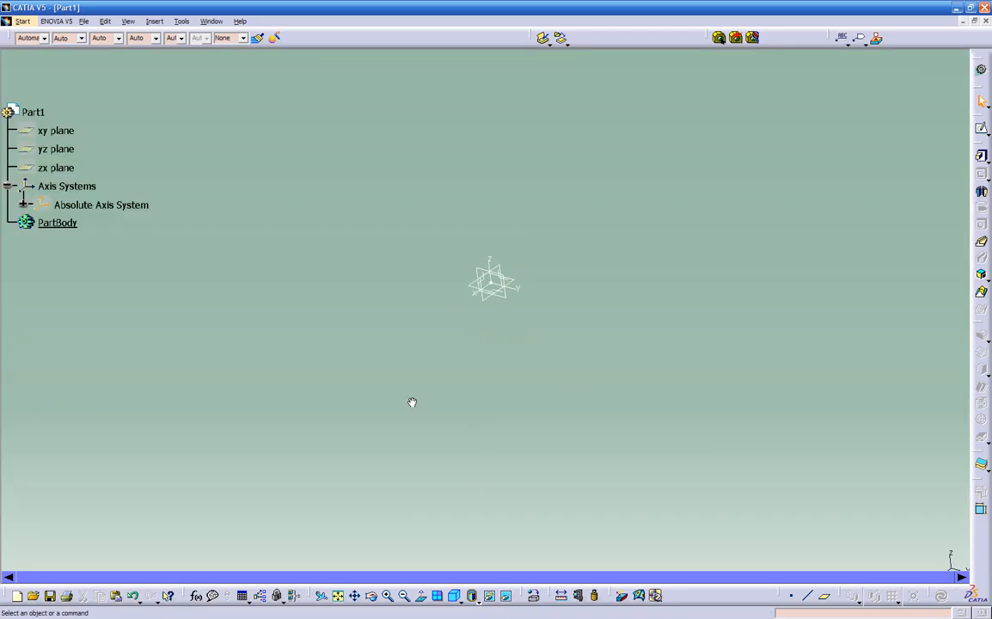
left_click(507, 596)
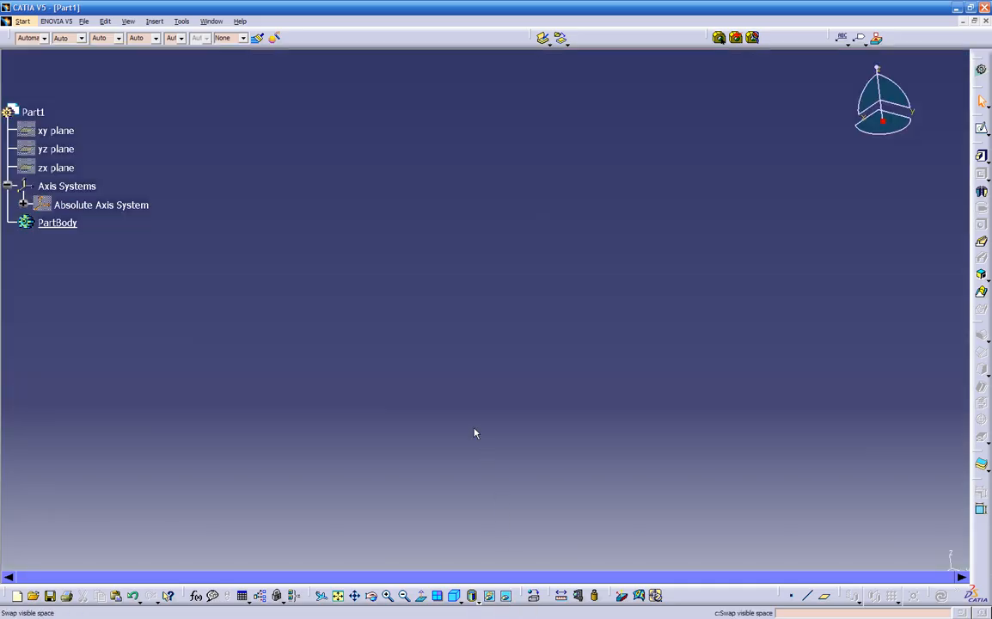
Step: Toggle the Absolute Axis System repeatedly between shown and hidden
right_click(112, 207)
left_click(125, 240)
middle_click_drag(413, 378, 482, 361)
left_click(108, 204)
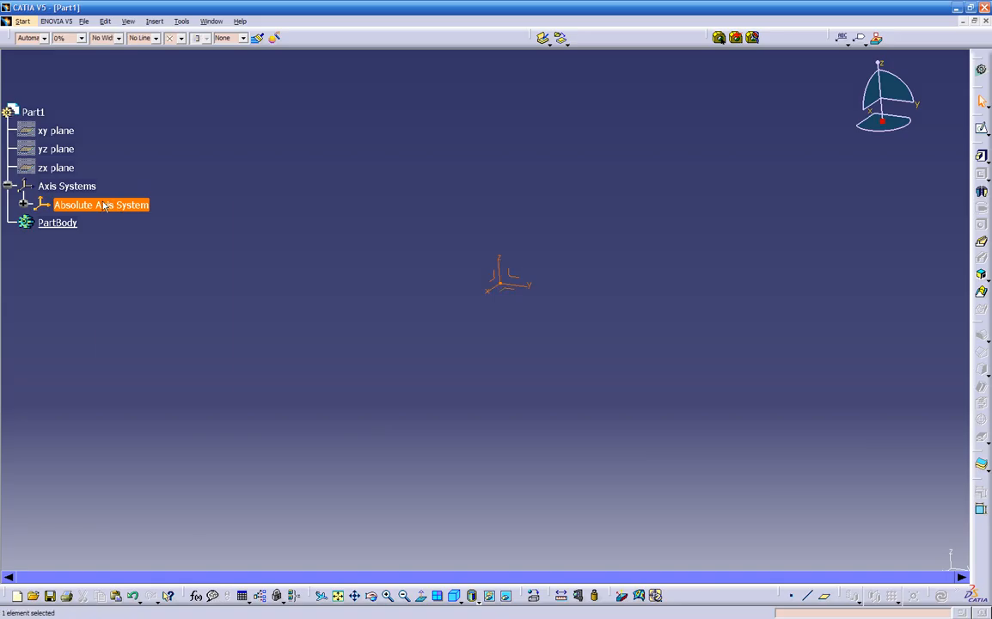
right_click(104, 206)
left_click(116, 216)
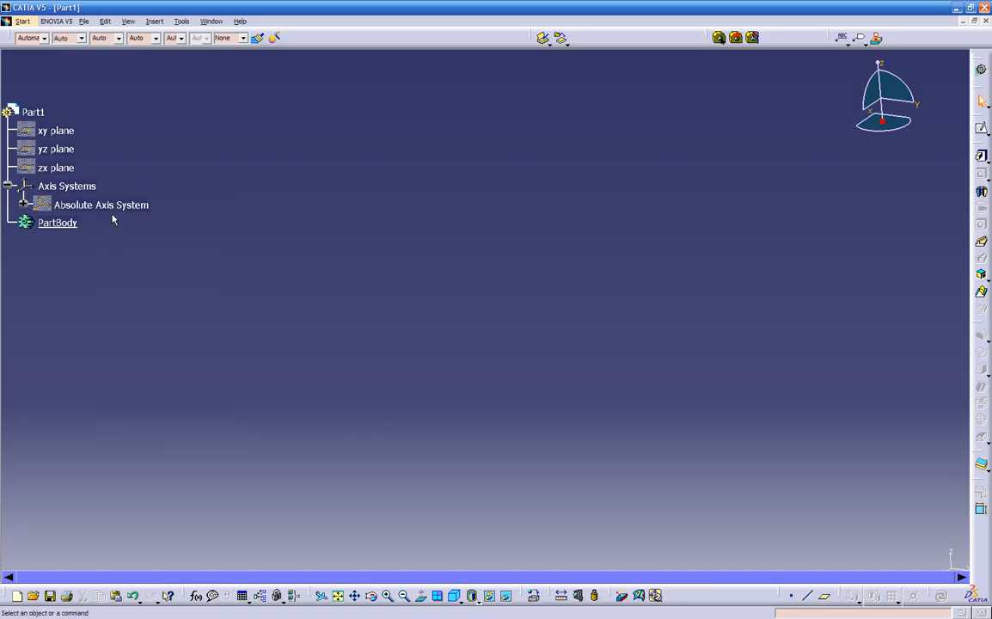
left_click(113, 206)
right_click(115, 207)
left_click(129, 244)
left_click(123, 211)
right_click(123, 208)
left_click(142, 242)
Step: Show the Absolute Axis System in the visible space
left_click(140, 207)
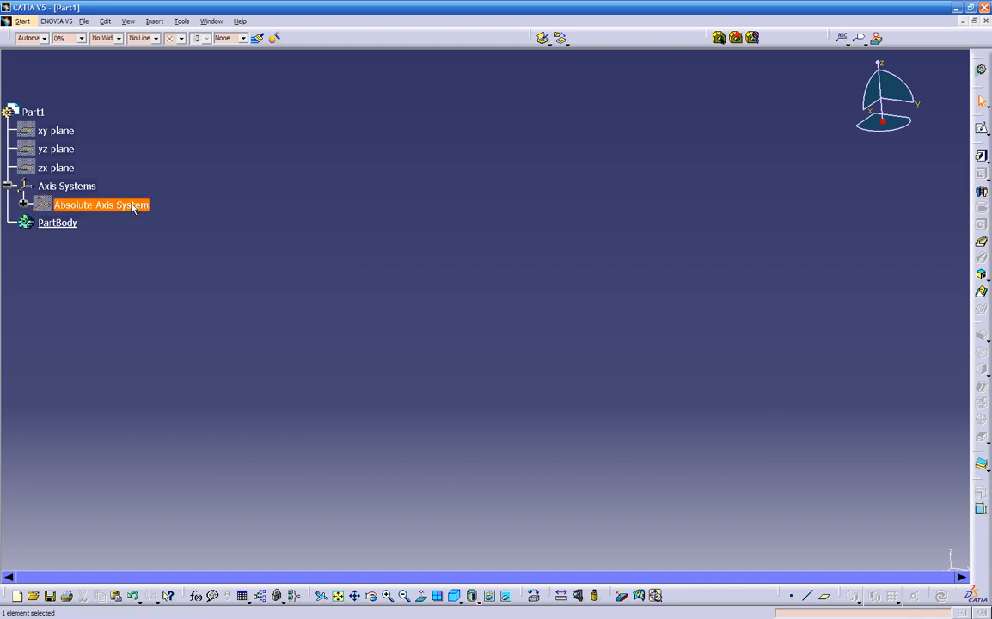
right_click(139, 208)
left_click(140, 240)
middle_click_drag(417, 336, 506, 380)
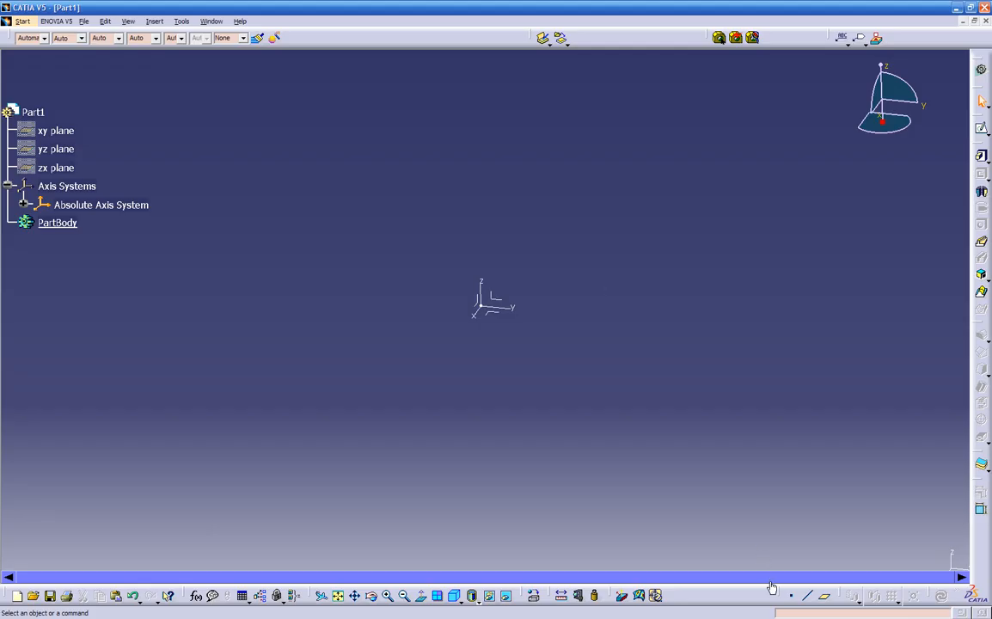
Step: Rearrange the toolbars by shifting the reference elements closer to their neighbours and docking the Tools toolbar beside the graphic properties
left_click_drag(778, 591, 684, 592)
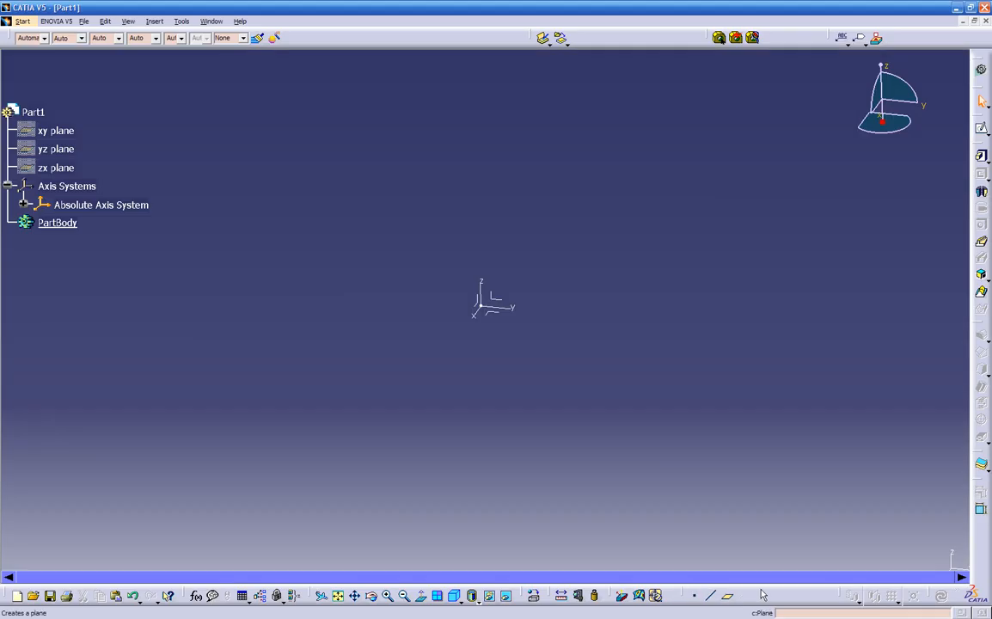
left_click_drag(824, 595, 740, 595)
left_click_drag(930, 597, 618, 541)
left_click_drag(700, 523, 661, 547)
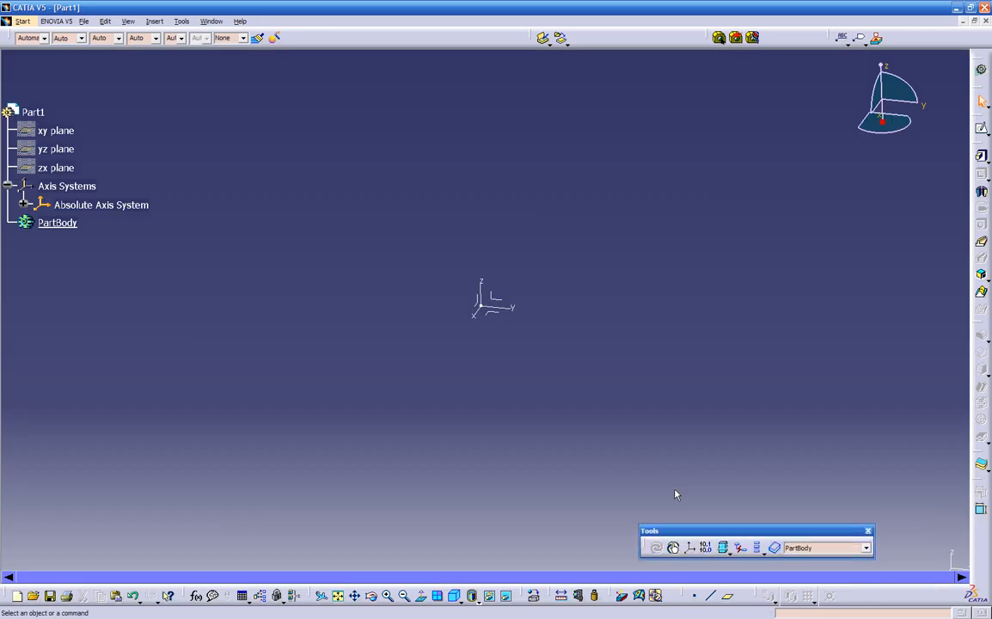
left_click_drag(772, 536, 424, 34)
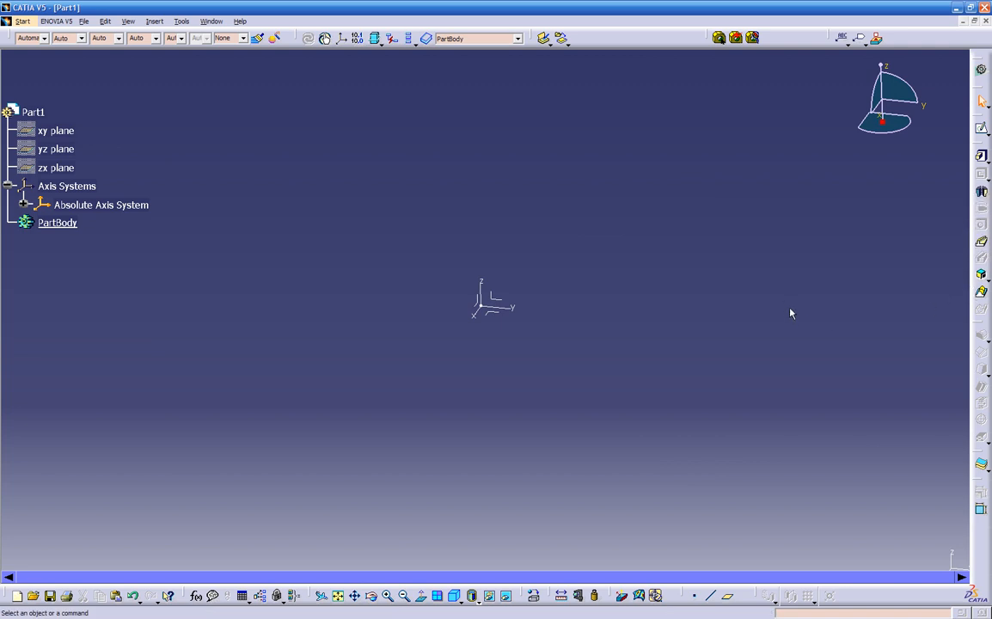
middle_click_drag(534, 414, 531, 304)
middle_click_drag(486, 366, 542, 401)
middle_click_drag(634, 426, 592, 376)
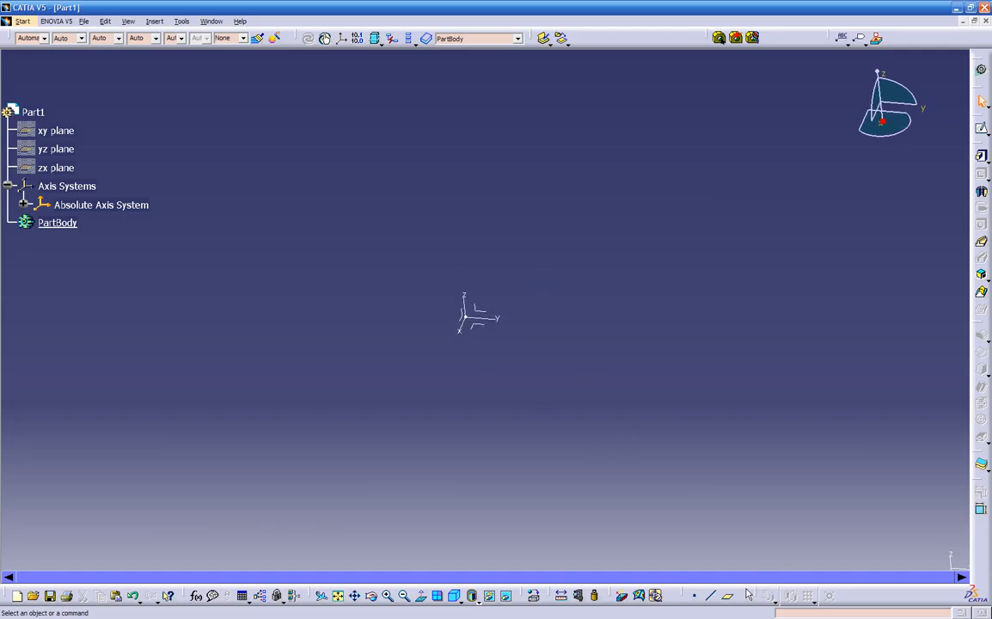